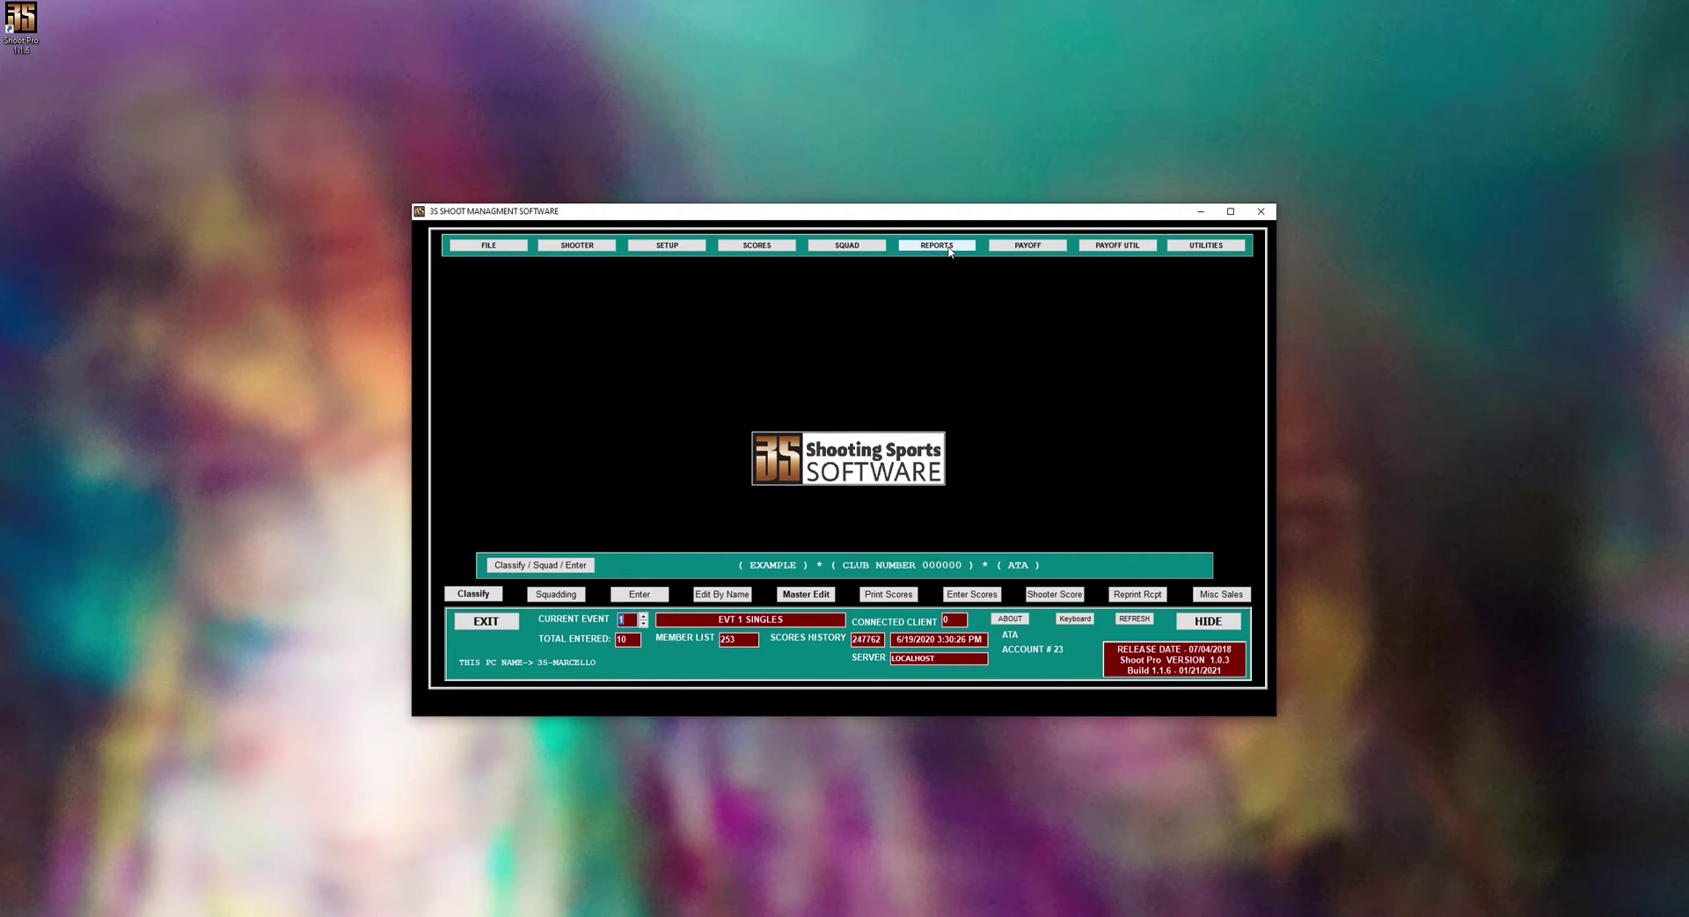
Step: Run the Earned Yardage report for EVT 2 HANDICAP and preview its two 0.5-yard punches
click(949, 251)
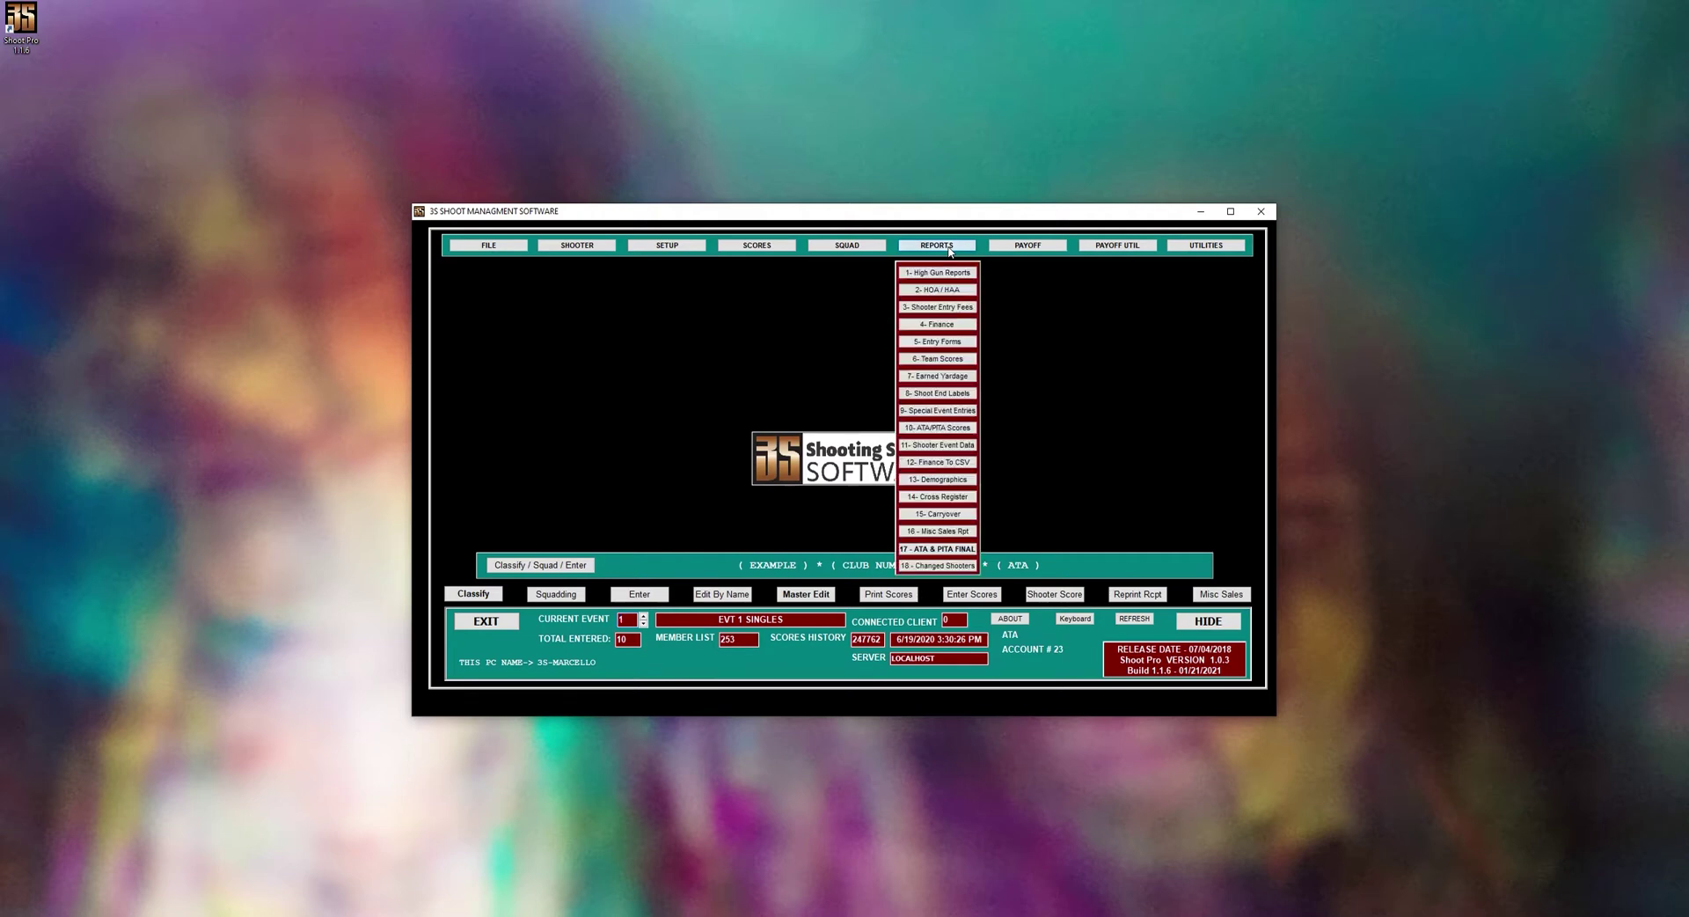
click(953, 379)
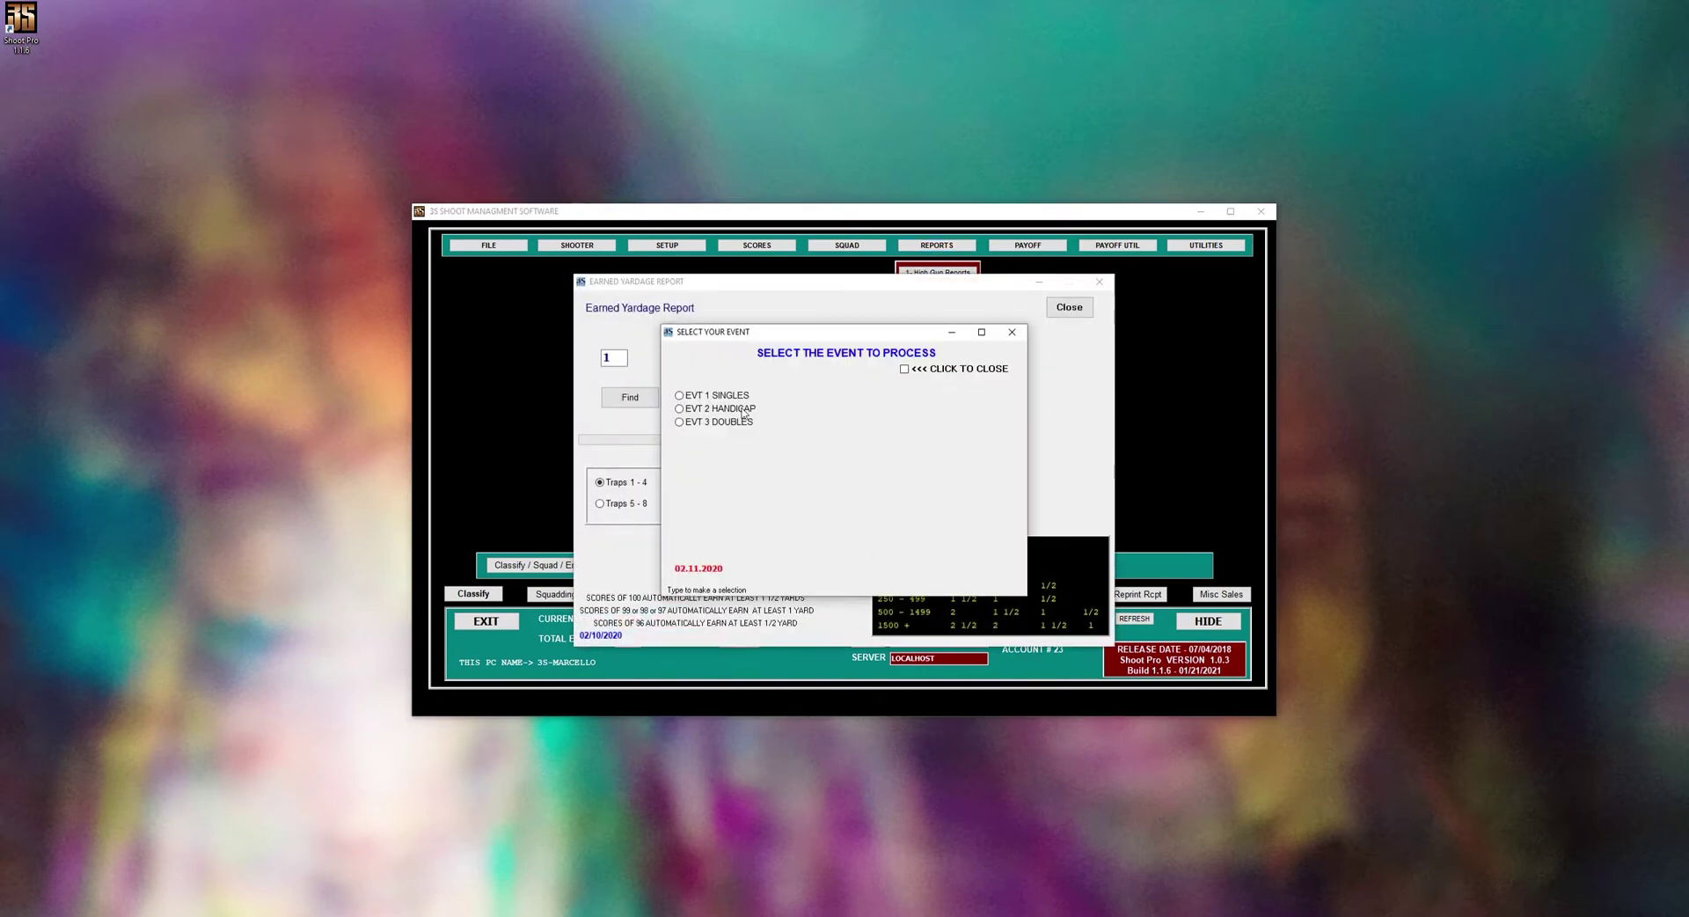
click(744, 410)
click(631, 397)
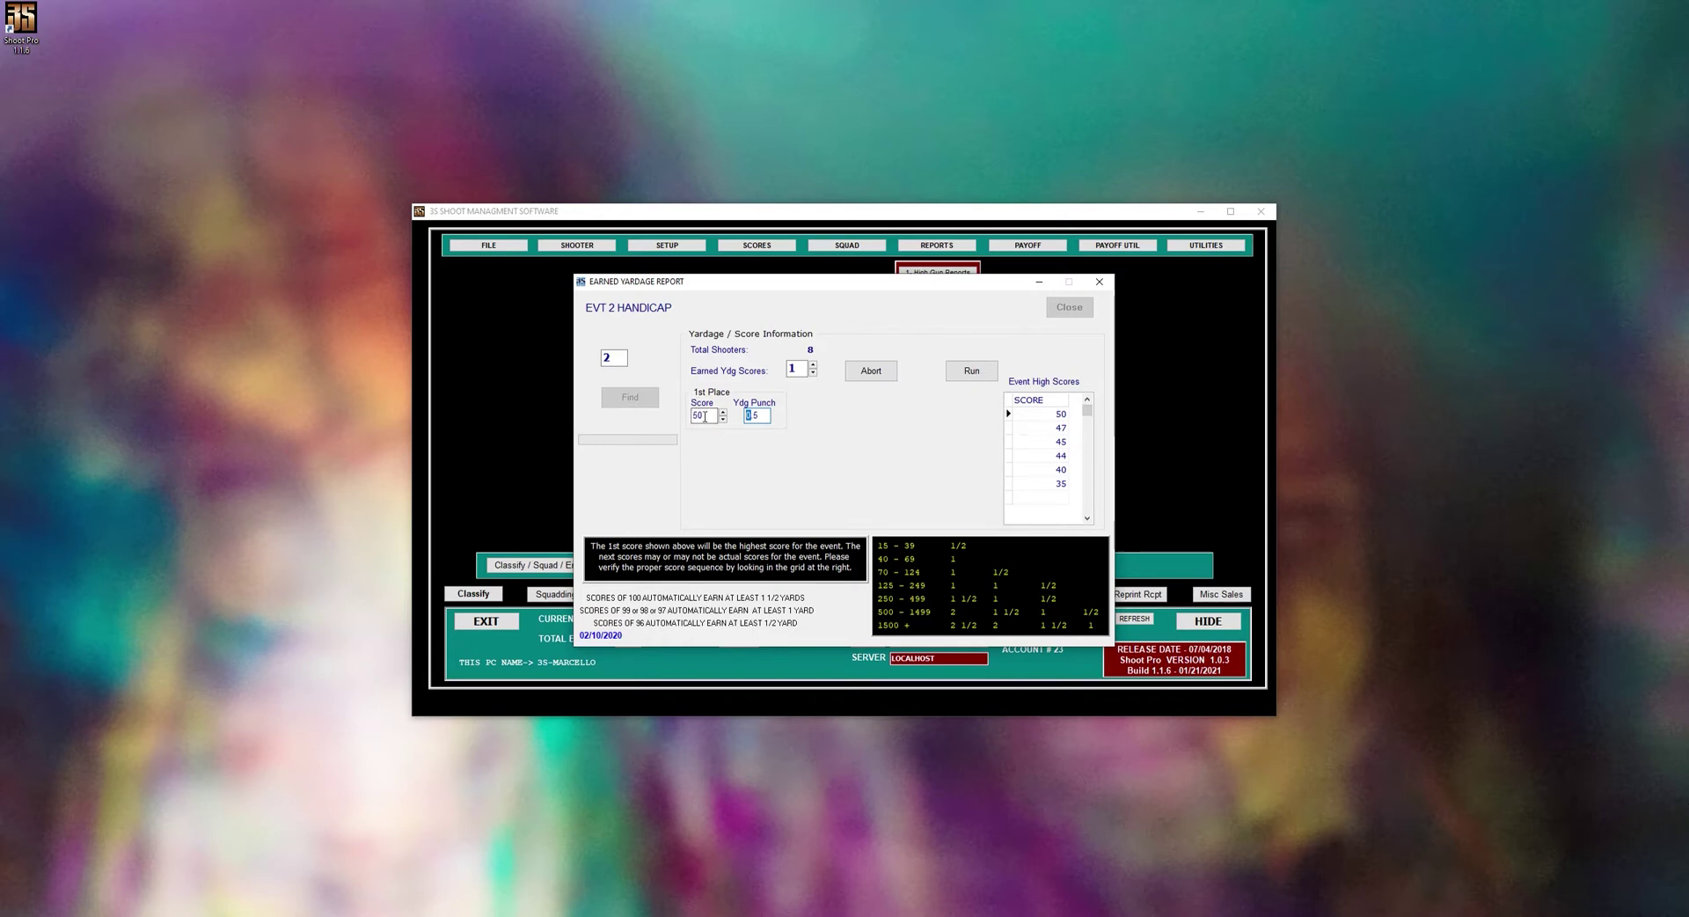
drag(708, 416, 700, 424)
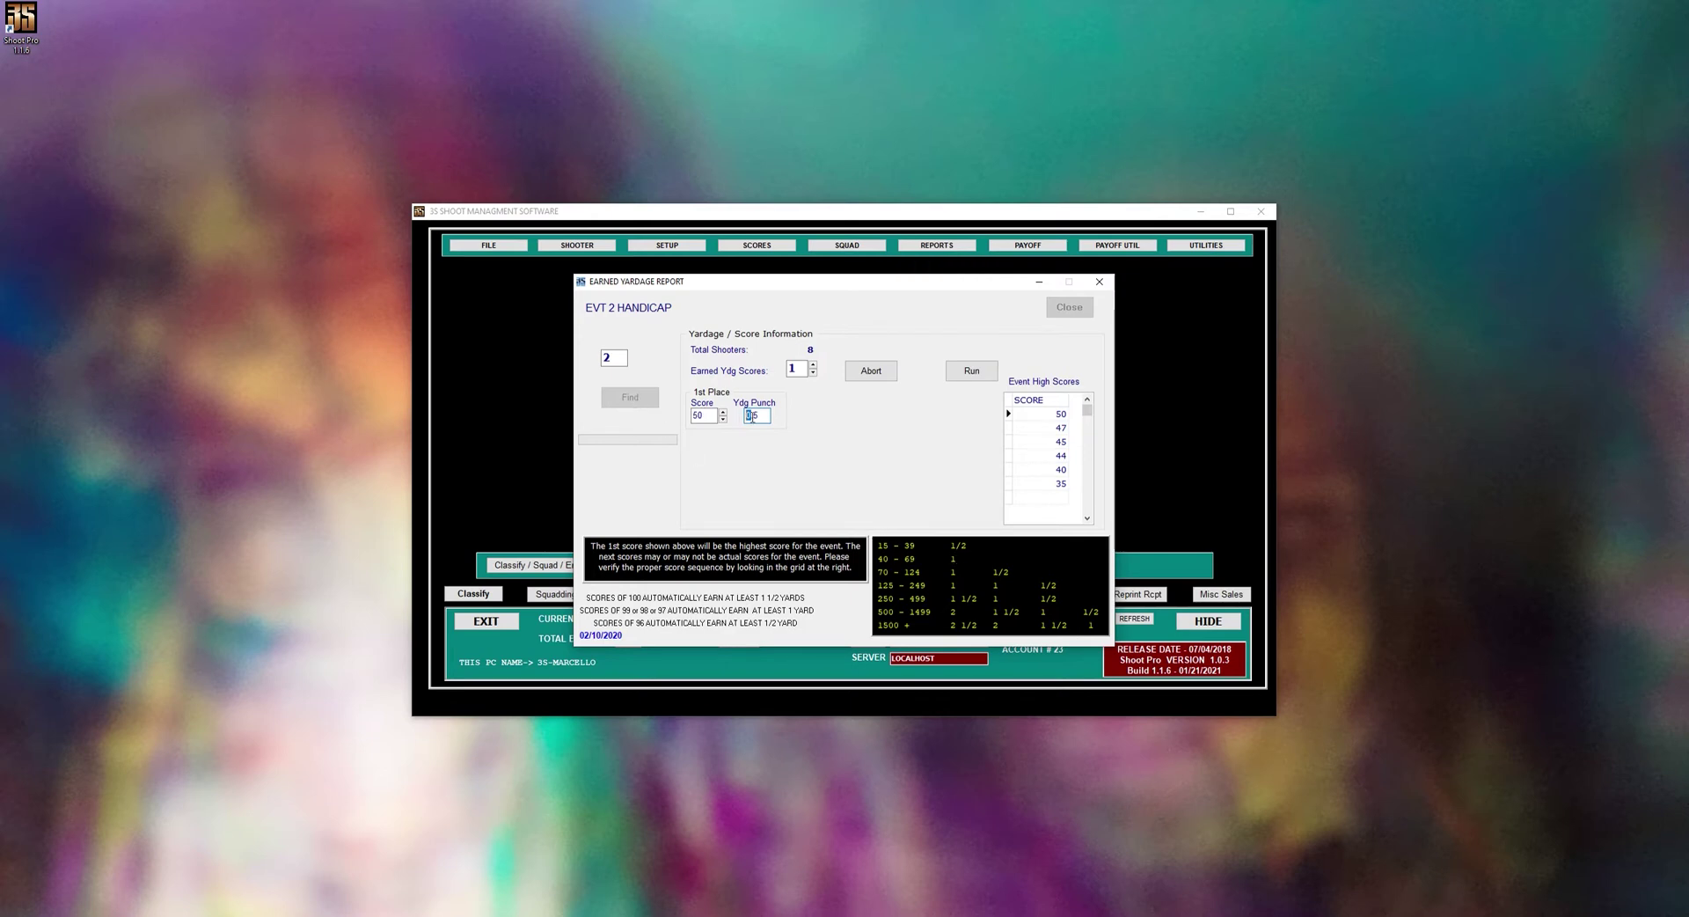
click(952, 371)
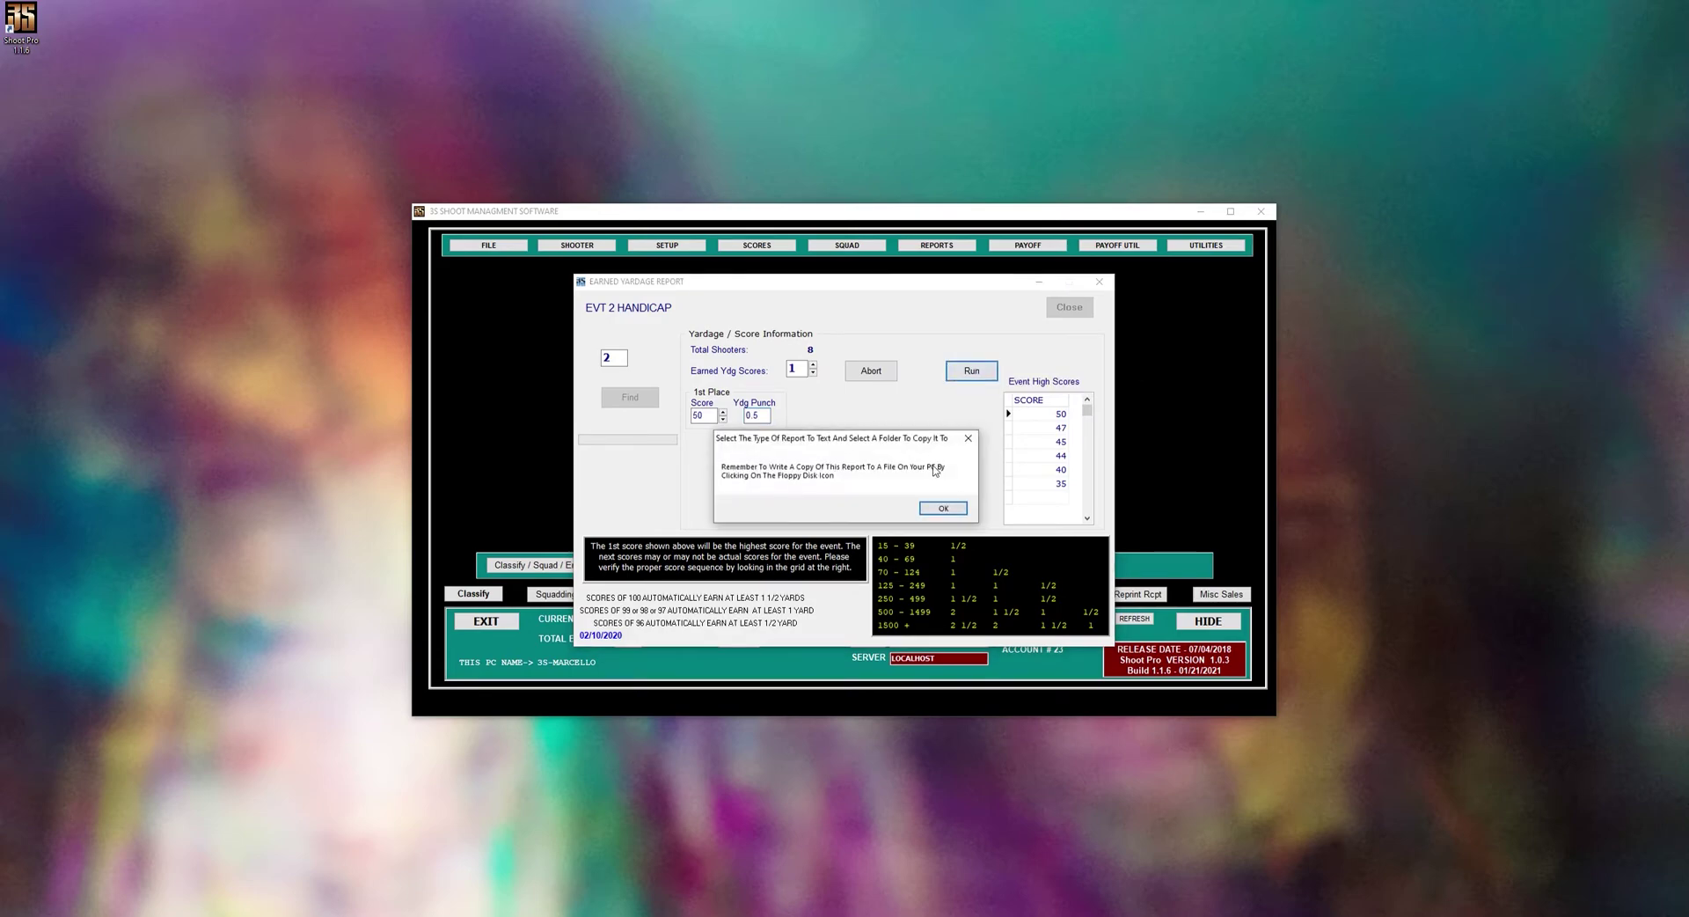
click(942, 509)
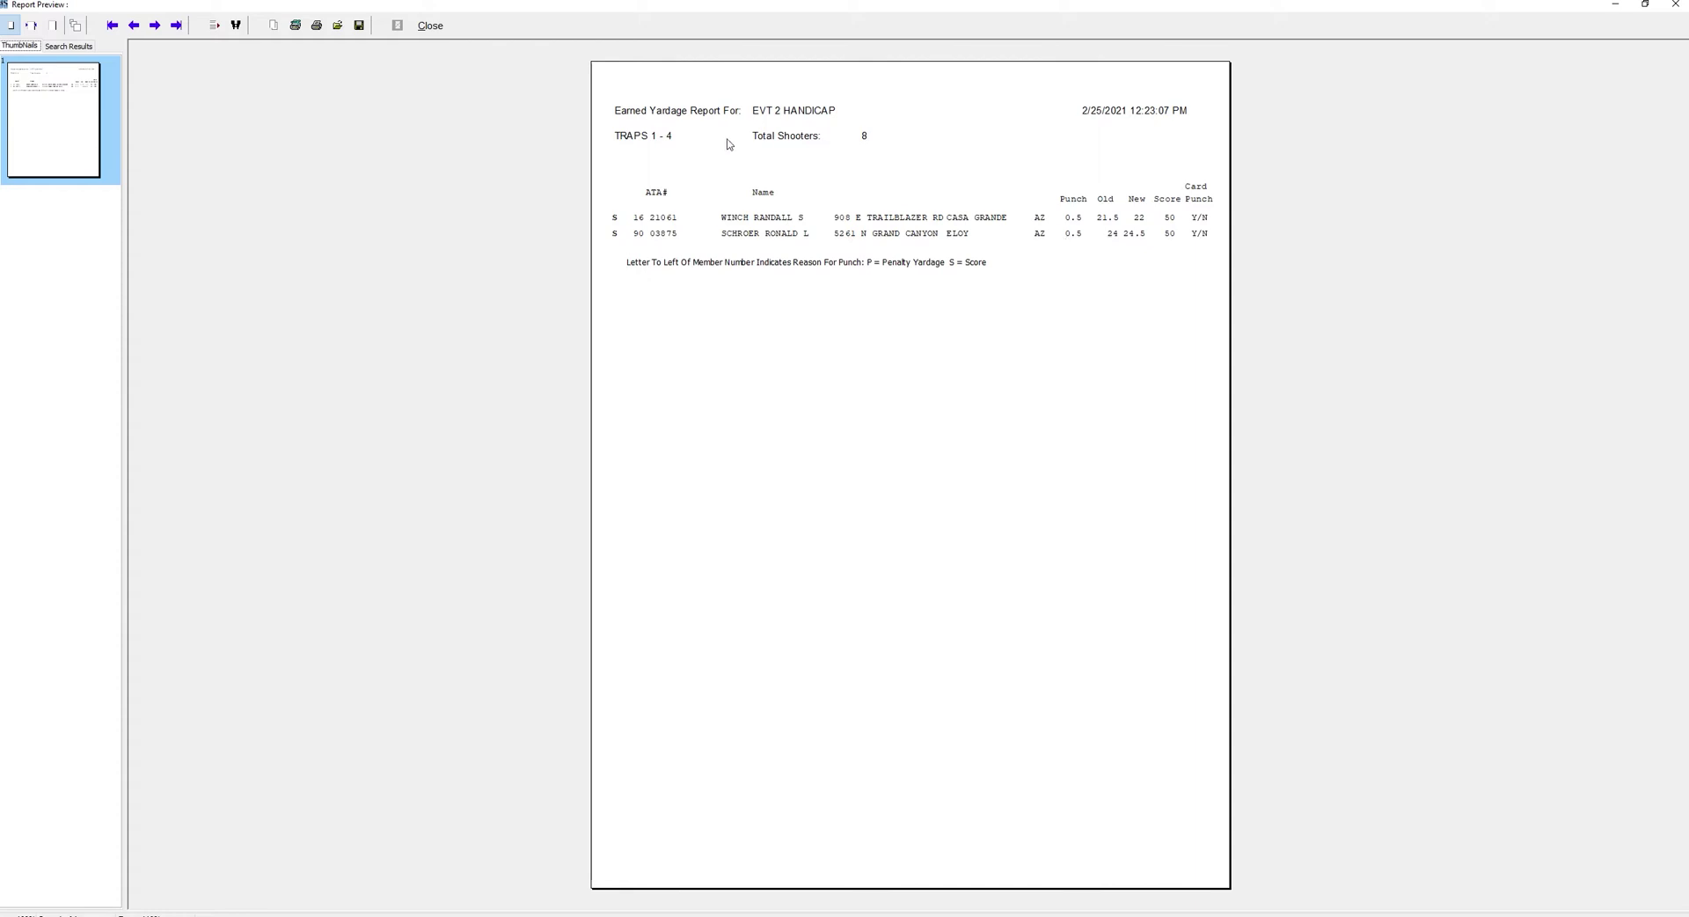
Step: Close the preview and set the tournament to a PITA shoot with 100 targets for EVT 2 HANDICAP
click(429, 25)
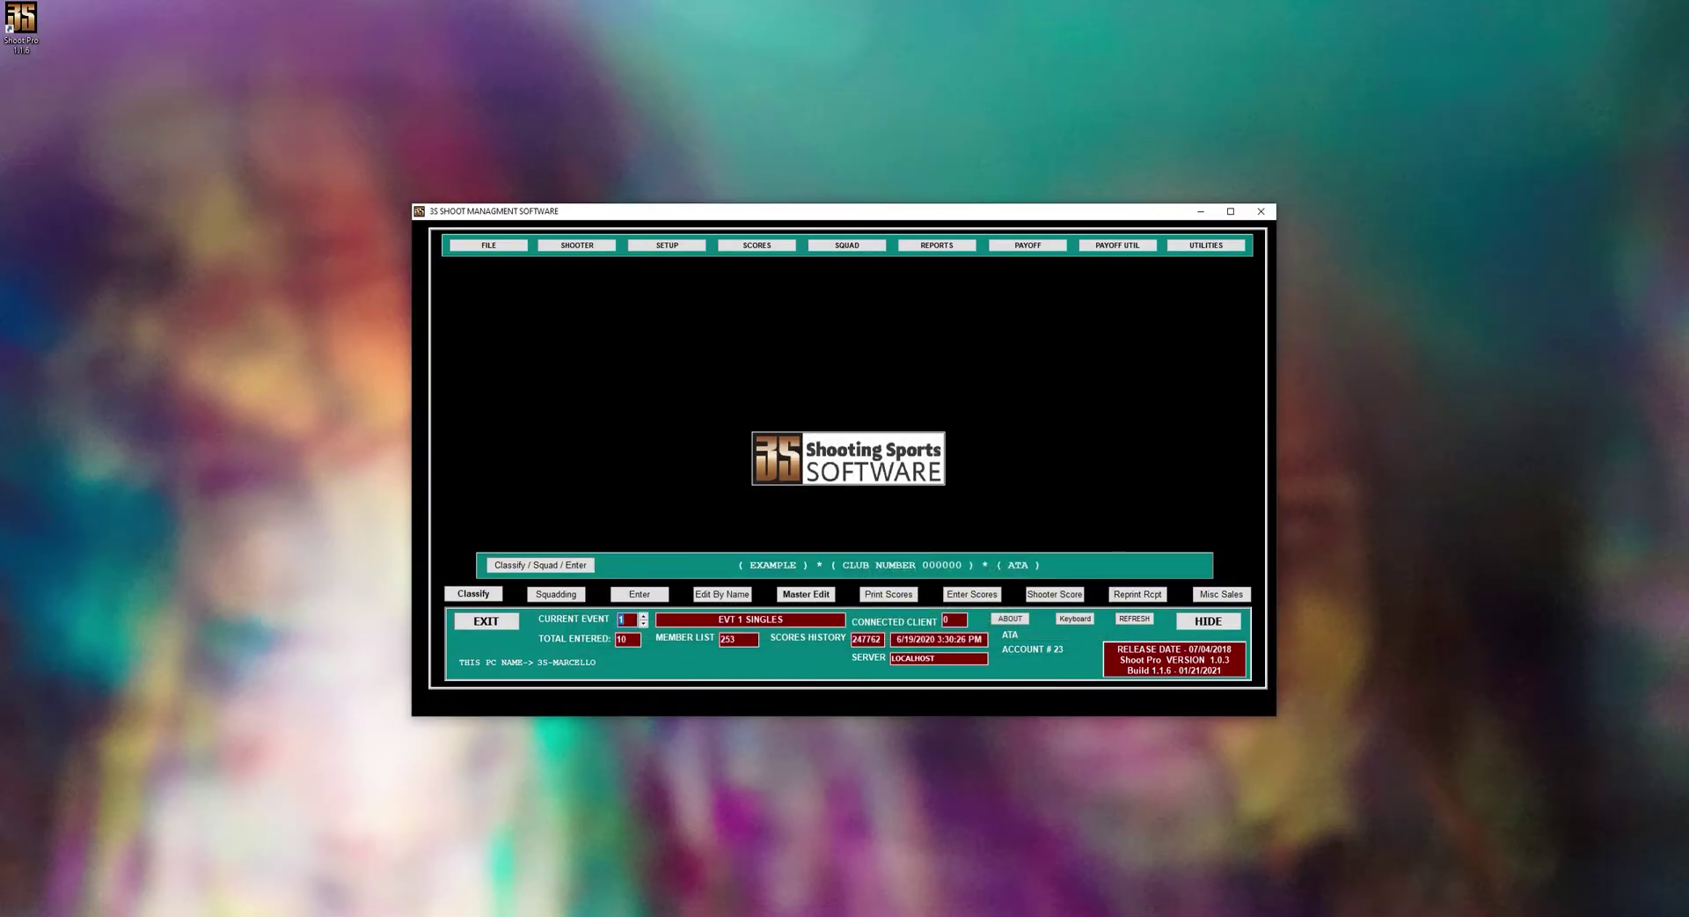
click(677, 250)
click(689, 290)
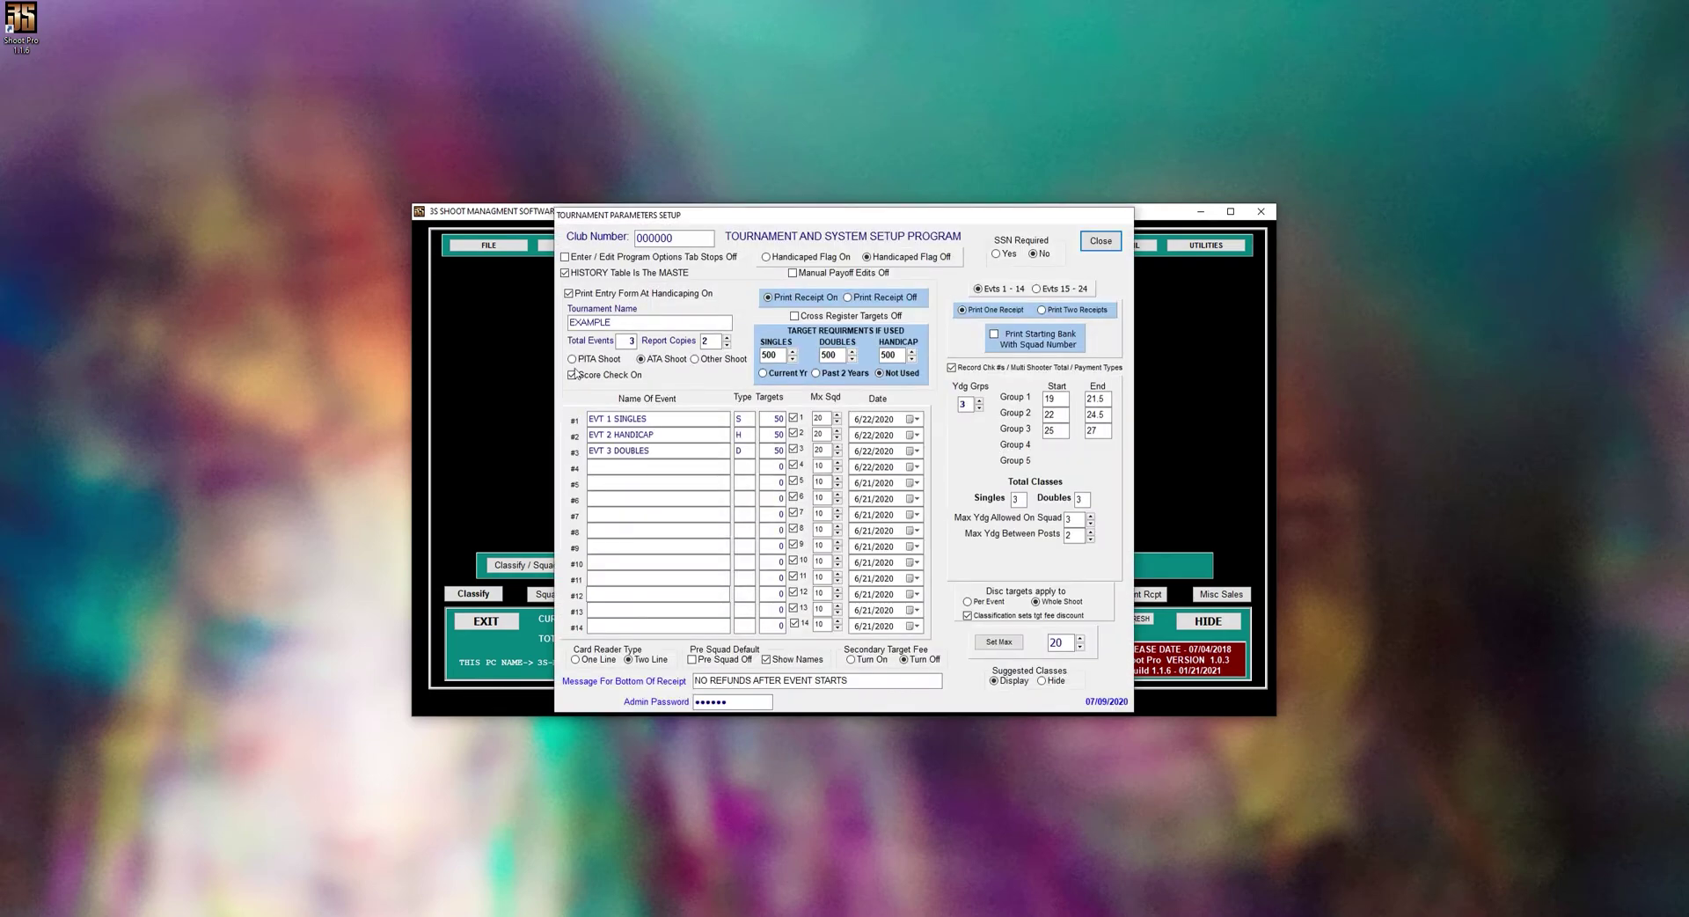
double_click(773, 434)
text(100)
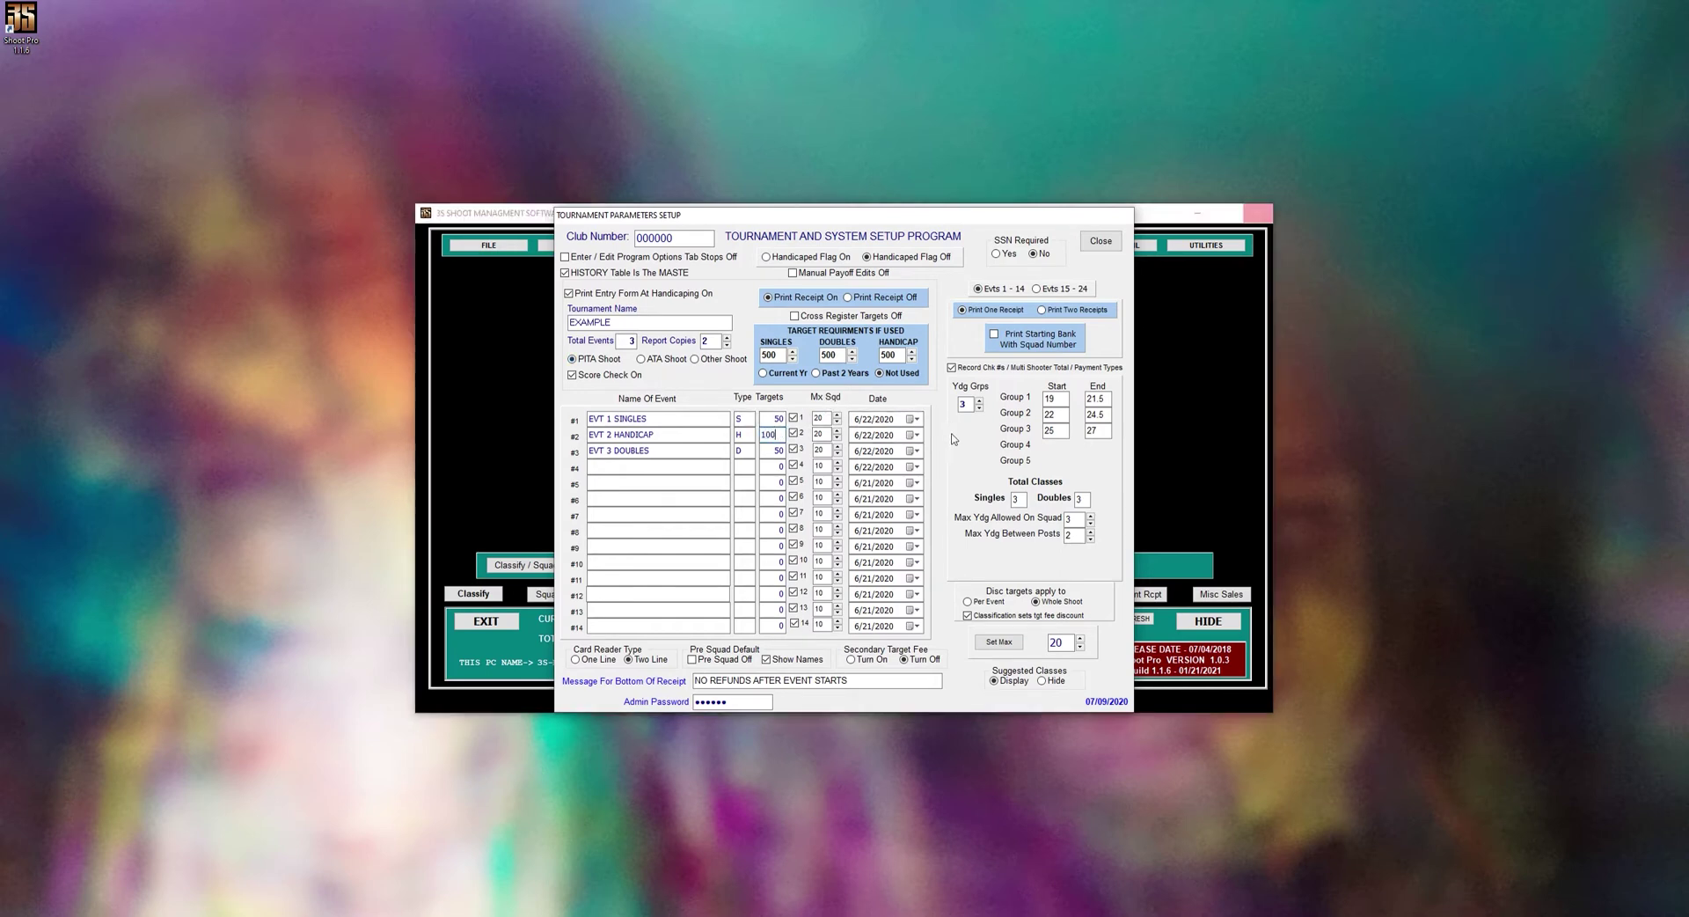
click(1096, 241)
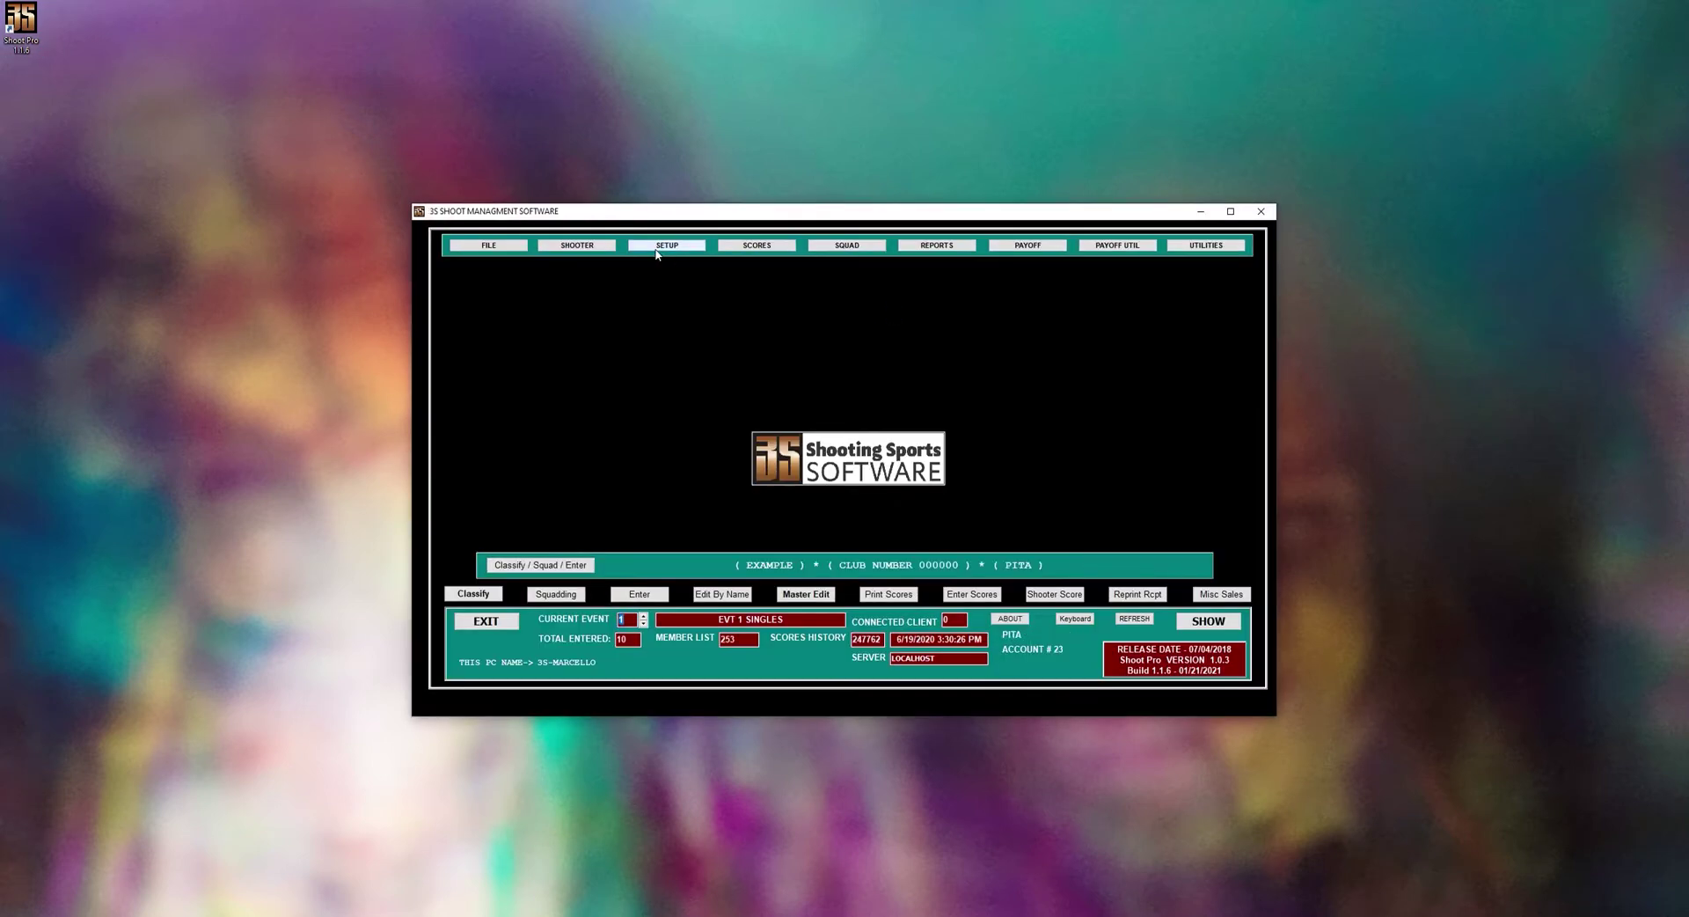
Step: Enter EVT 2 HANDICAP squad 1's missing trap scores (23, 20, 25, 25, 24, 15) and close score entry
click(973, 594)
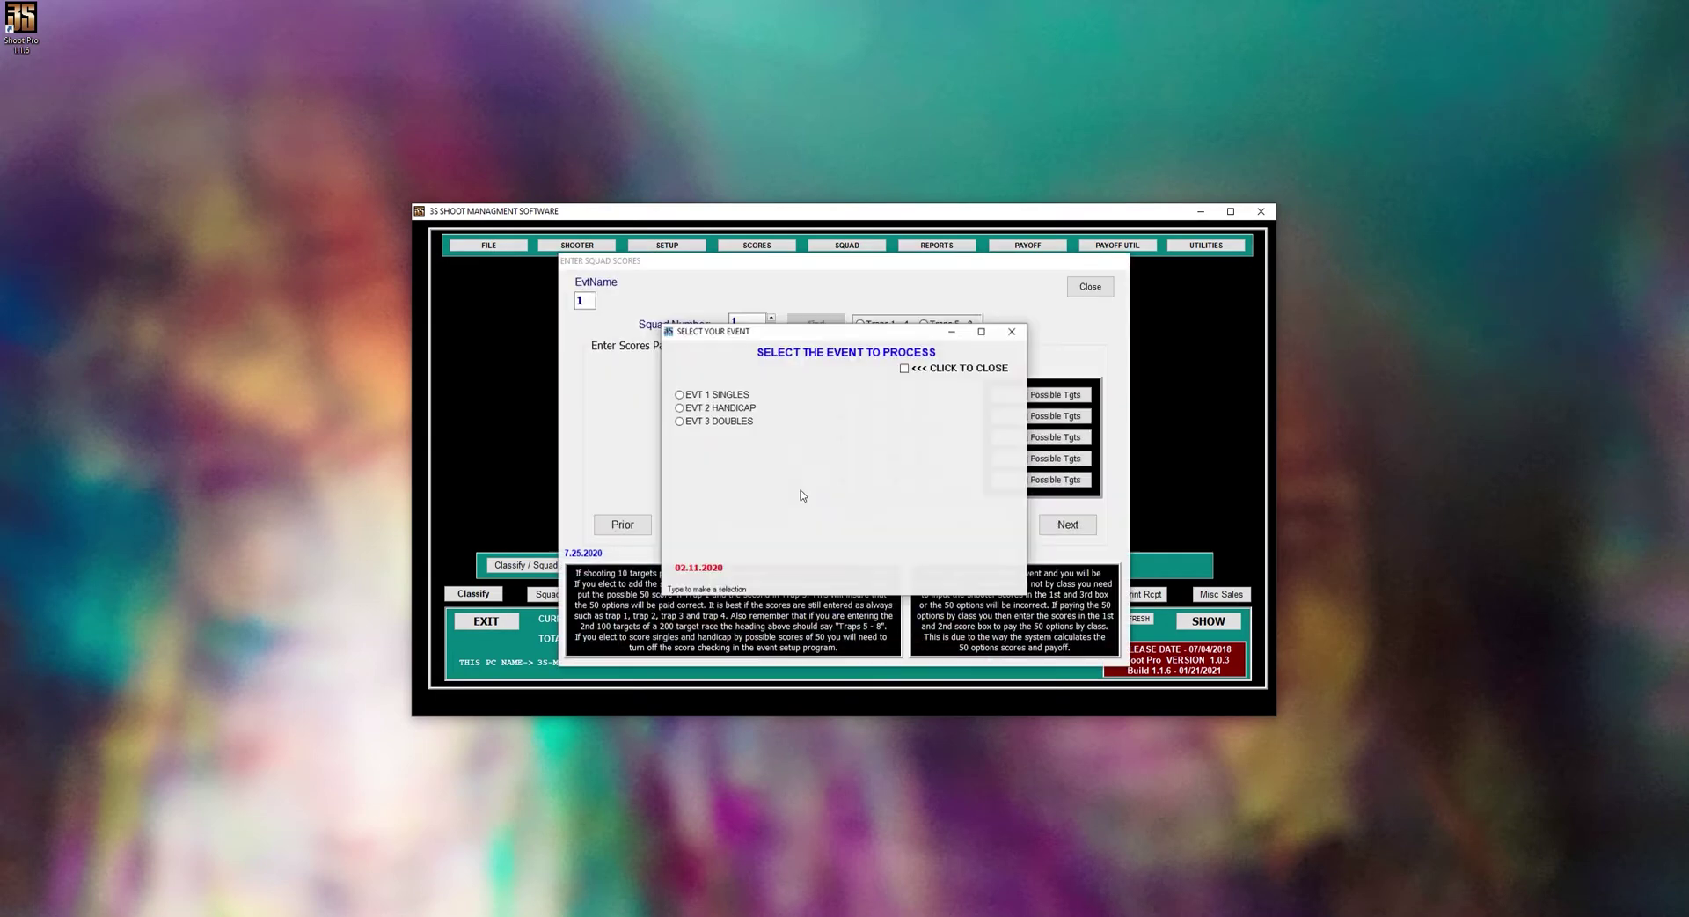
click(738, 409)
key(Tab)
key(Tab)
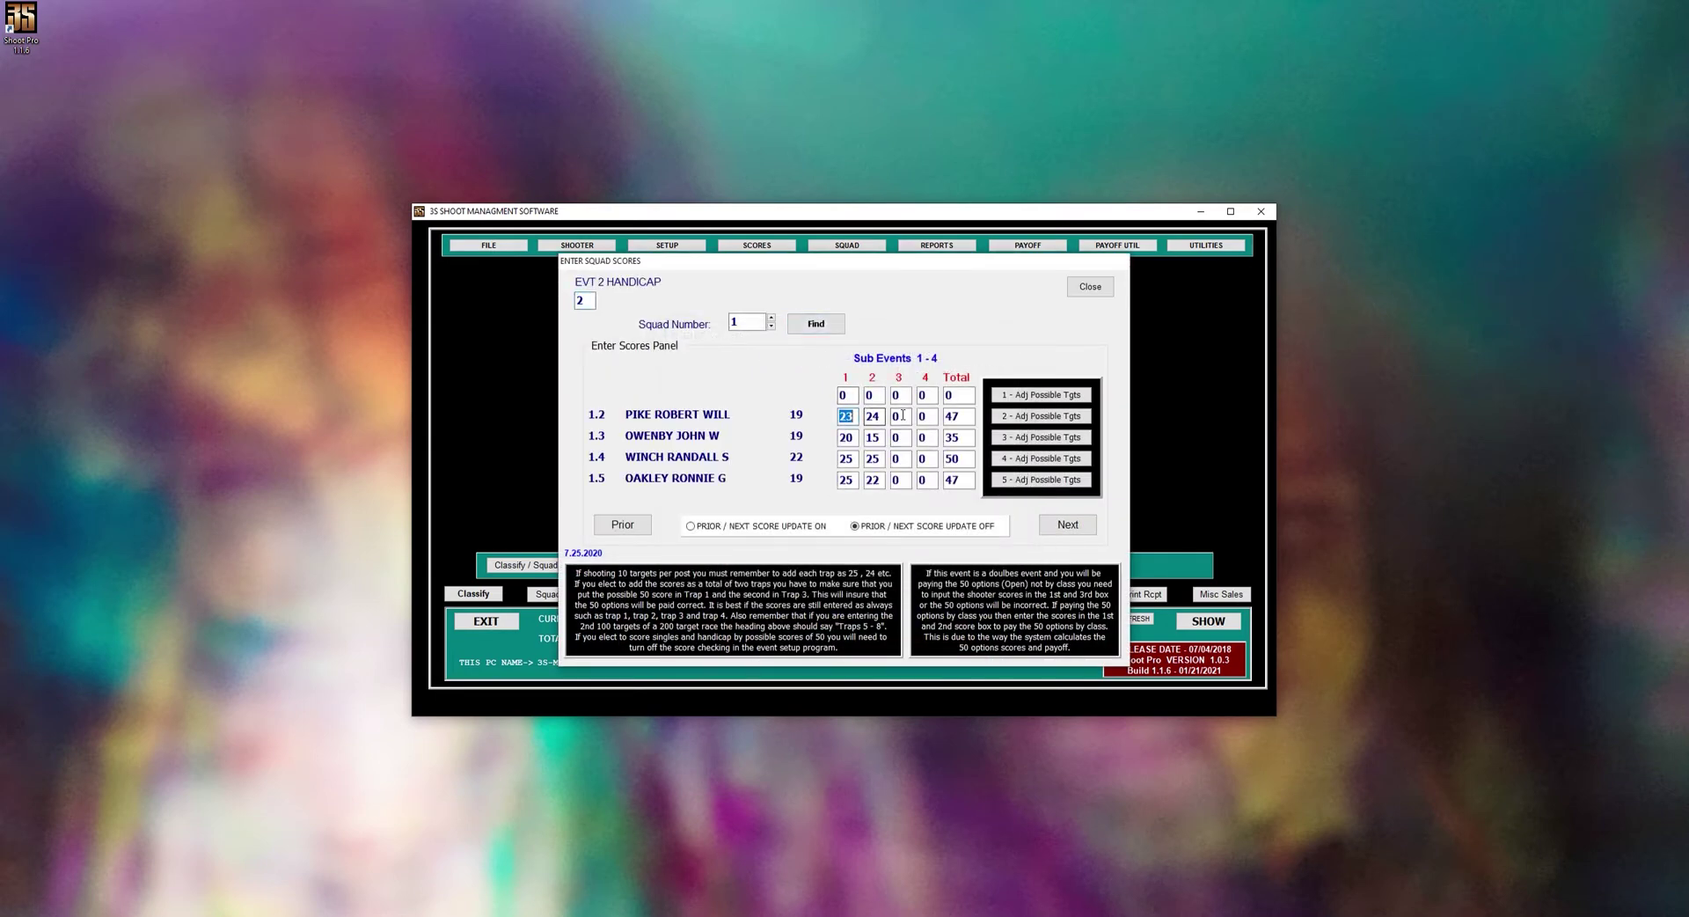
text(23)
key(Return)
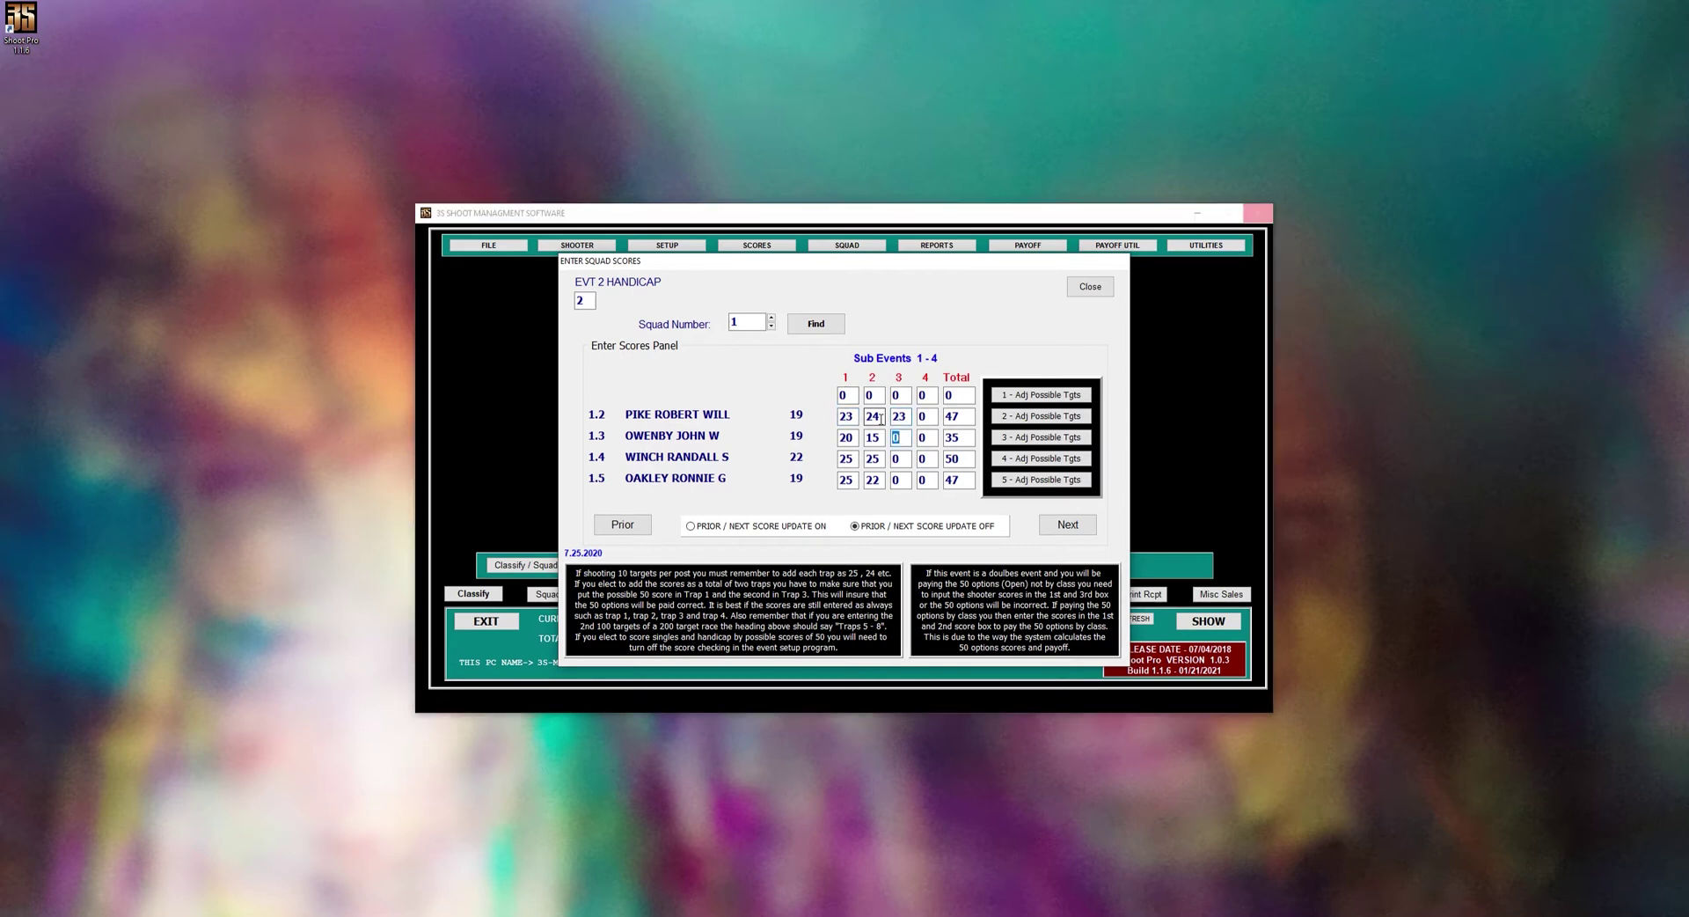
text(20 25 25 24 15)
click(1068, 524)
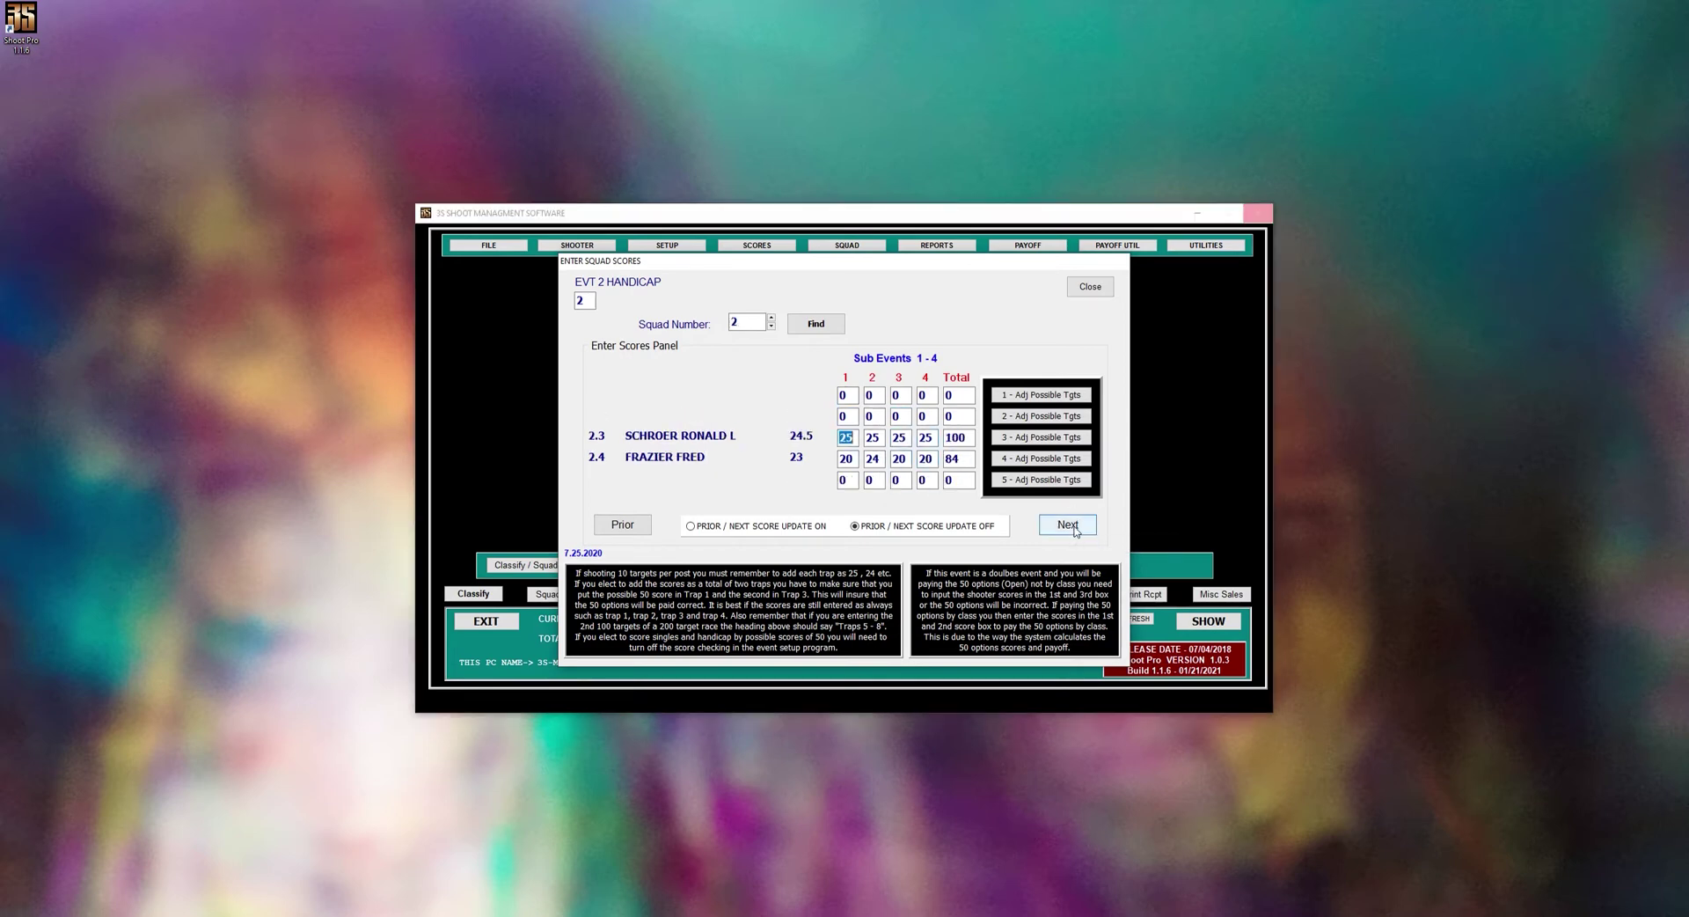
click(1067, 525)
click(1090, 286)
Step: Rerun EVT 2 HANDICAP's Earned Yardage report, now showing 1-yard punches for scores of 100, and close it
click(947, 246)
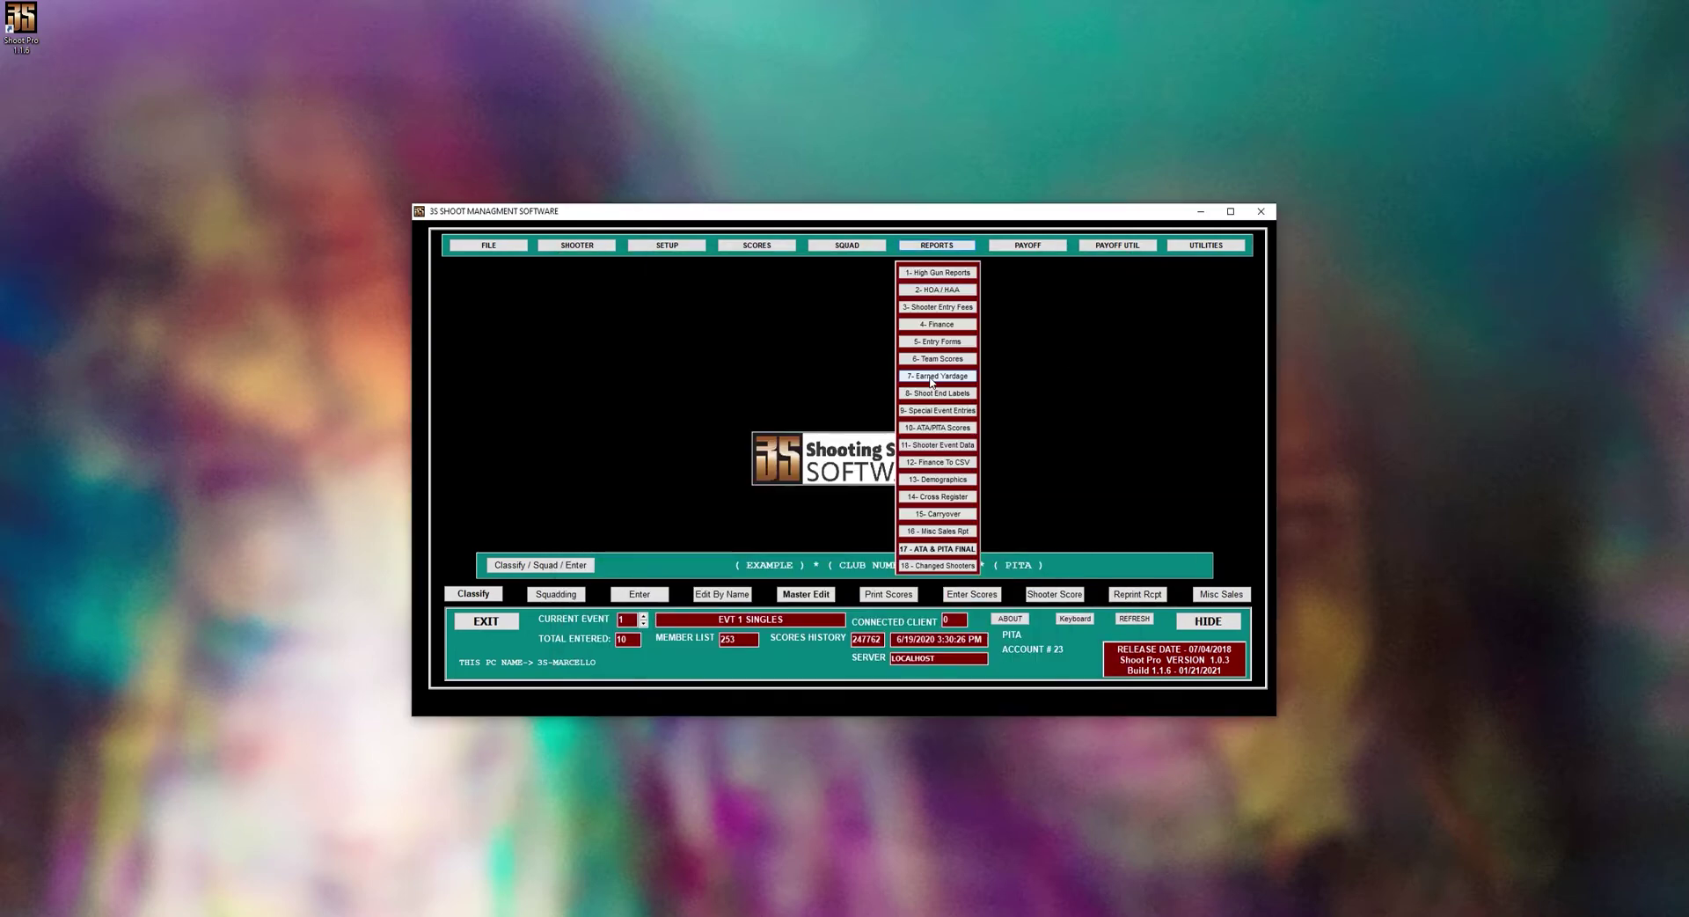
click(932, 380)
click(693, 410)
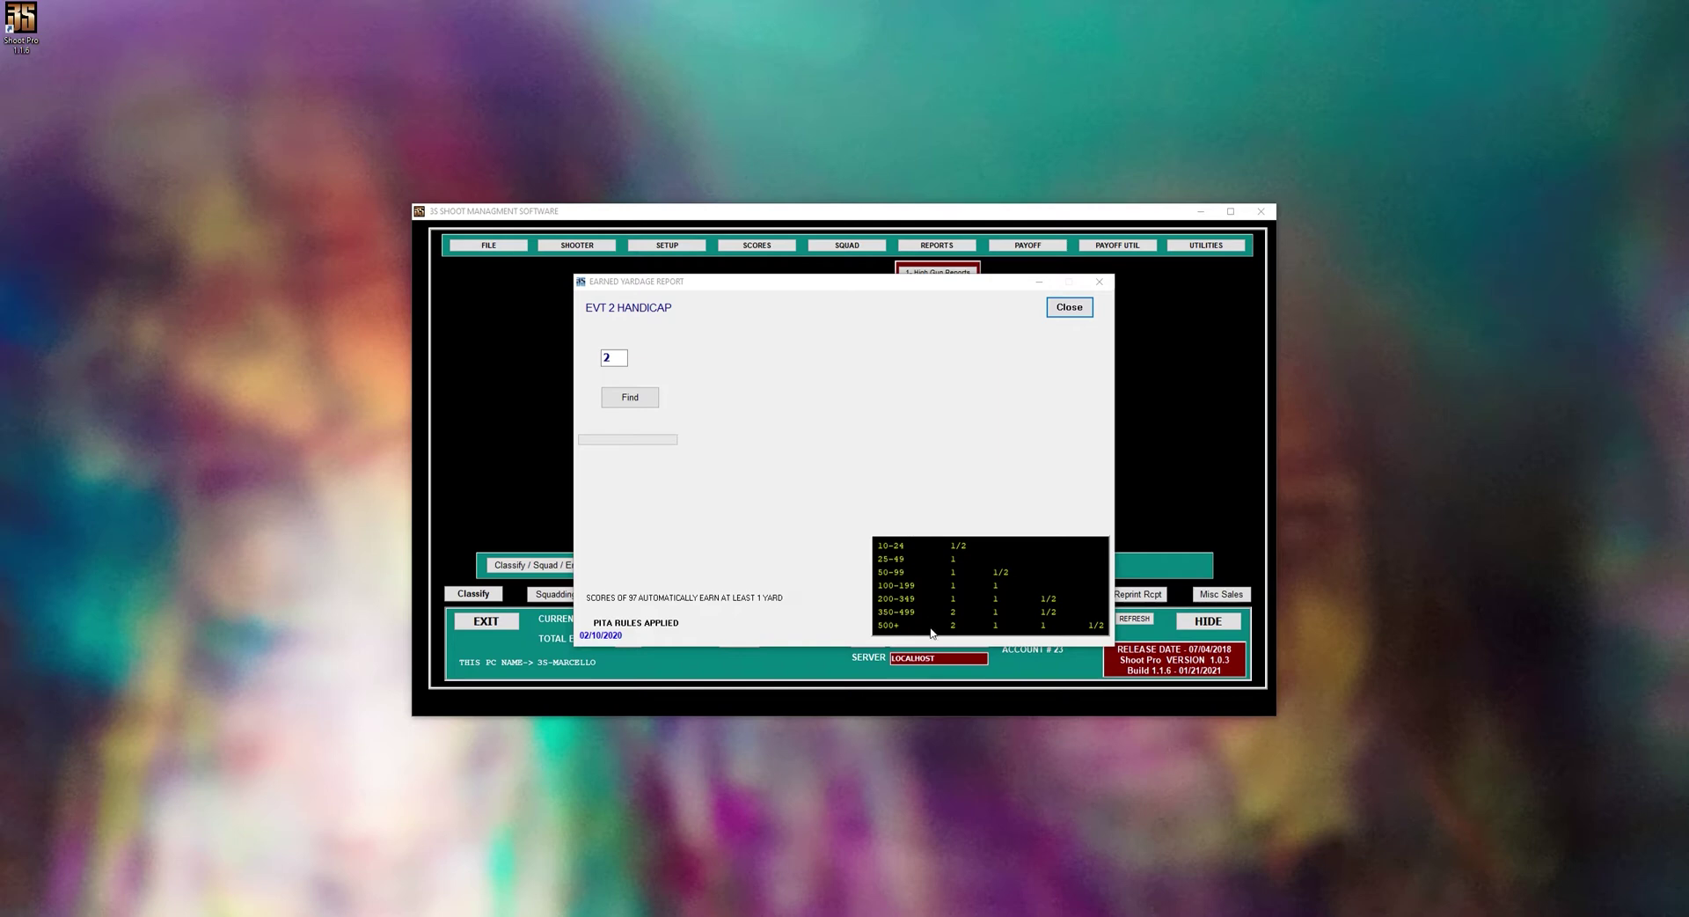
click(624, 397)
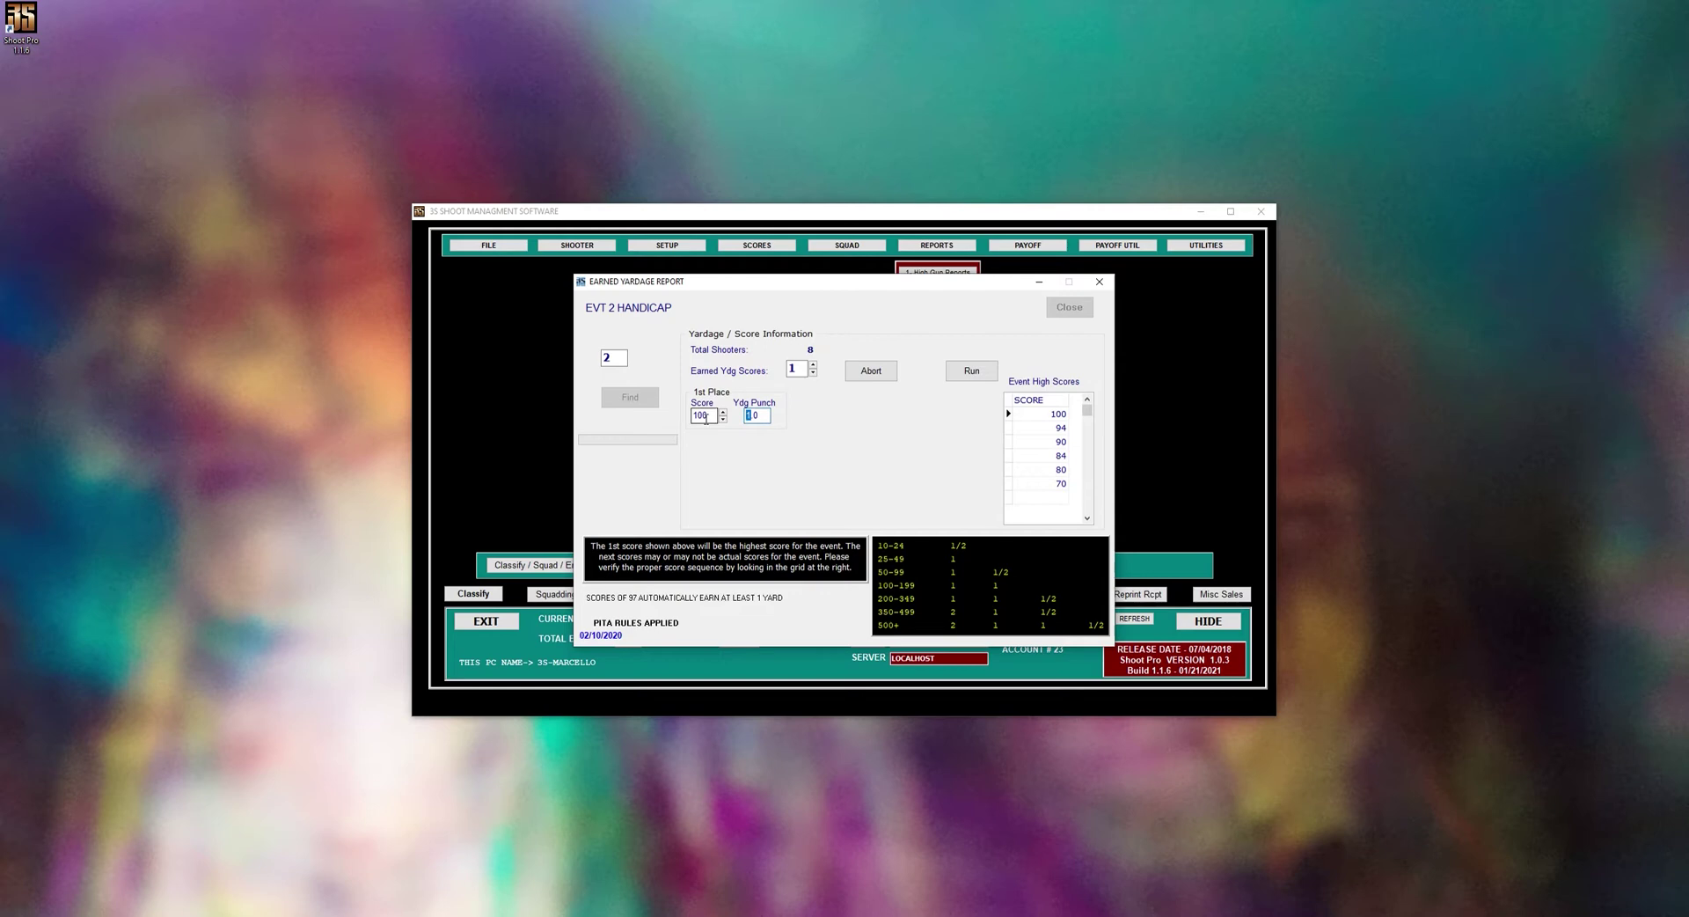
click(710, 414)
click(973, 372)
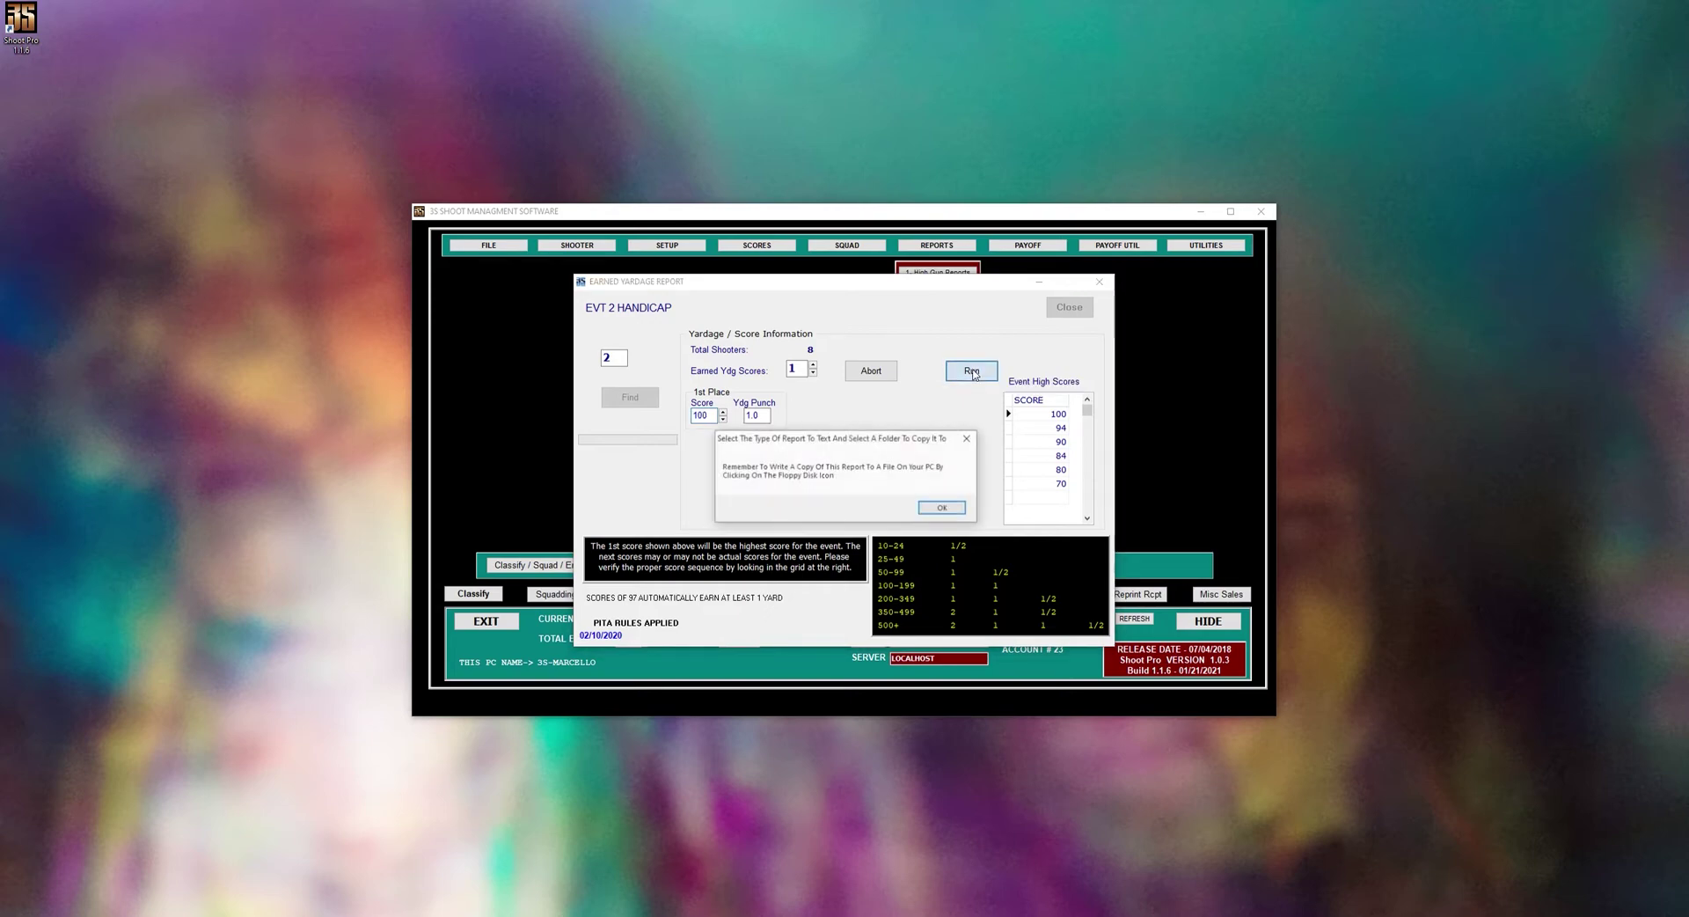
click(946, 506)
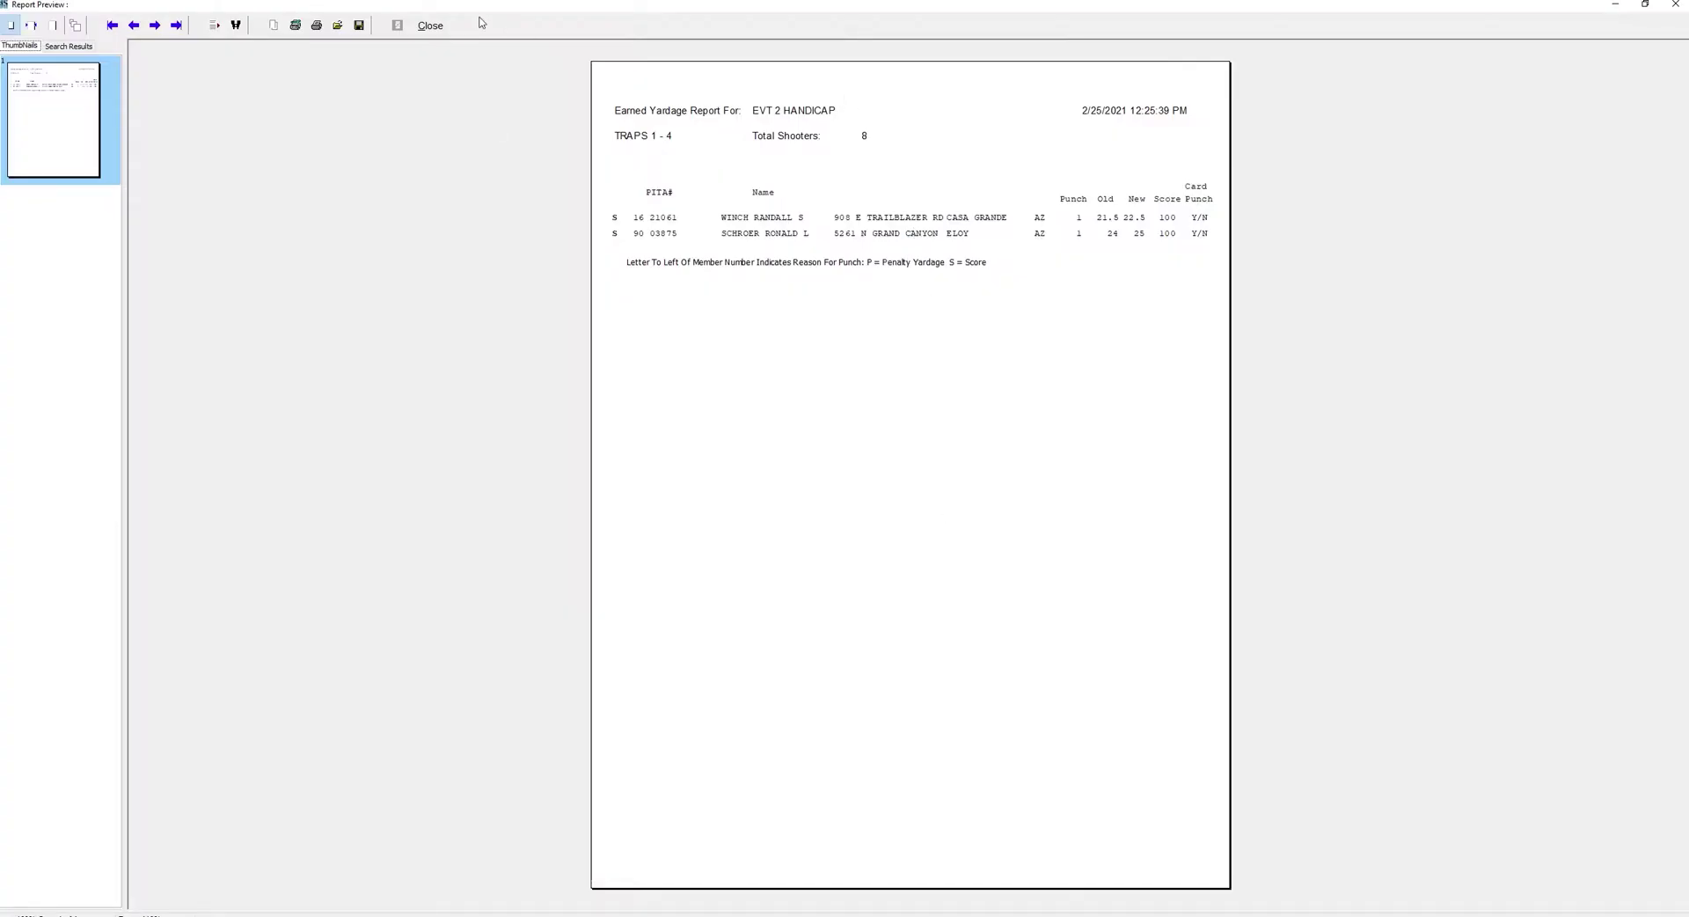
click(447, 29)
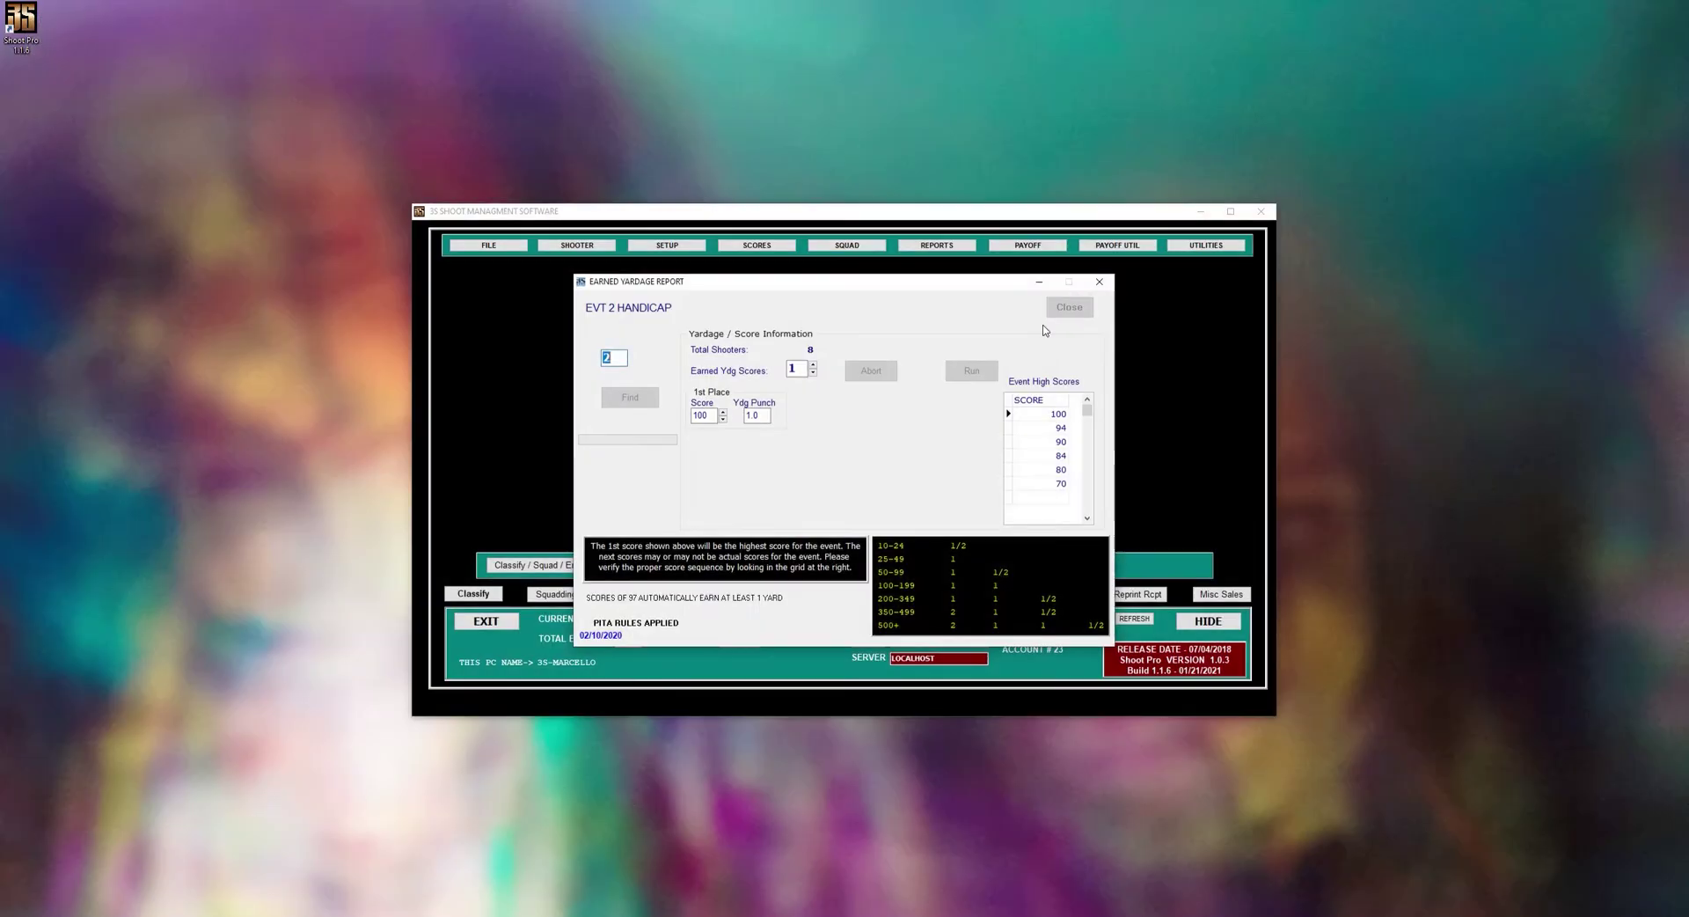
click(1066, 308)
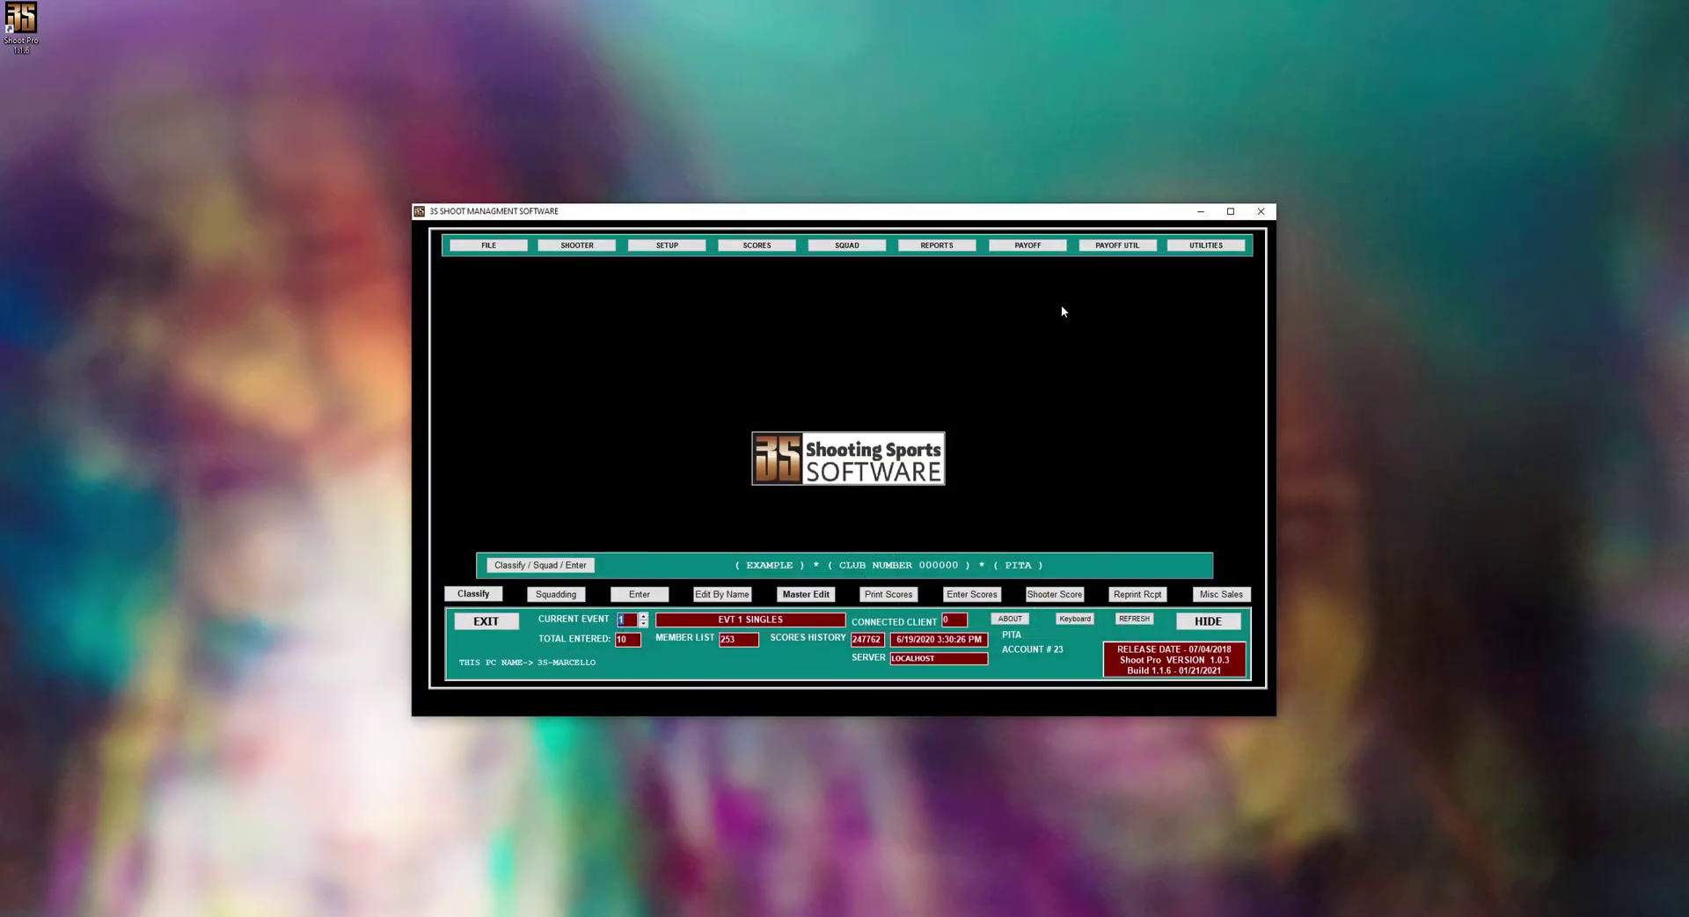
Step: In Computer Squadding, load a shooter by name, clear it, then look one up by member number
click(556, 594)
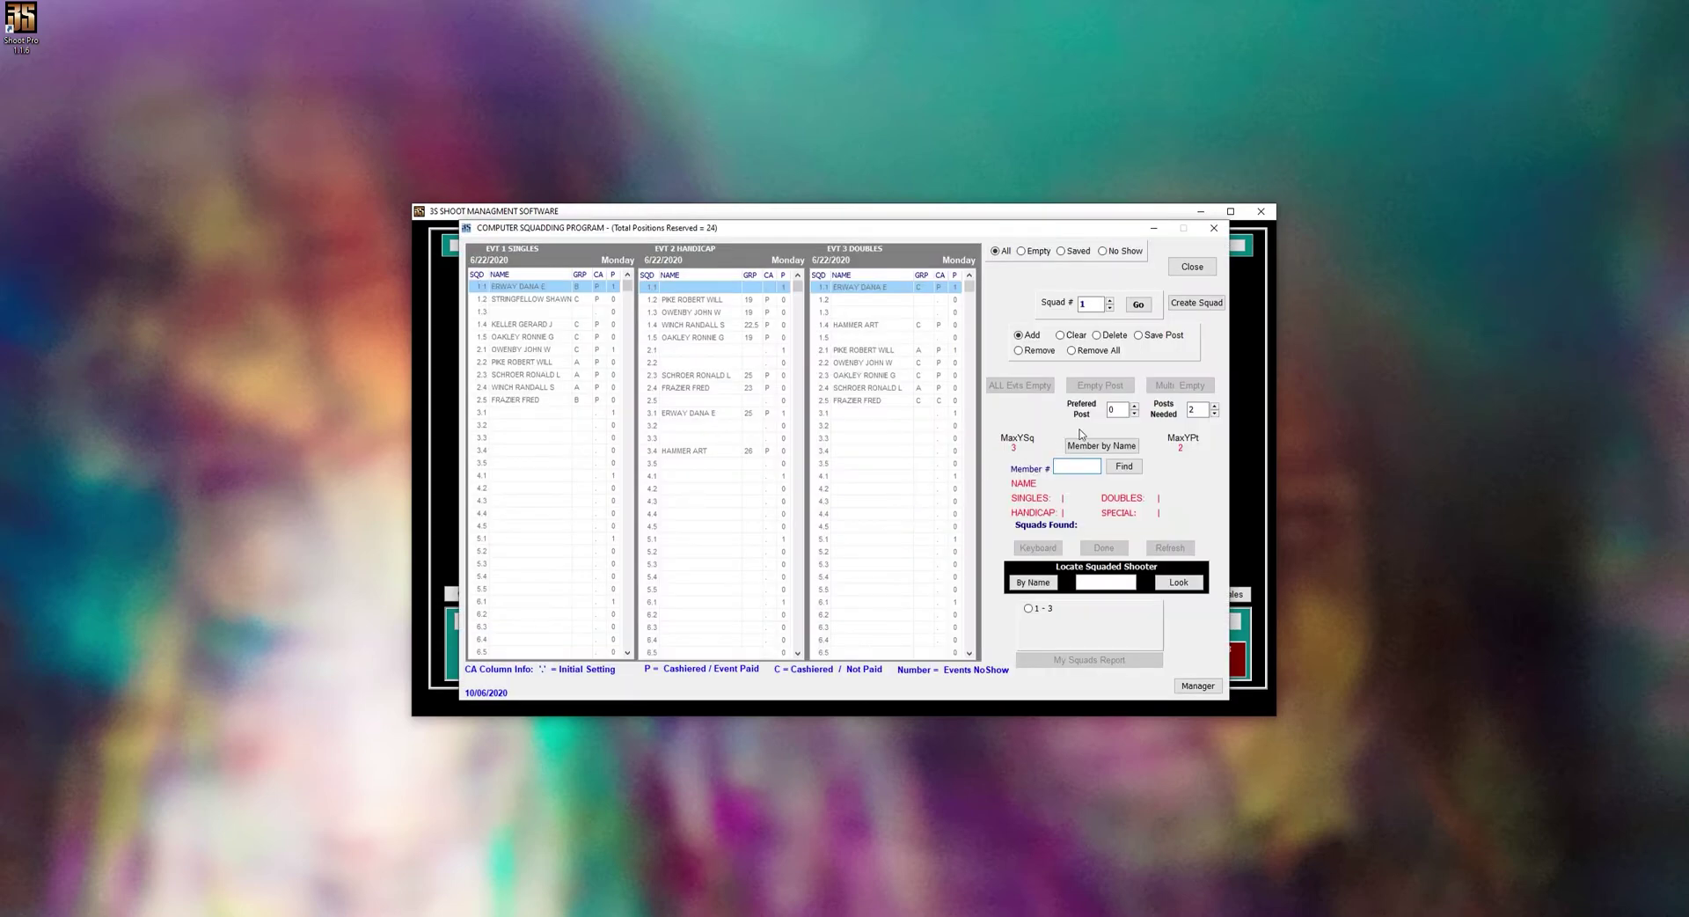
click(1098, 446)
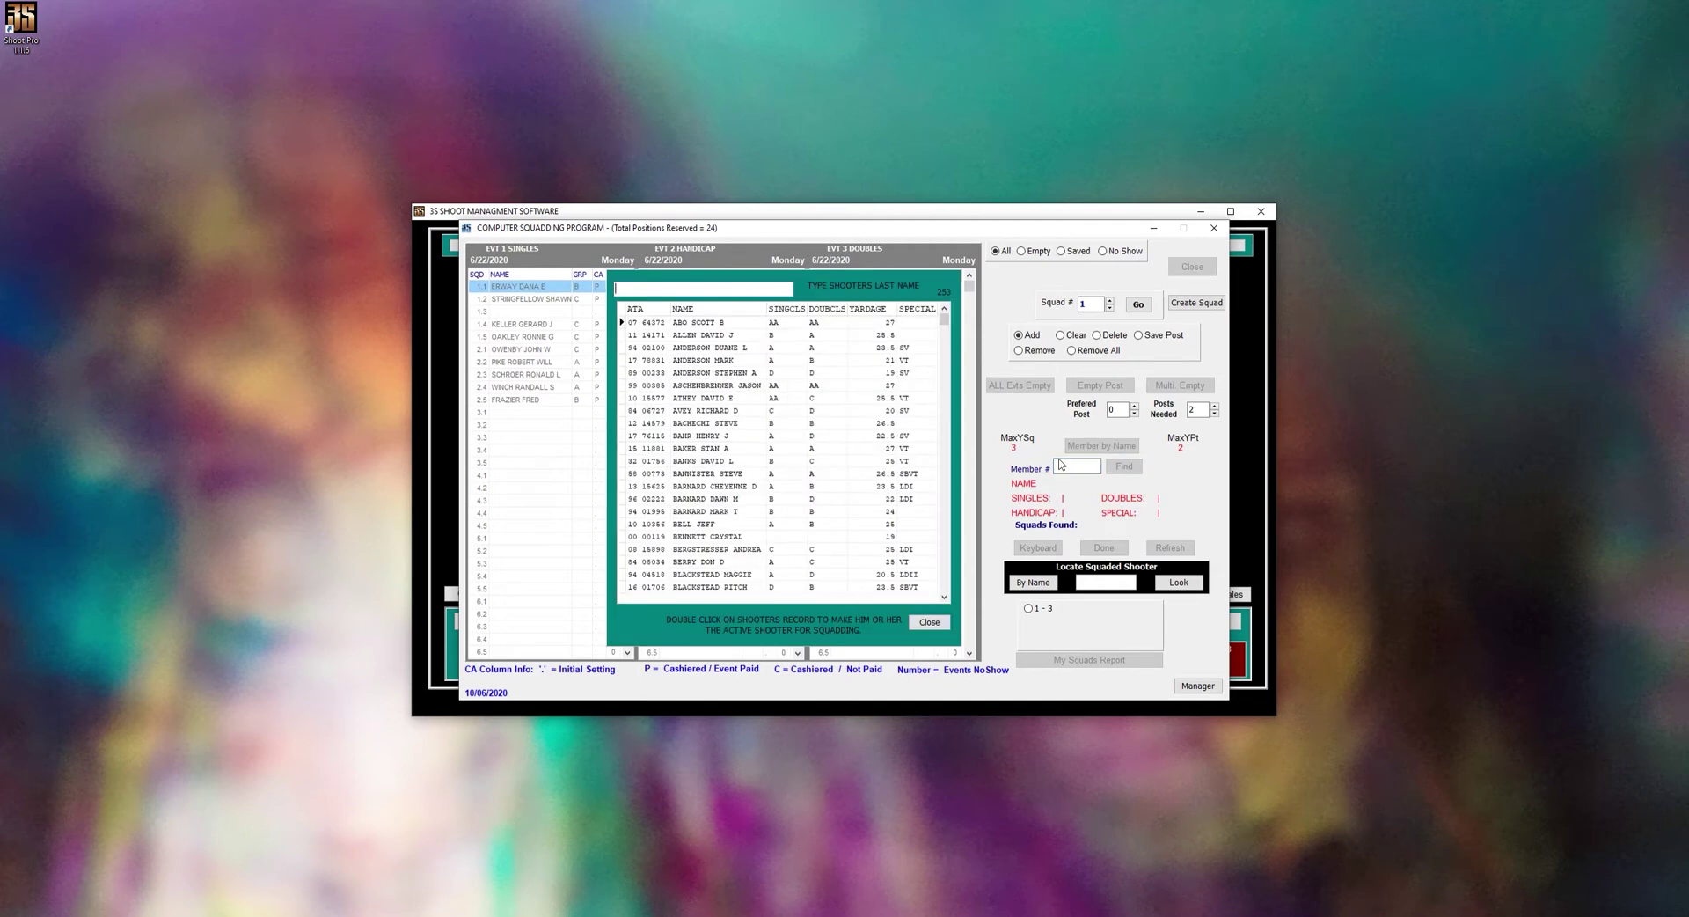
double_click(796, 460)
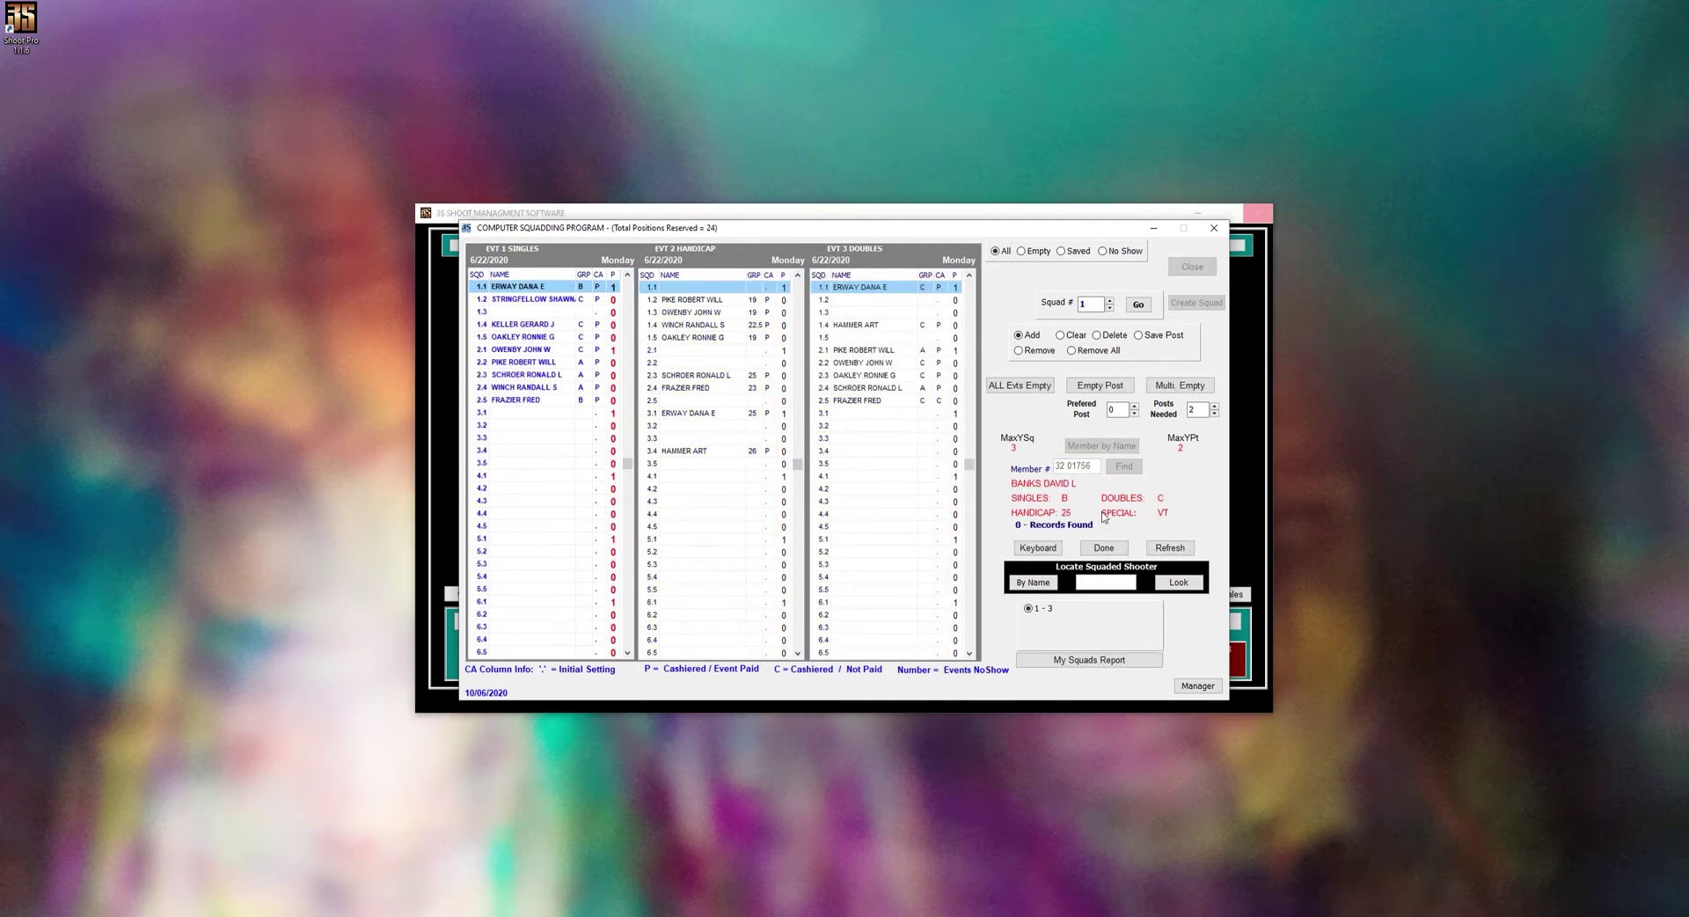
click(1103, 548)
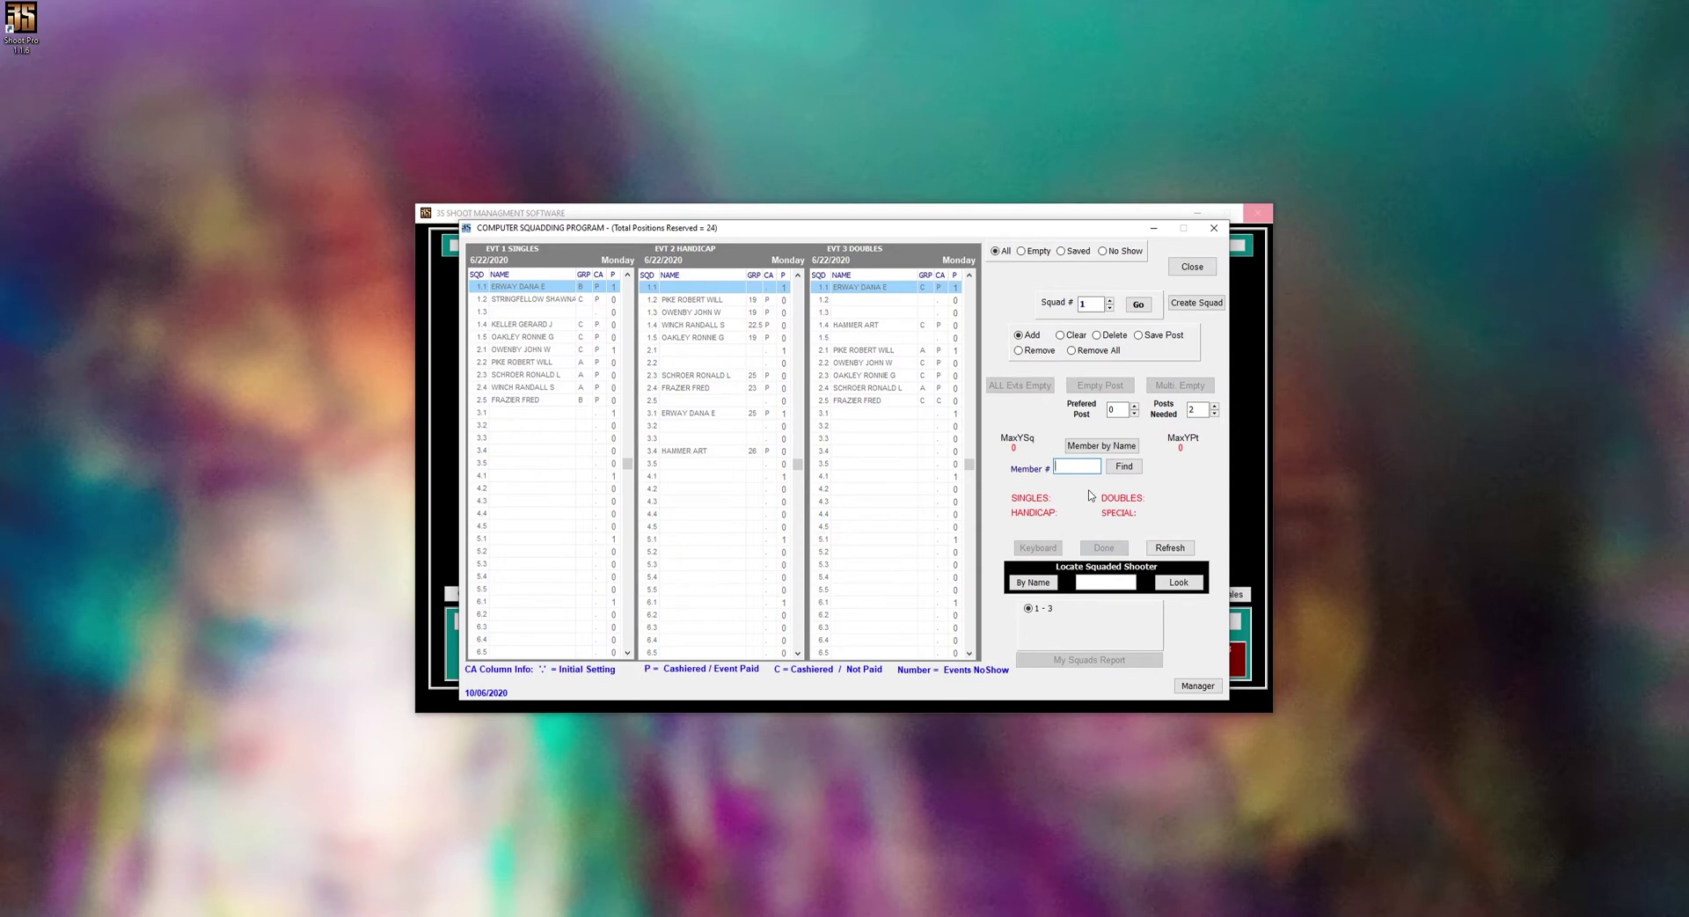
text(32 01756)
click(1135, 475)
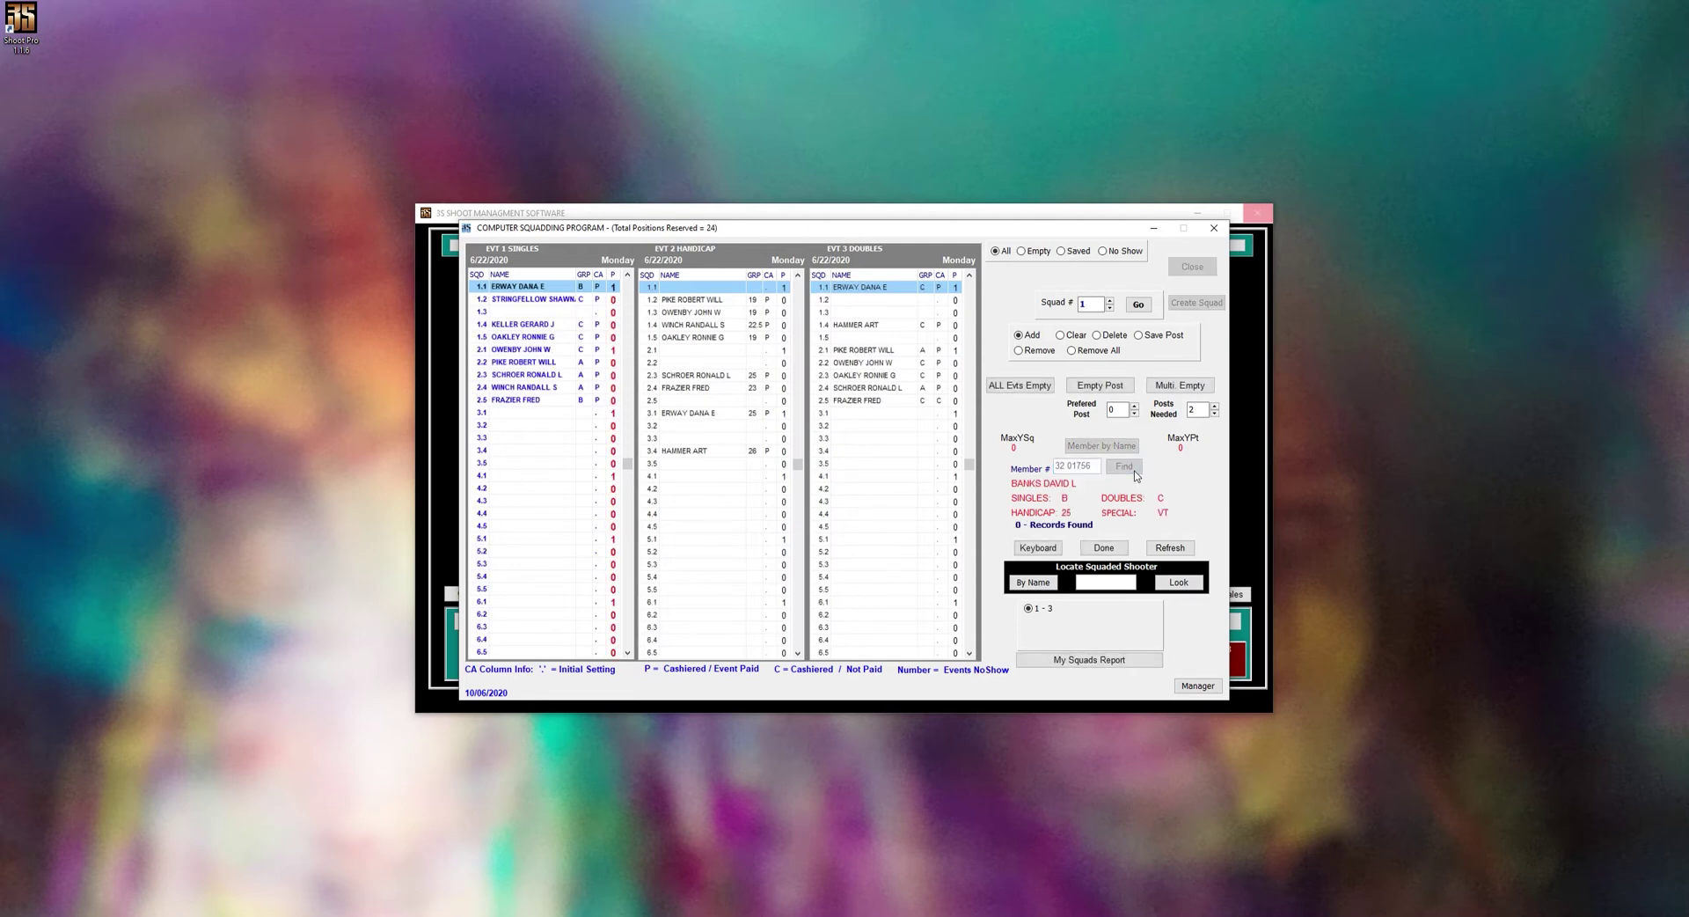
Step: Look up a second shooter by name and by member number, then close squadding
click(1104, 554)
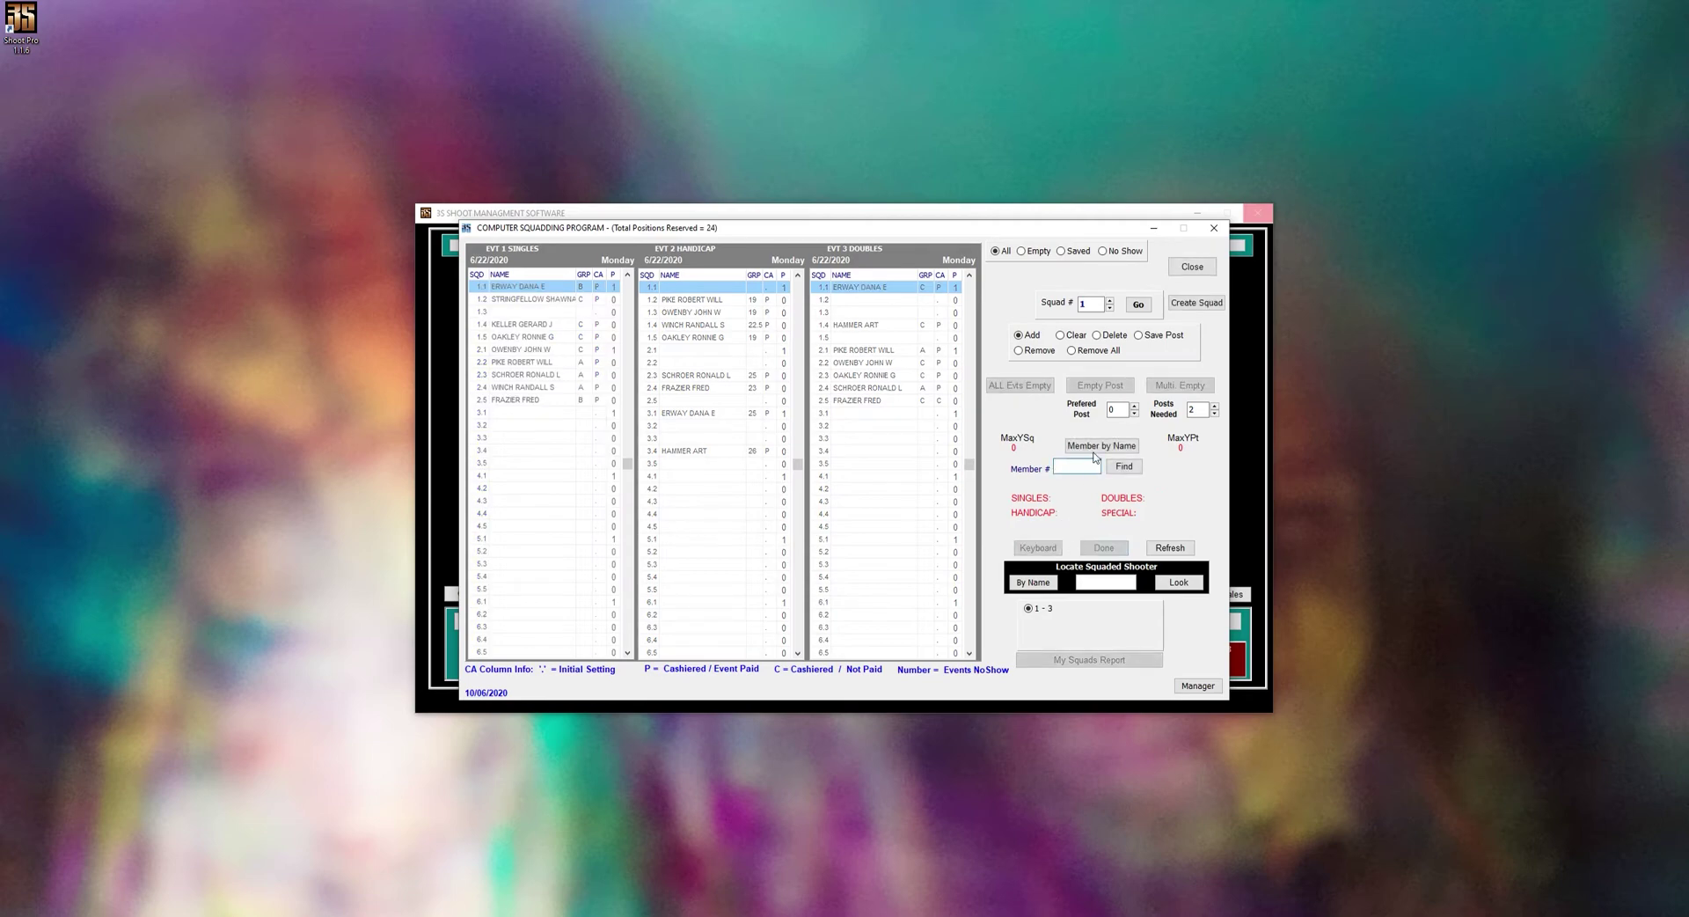
double_click(766, 397)
click(1120, 547)
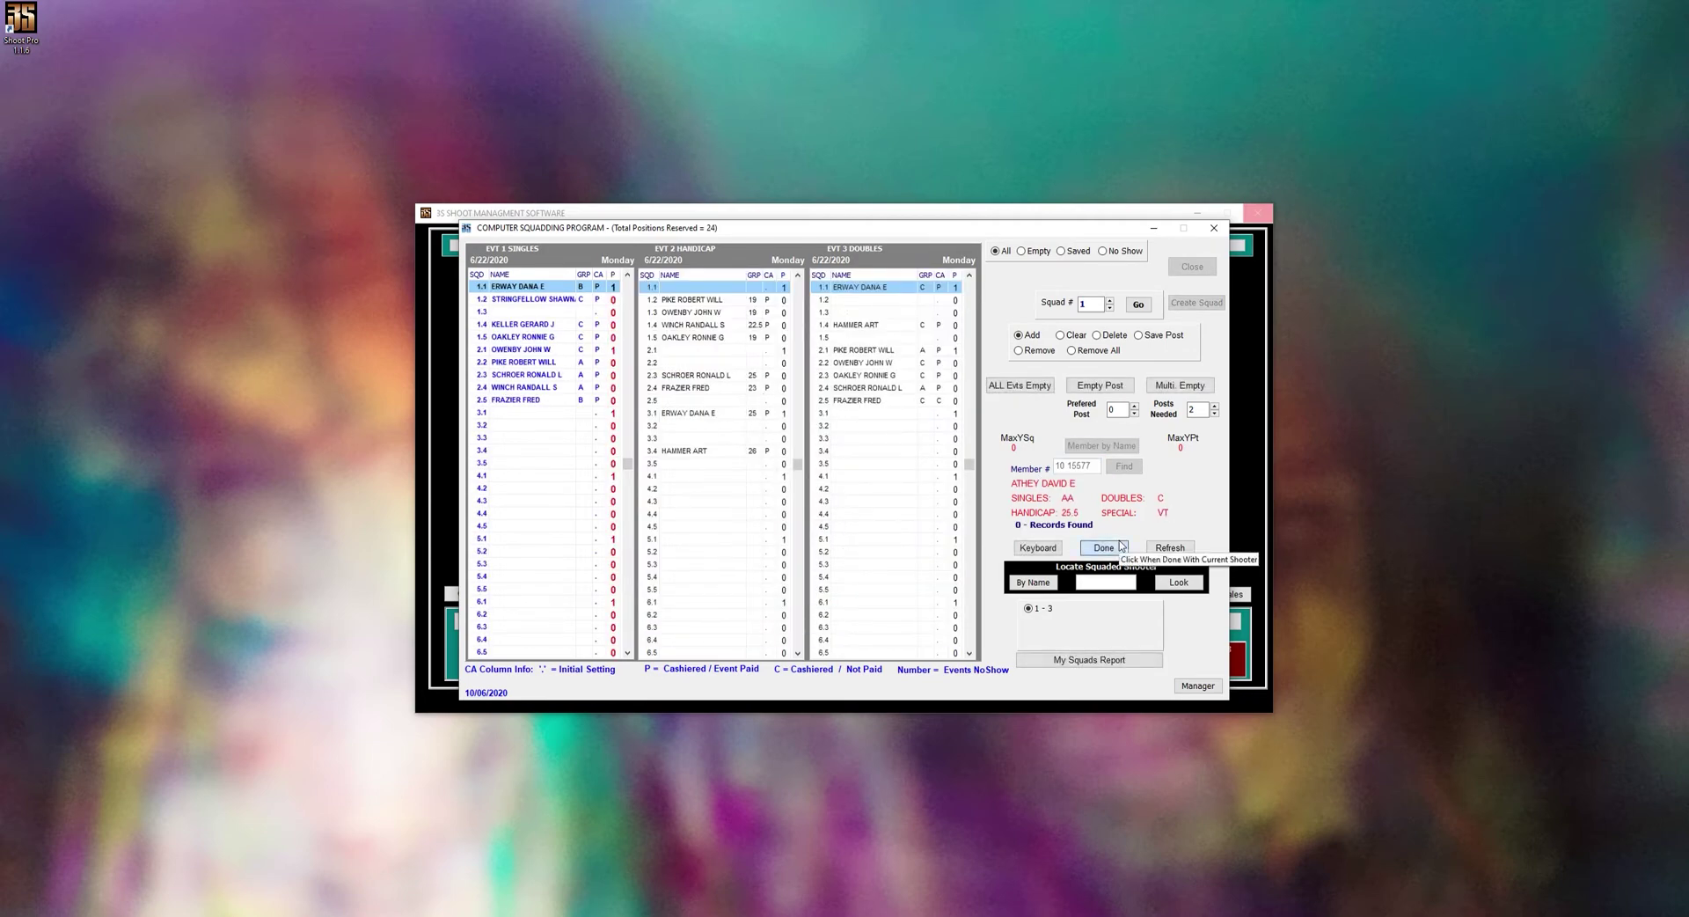
text(10 15577)
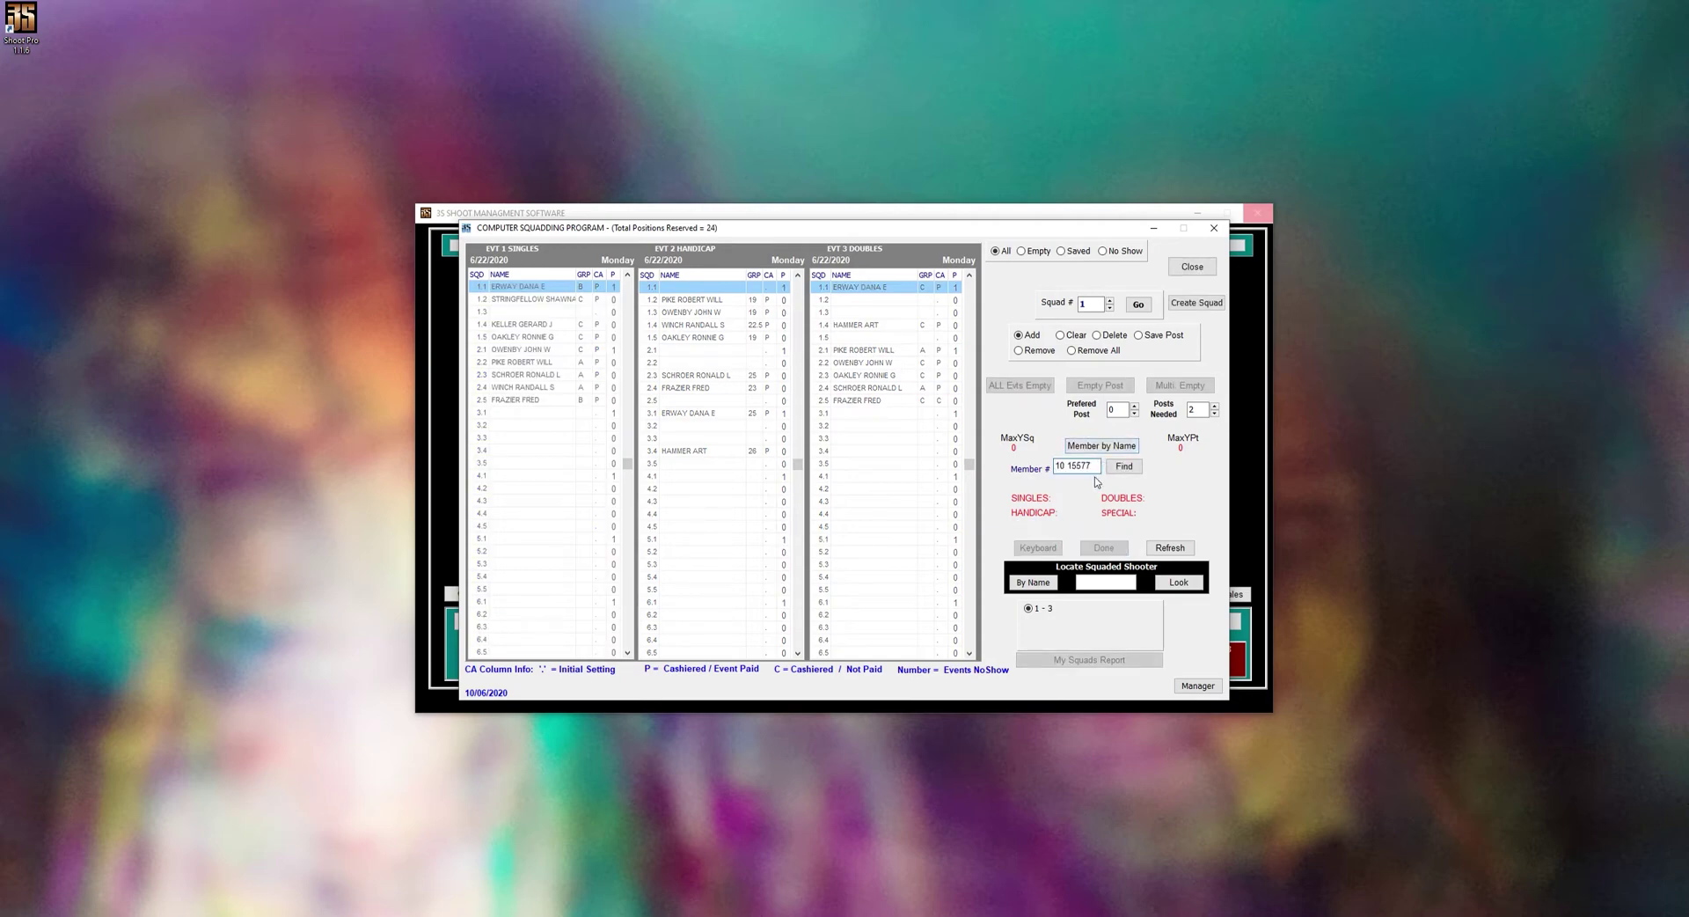
click(1135, 471)
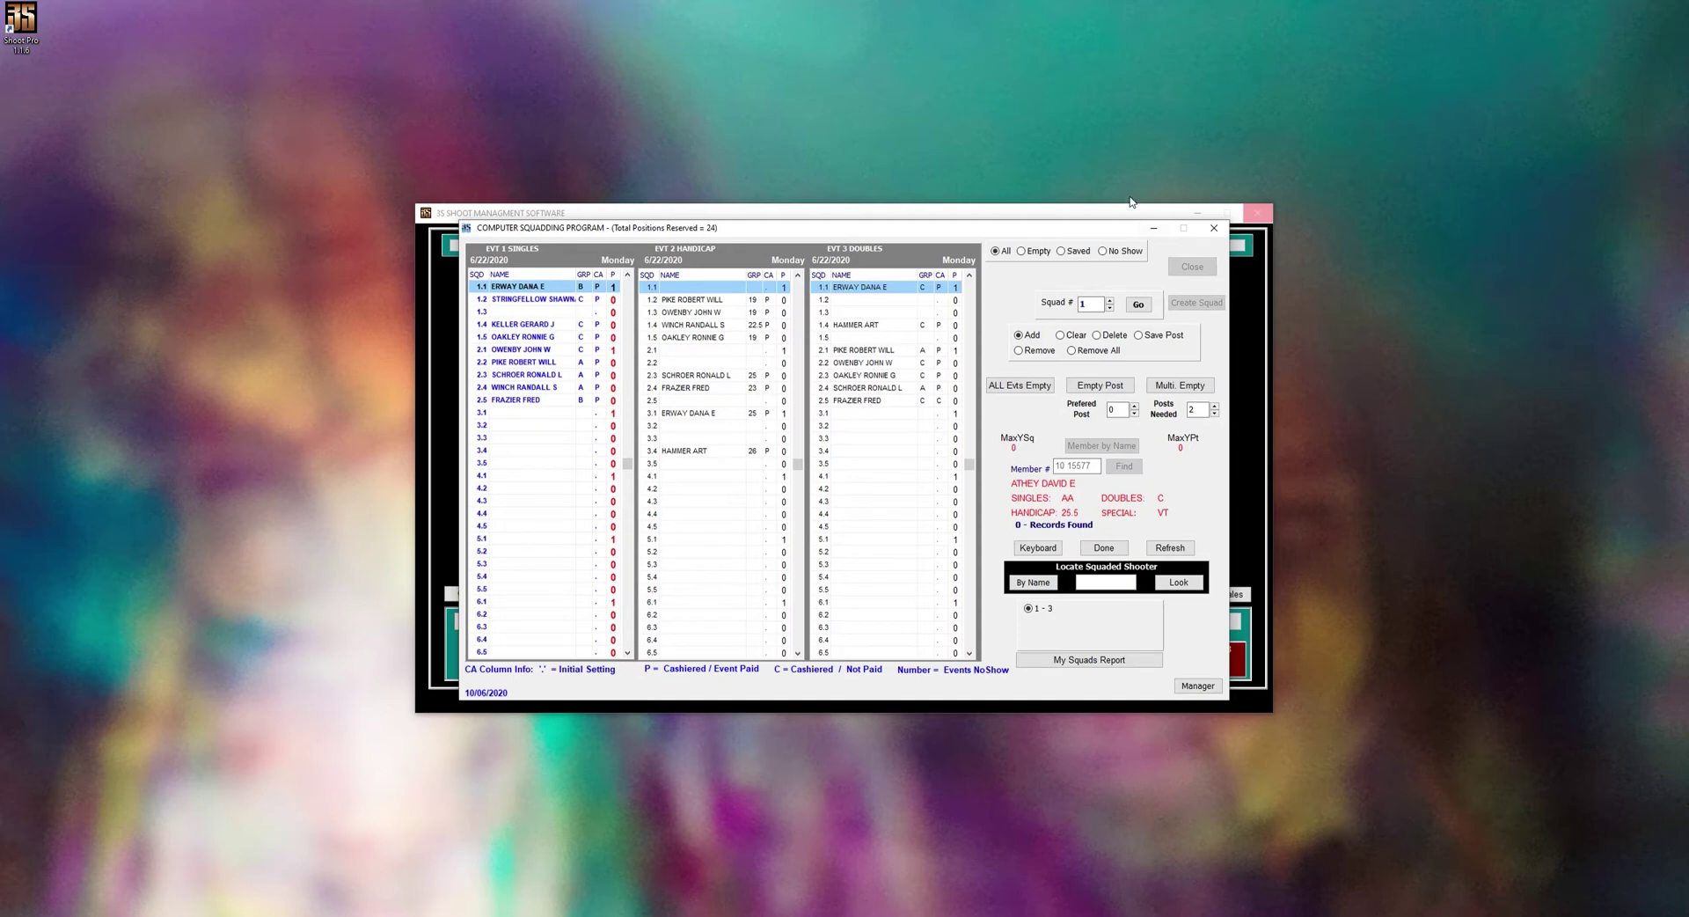
click(1093, 549)
click(1192, 266)
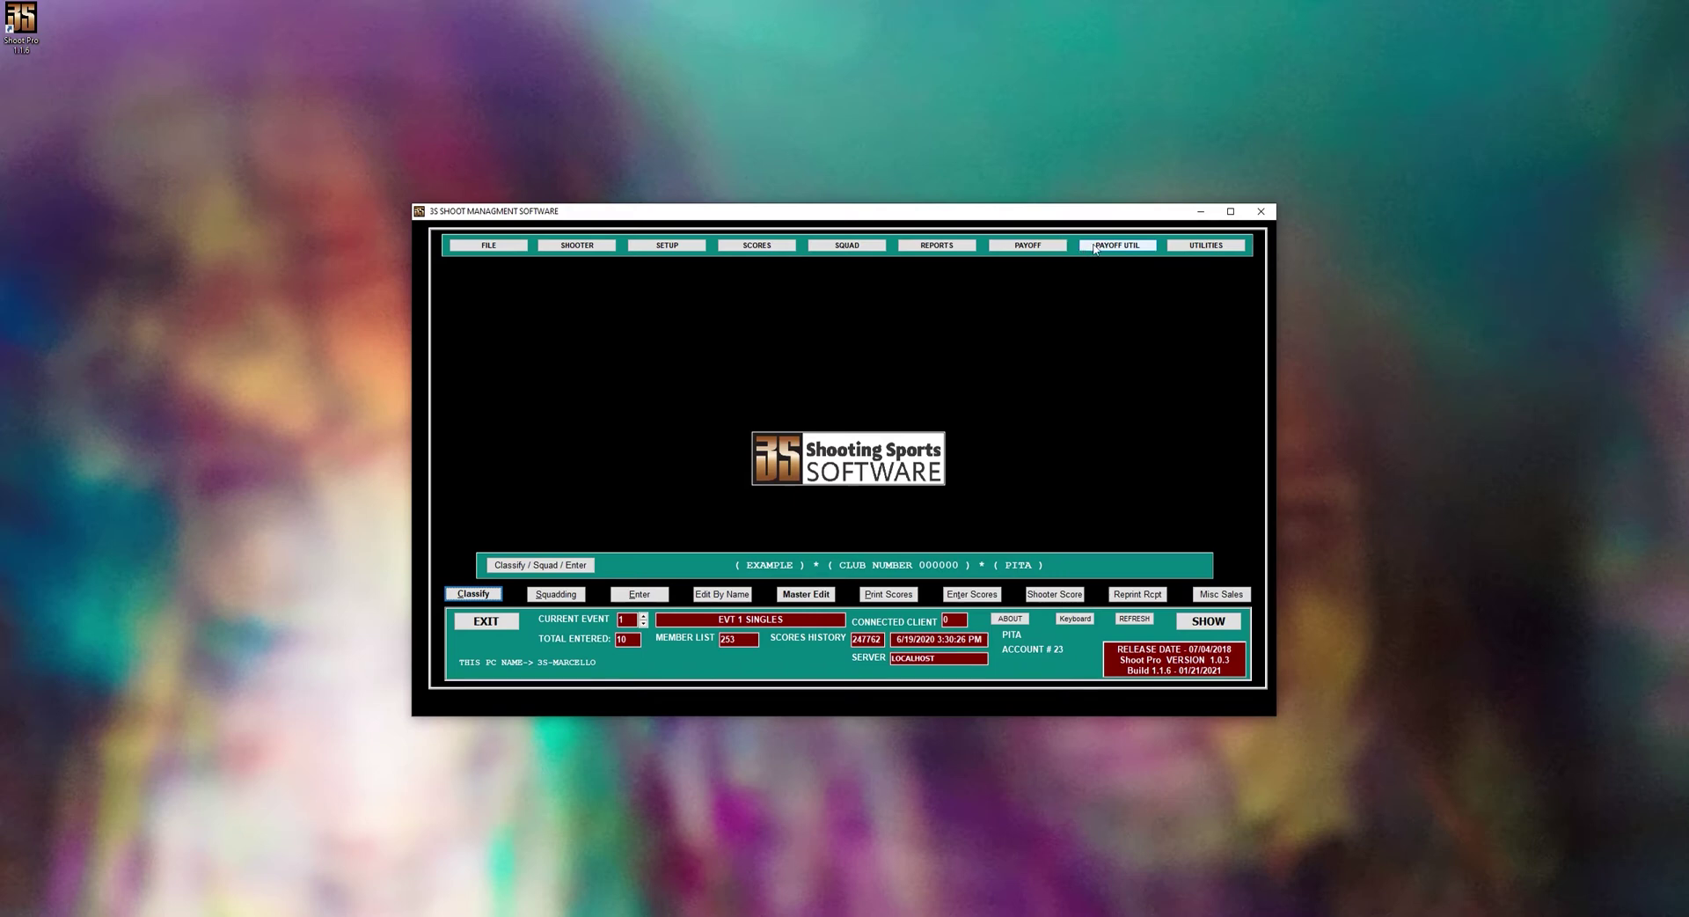
Step: Run the Shooter Pay Detail report filtered to one shooter's ATA number and review their payouts
click(1094, 246)
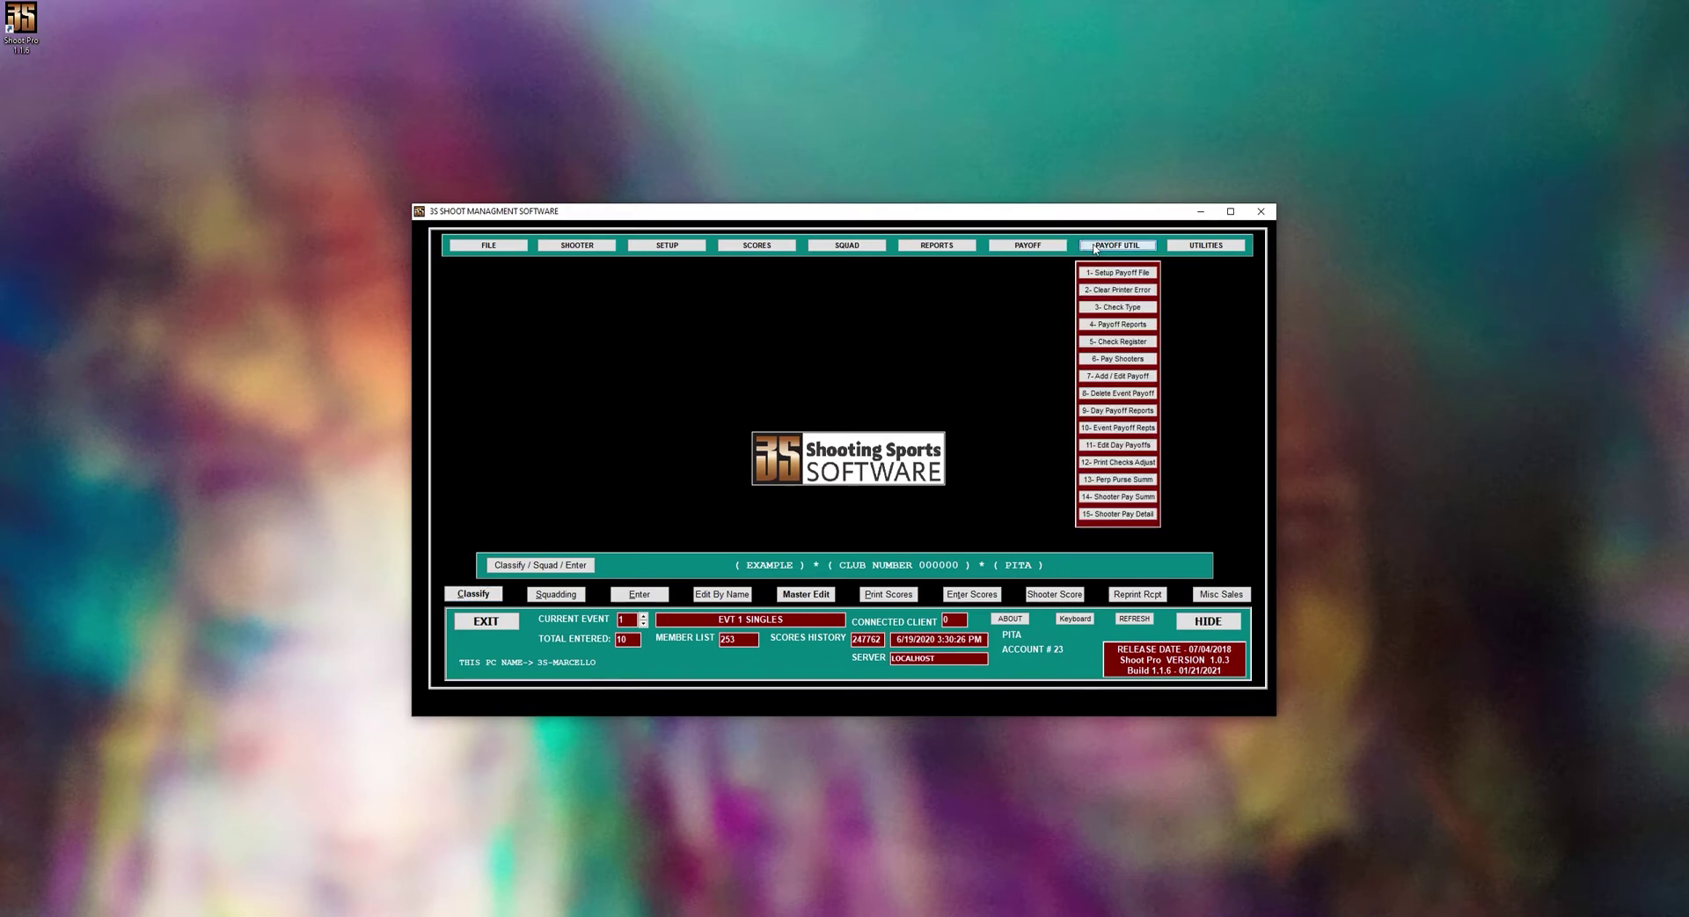
click(1116, 516)
click(779, 460)
text(17 71306)
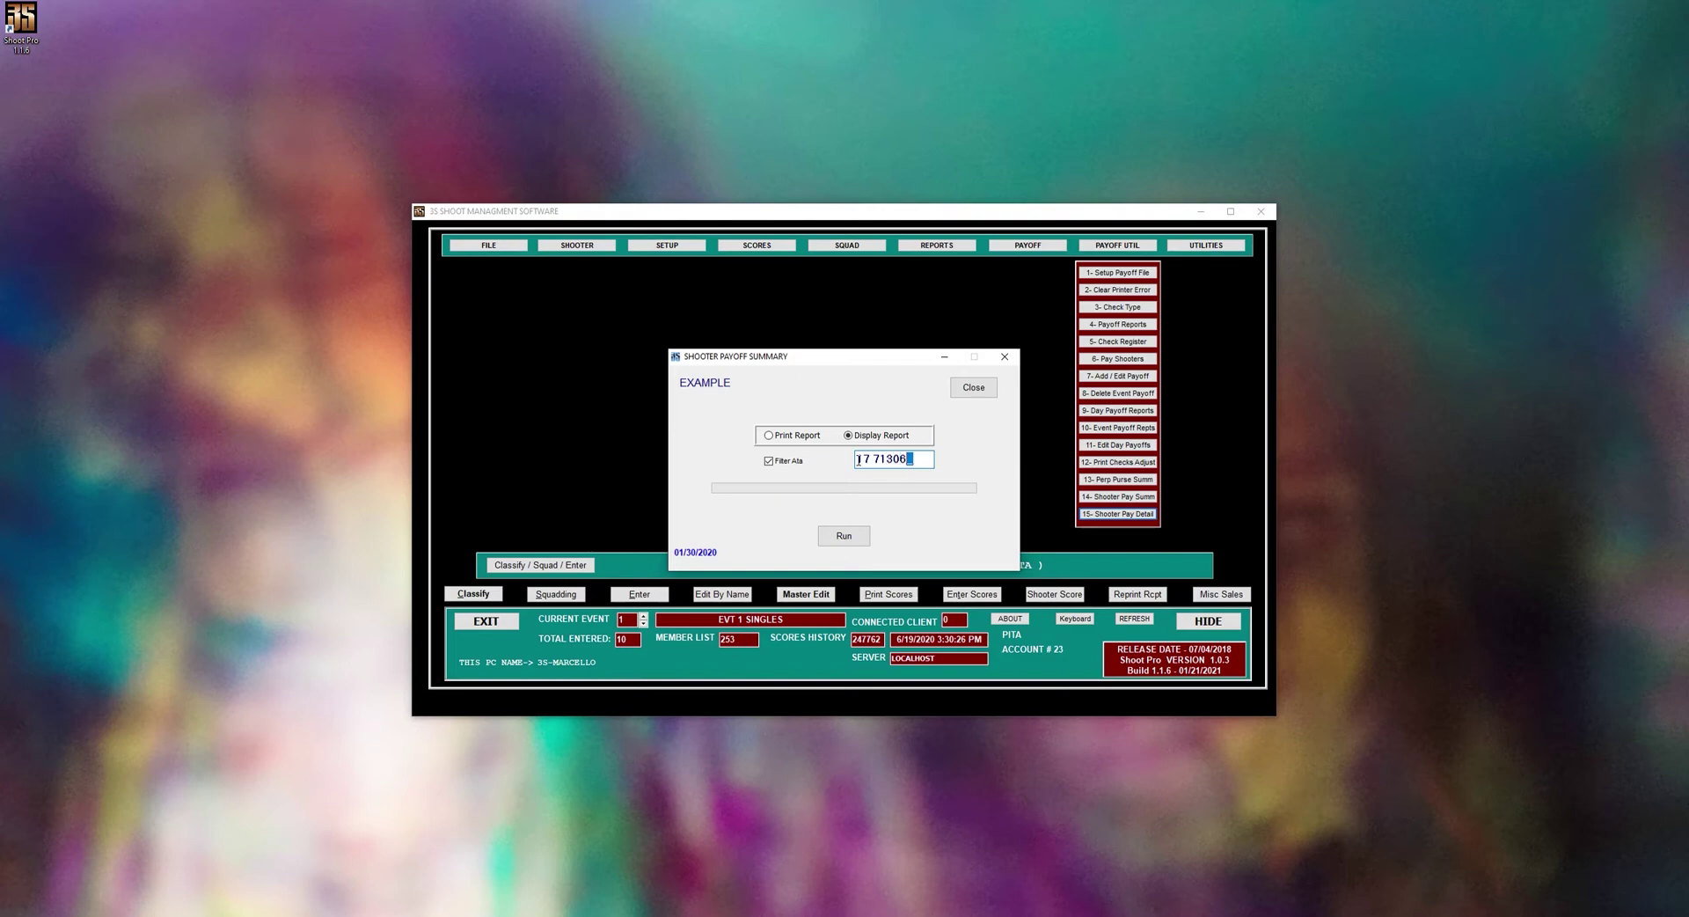
click(861, 541)
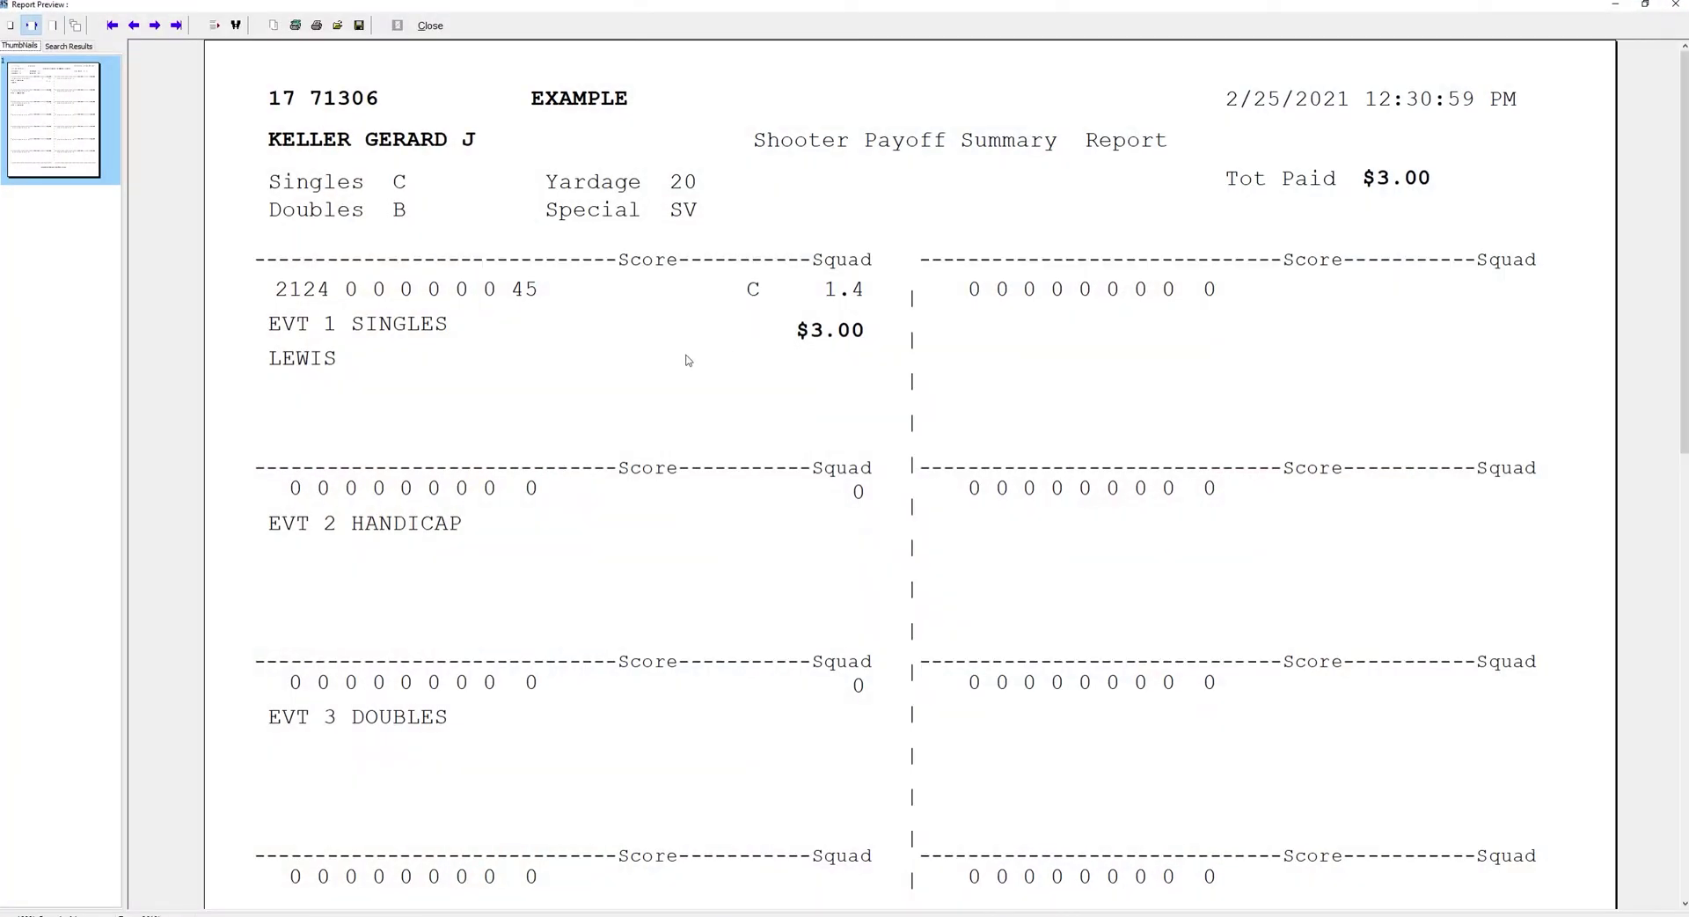
scroll(482, 258, down, 1)
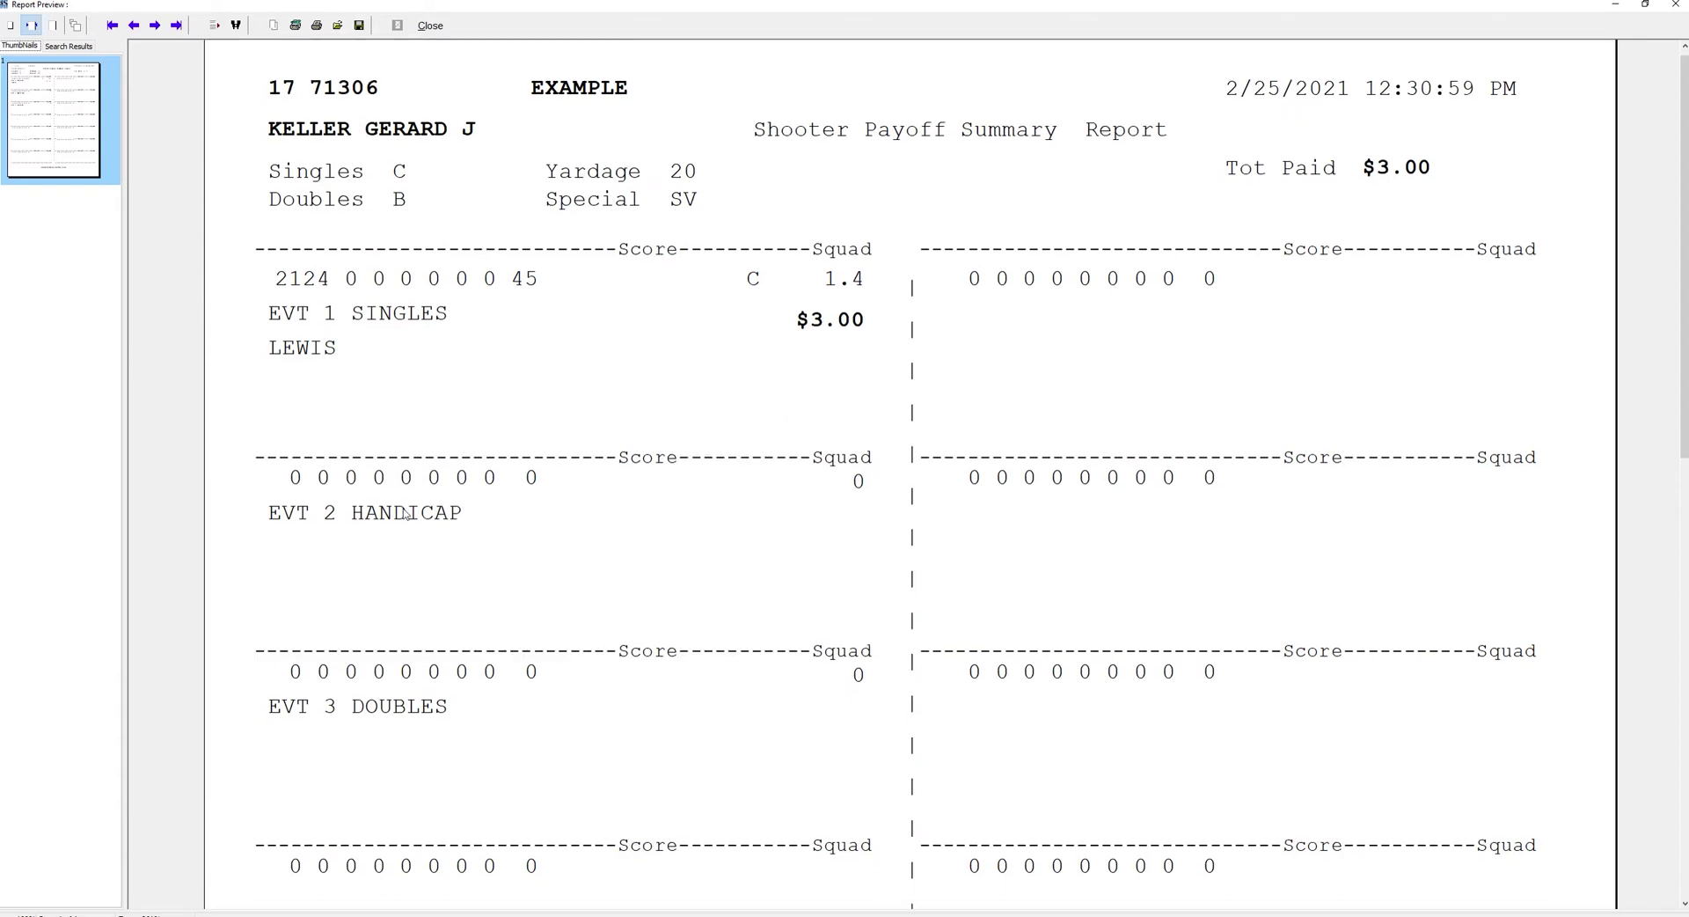
scroll(616, 302, down, 1)
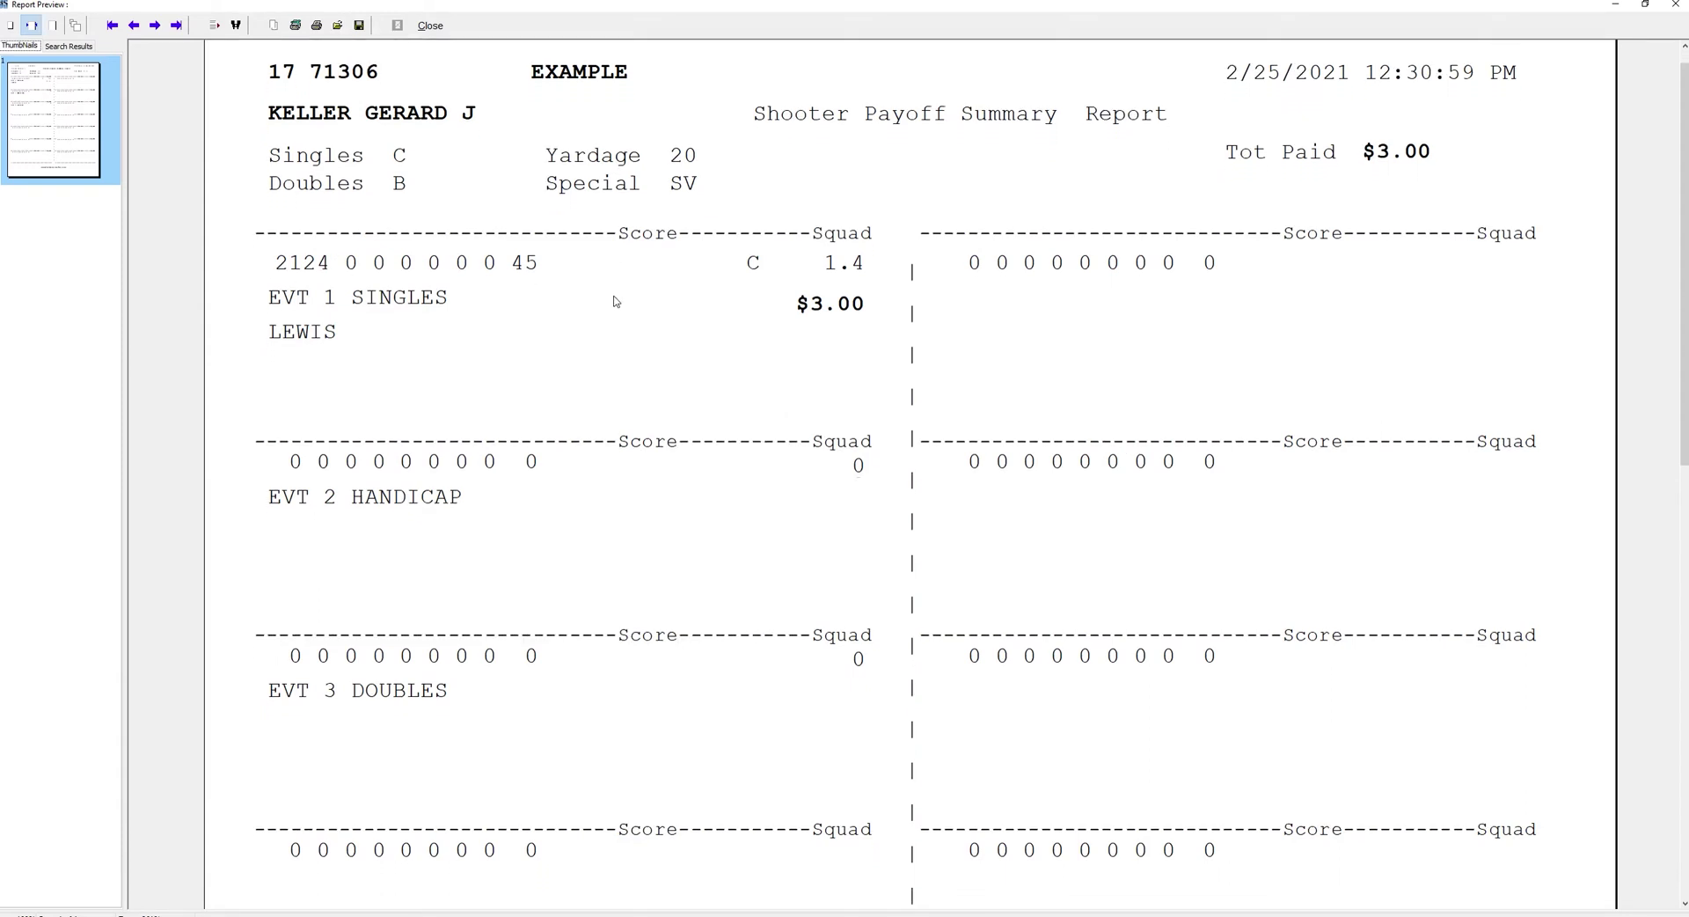
scroll(615, 302, down, 1)
scroll(615, 302, down, 10)
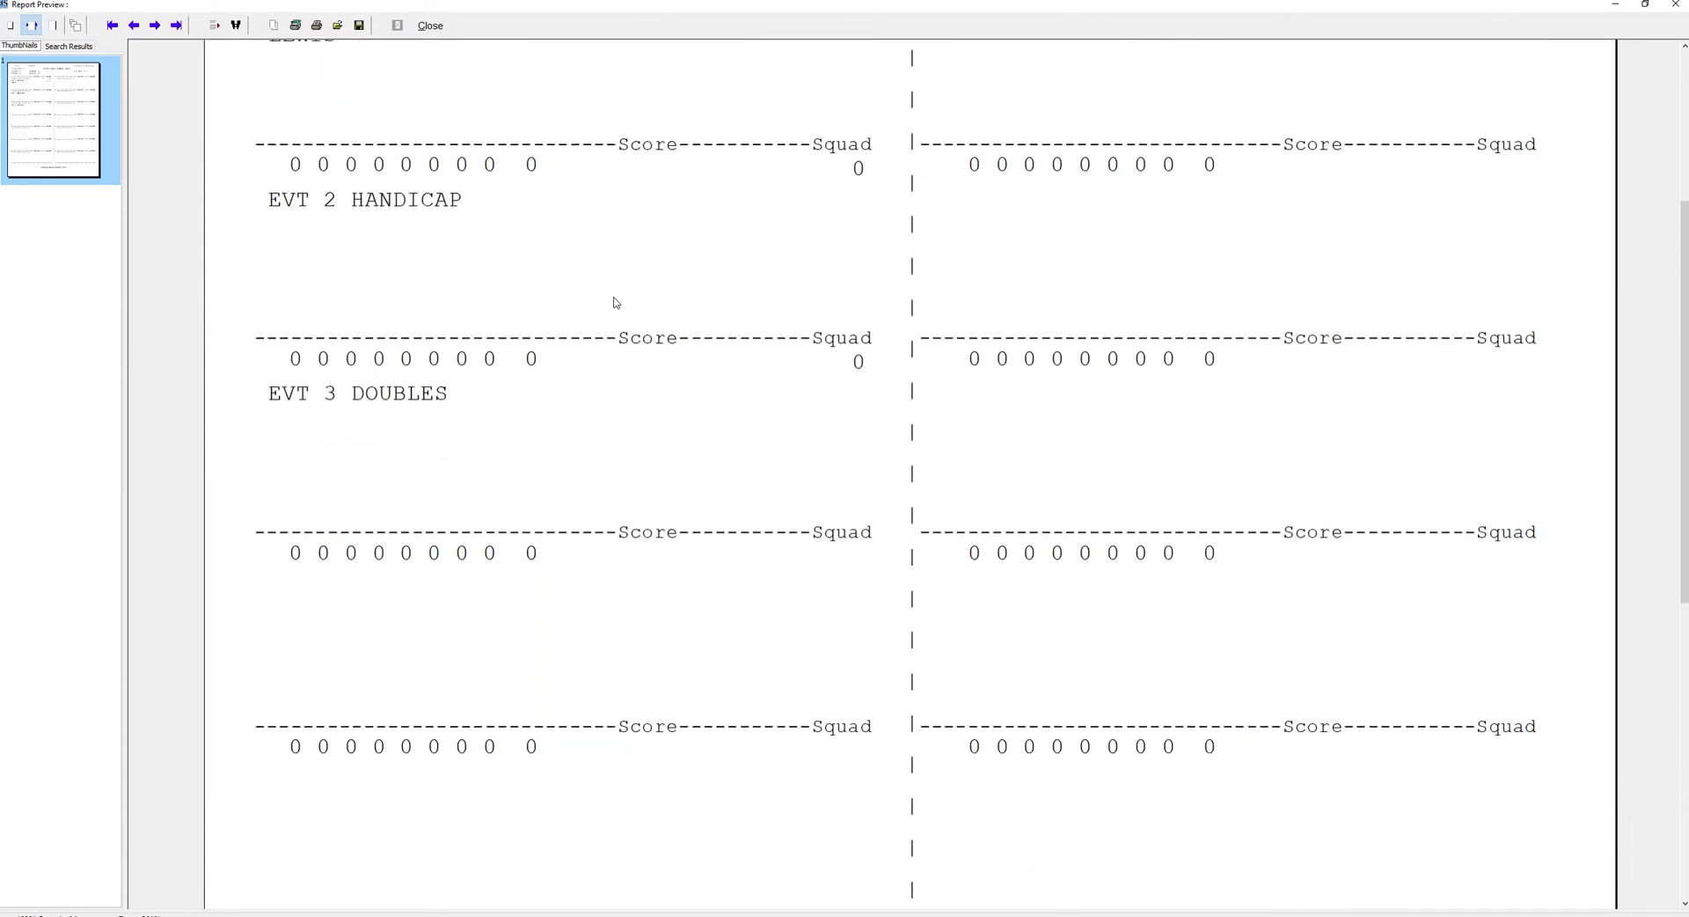
scroll(609, 324, down, 2)
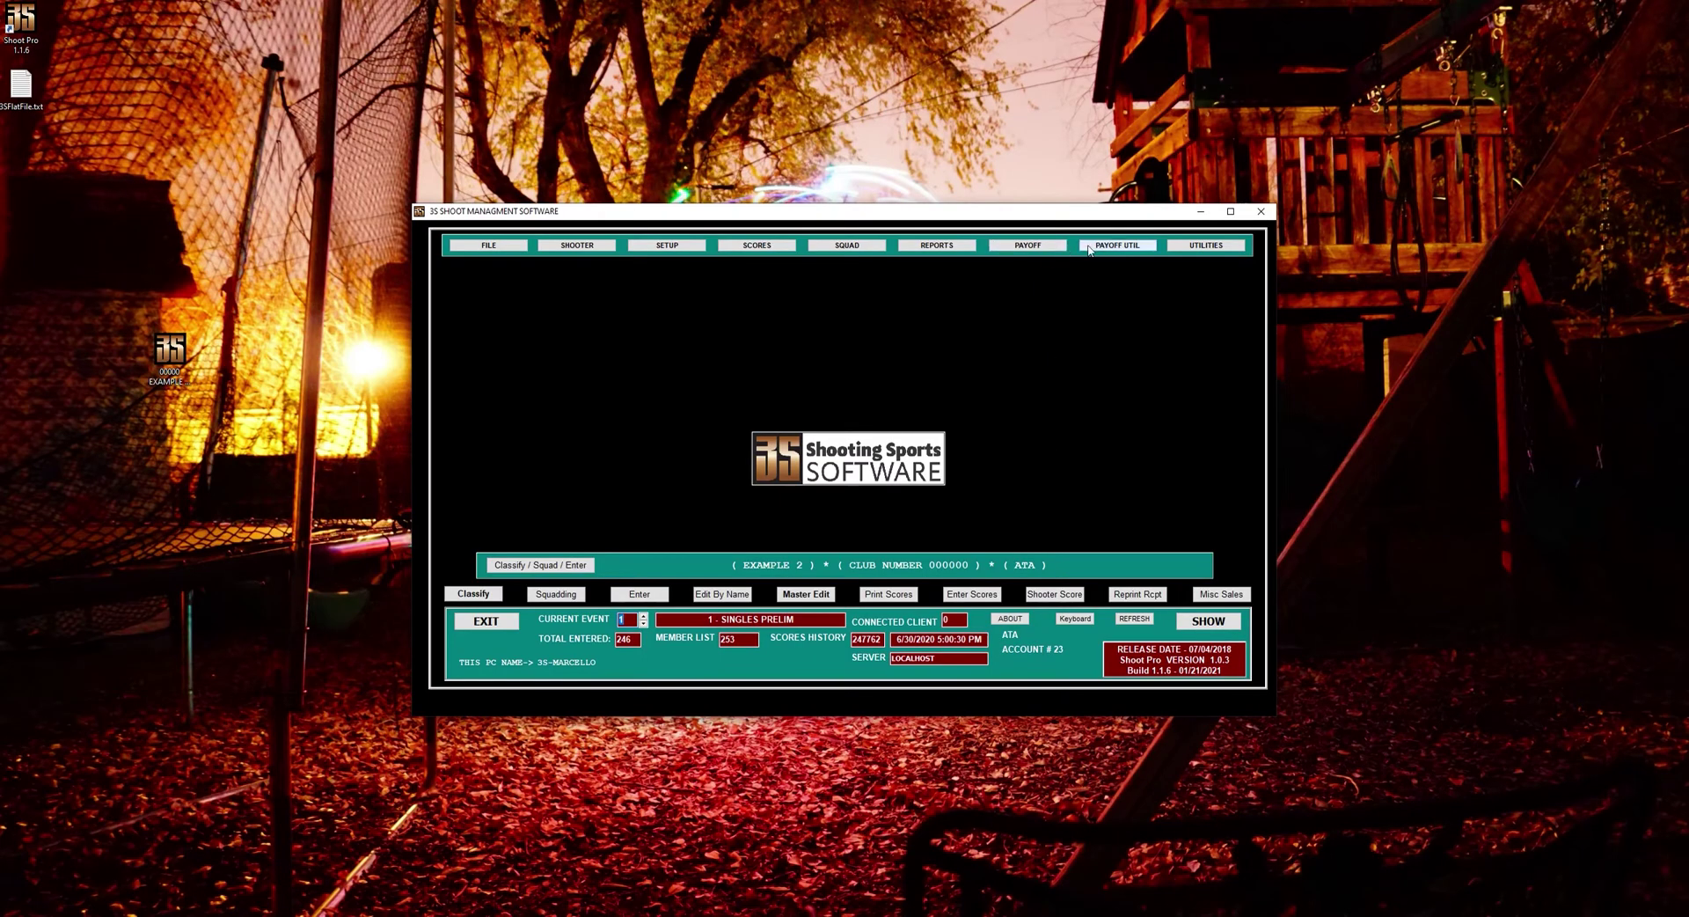
Step: Generate the detailed Shooter Pay Summary for all events and close its preview
click(1114, 248)
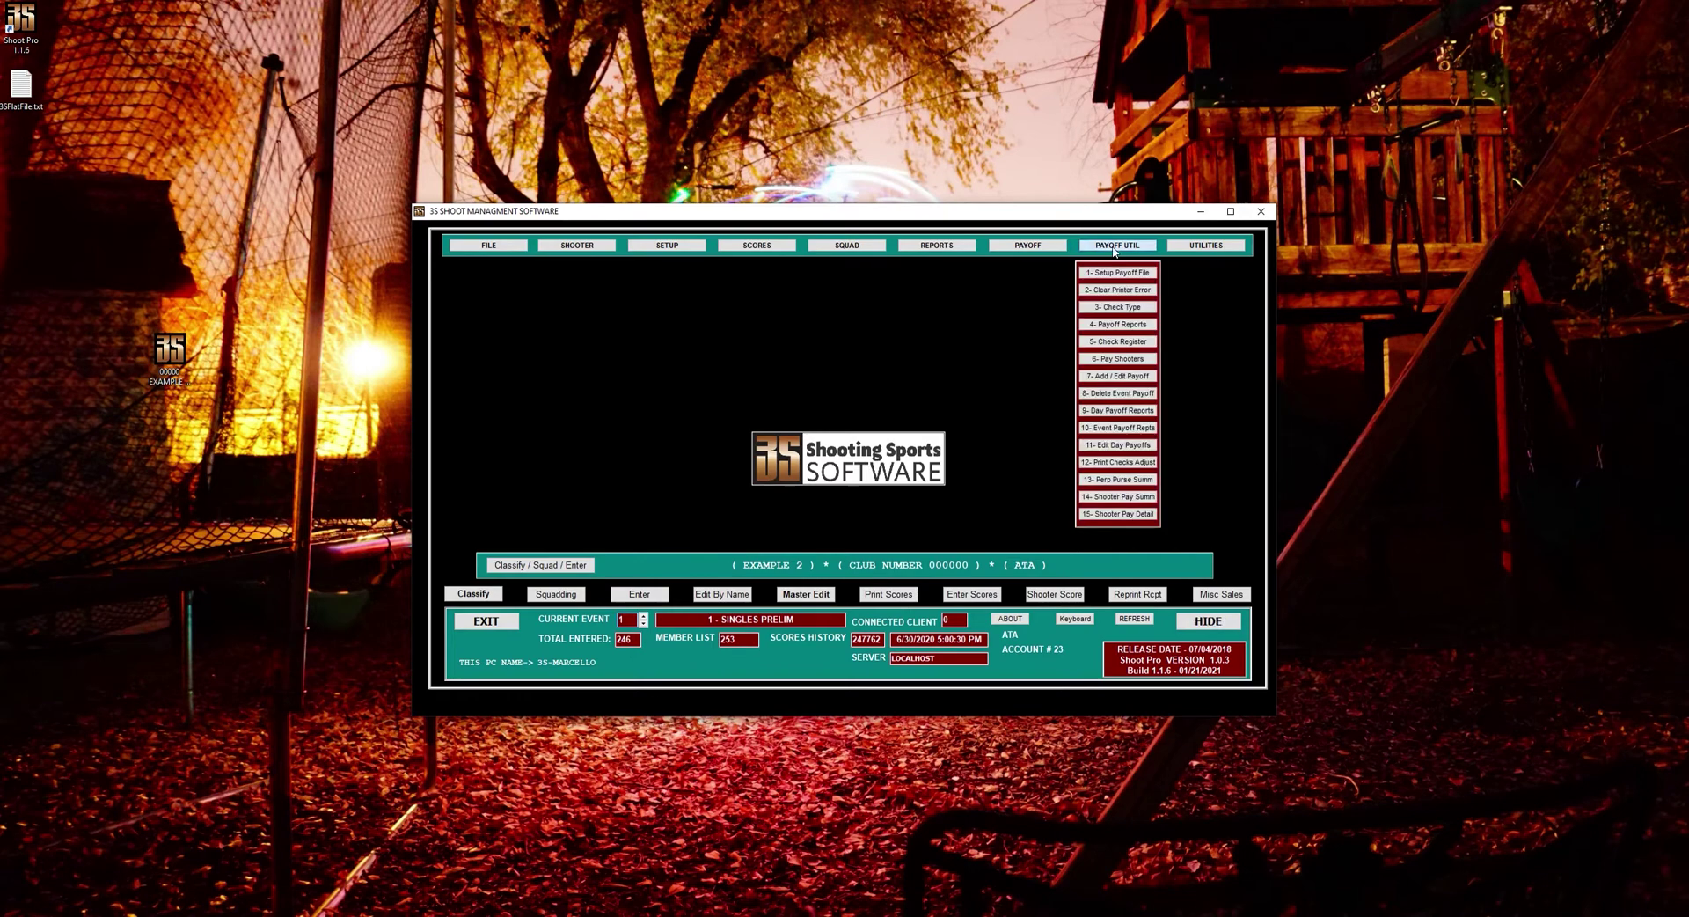
click(1118, 496)
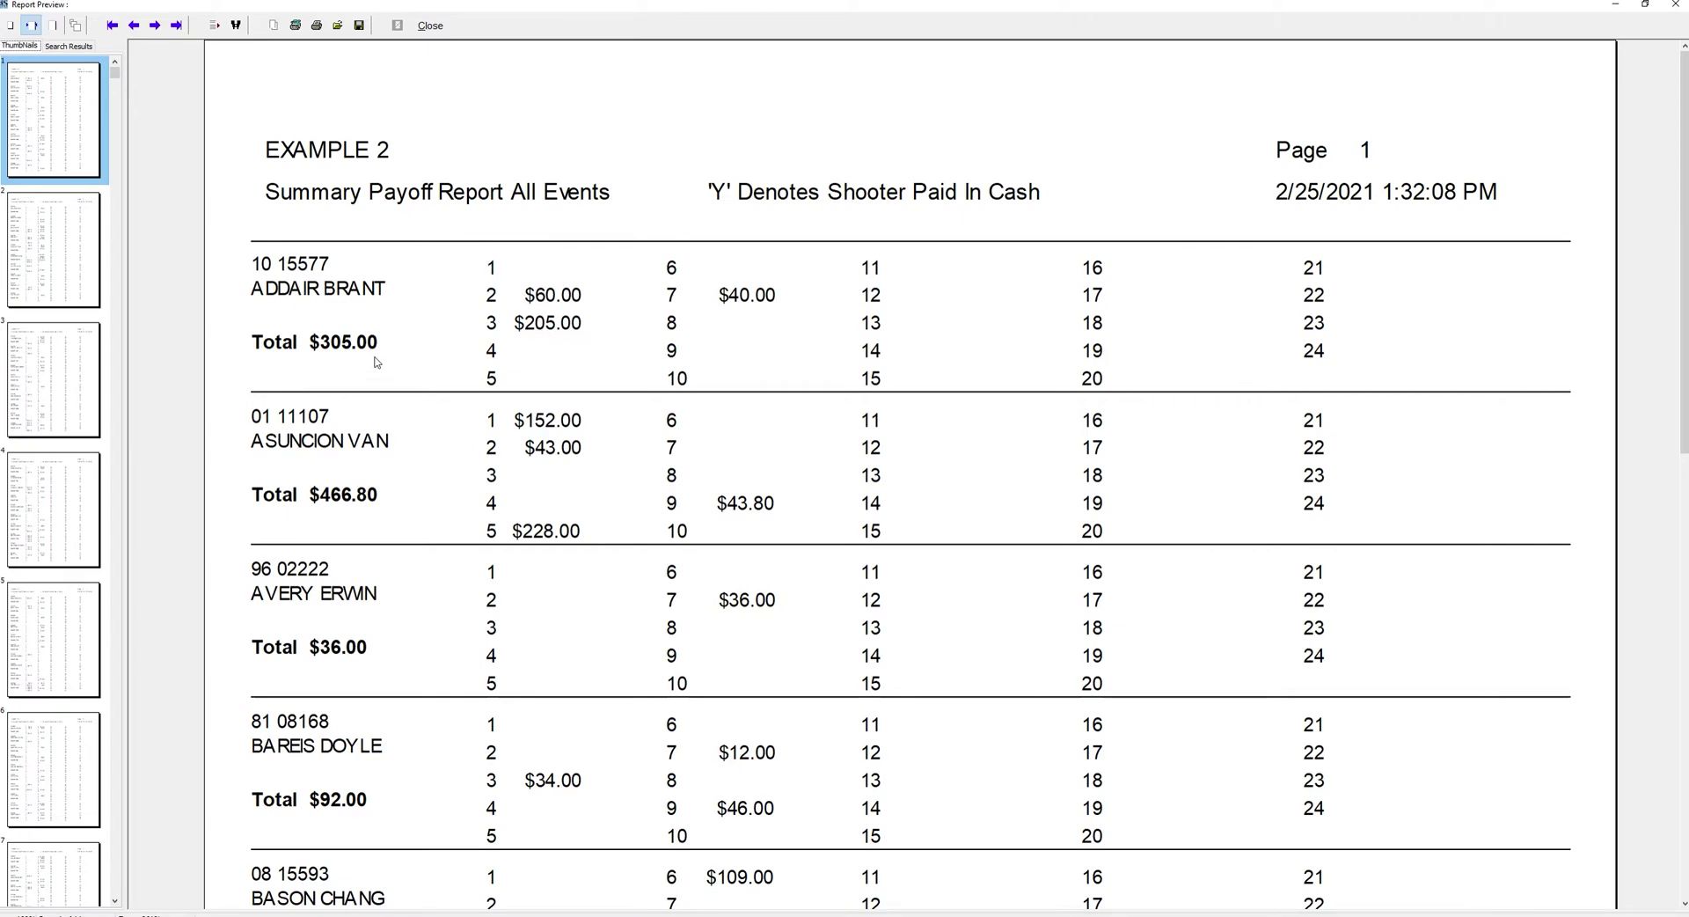
click(436, 31)
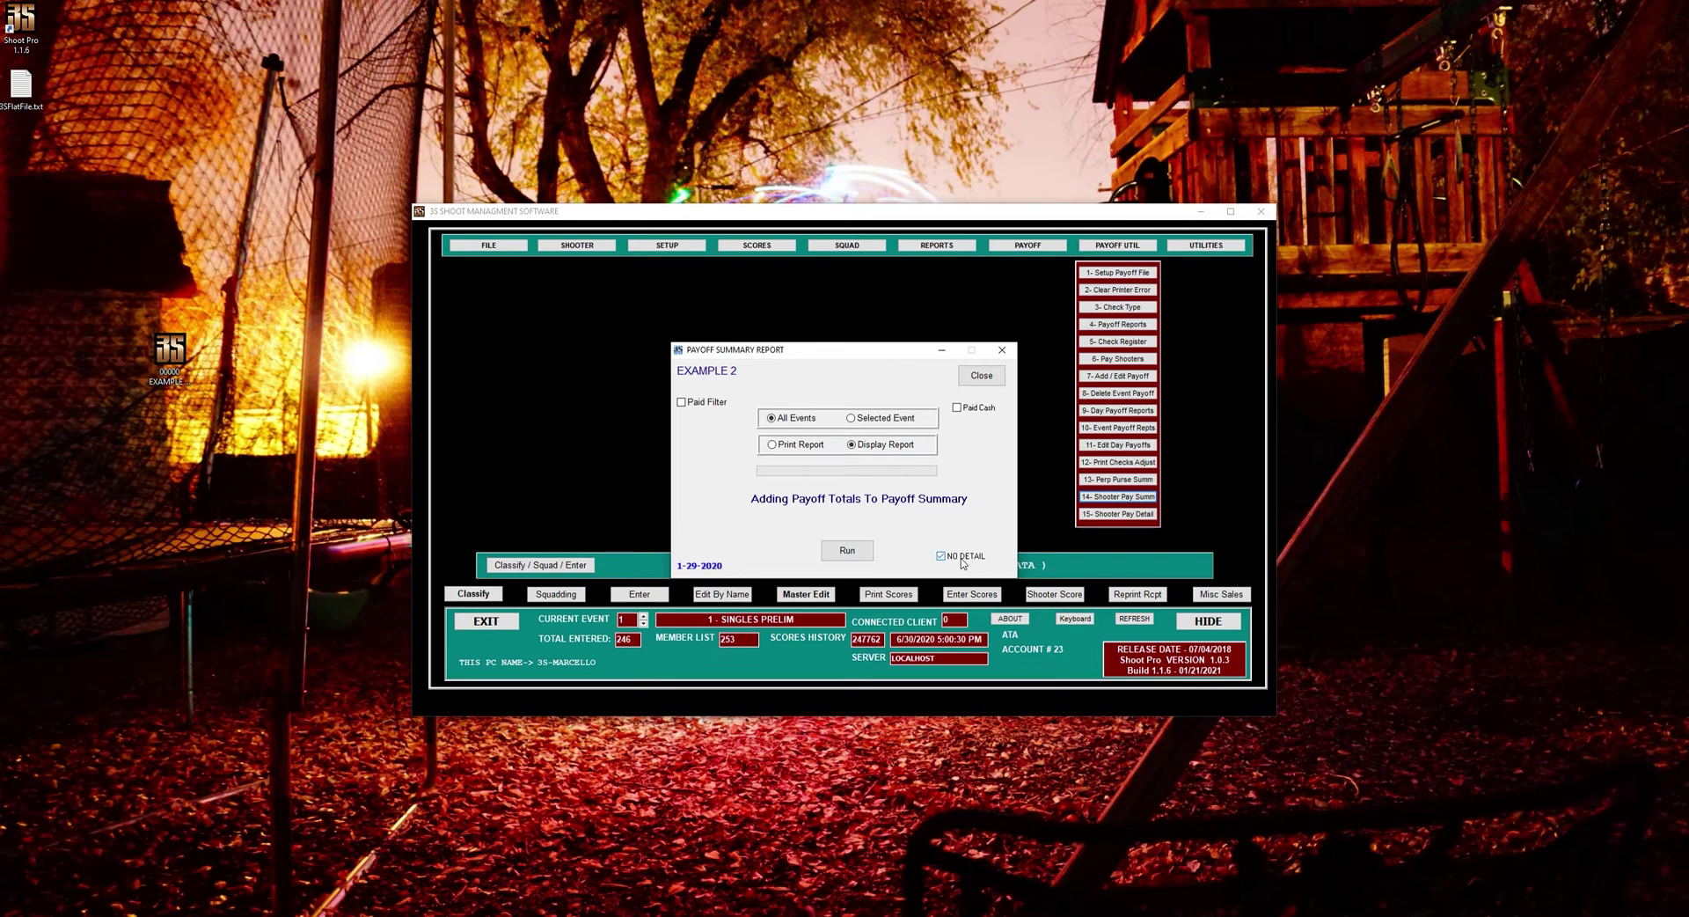
Step: Rerun the summary with NO DETAIL, checking the $40446.90 total paid out, then close it
click(846, 551)
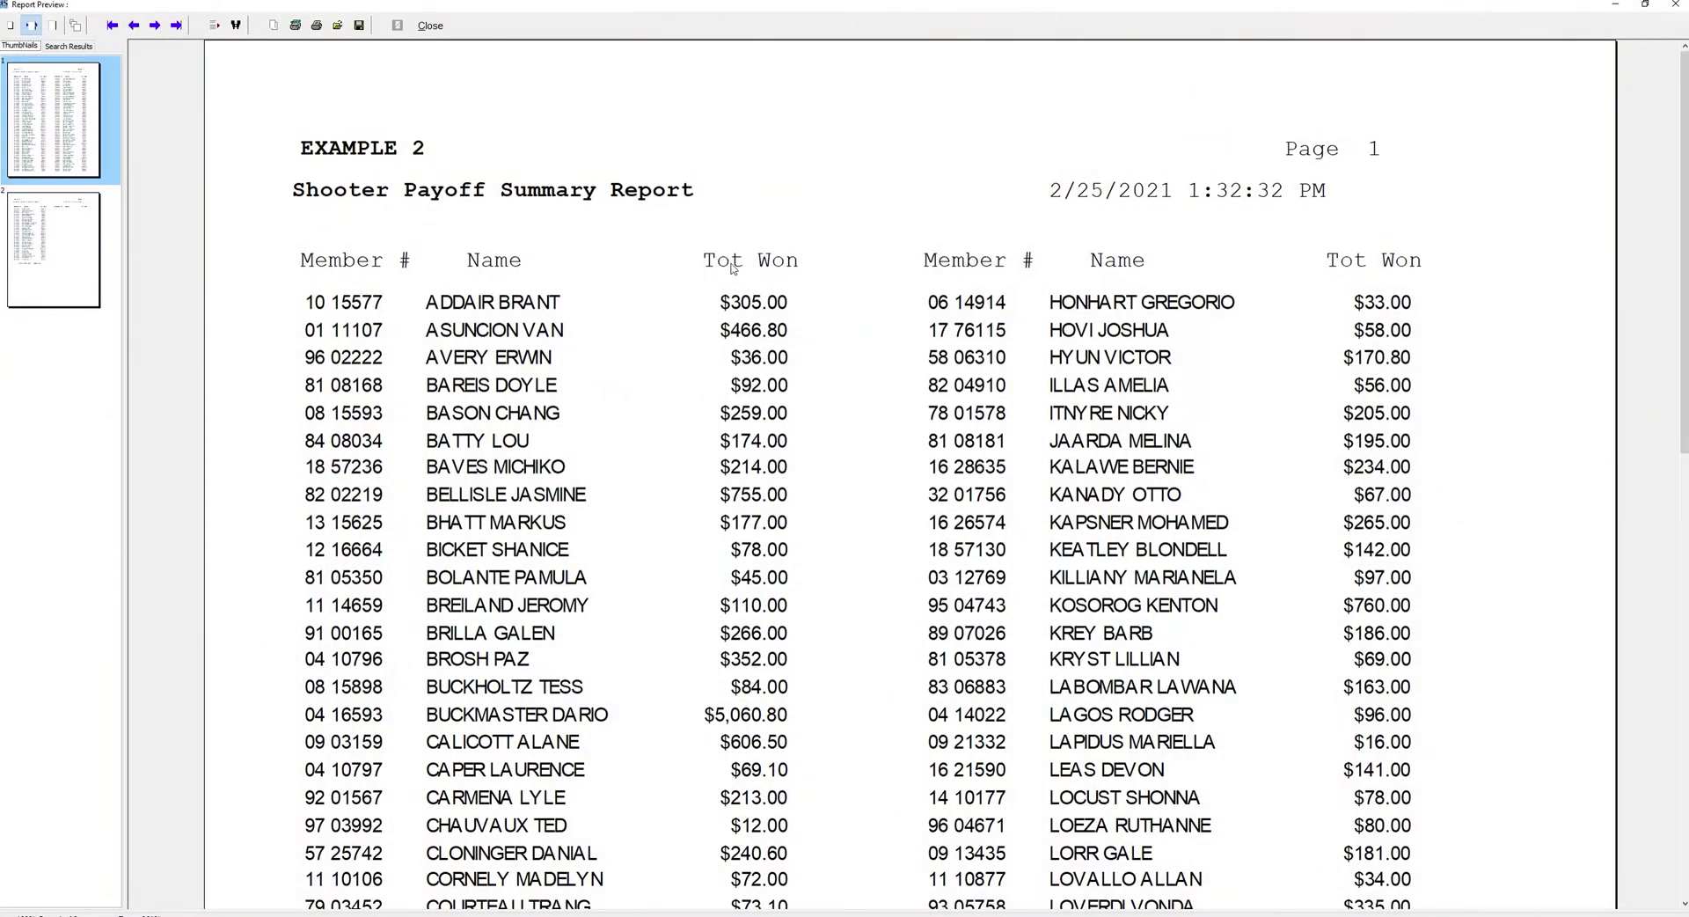
scroll(955, 332, down, 3)
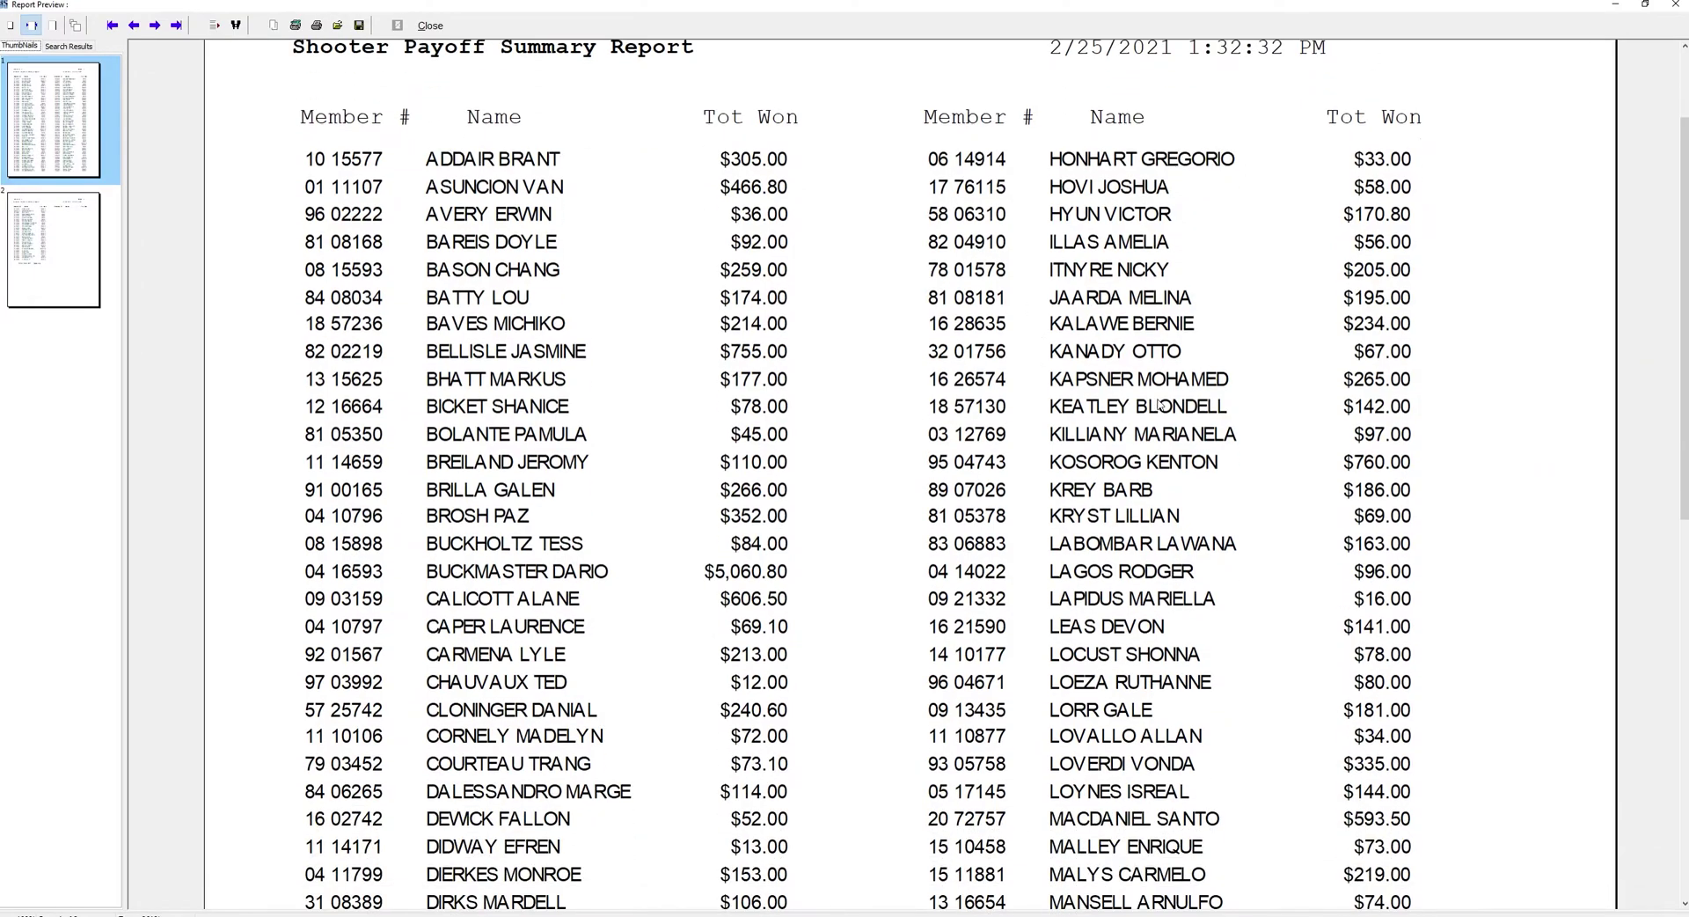
scroll(1161, 403, down, 13)
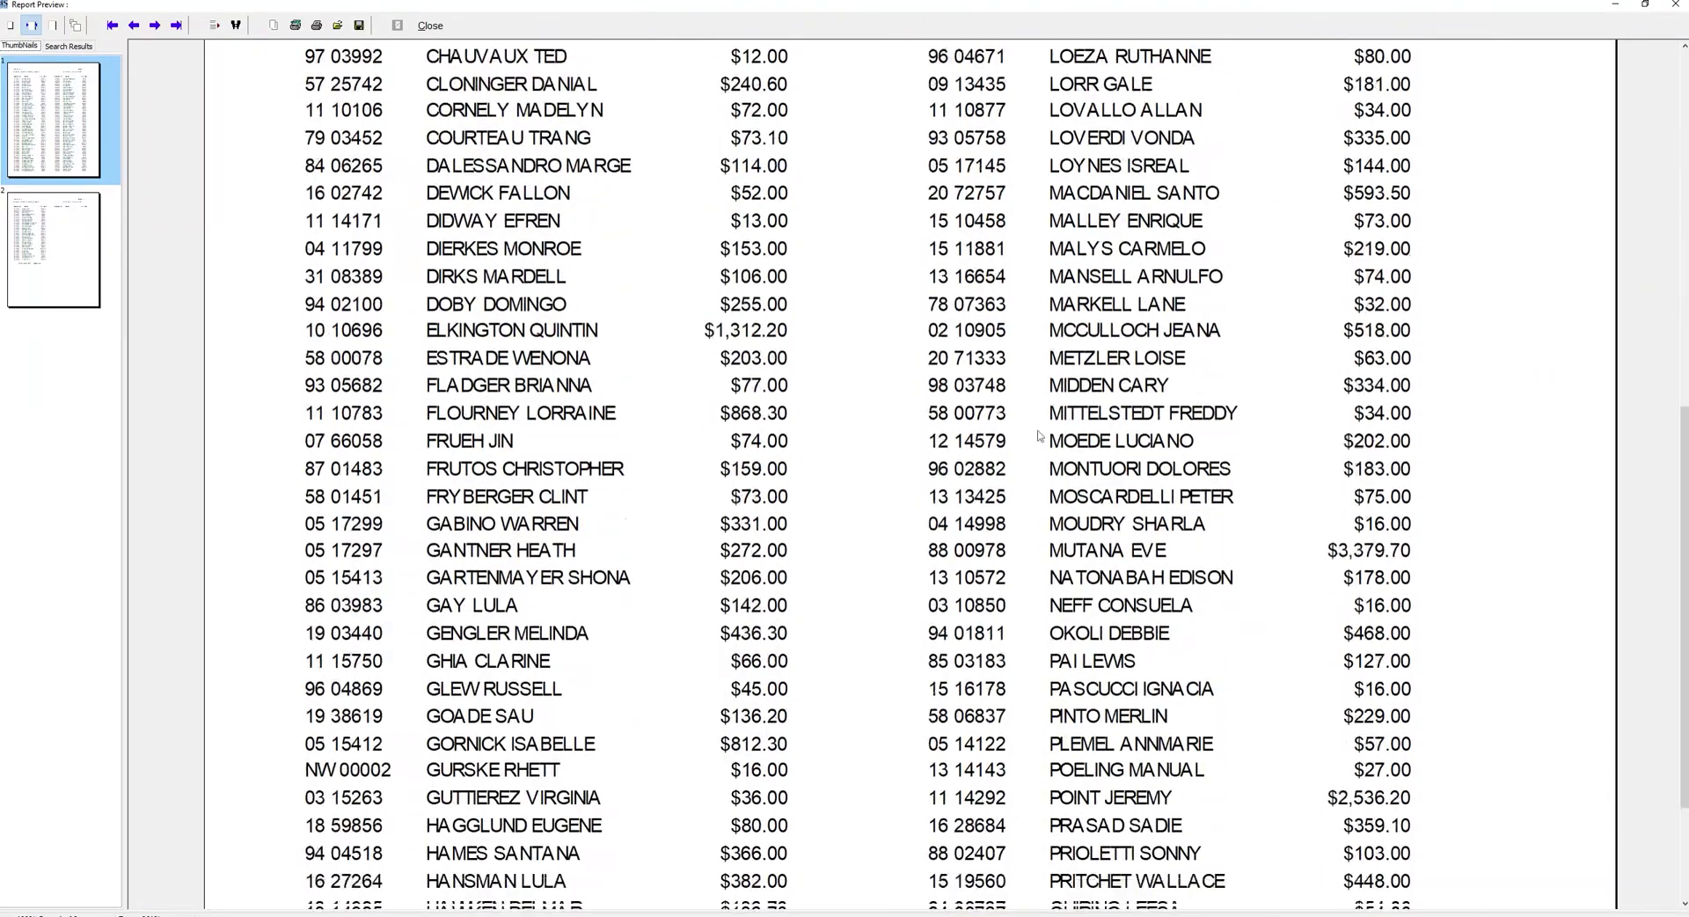
scroll(1039, 435, down, 6)
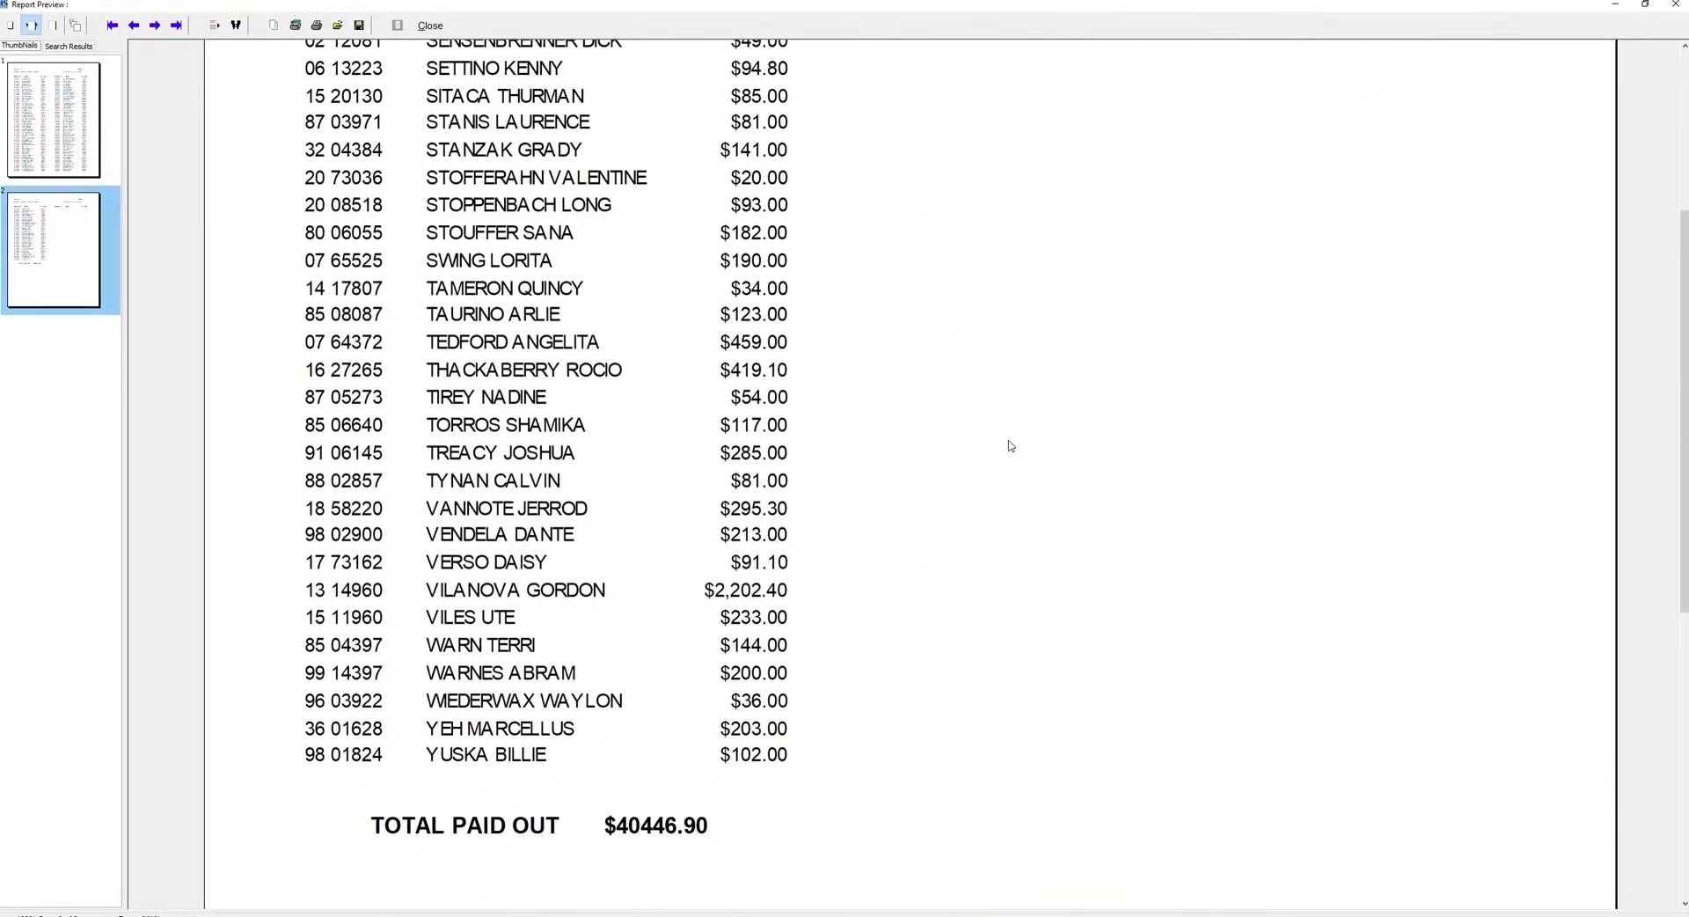
scroll(1010, 445, up, 2)
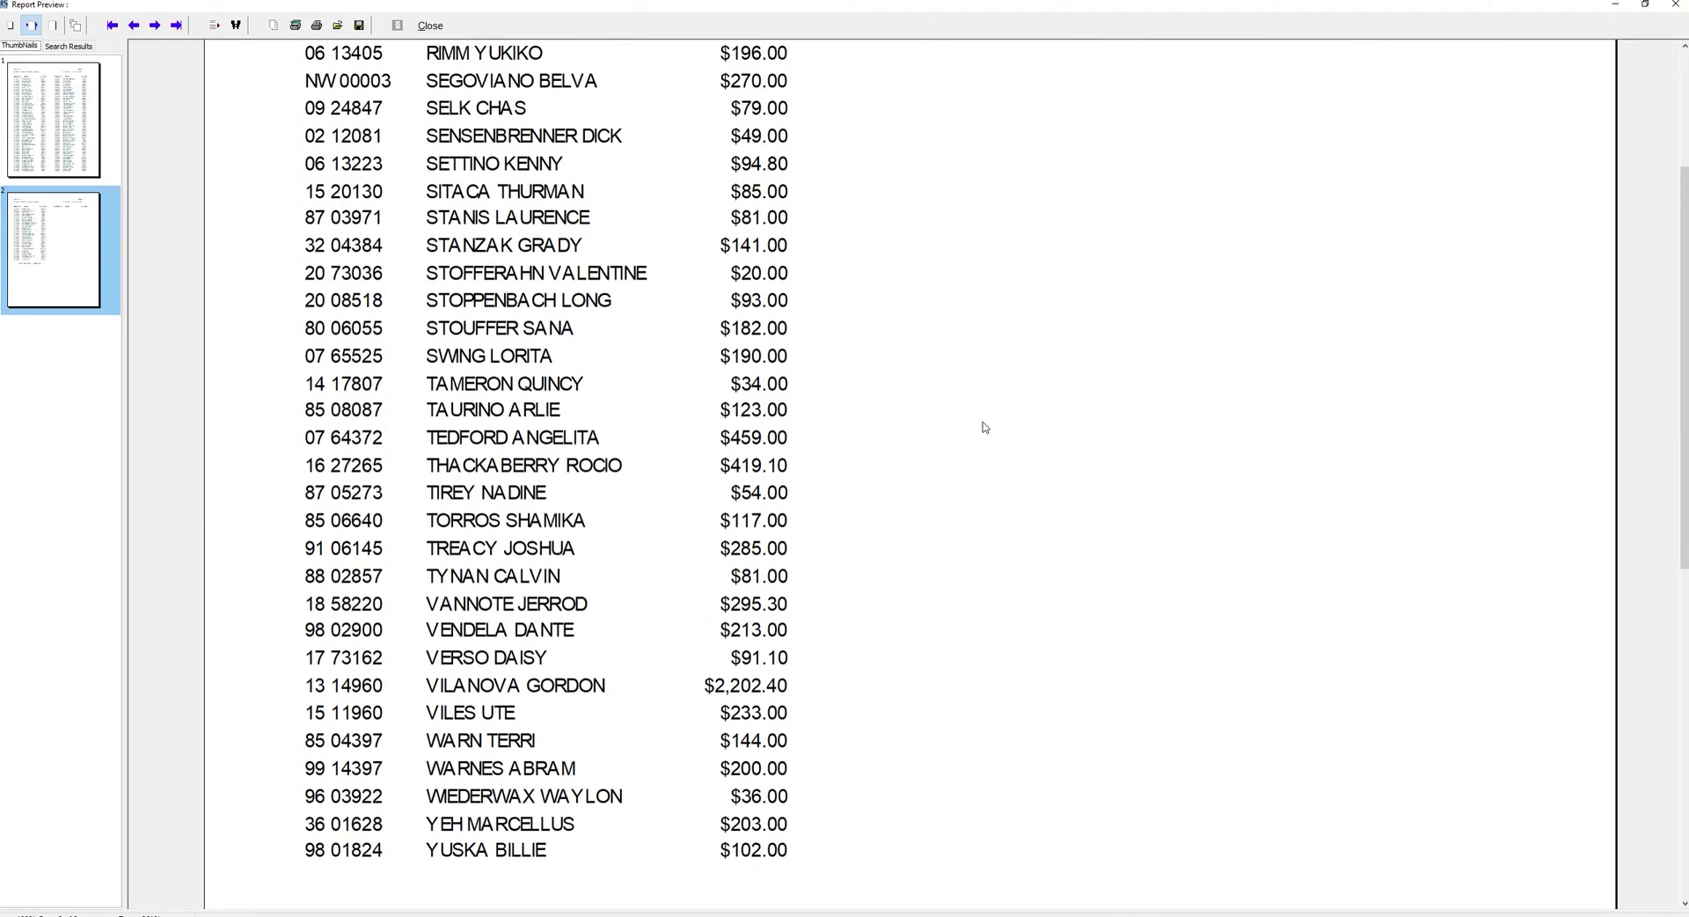
click(431, 25)
Step: Close the payoff summary and show connected client PCs from Network Tools
click(980, 375)
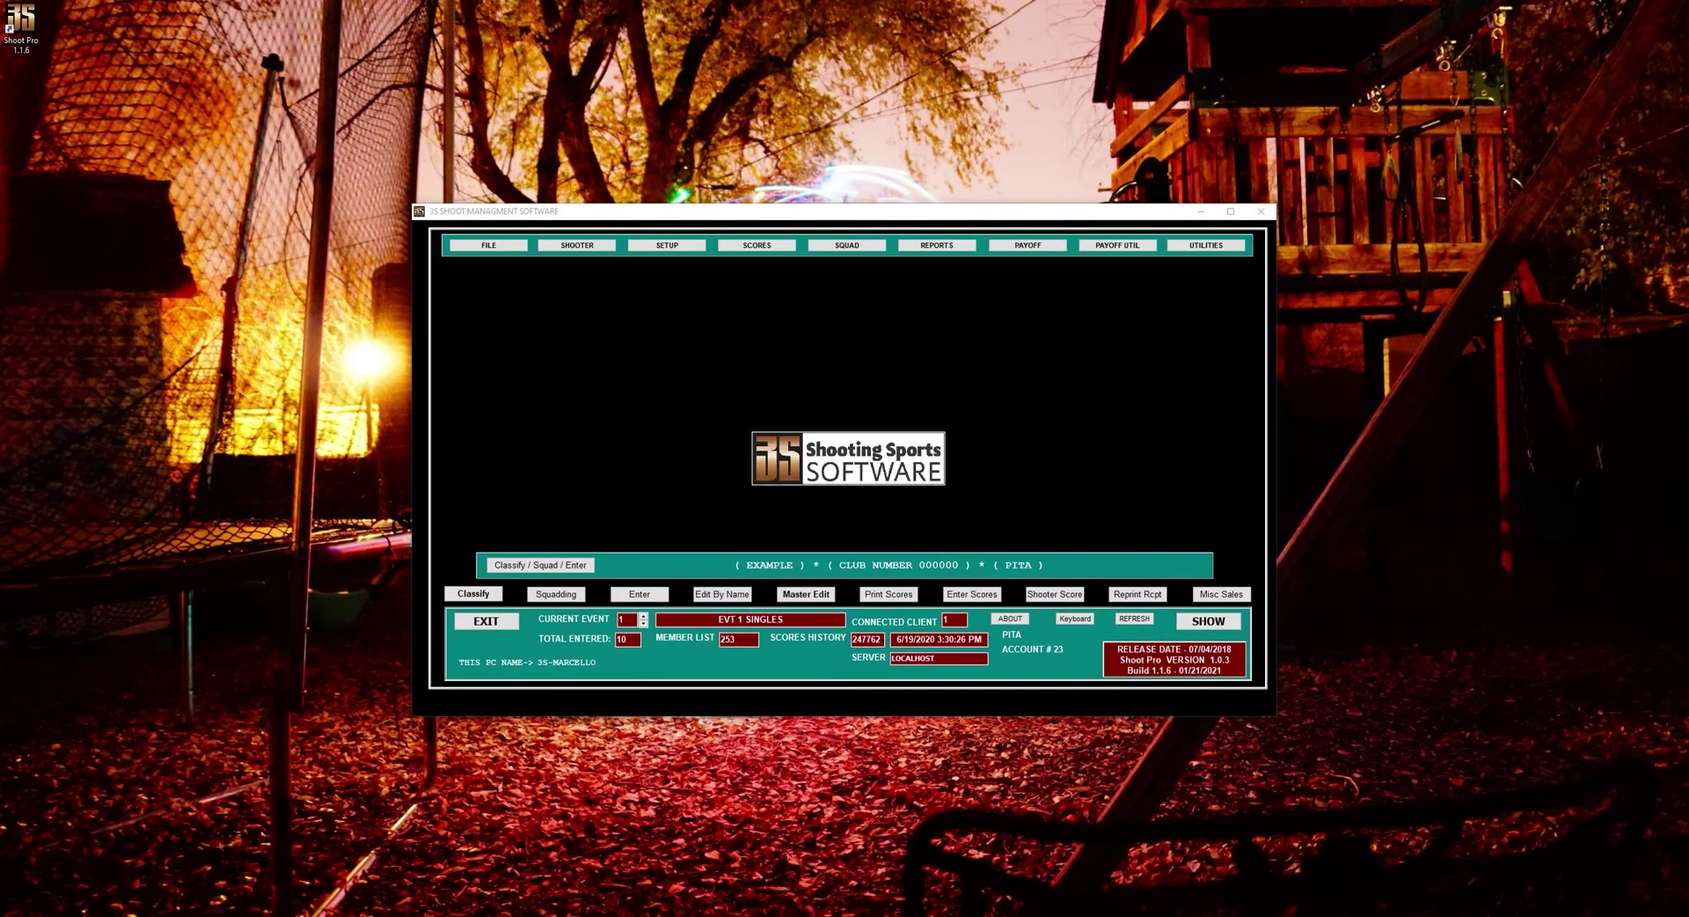
click(1208, 247)
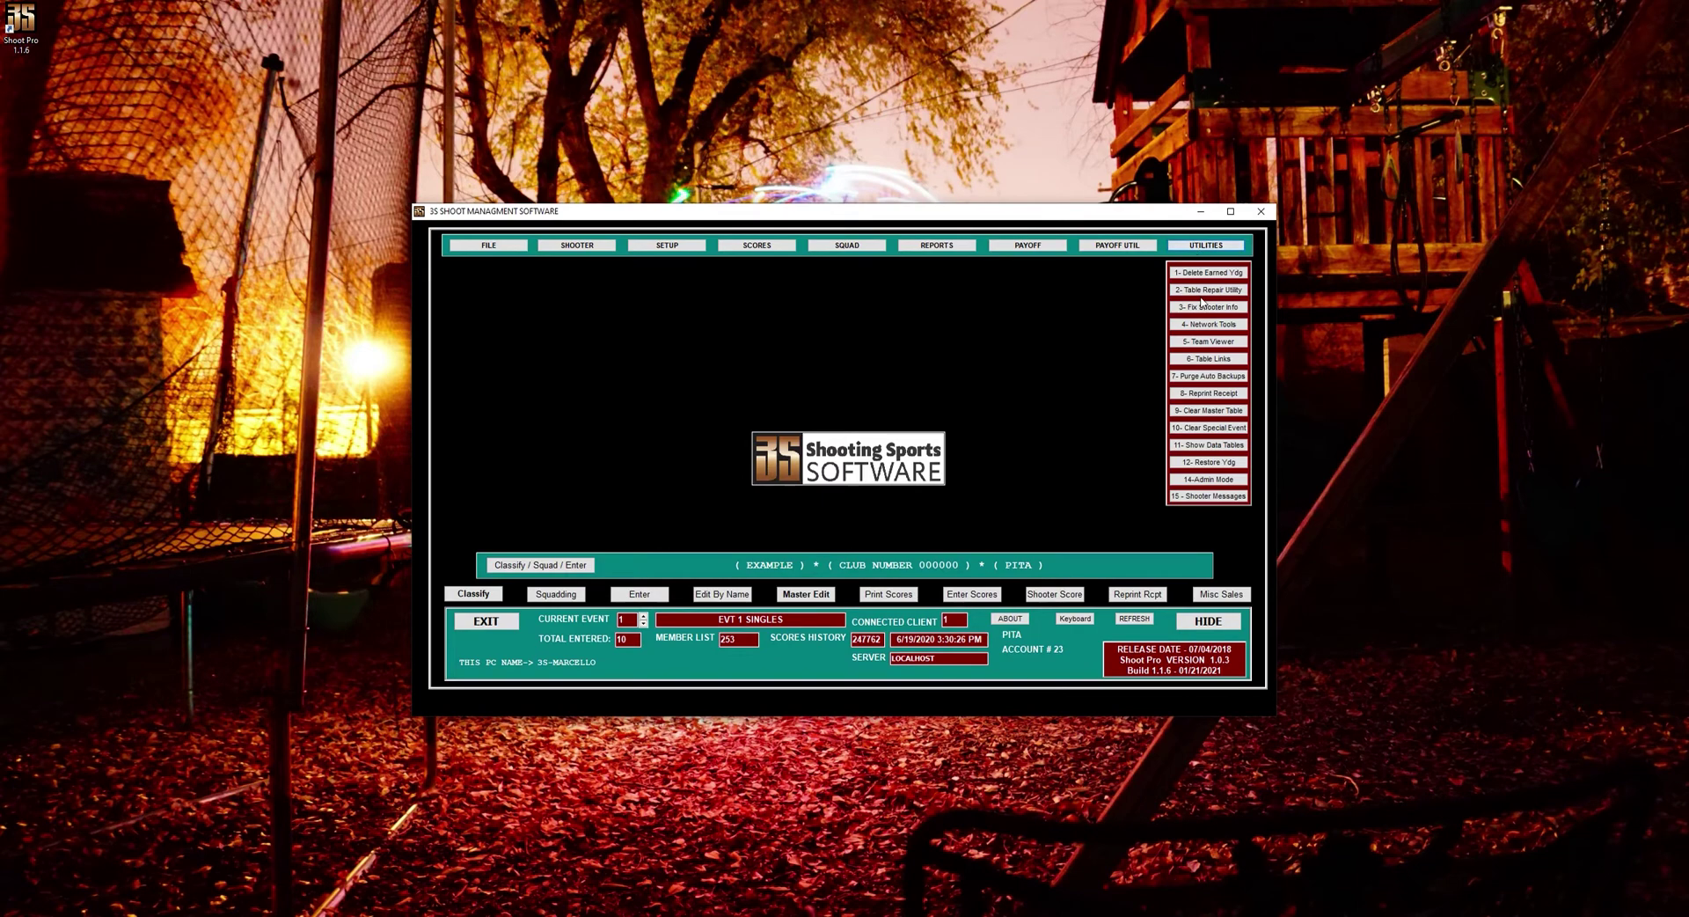
click(1208, 324)
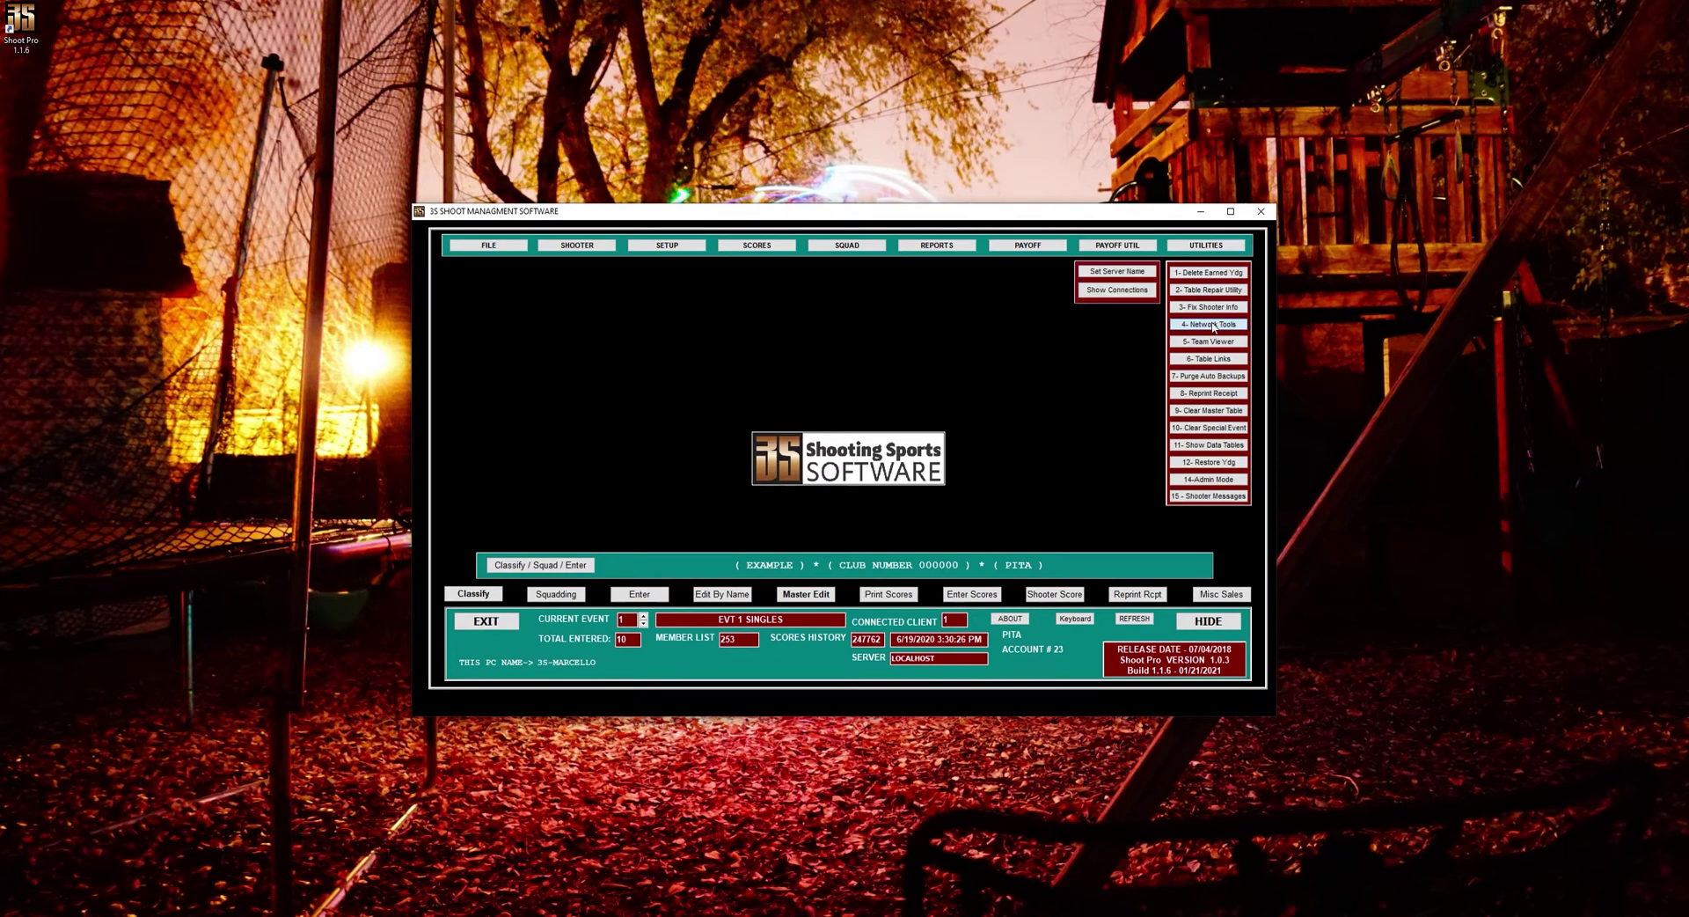
click(1137, 293)
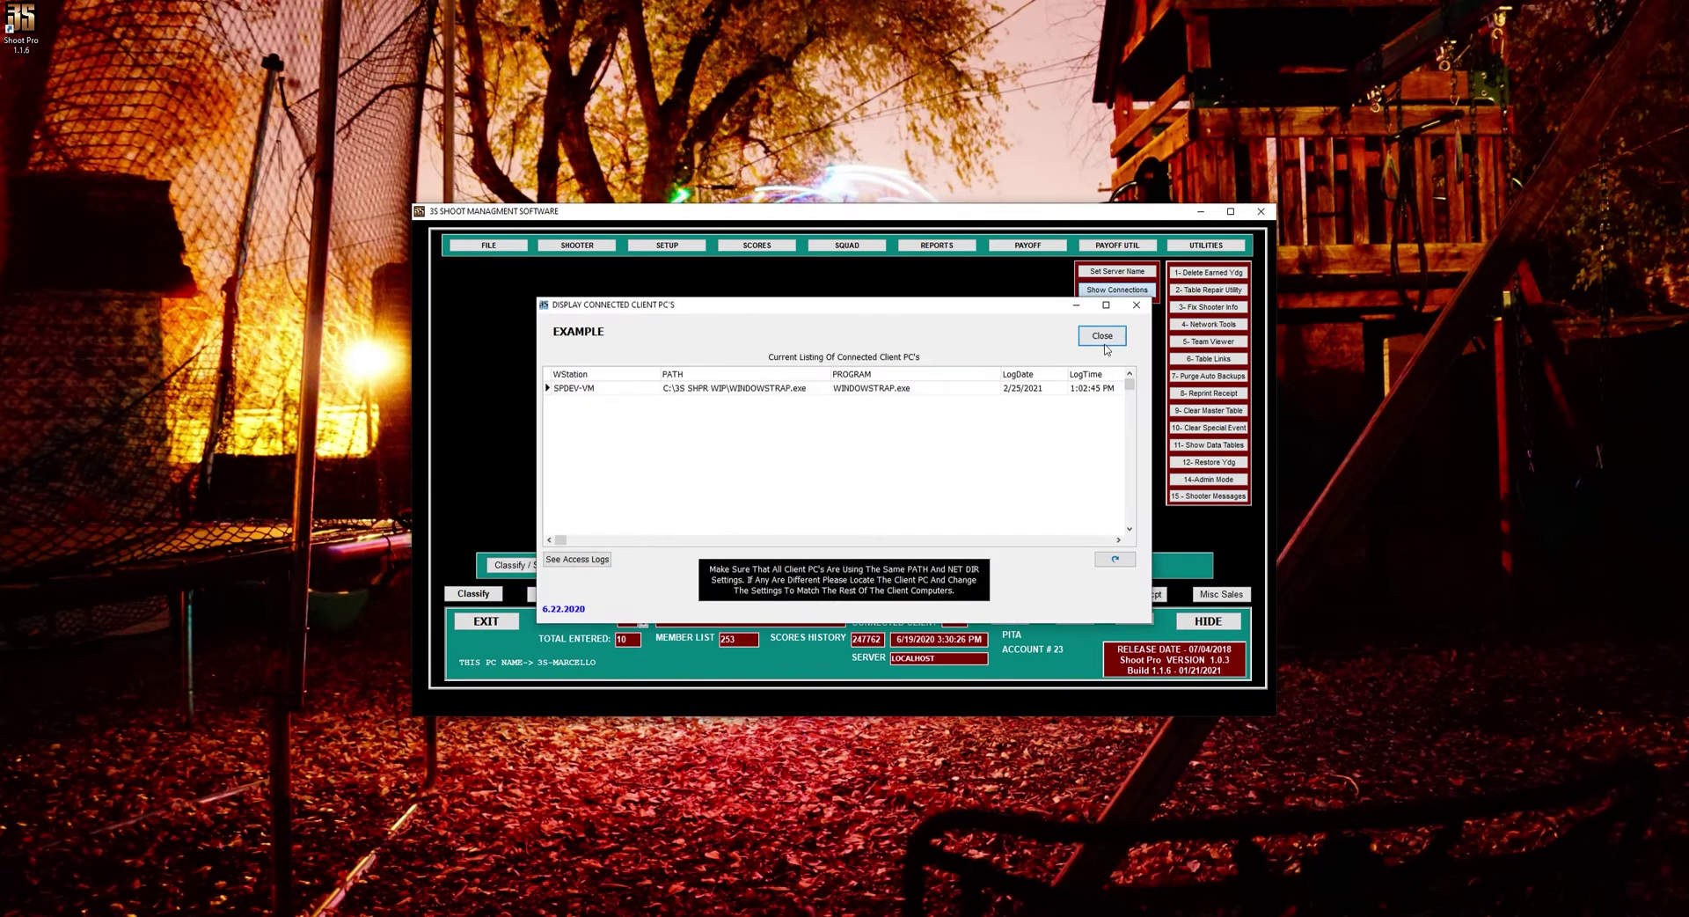
Step: Inspect the client row's workstation name, WINDOWSTRAP.exe path, and log date and time
double_click(596, 391)
click(727, 397)
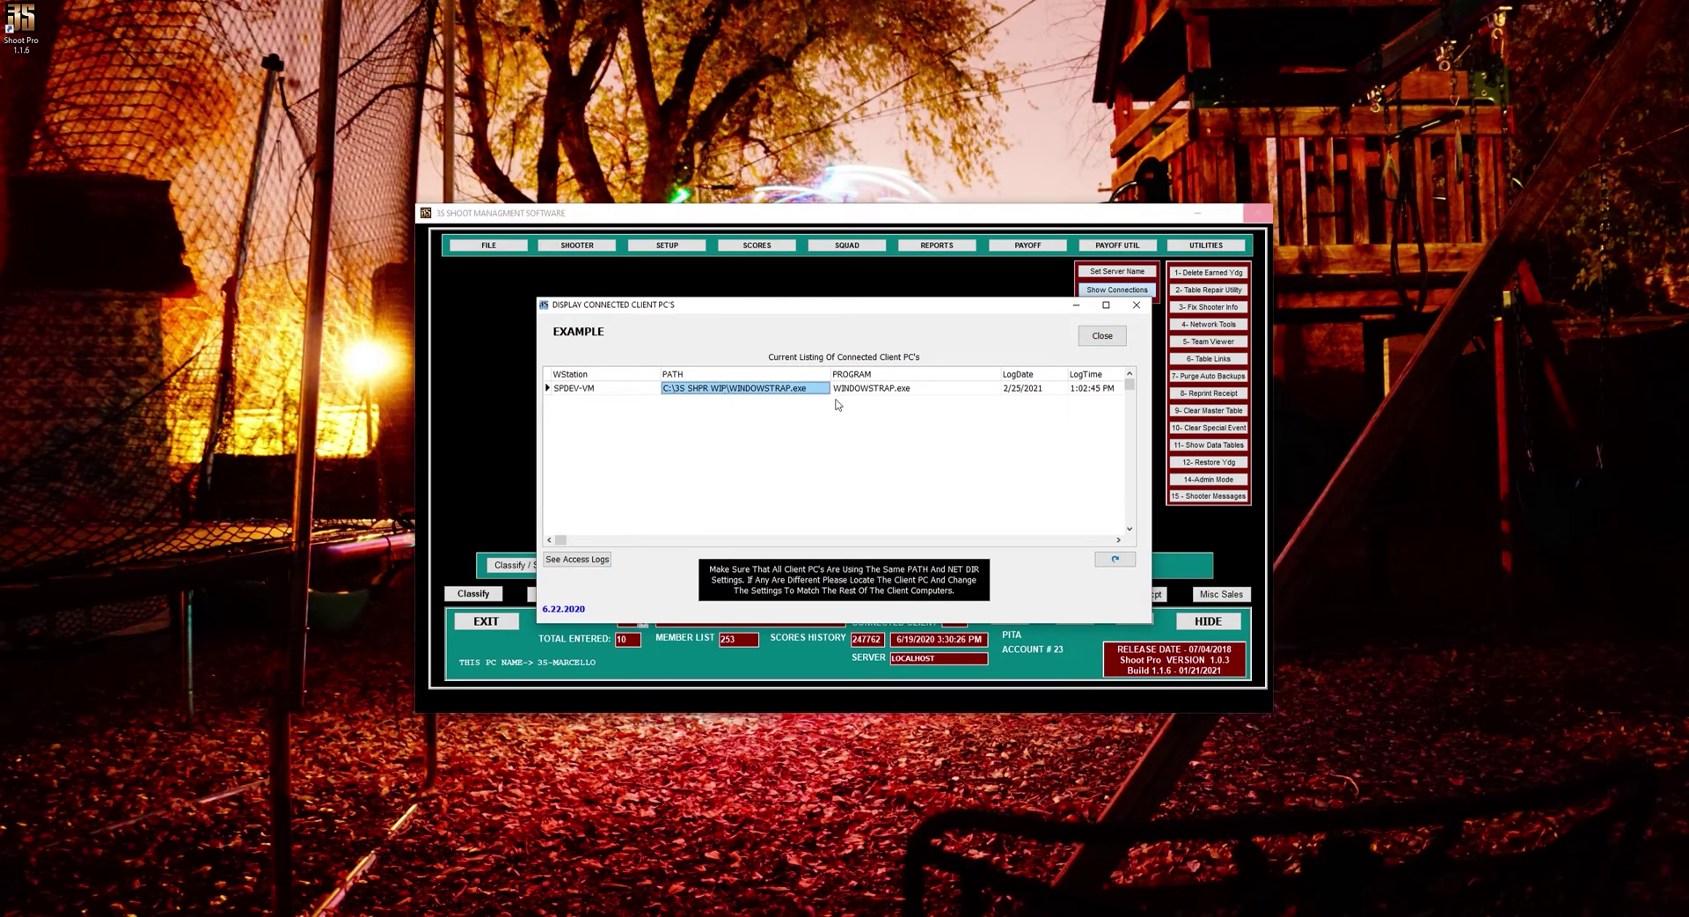
click(1021, 393)
click(1088, 392)
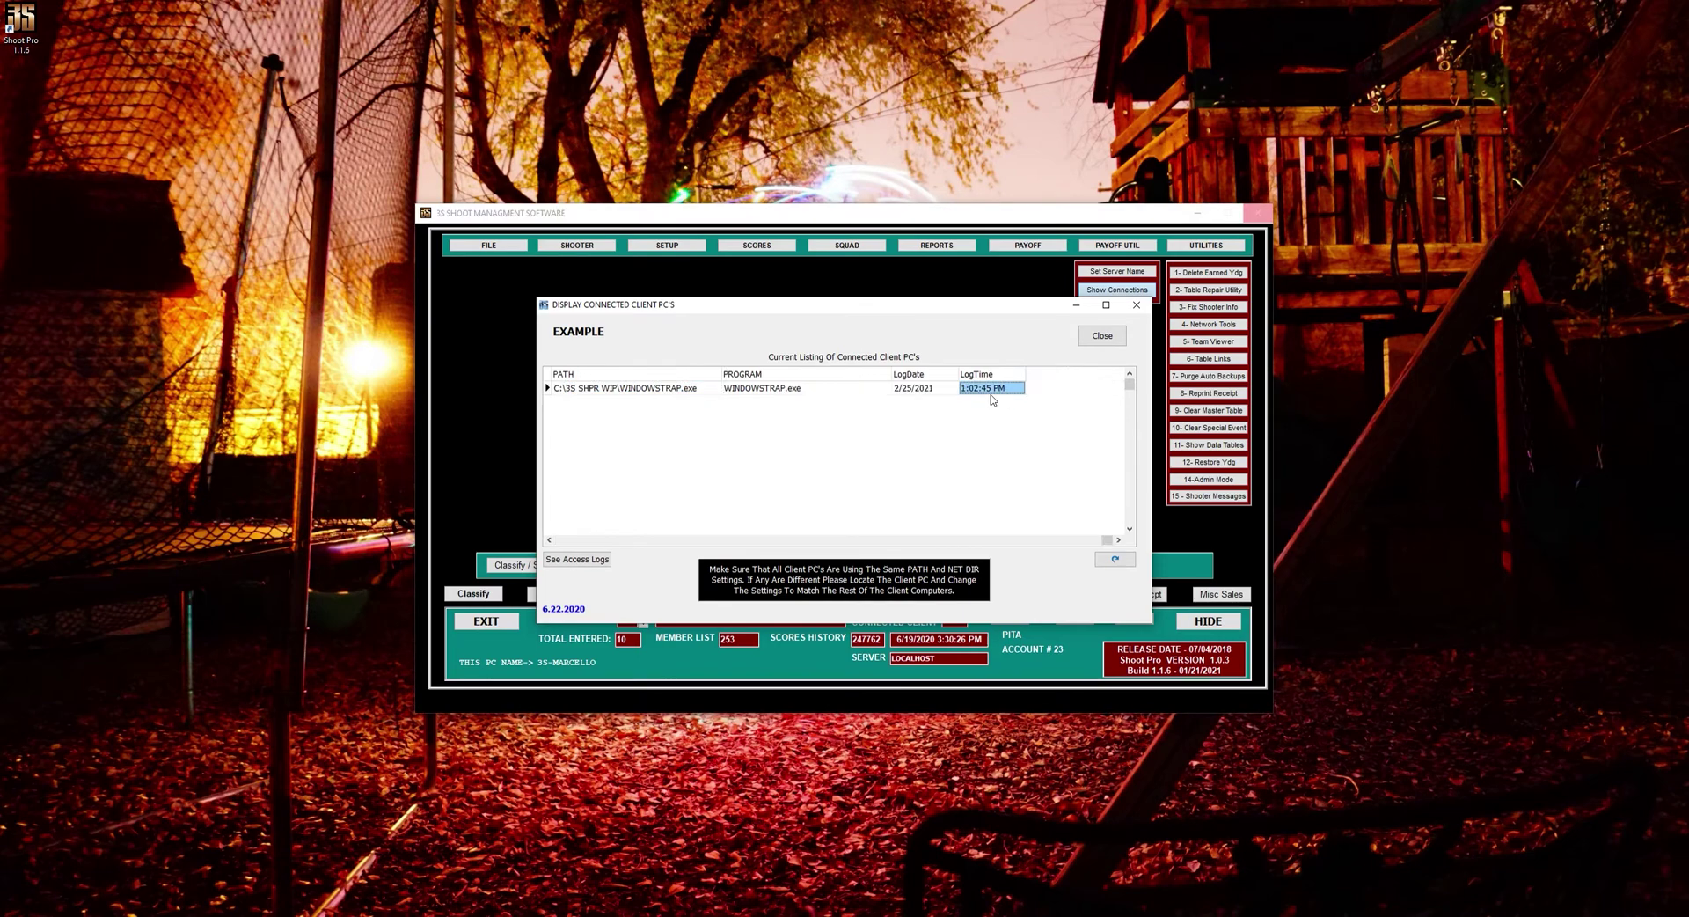
click(915, 392)
Step: Open the access logs and browse the SHOWCLIENTS1 entries with their paths and timestamps
click(581, 563)
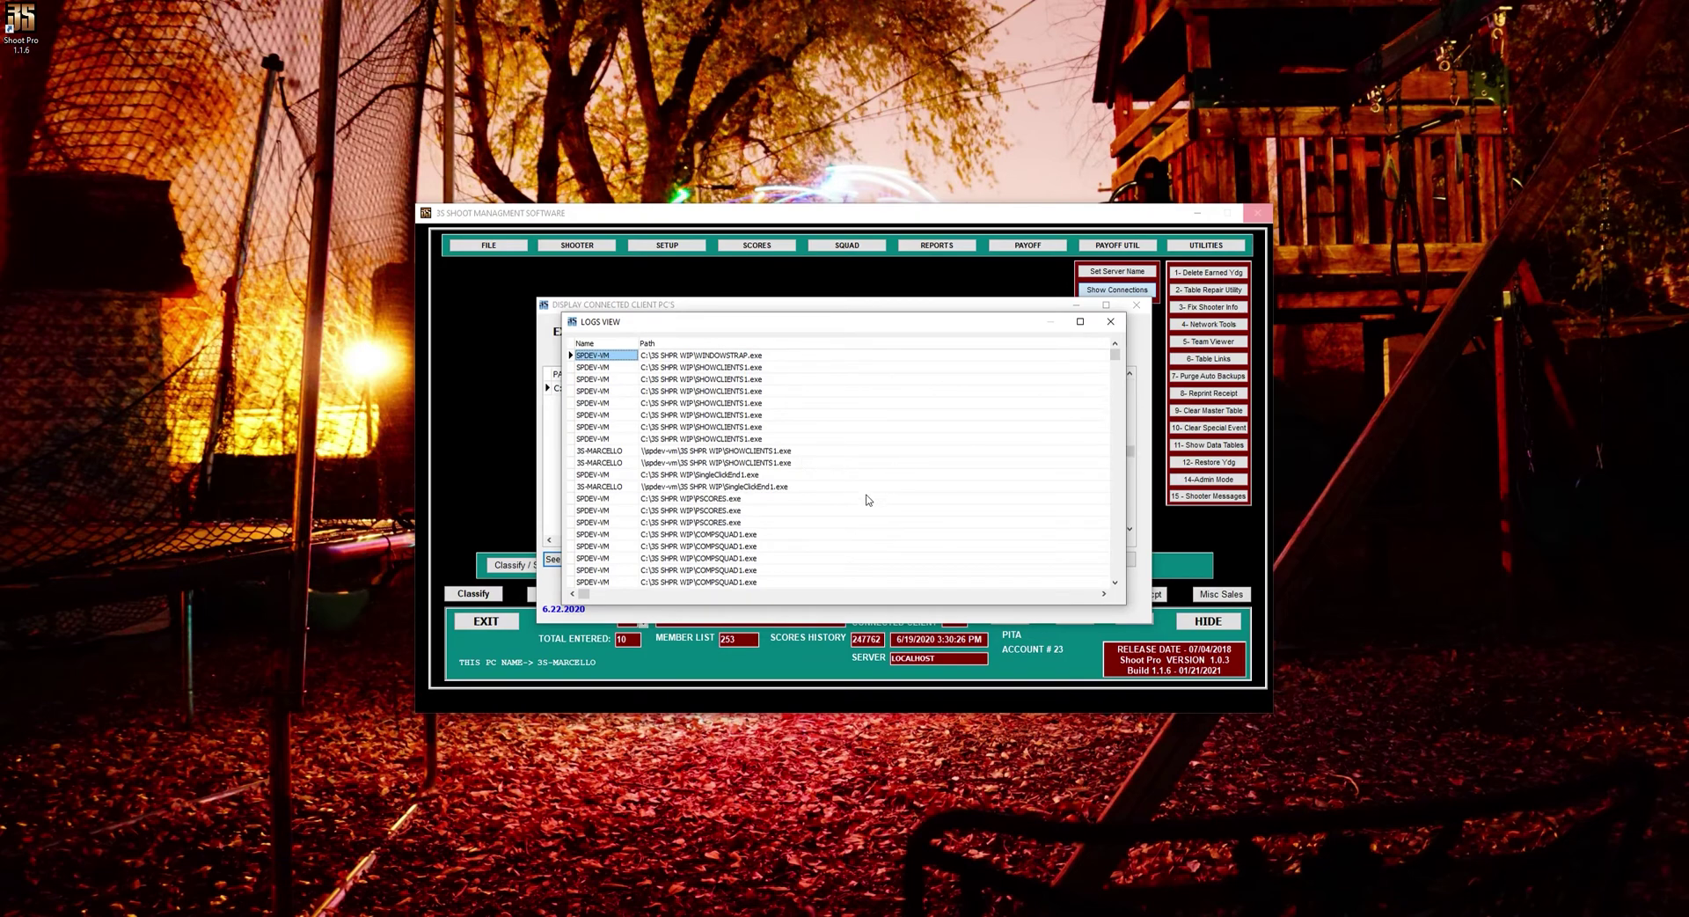
click(739, 371)
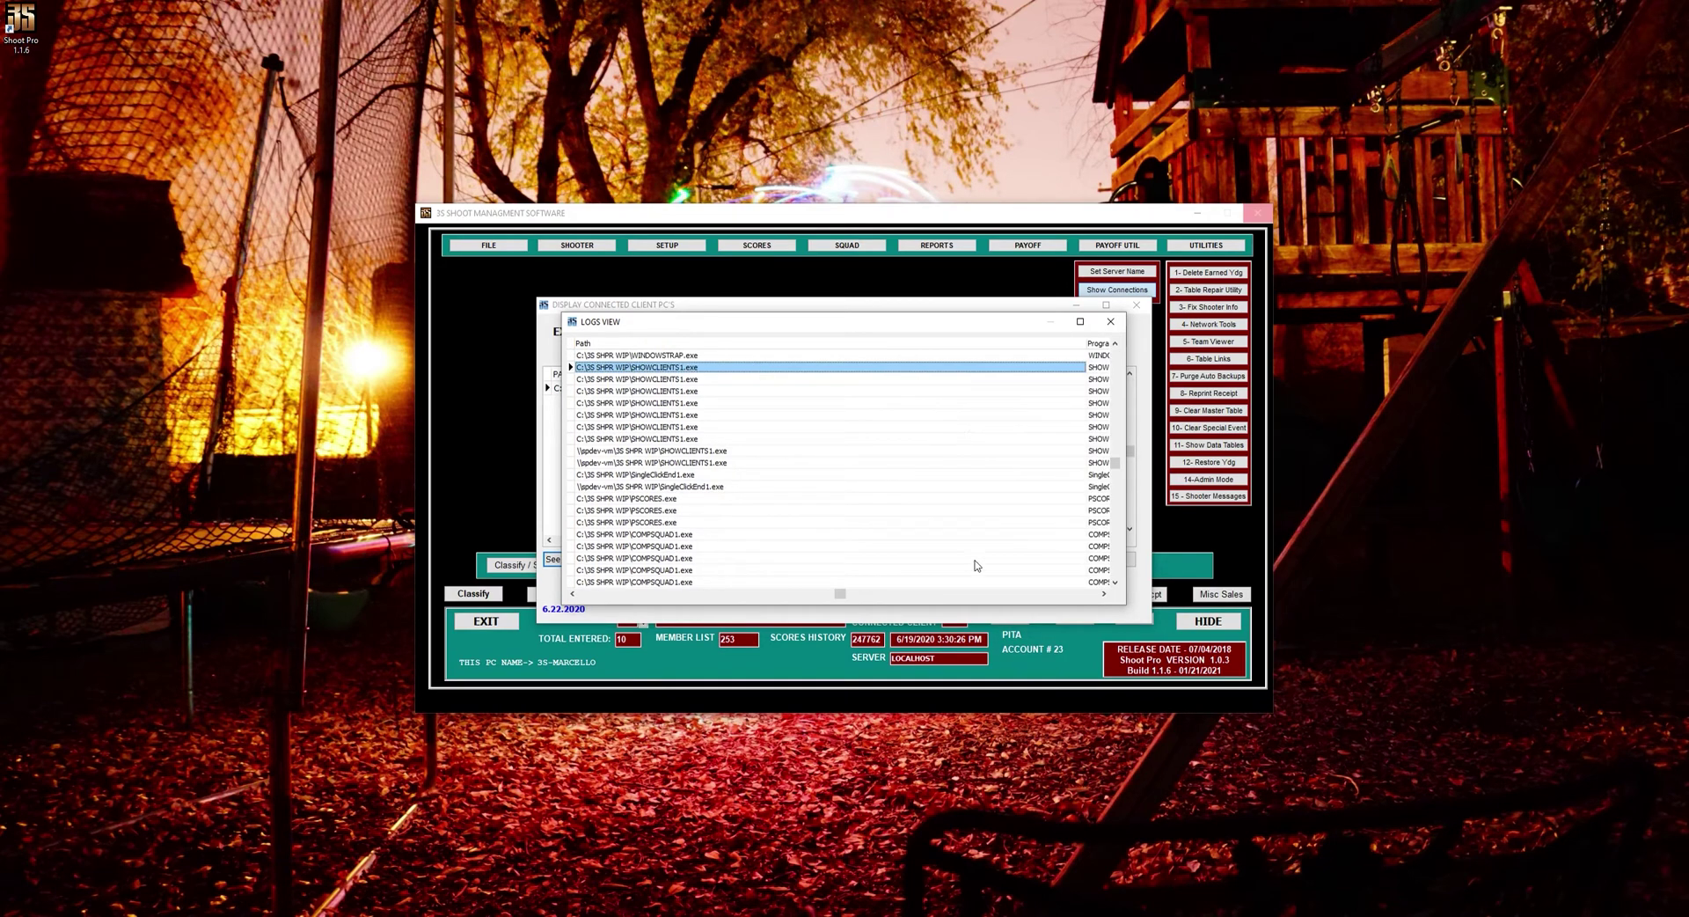
click(1088, 596)
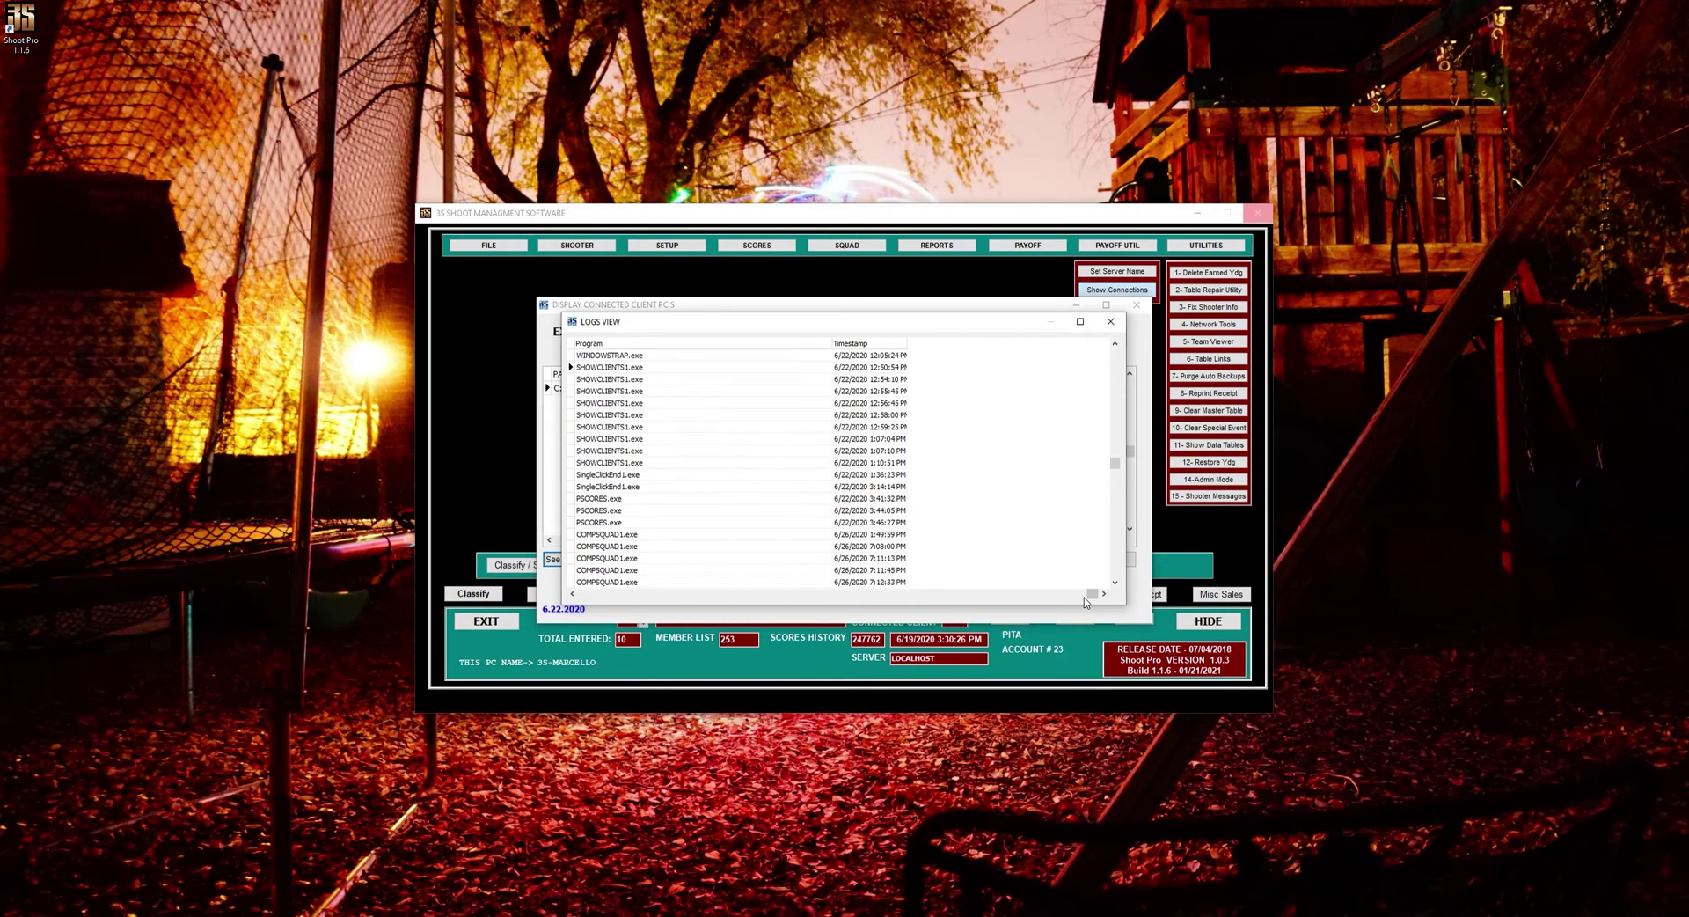
click(886, 370)
key(Down)
key(Down)
key(Down)
key(Down)
key(Down)
key(Down)
key(Down)
key(Down)
key(Down)
key(Down)
key(Down)
key(Down)
key(Down)
key(Down)
key(Down)
key(Down)
key(Down)
key(Down)
key(Down)
key(Down)
key(Down)
key(Down)
key(Down)
key(Down)
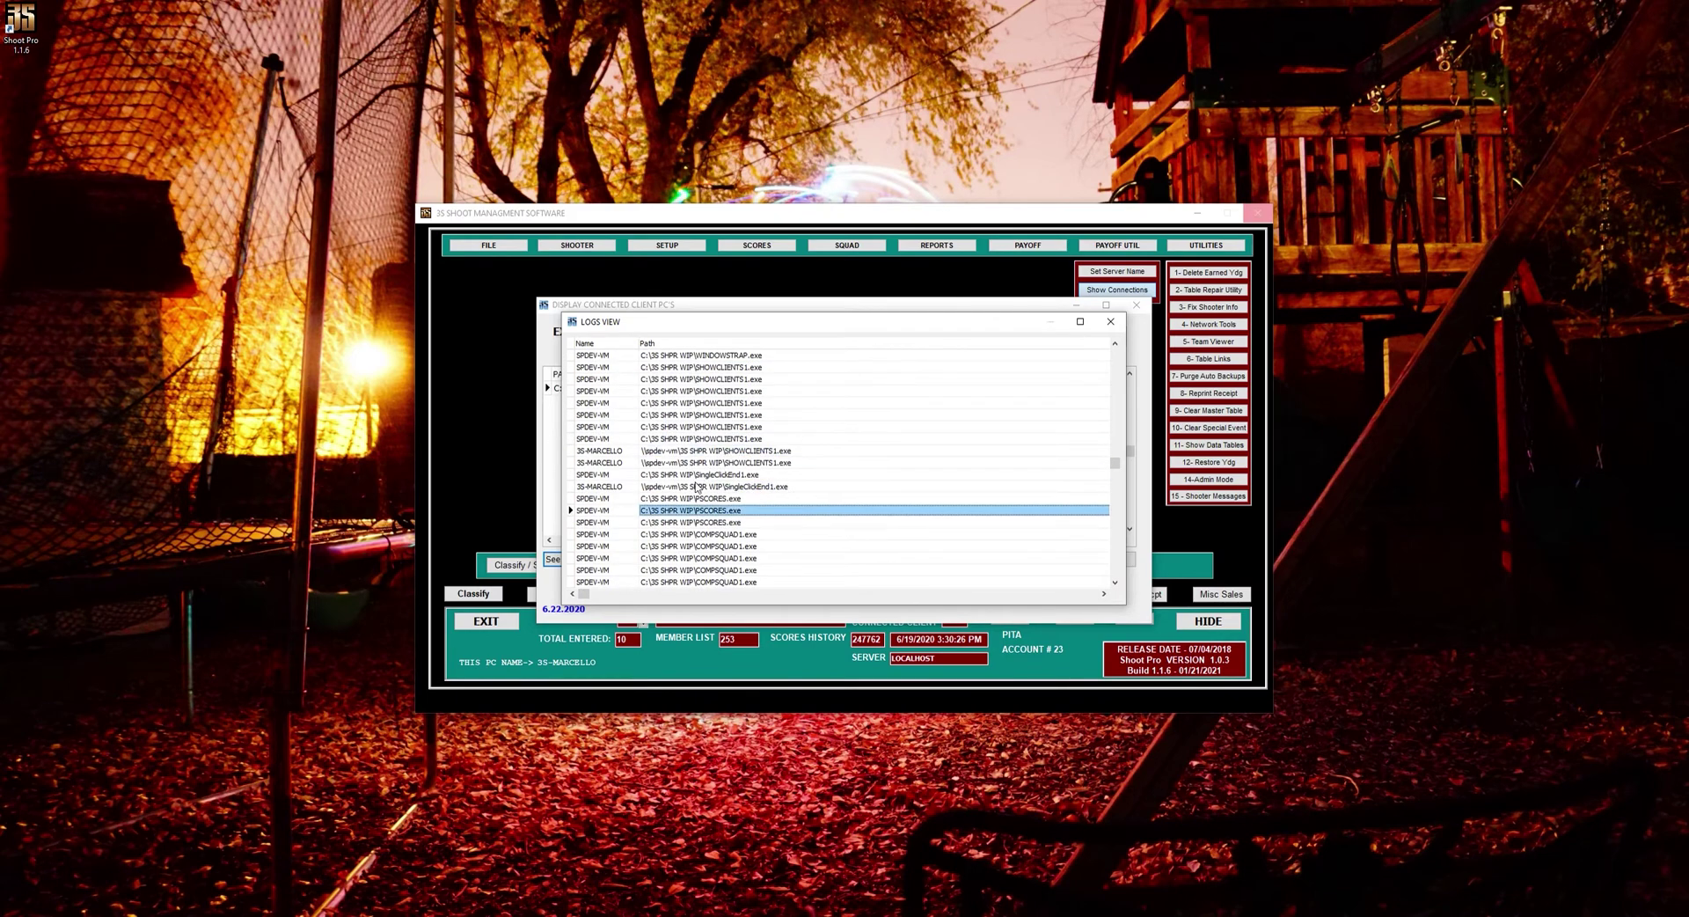
key(Down)
key(Down)
key(Down)
key(Down)
key(Down)
key(Down)
key(Down)
key(Down)
key(Down)
key(Down)
key(Down)
key(Down)
key(Down)
key(Down)
key(Down)
key(Down)
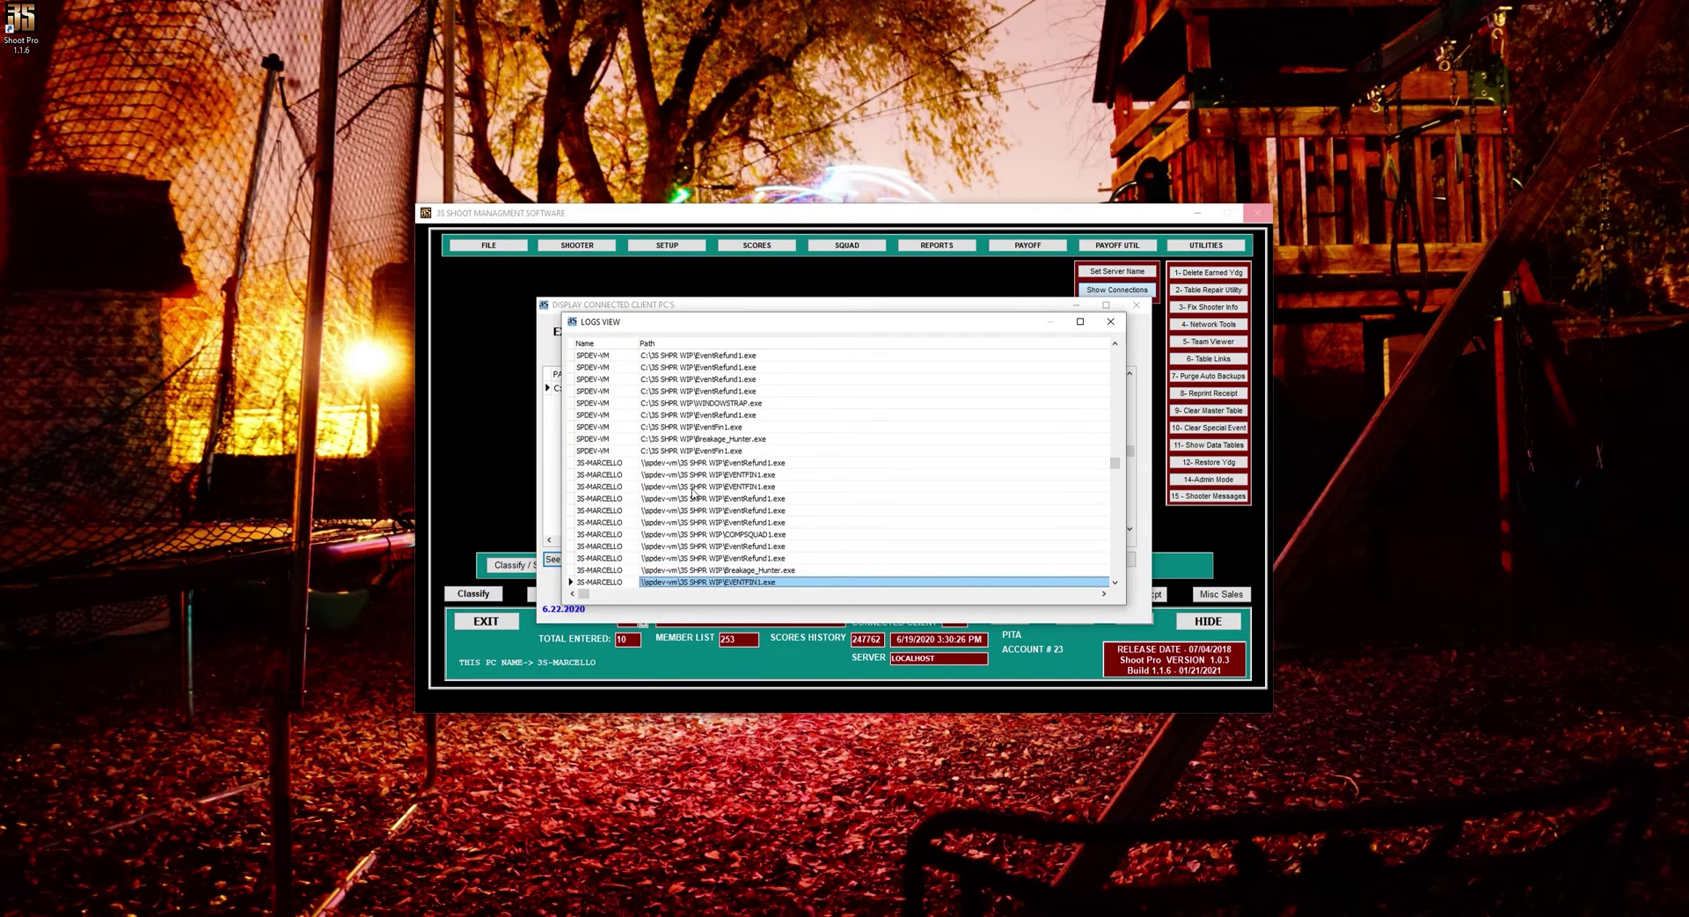
key(Down)
key(Down)
key(Down)
key(Down)
key(Up)
key(Up)
key(Up)
key(Up)
key(Up)
key(Up)
key(Up)
key(Up)
key(Up)
key(Up)
key(Up)
key(Up)
key(Up)
key(Up)
key(Up)
key(Up)
key(Up)
key(Up)
key(Up)
key(Up)
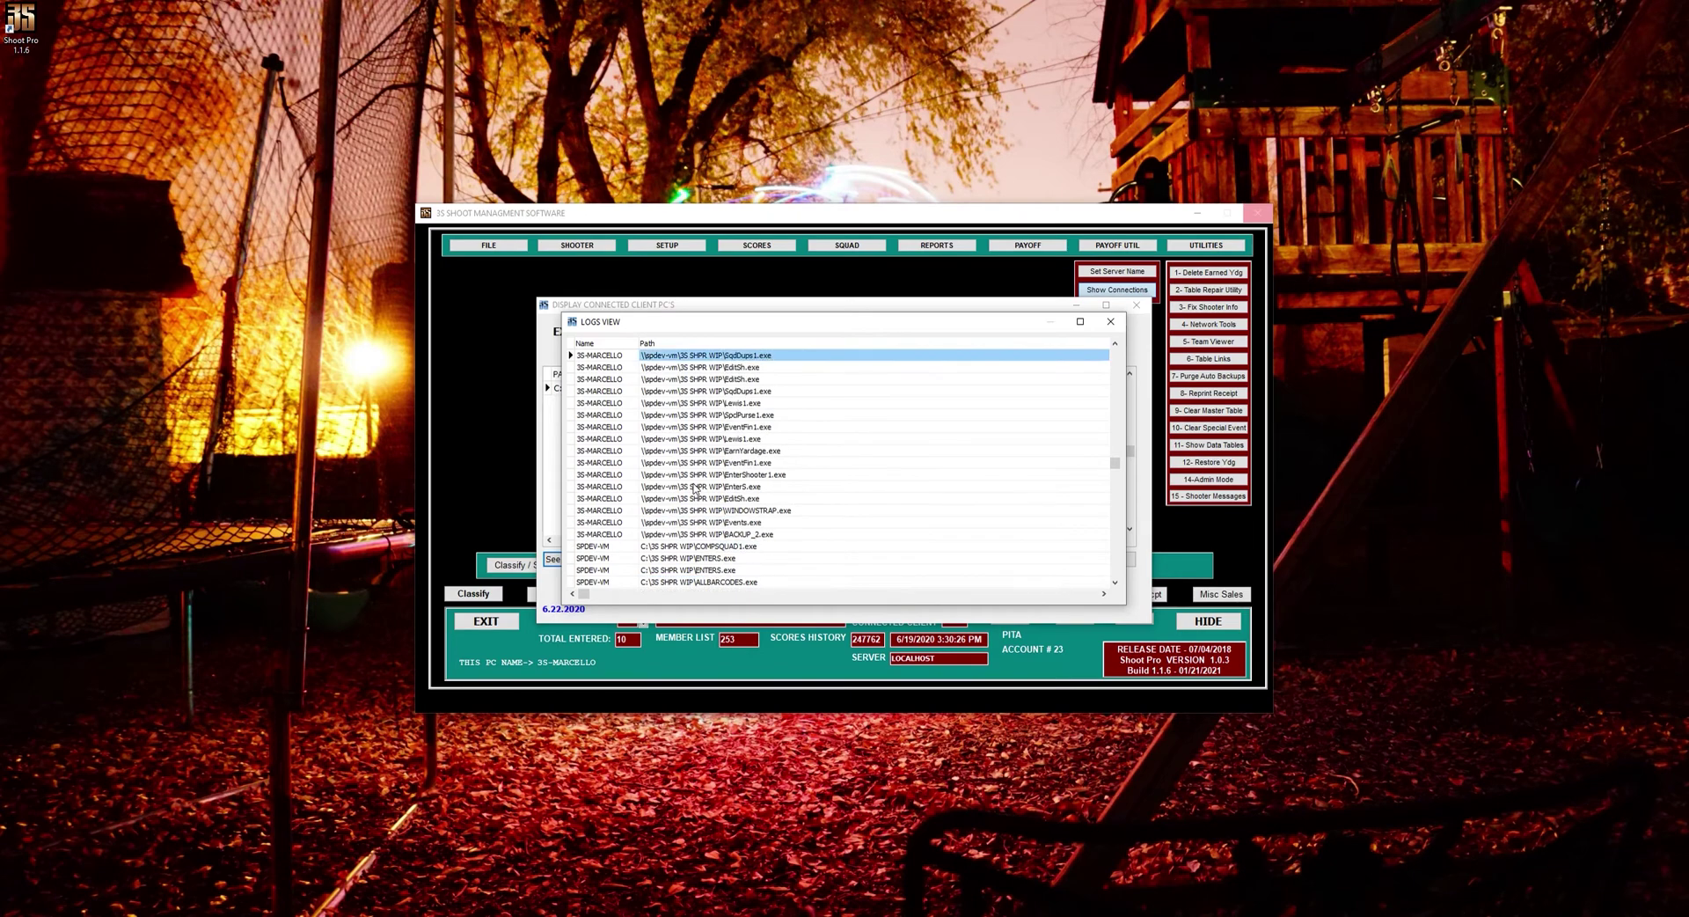
key(Up)
key(Up)
key(Up)
key(Up)
key(Up)
key(Up)
key(Up)
key(Up)
key(Up)
key(Up)
key(Up)
key(Up)
key(Up)
key(Up)
key(Up)
key(Up)
key(Up)
key(Up)
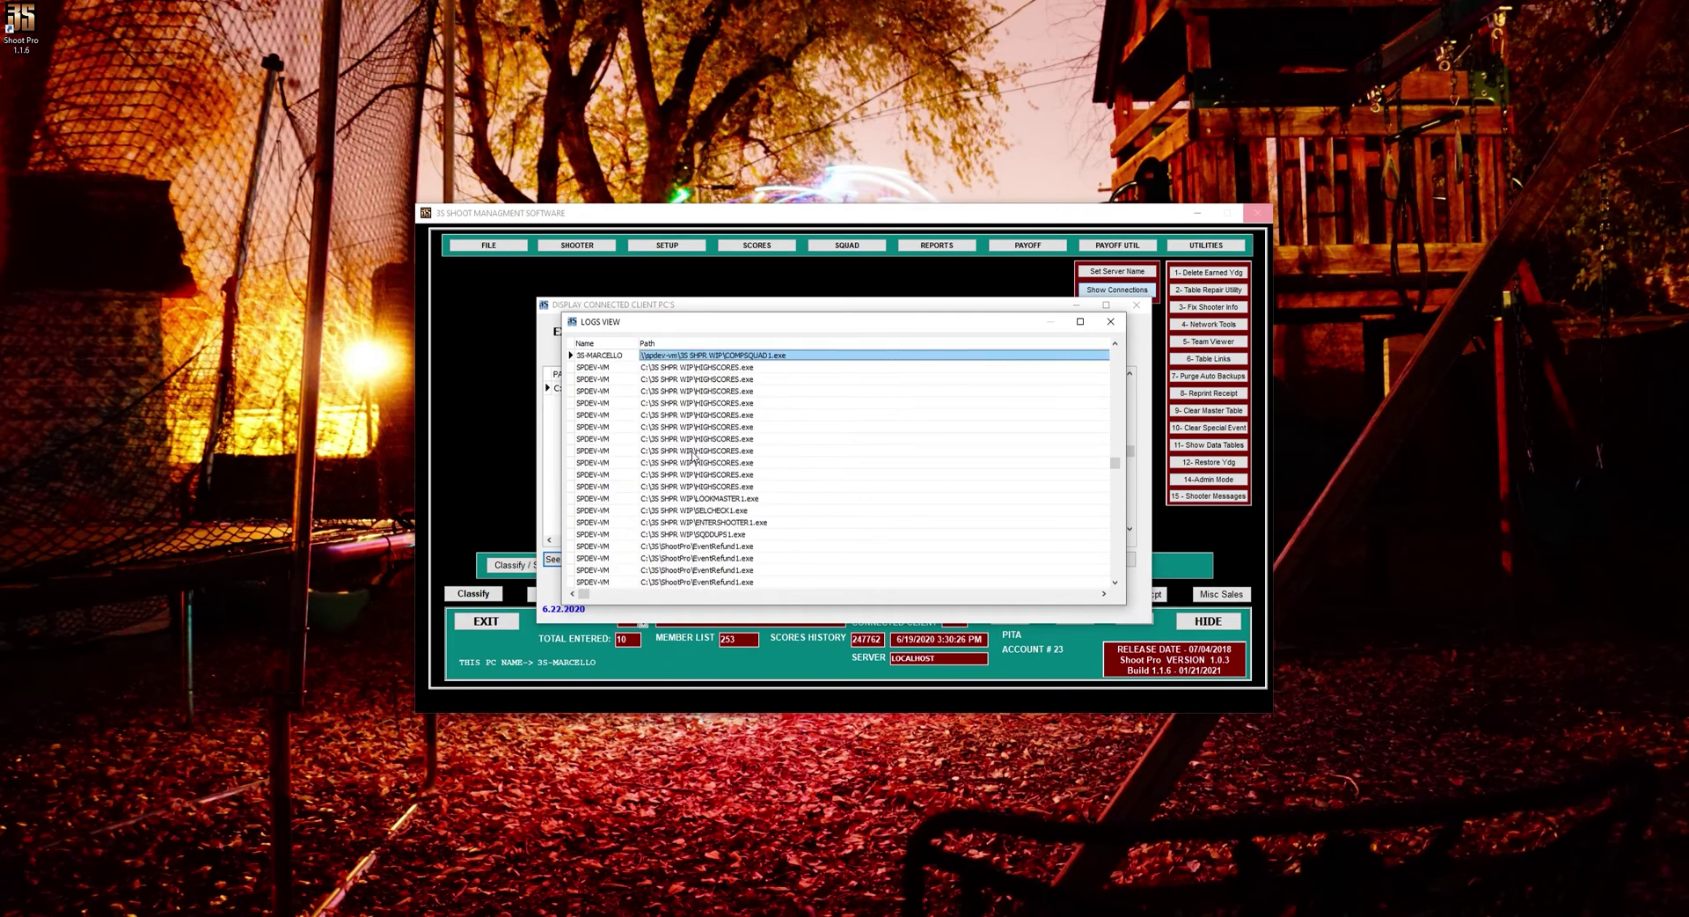
key(Down)
key(Down)
key(Down)
key(Down)
key(Down)
key(Down)
key(Down)
key(Down)
key(Down)
key(Down)
key(Down)
key(Down)
key(Down)
key(Down)
key(Down)
key(Down)
key(Down)
key(Down)
key(Down)
key(Down)
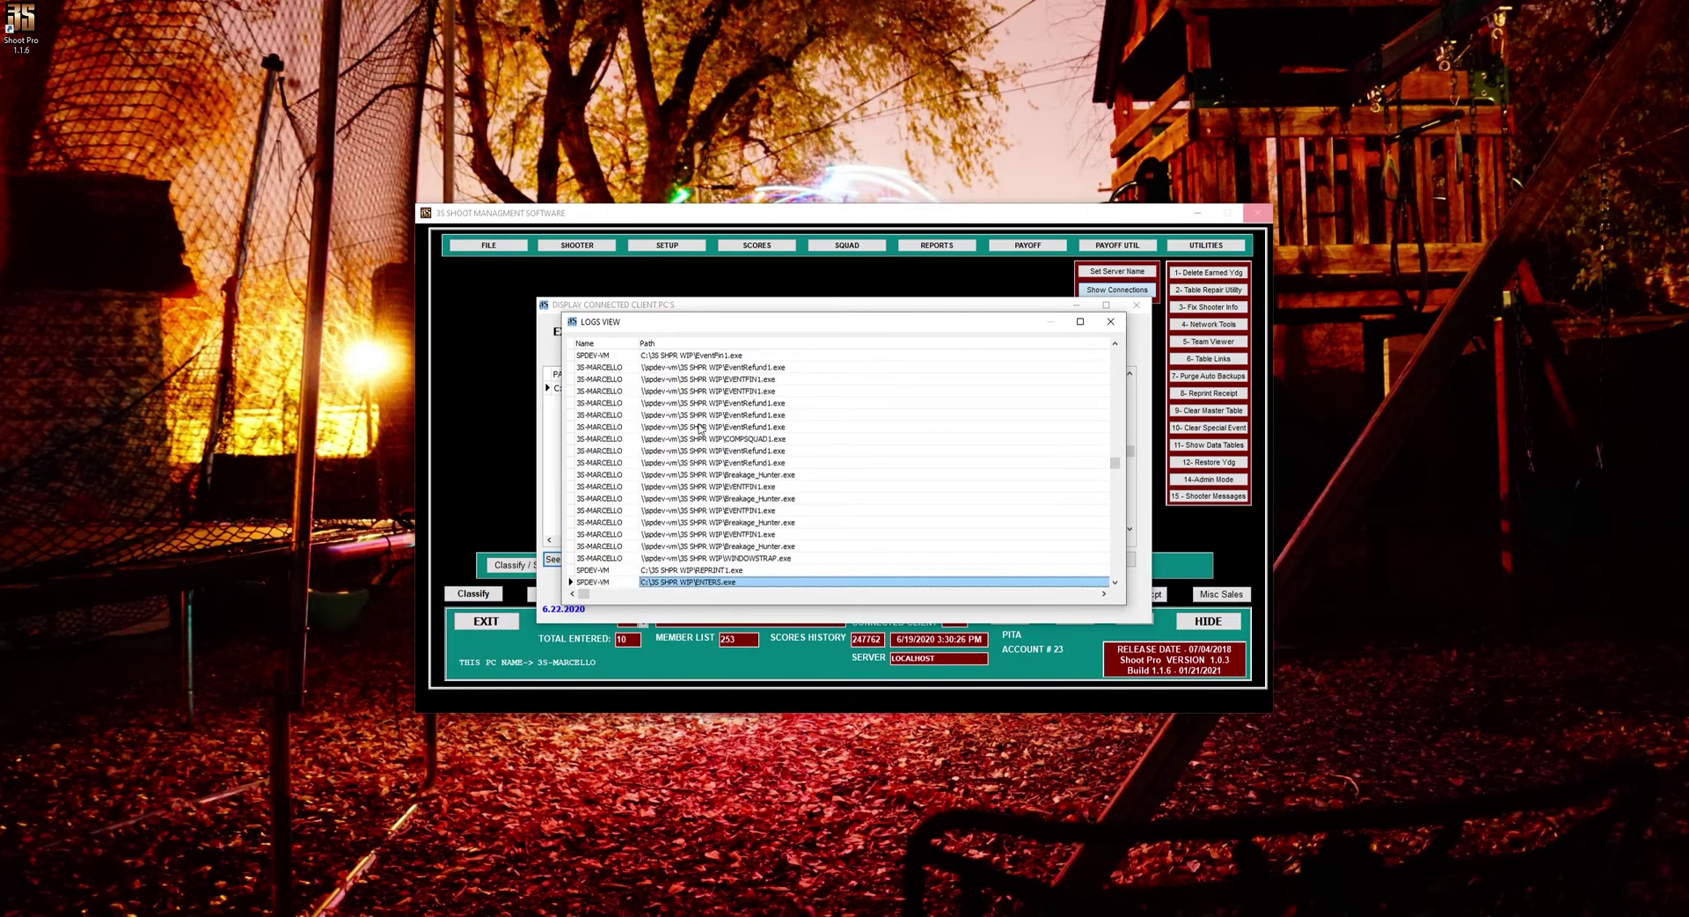
key(Down)
key(Down)
key(Down)
key(Down)
key(Down)
key(Down)
key(Down)
key(Down)
key(Down)
key(Down)
key(Down)
key(Down)
key(Down)
key(Down)
key(Down)
key(Down)
key(Down)
key(Down)
key(Down)
key(Down)
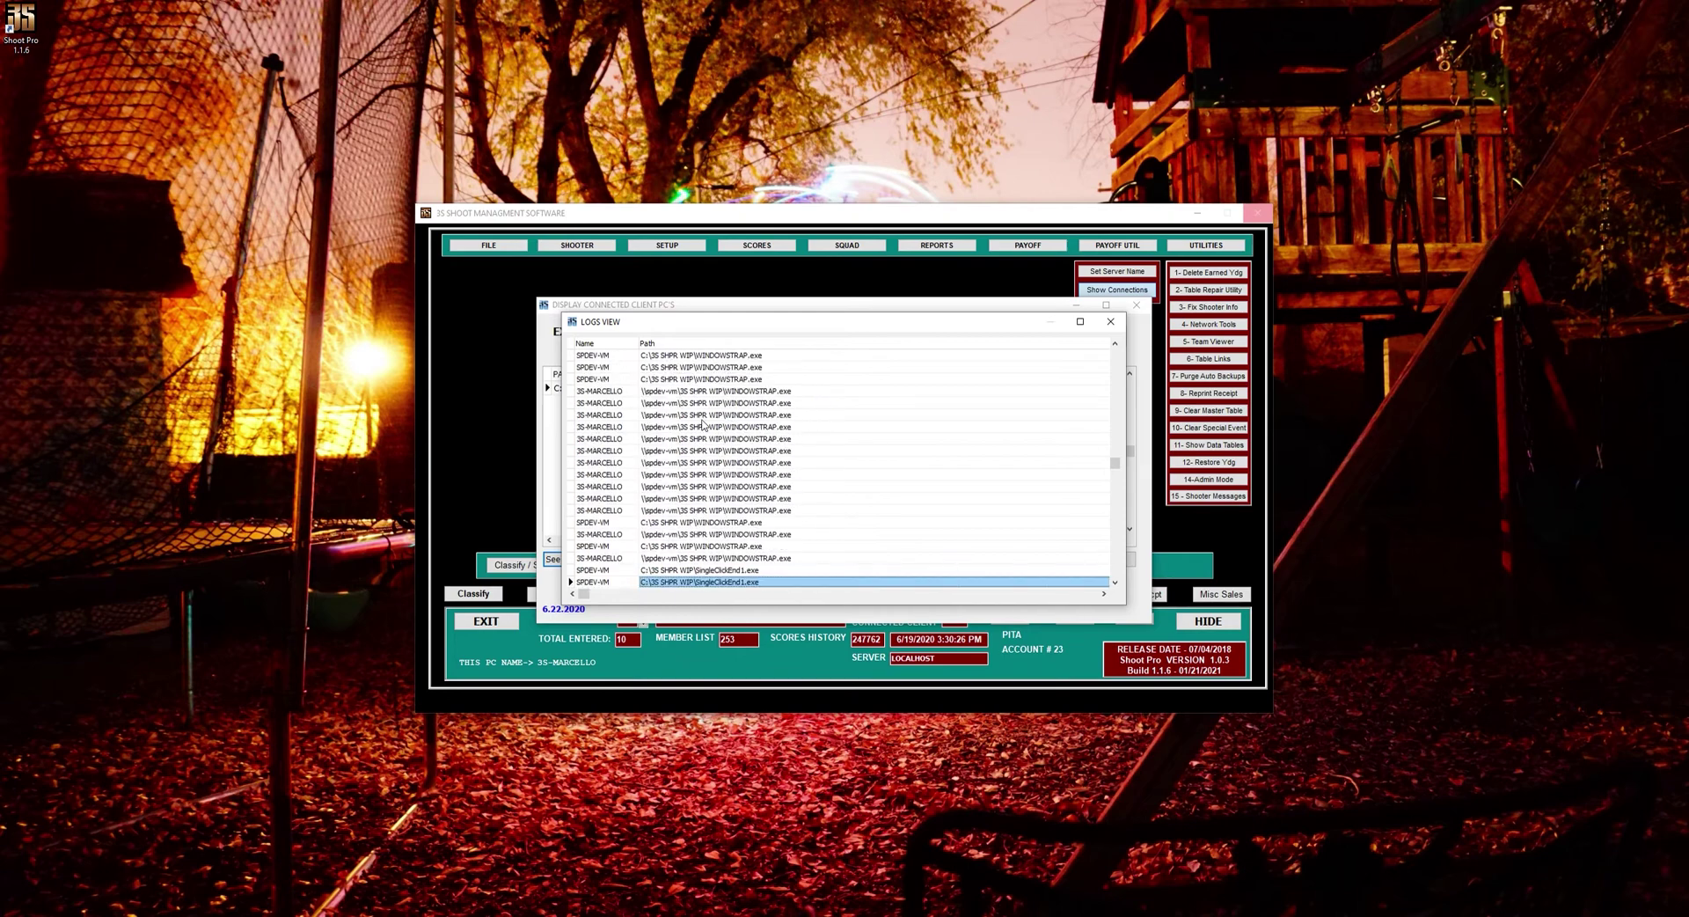
key(Down)
key(Down)
key(Down)
key(Down)
key(Down)
key(Down)
key(Down)
key(Down)
key(Down)
key(Down)
key(Down)
key(Down)
key(Down)
key(Down)
key(Down)
key(Down)
key(Down)
key(Down)
key(Down)
key(Down)
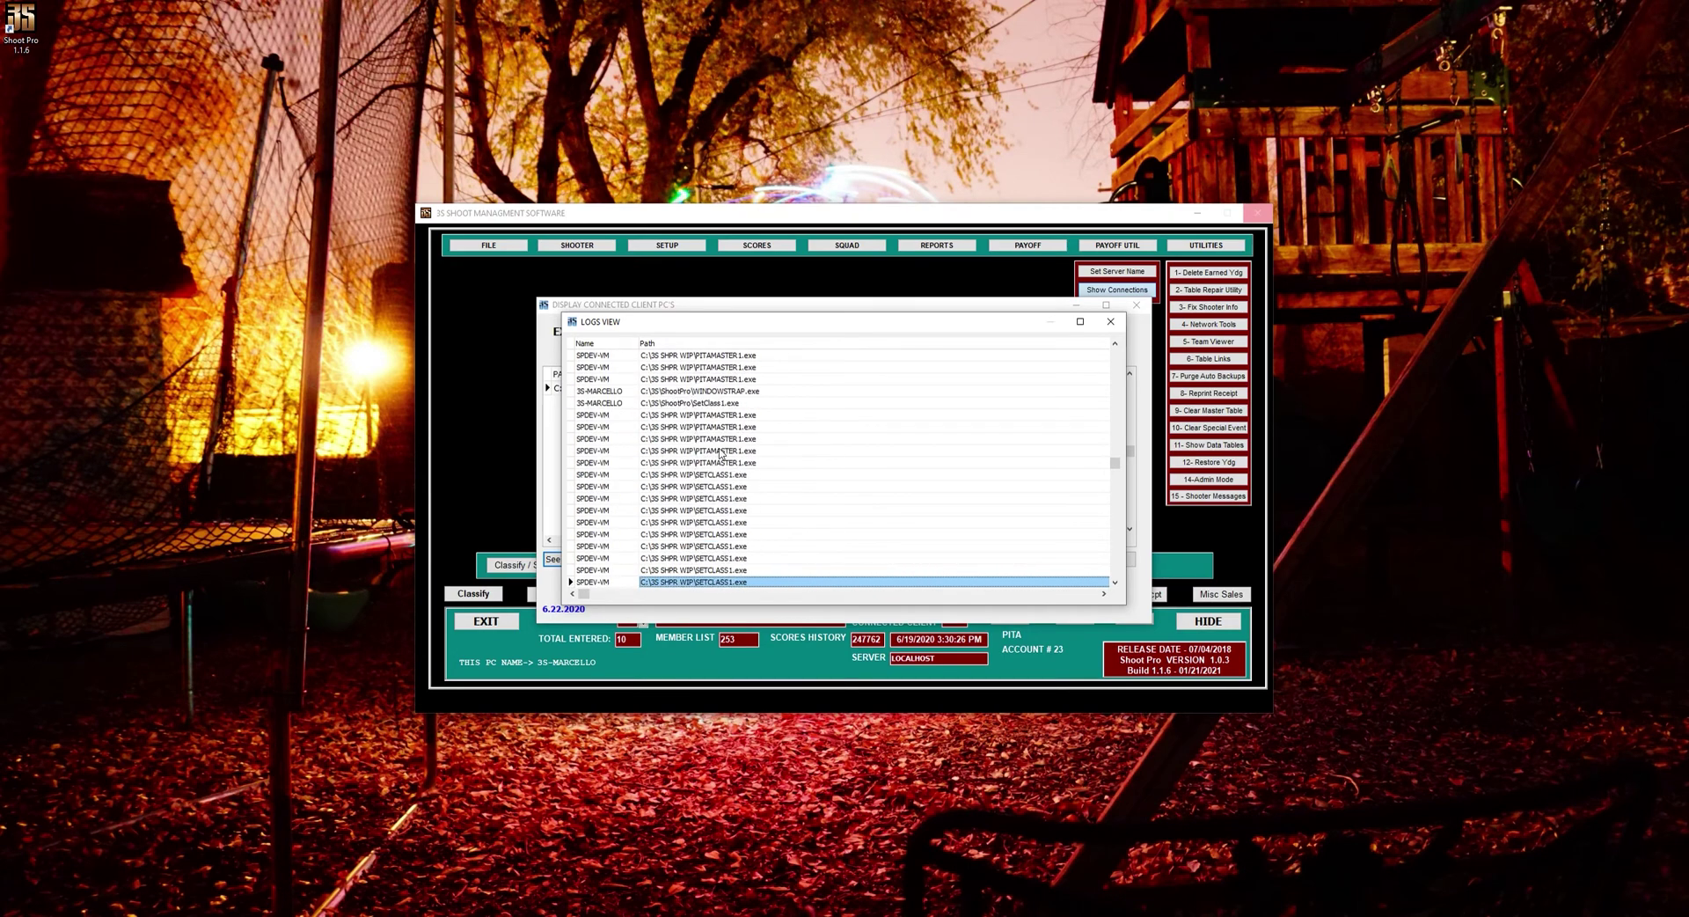
key(Down)
key(Down)
key(Down)
key(Down)
key(Down)
key(Down)
key(Down)
key(Down)
key(Down)
key(Down)
key(Down)
key(Down)
key(Down)
key(Down)
key(Down)
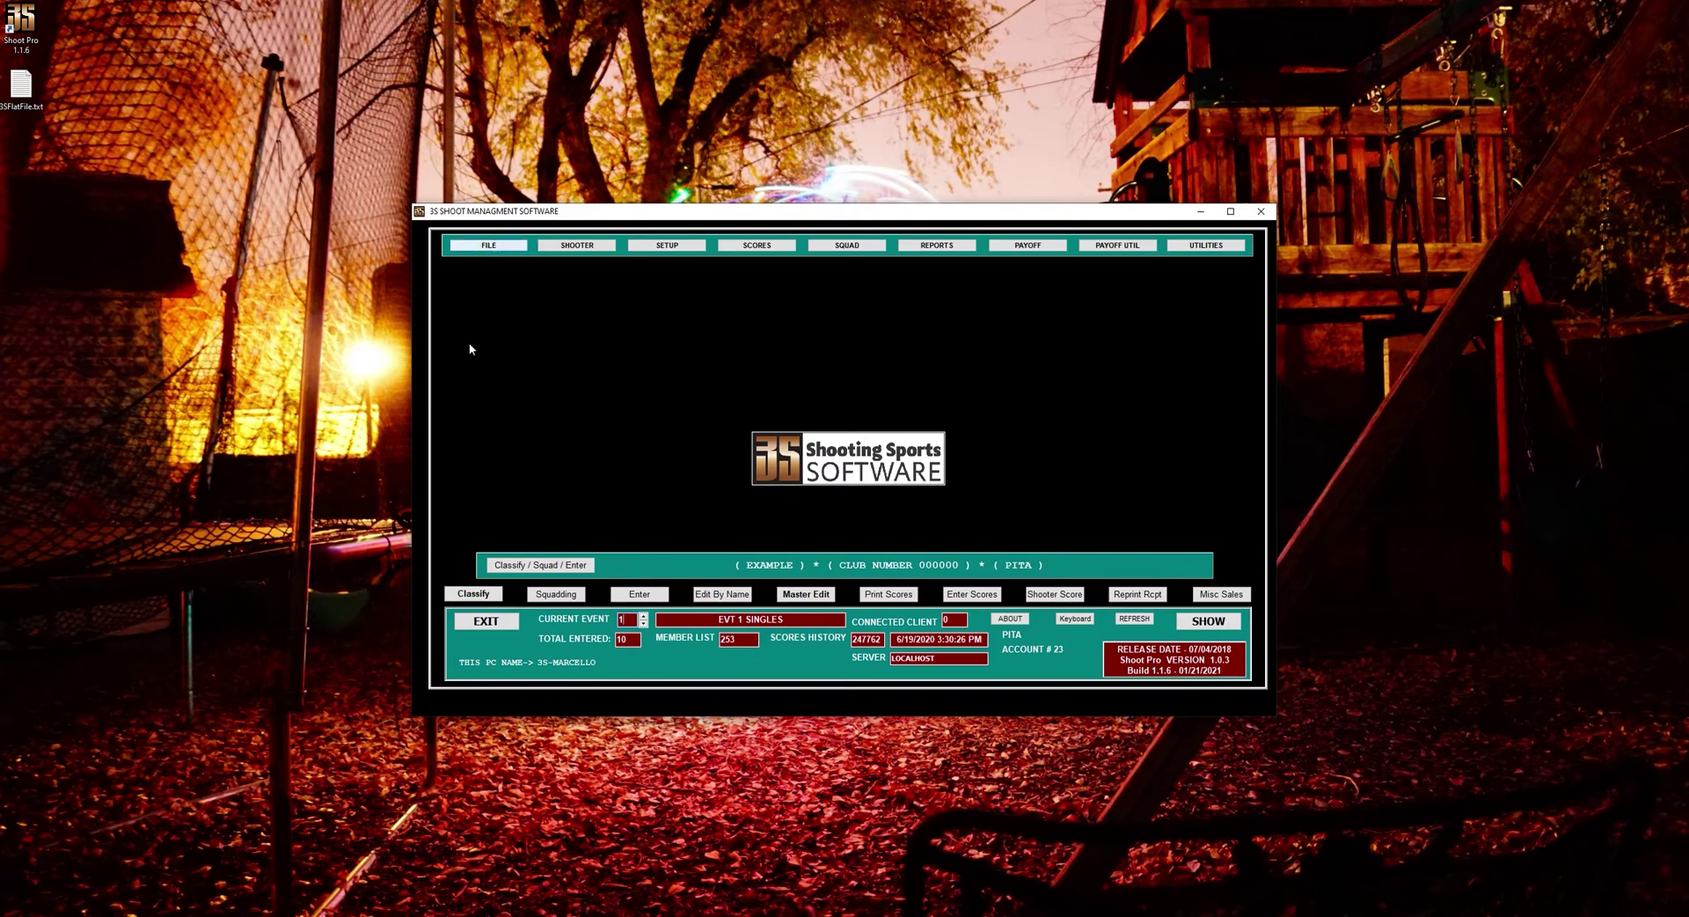
Step: Attempt the PreSquad flat-file import, acknowledge the cashiered-shooters refusal, and close the import window
click(467, 245)
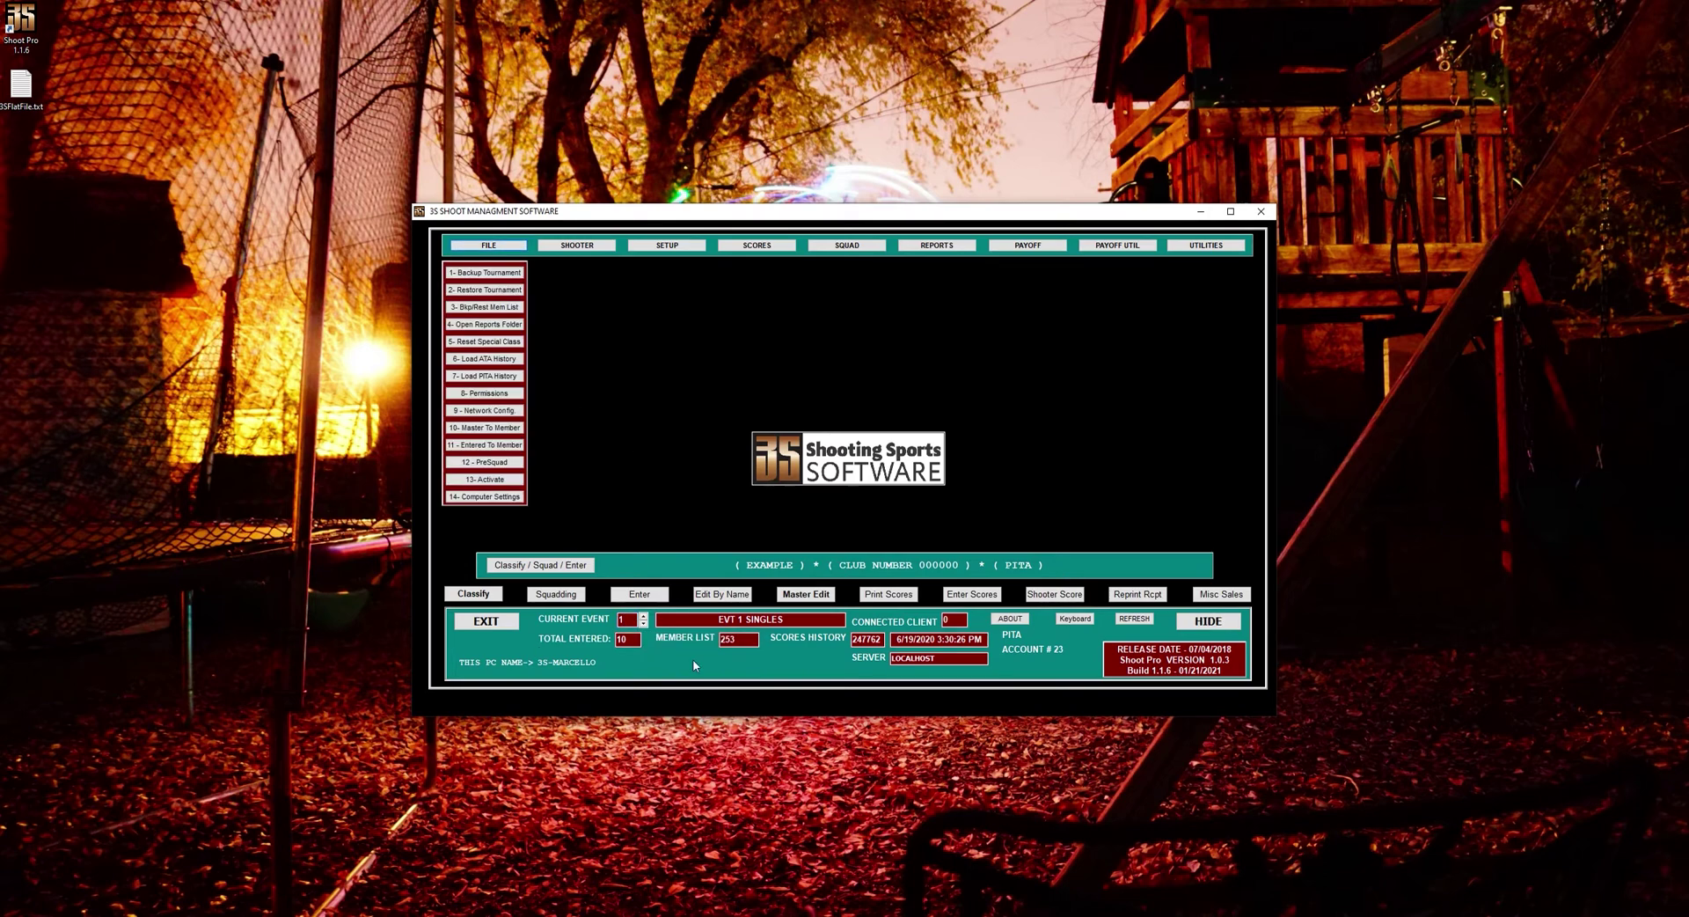
click(515, 464)
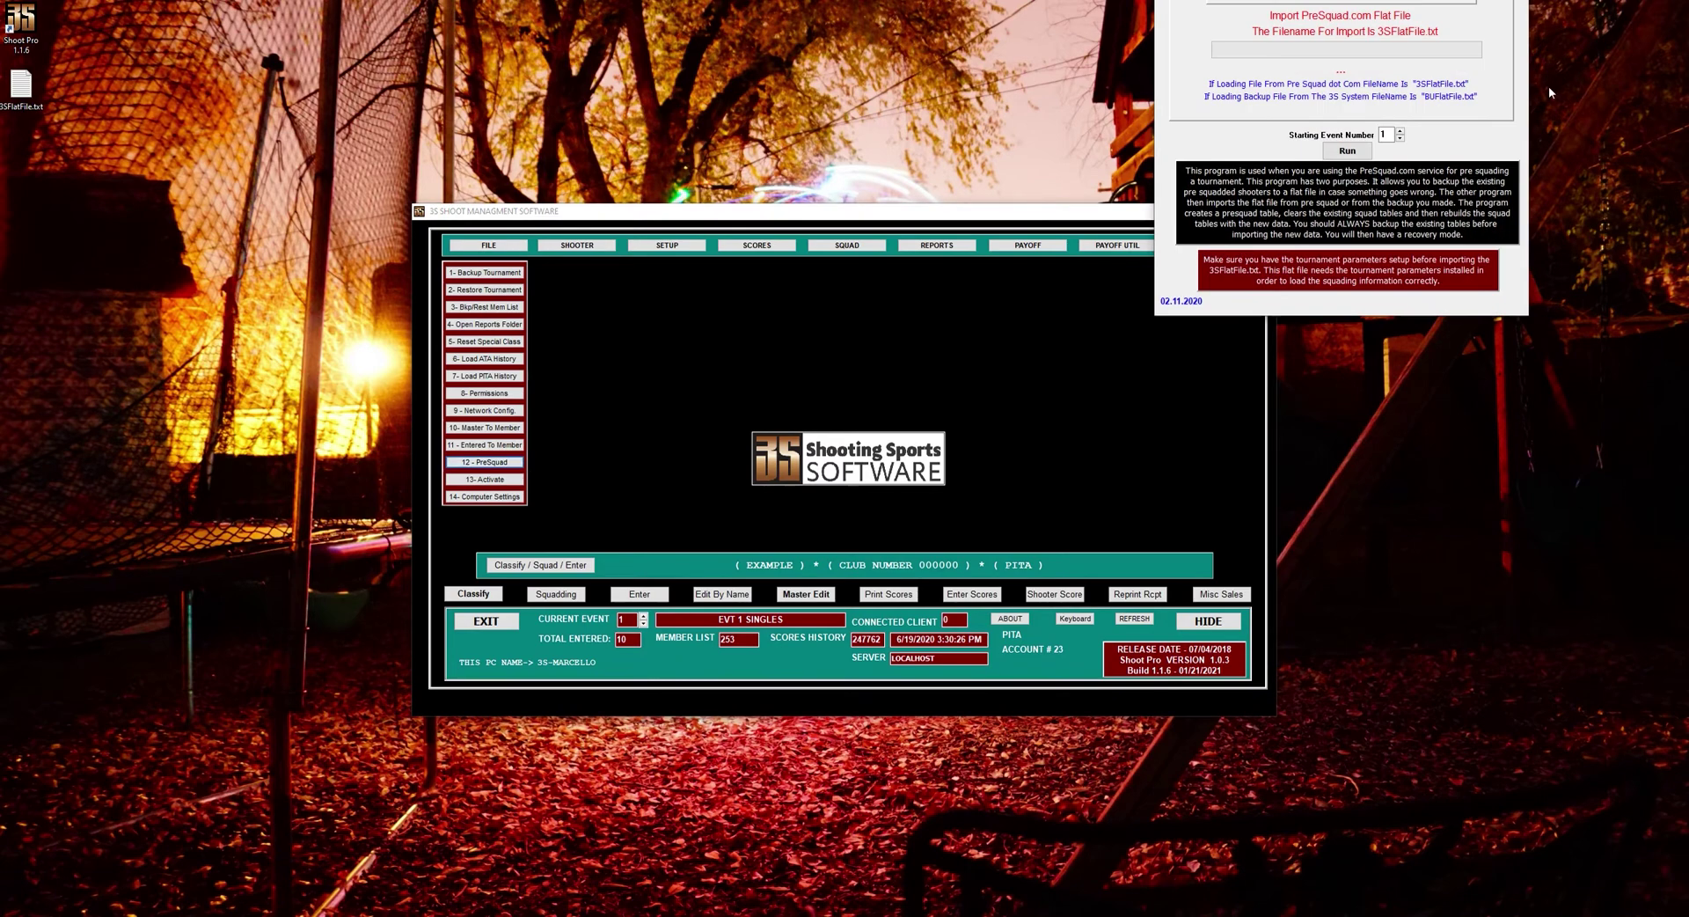
click(815, 521)
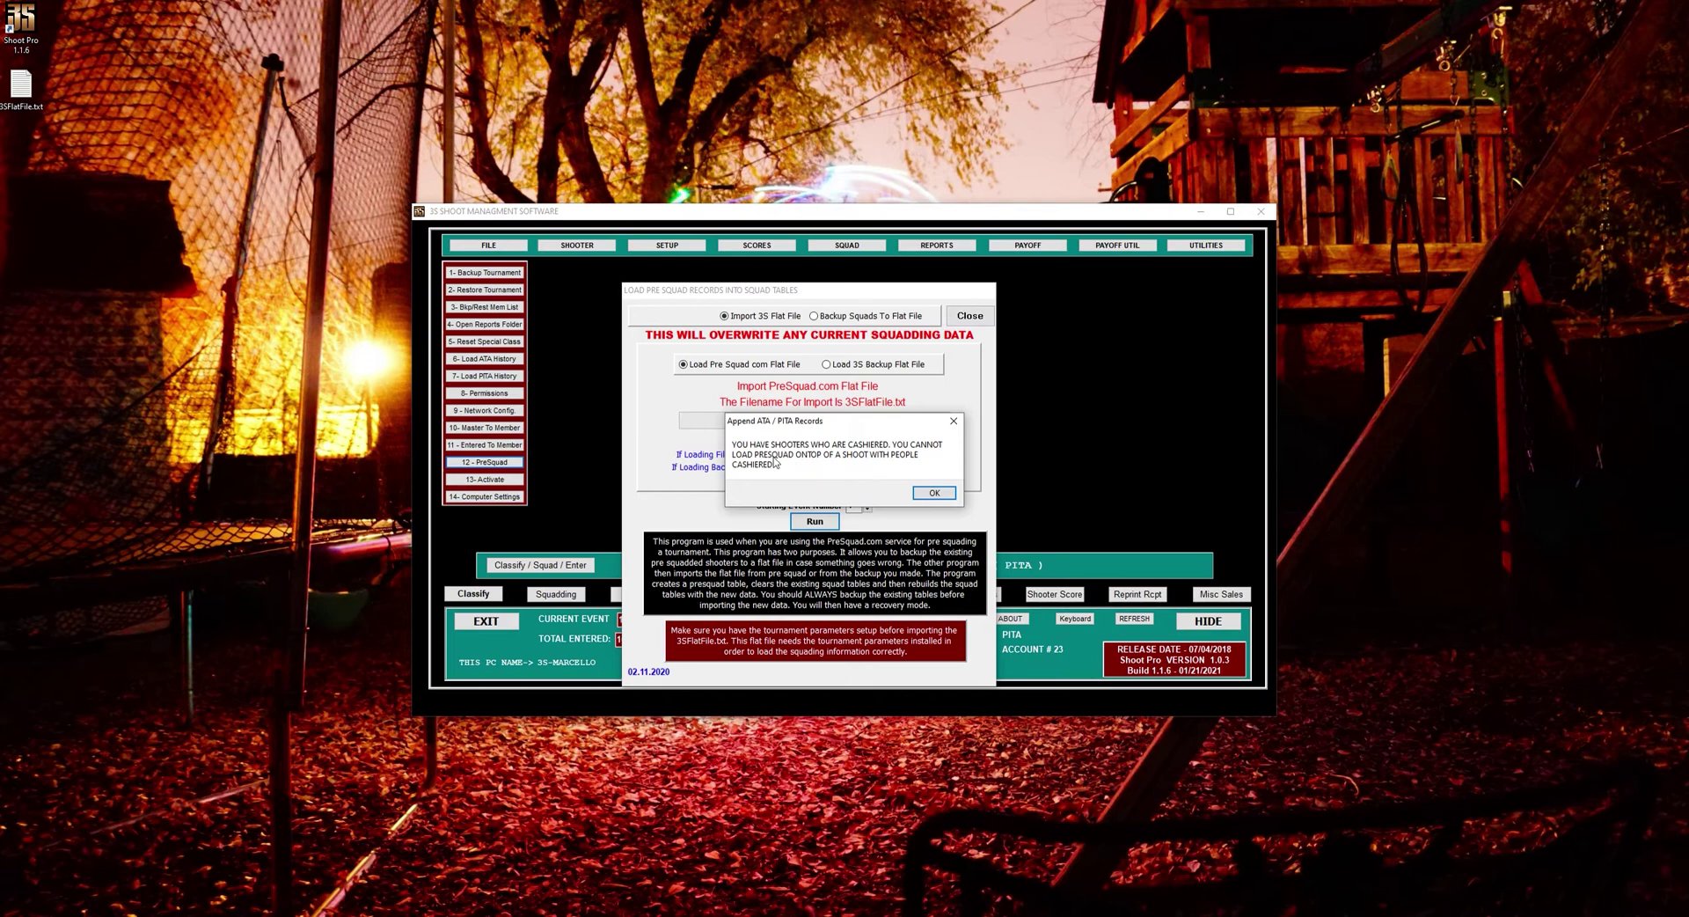
click(928, 495)
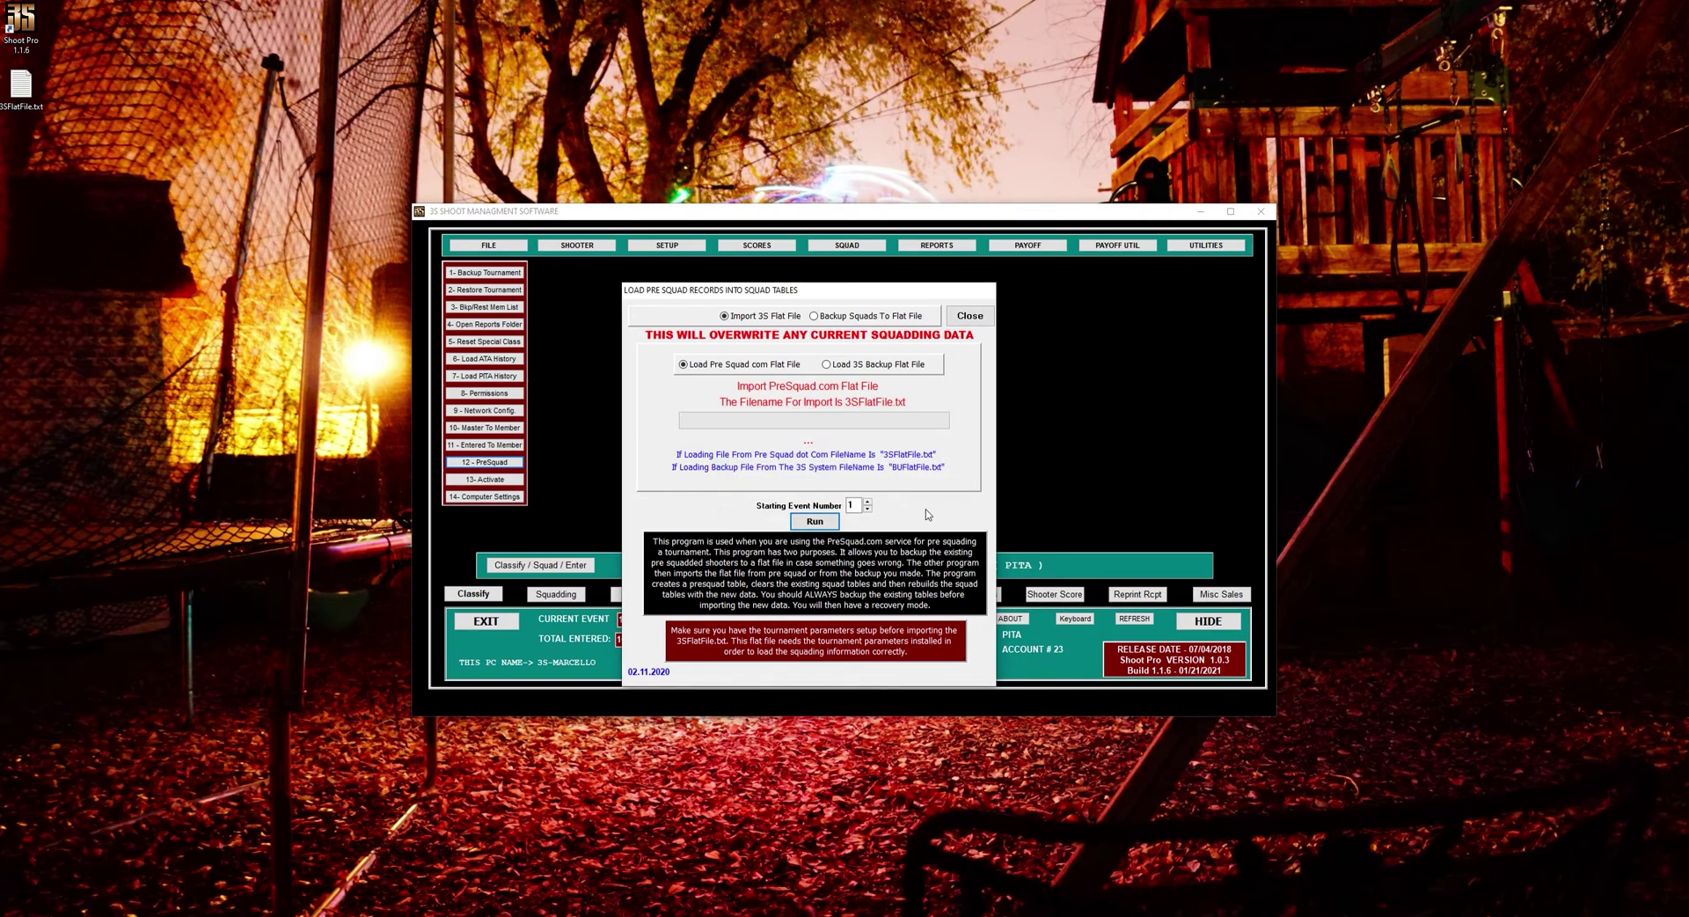
click(970, 315)
Step: Open then close the 1 - Tournament parameters setup, and accept the system shutdown notice
click(695, 249)
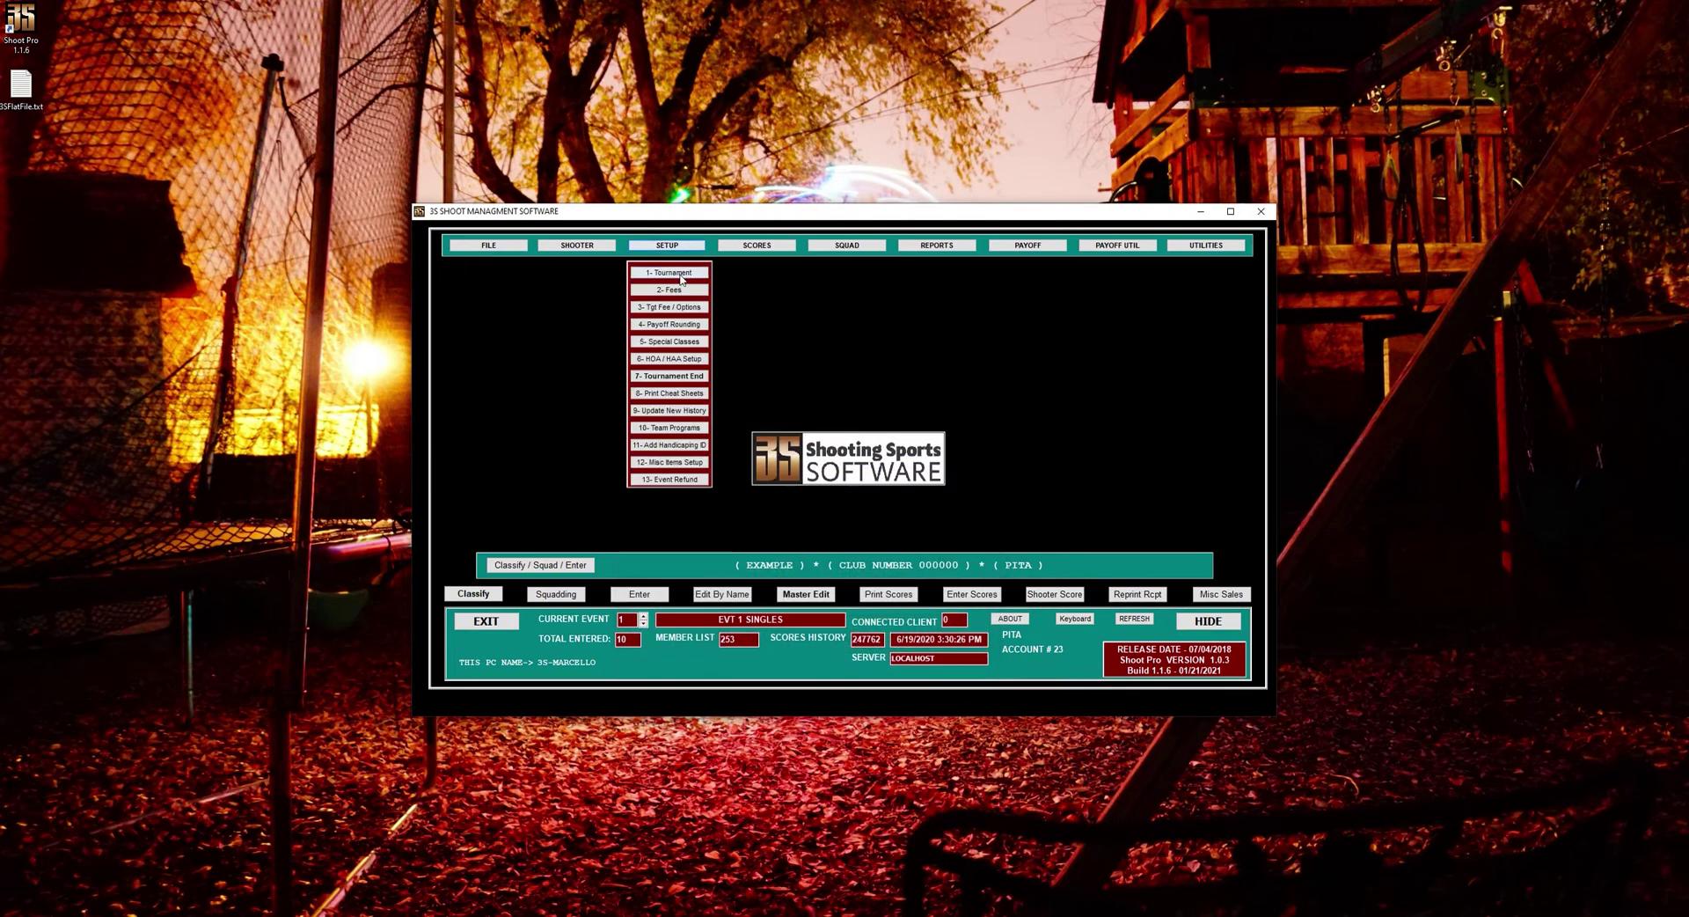
click(670, 272)
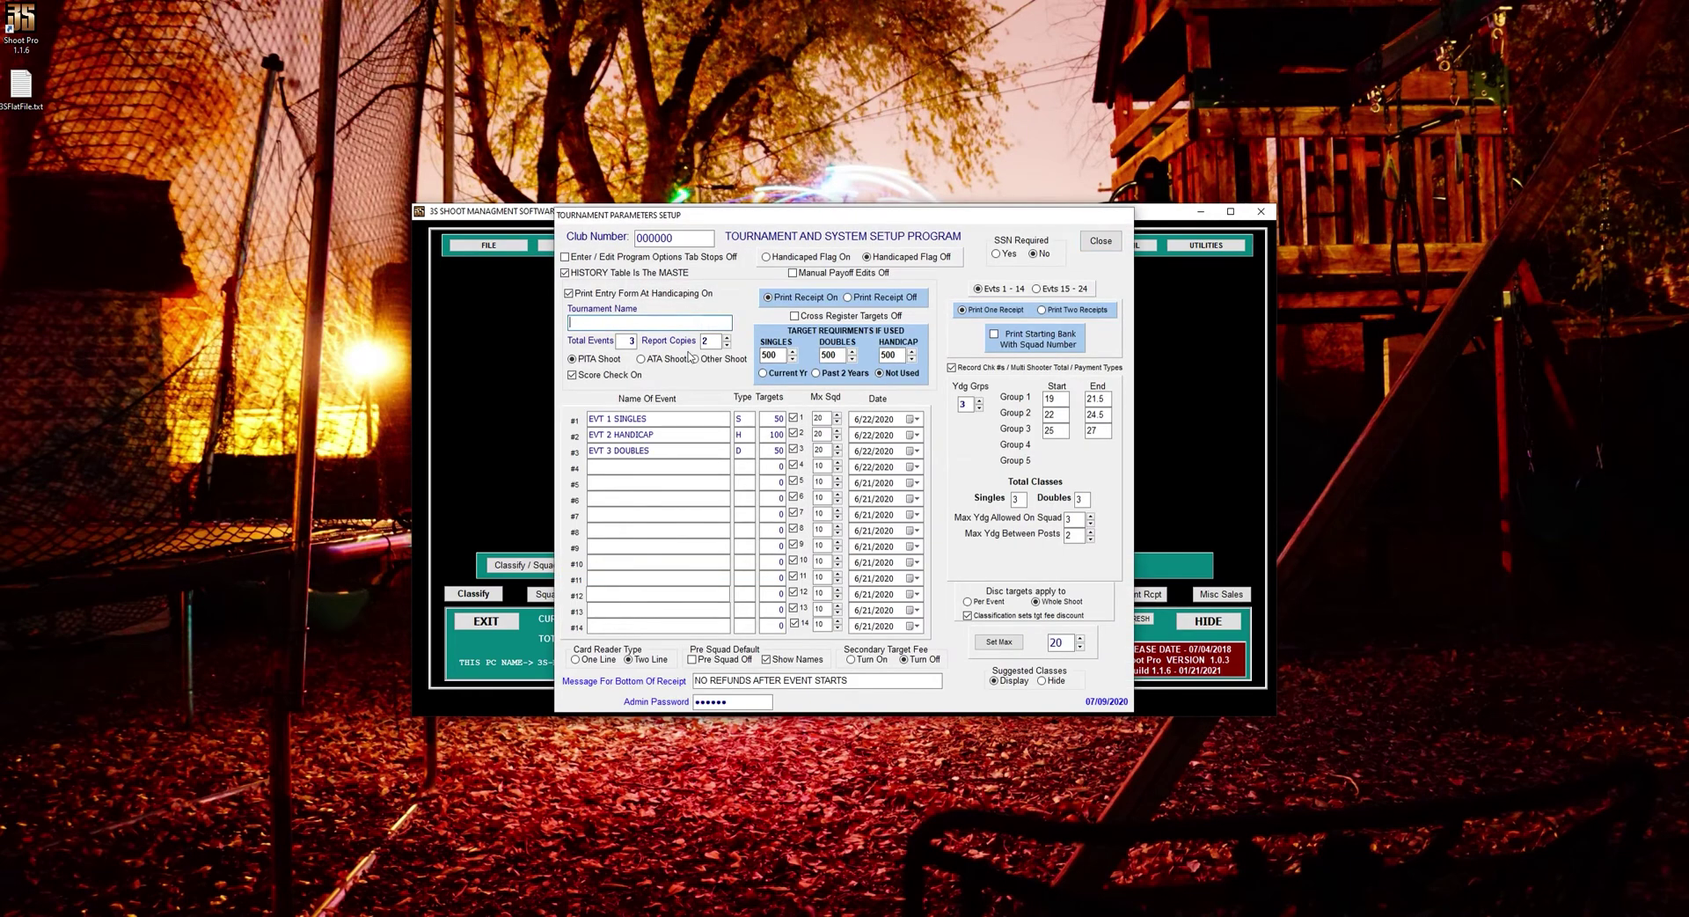
click(1100, 240)
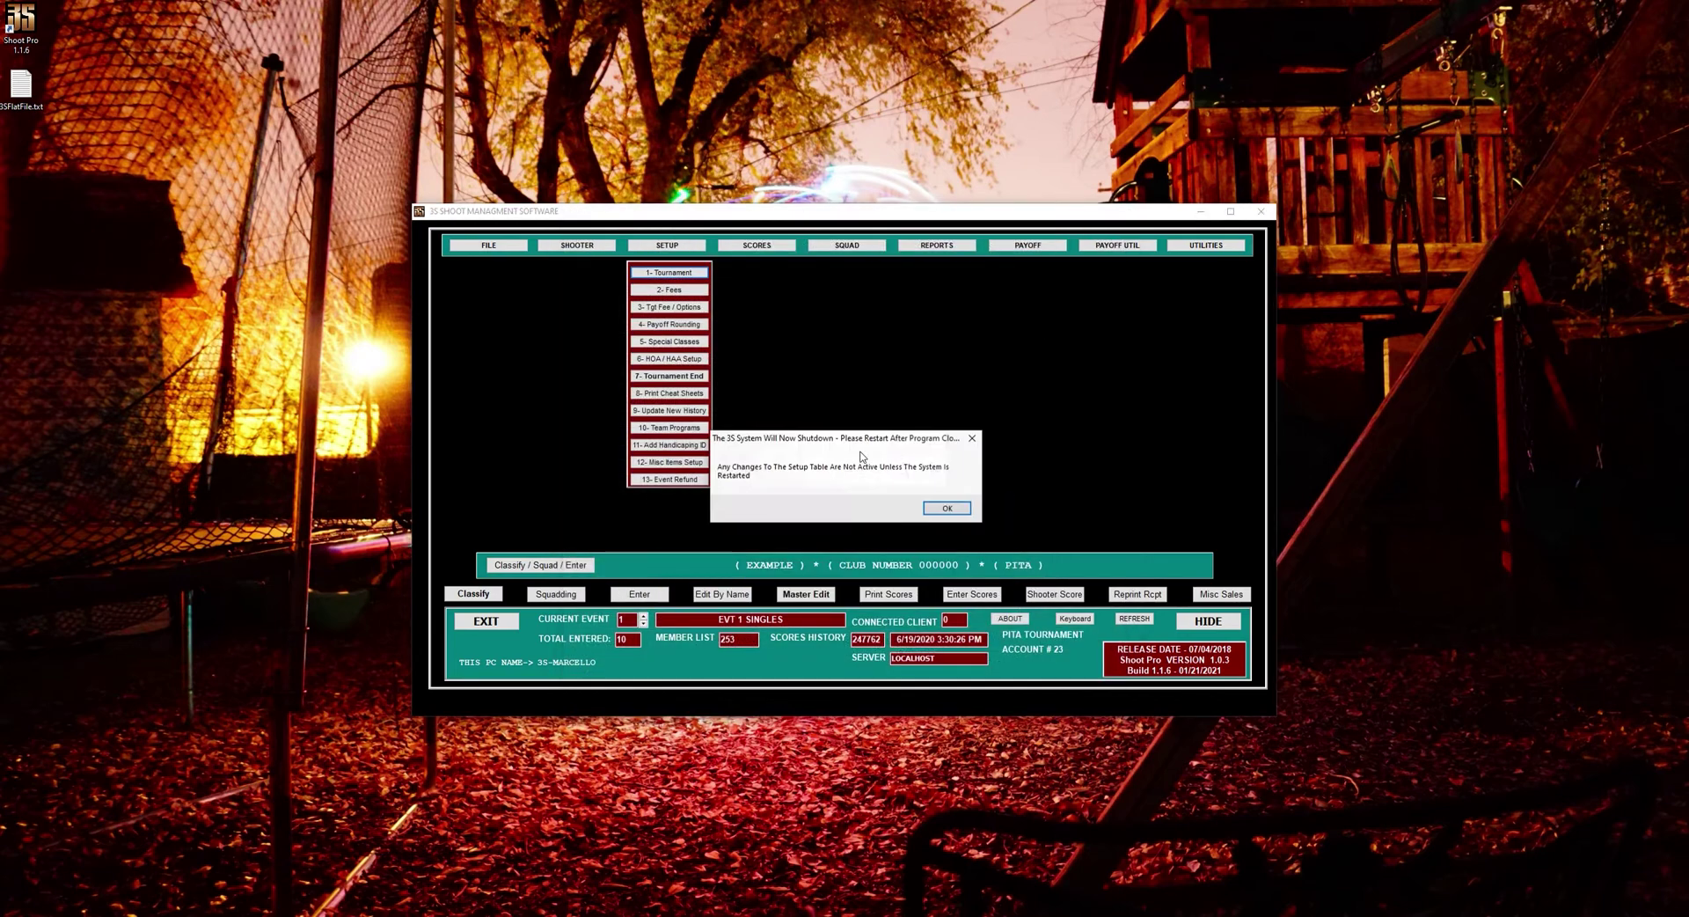
click(957, 502)
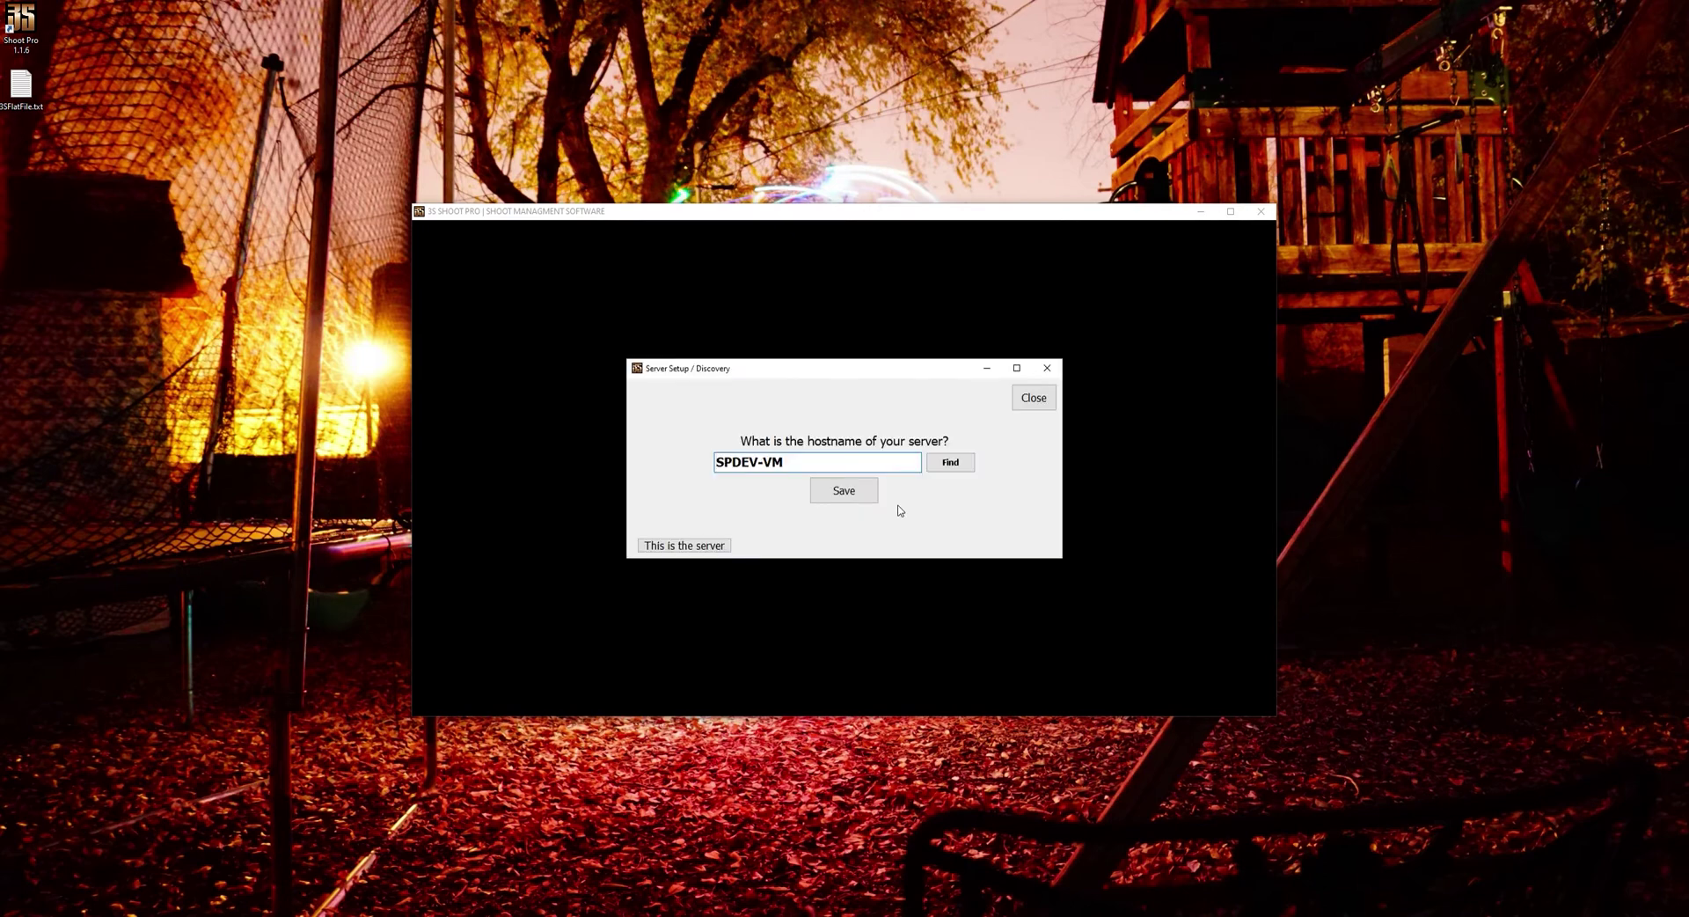
Step: Make this PC the server with the database at localhost, confirm the notices, and reselect server after restart
click(672, 547)
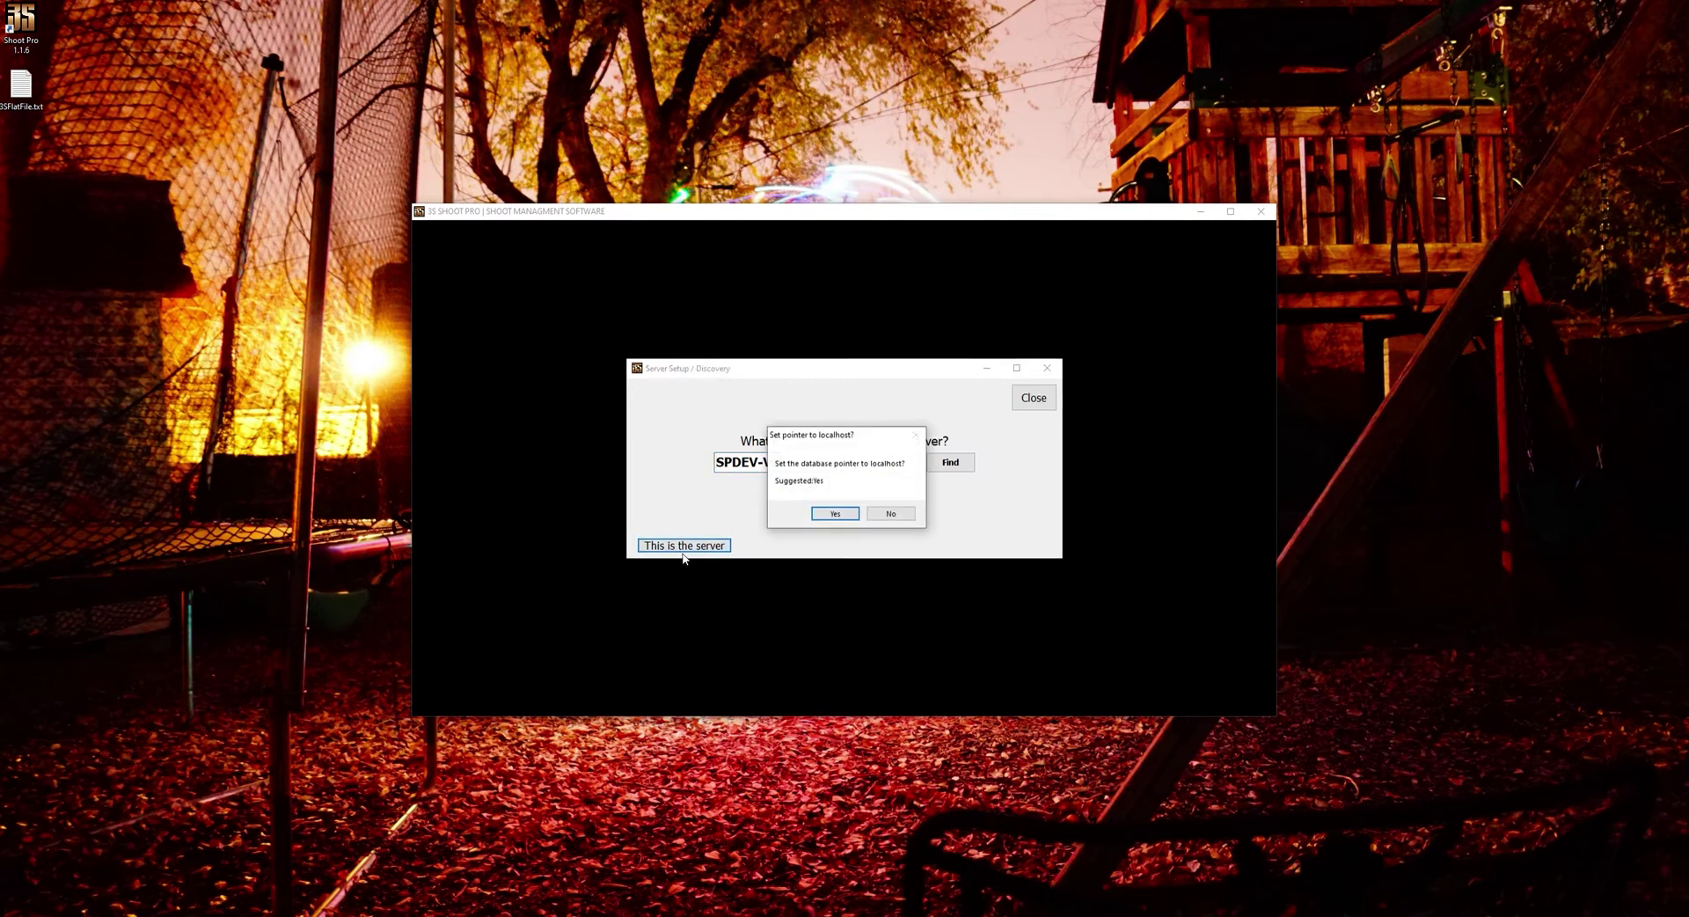
click(840, 513)
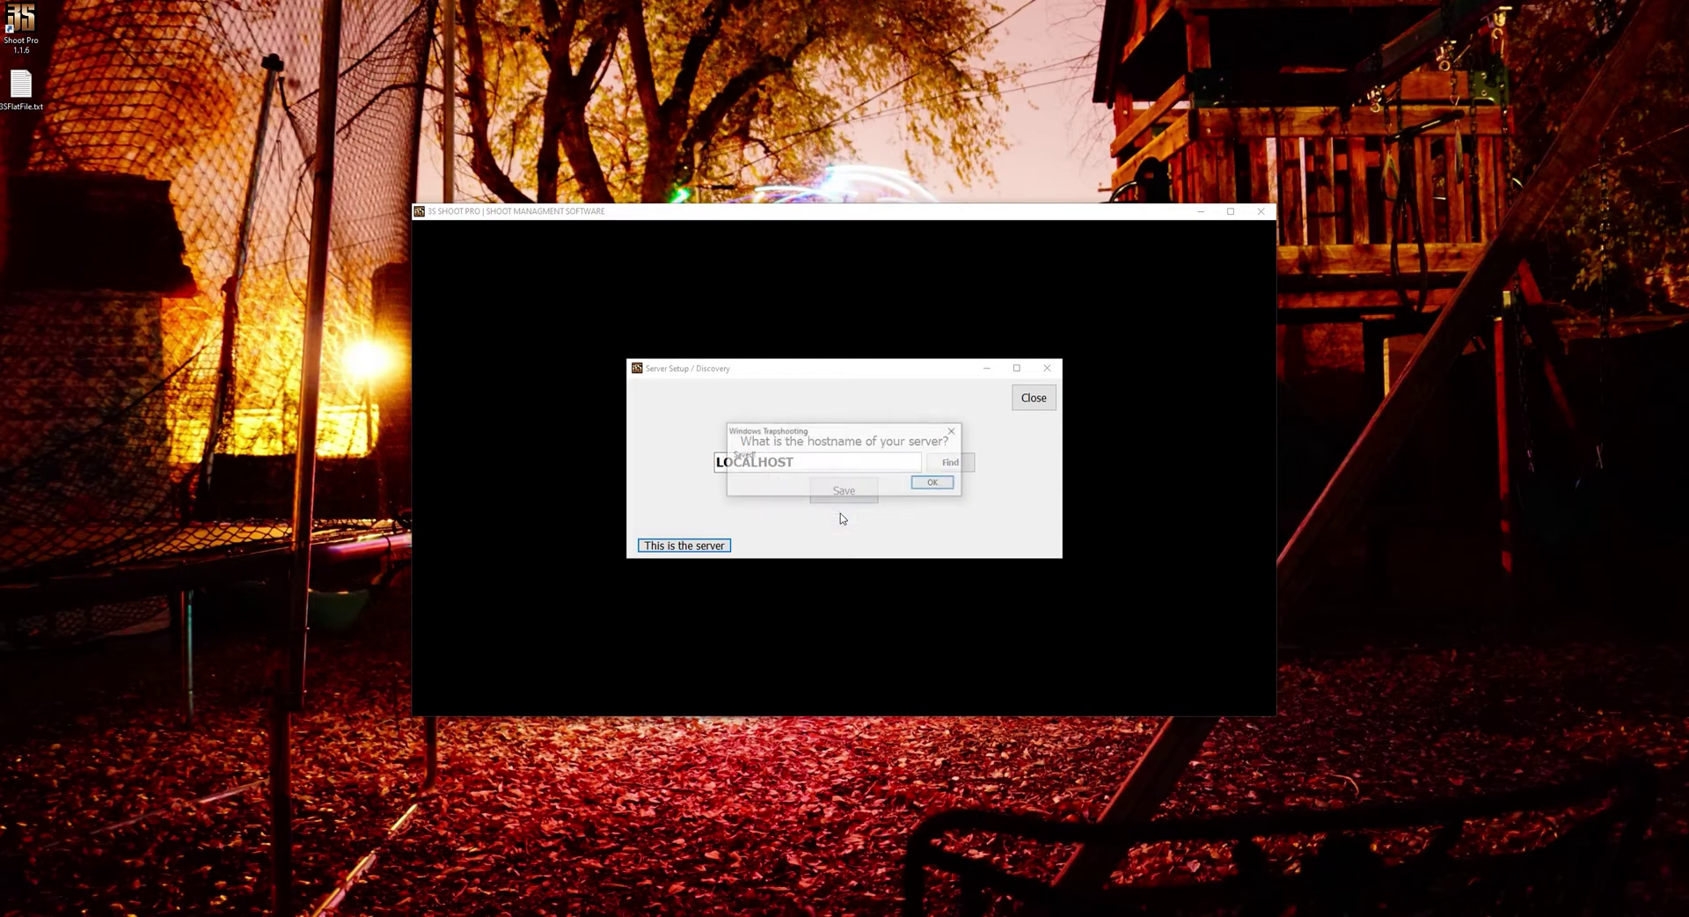
click(933, 482)
click(931, 483)
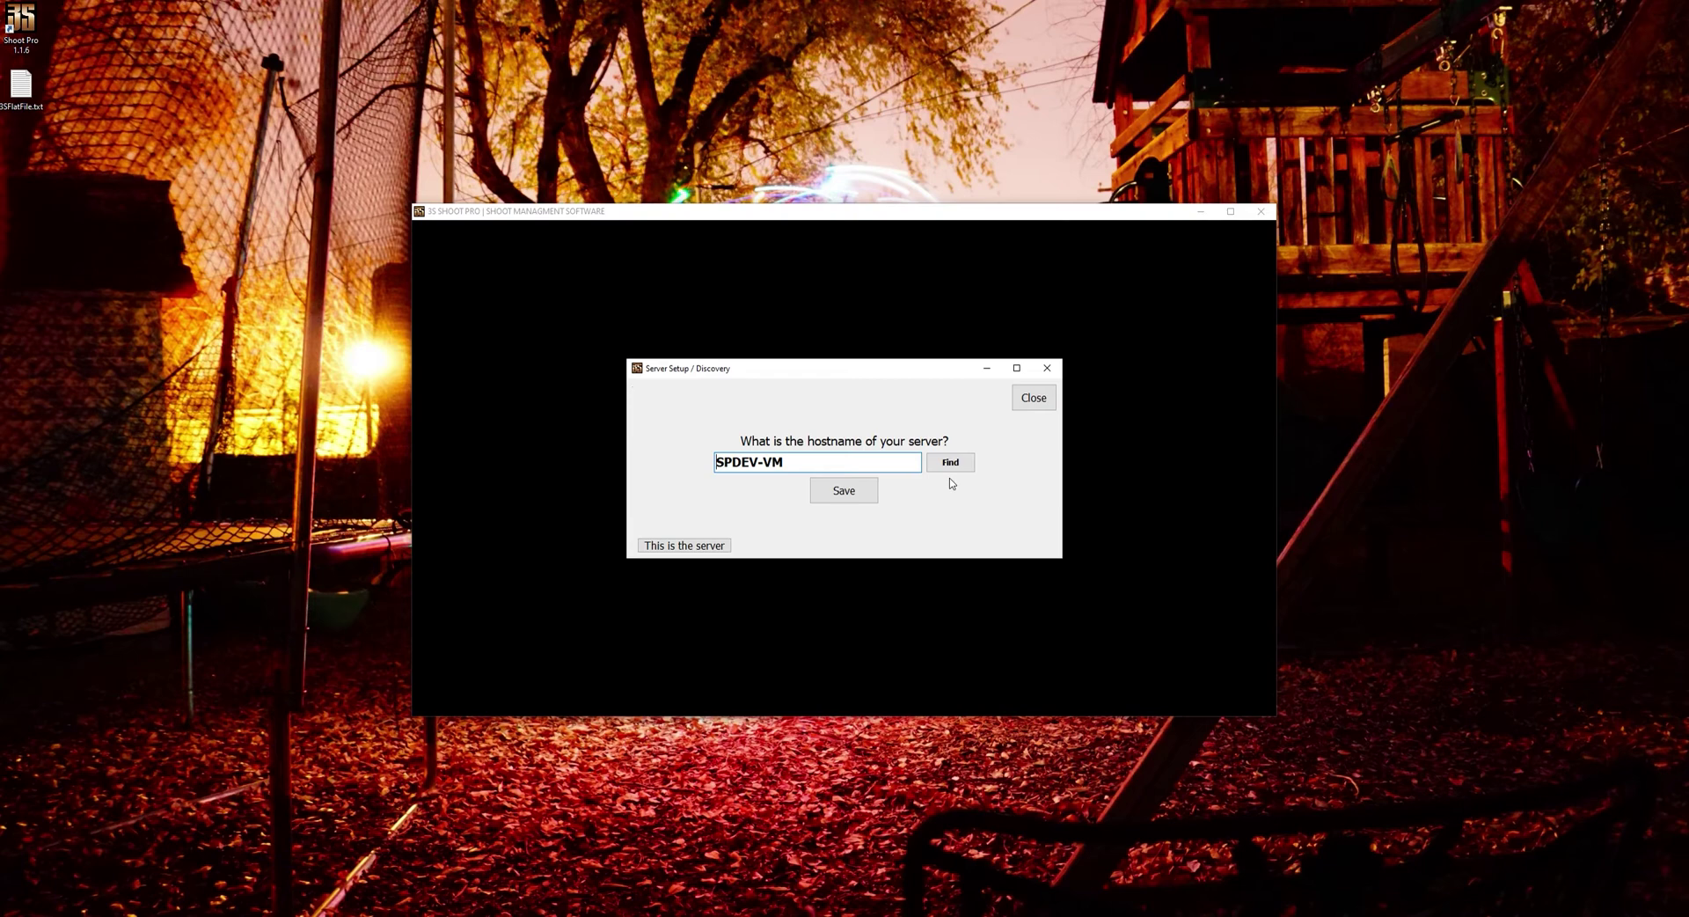
click(683, 546)
Step: Accept the server confirmation and review the Tournament Parameters Setup's classification discount settings
click(818, 514)
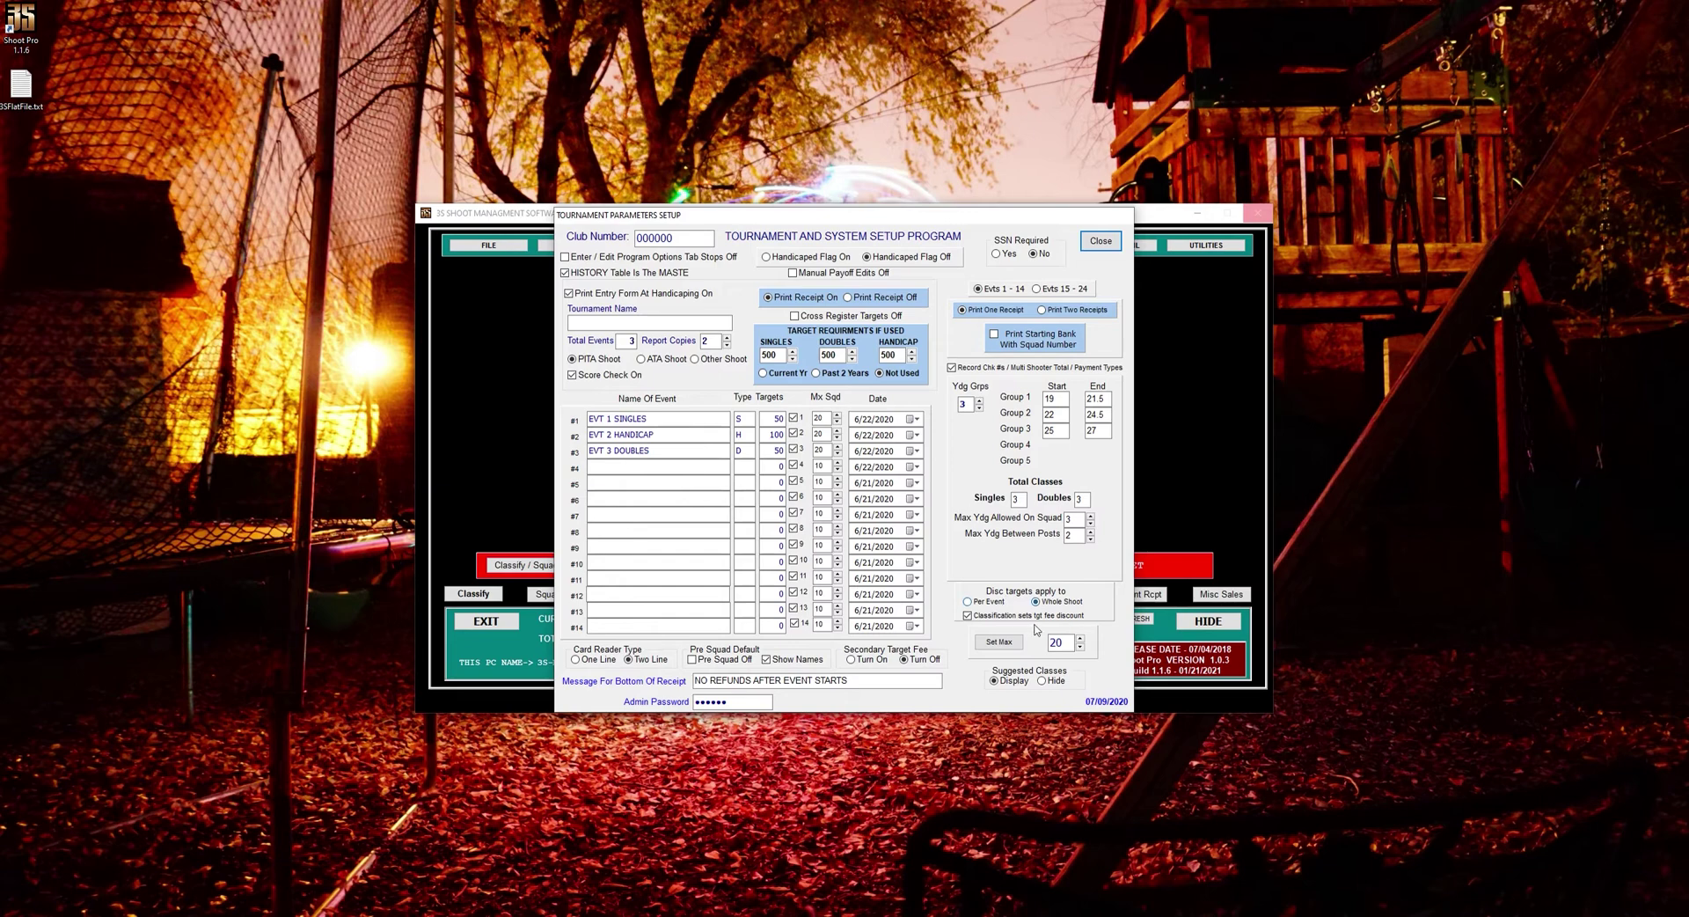
mouse_move(980, 623)
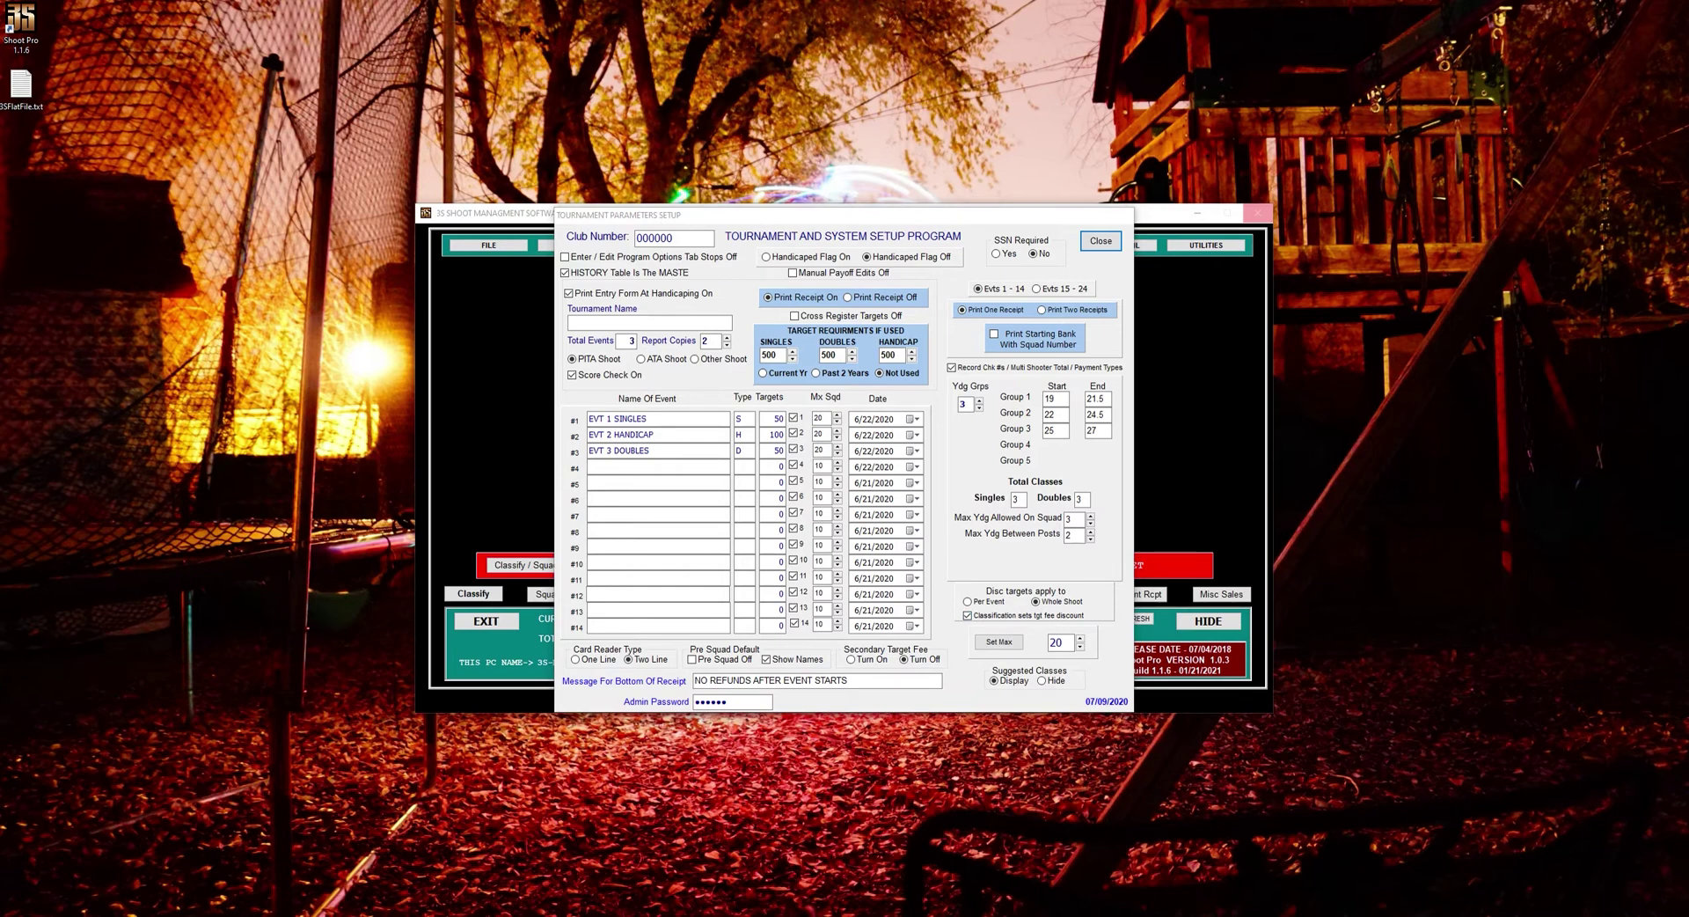
Step: Maximize the Foxit manual and read the Category Based Discounts pages 293–296
drag(704, 916, 759, 132)
double_click(758, 132)
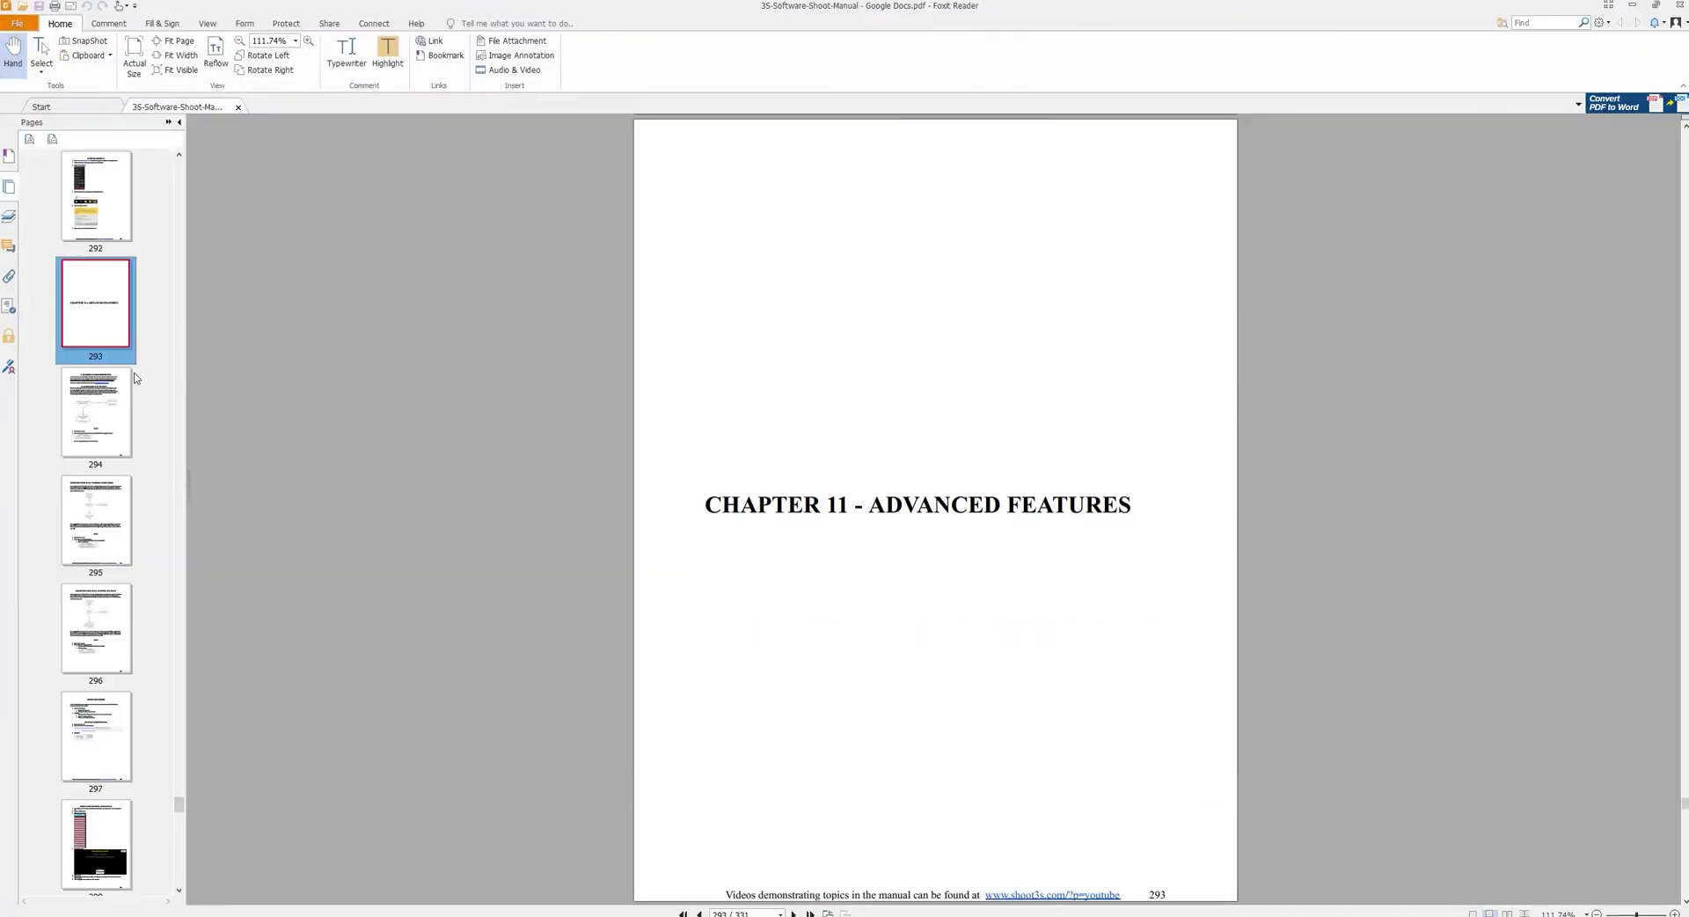
scroll(783, 295, down, 3)
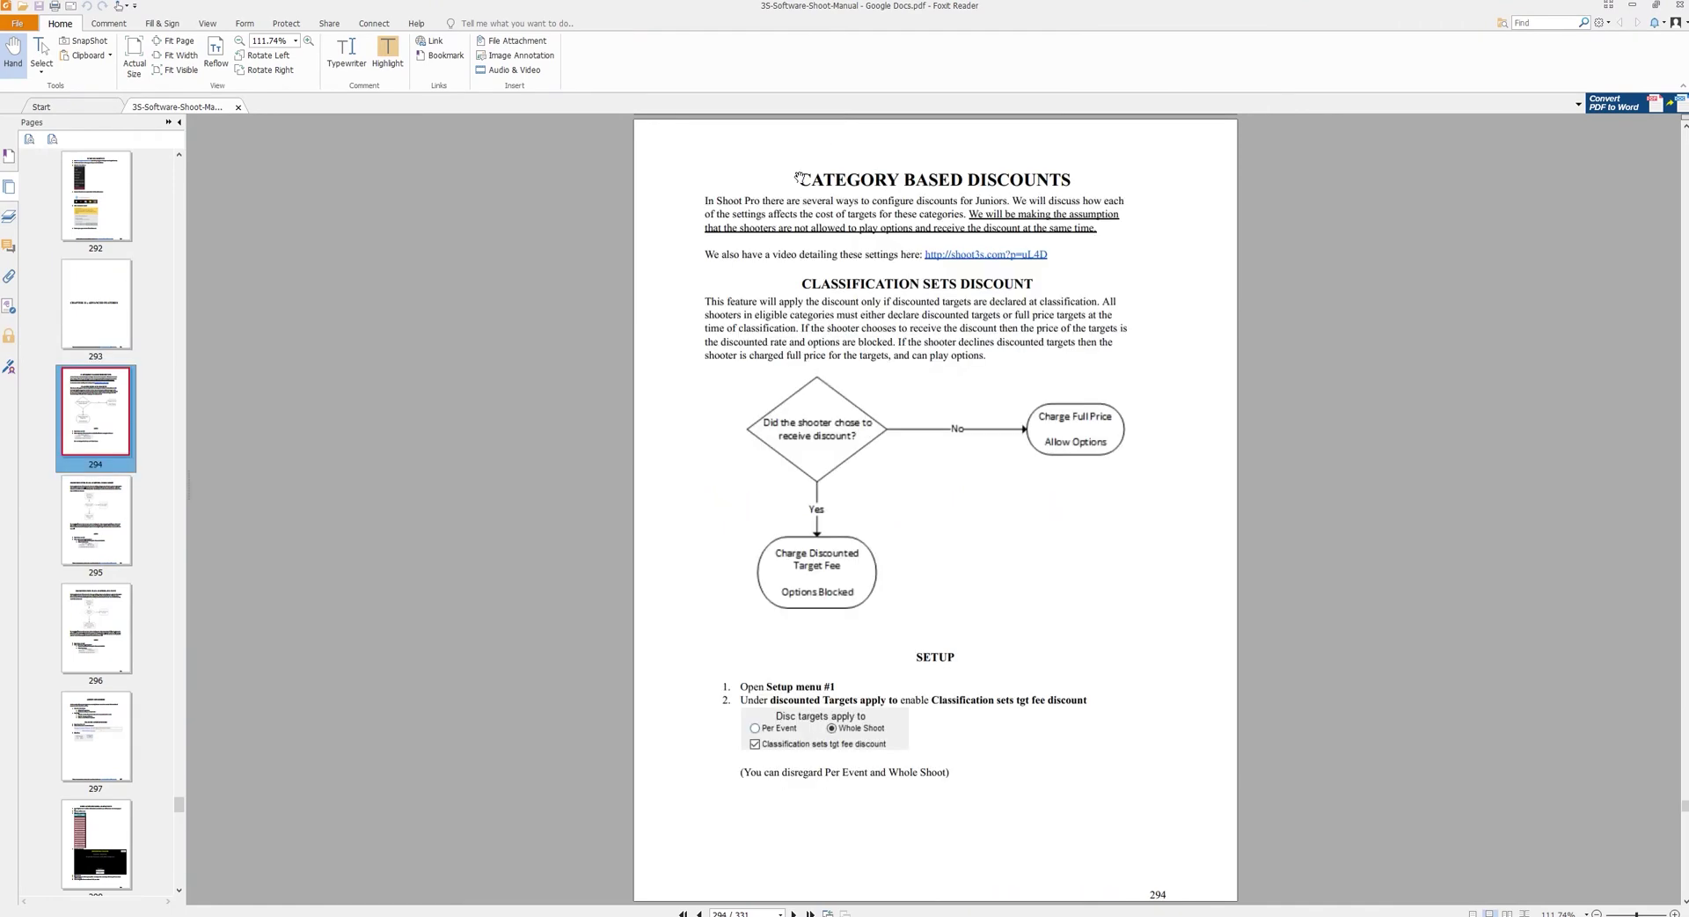
scroll(846, 250, down, 5)
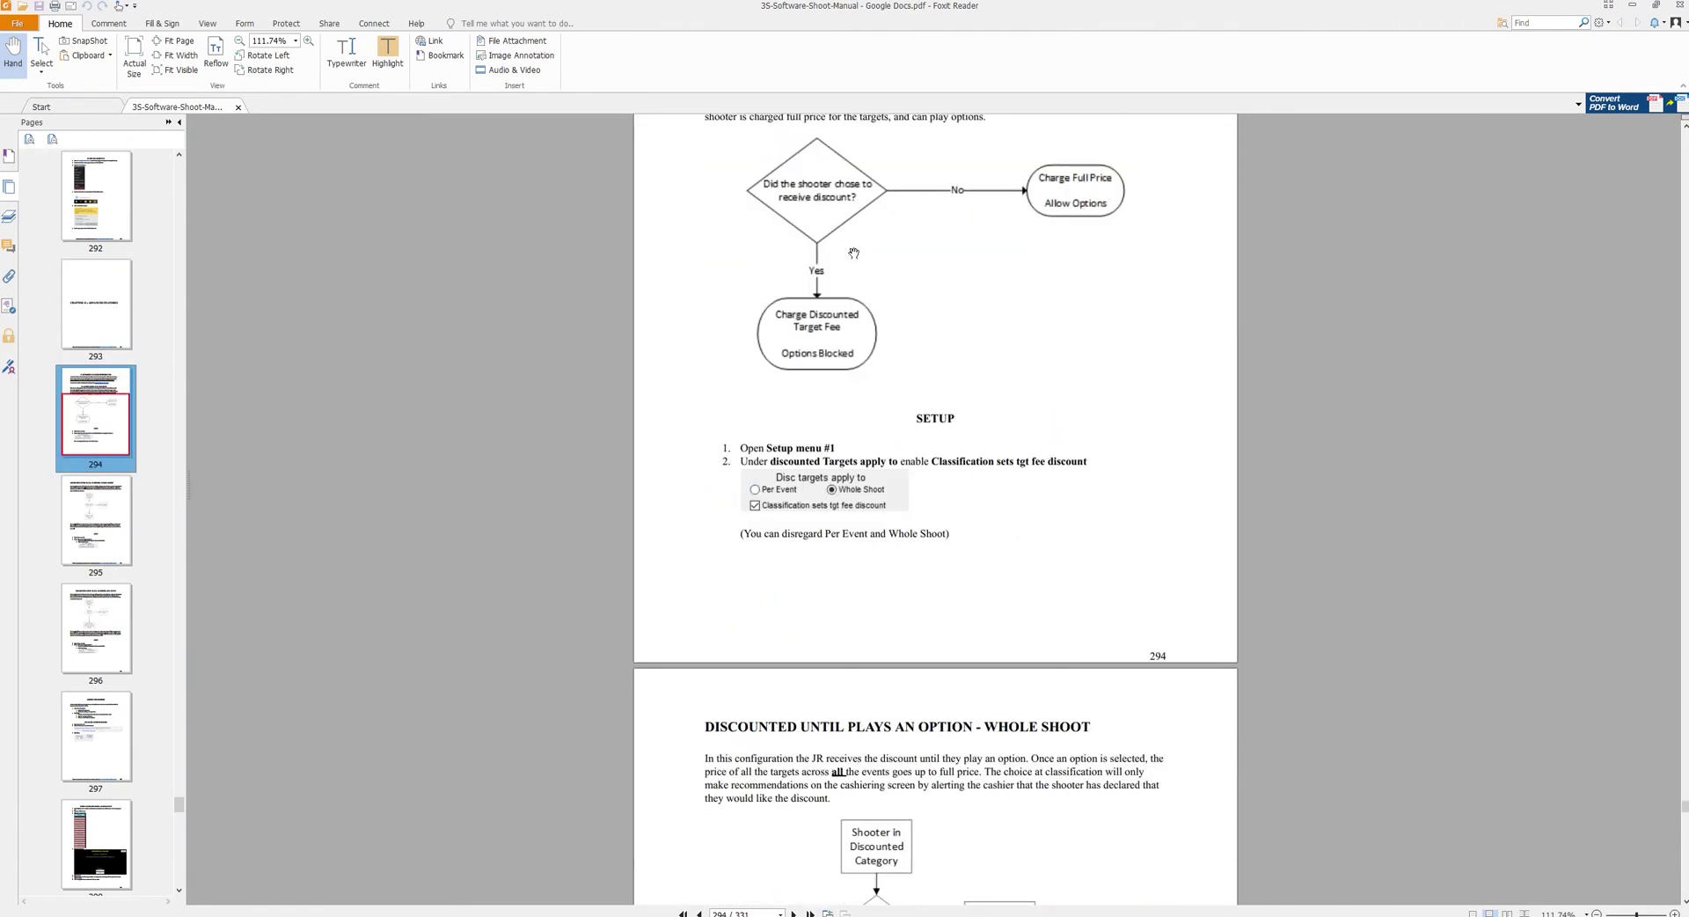
scroll(860, 261, down, 3)
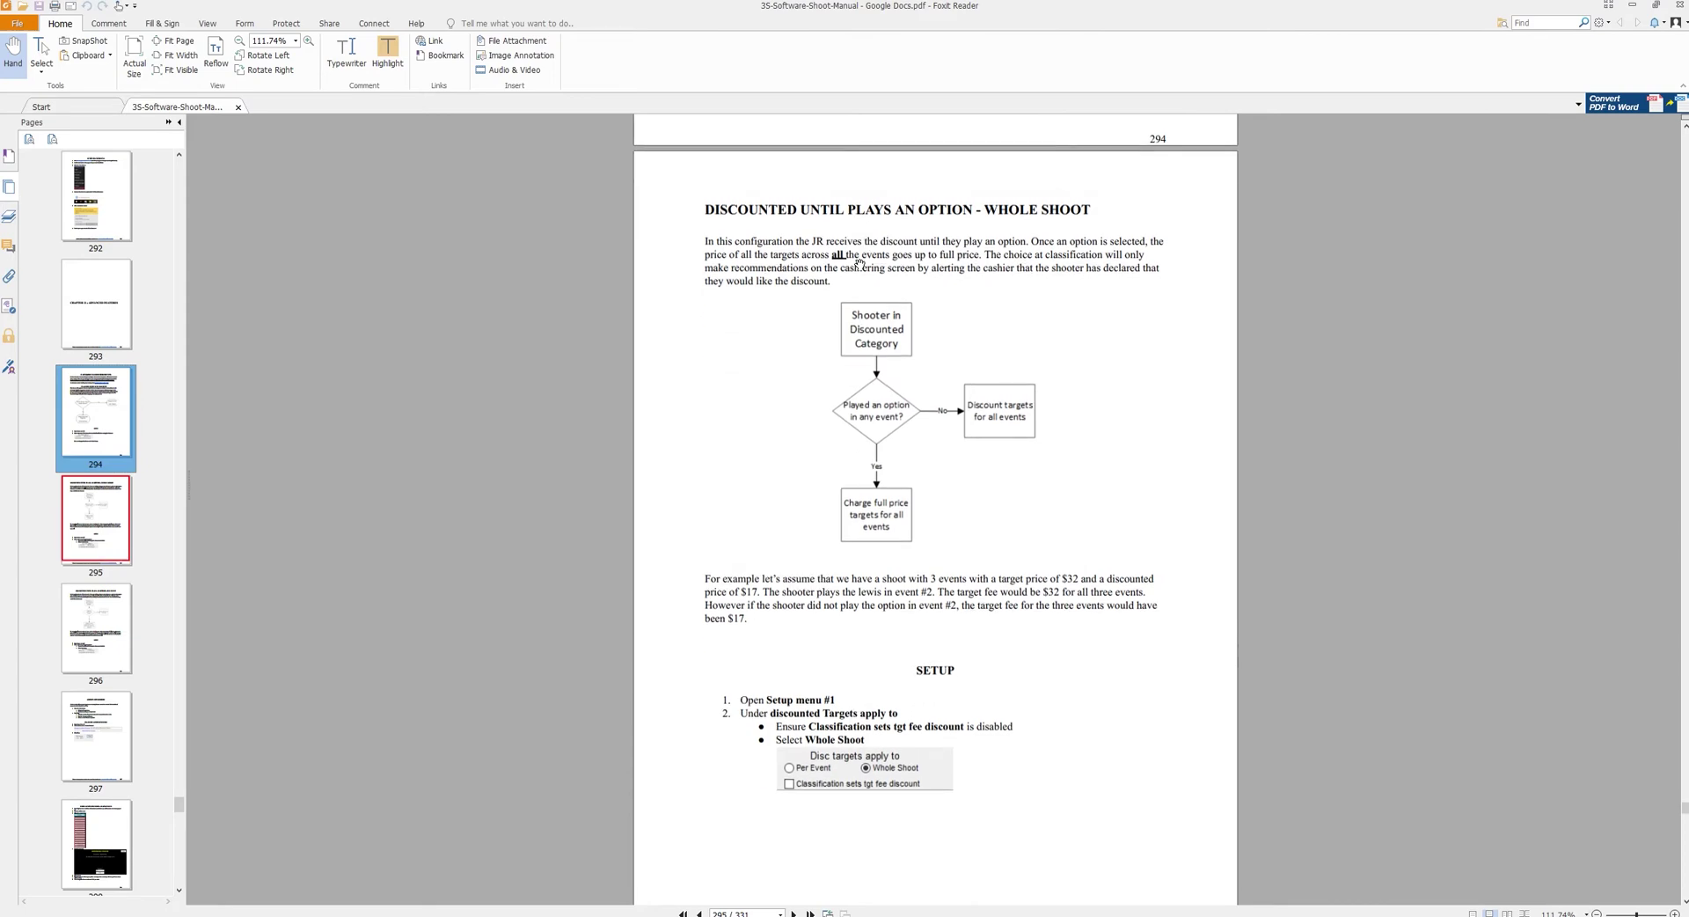
scroll(860, 261, down, 6)
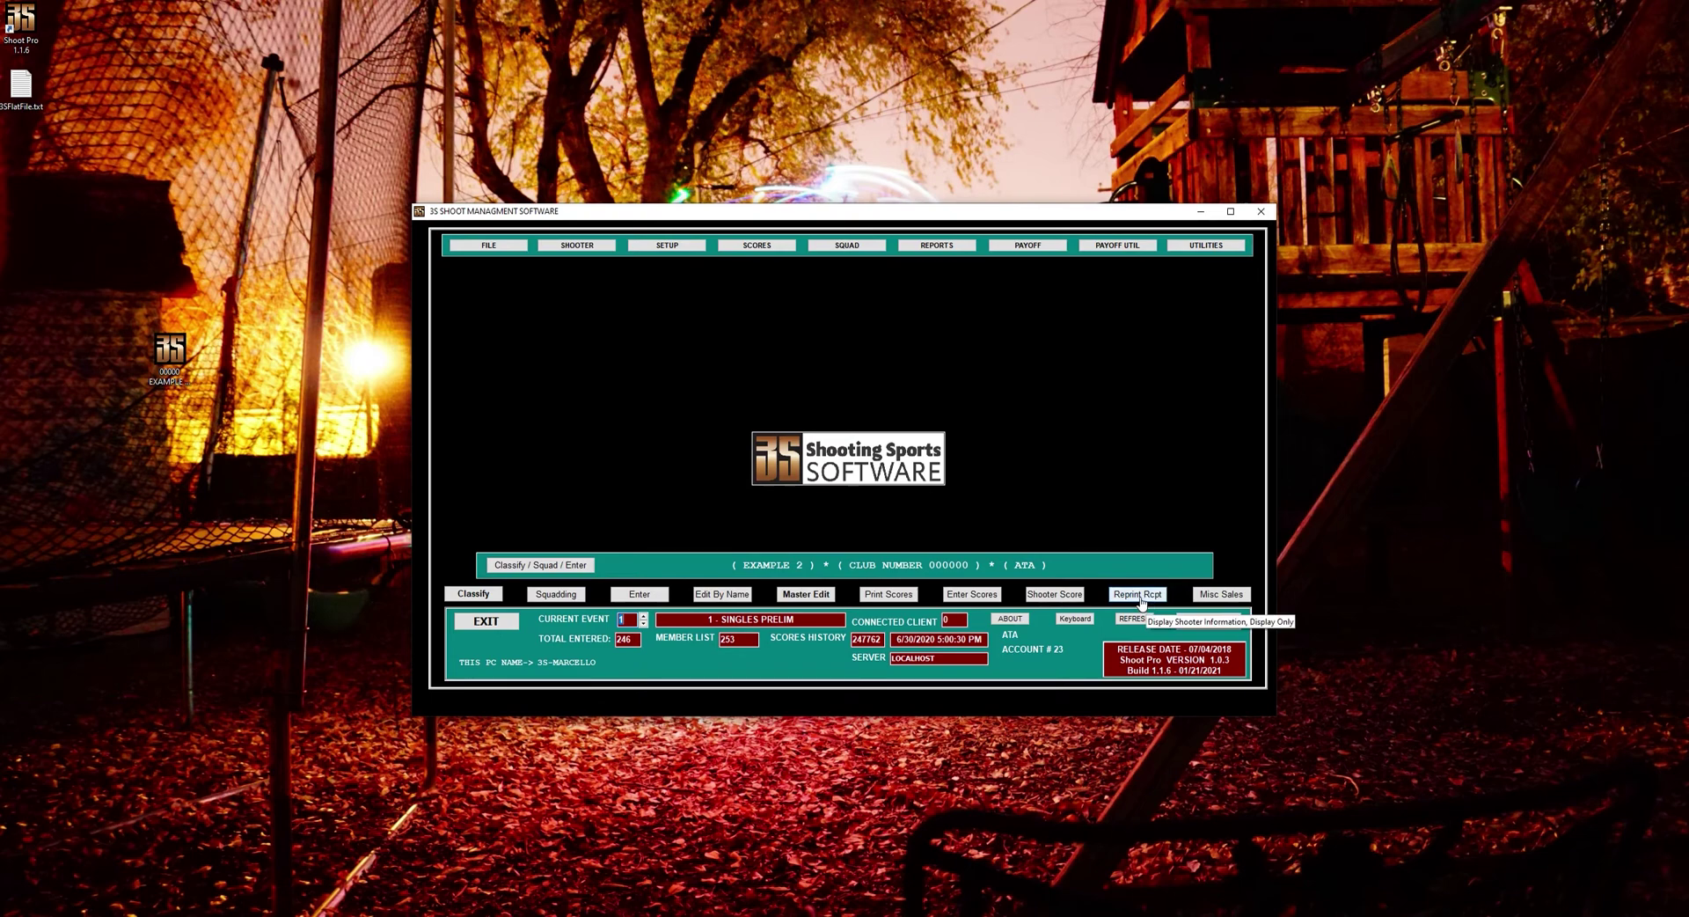
Step: Open Reprint Shooter Receipt and select the 7/1/2020 4:59:01 PM receipt in the history
click(1115, 602)
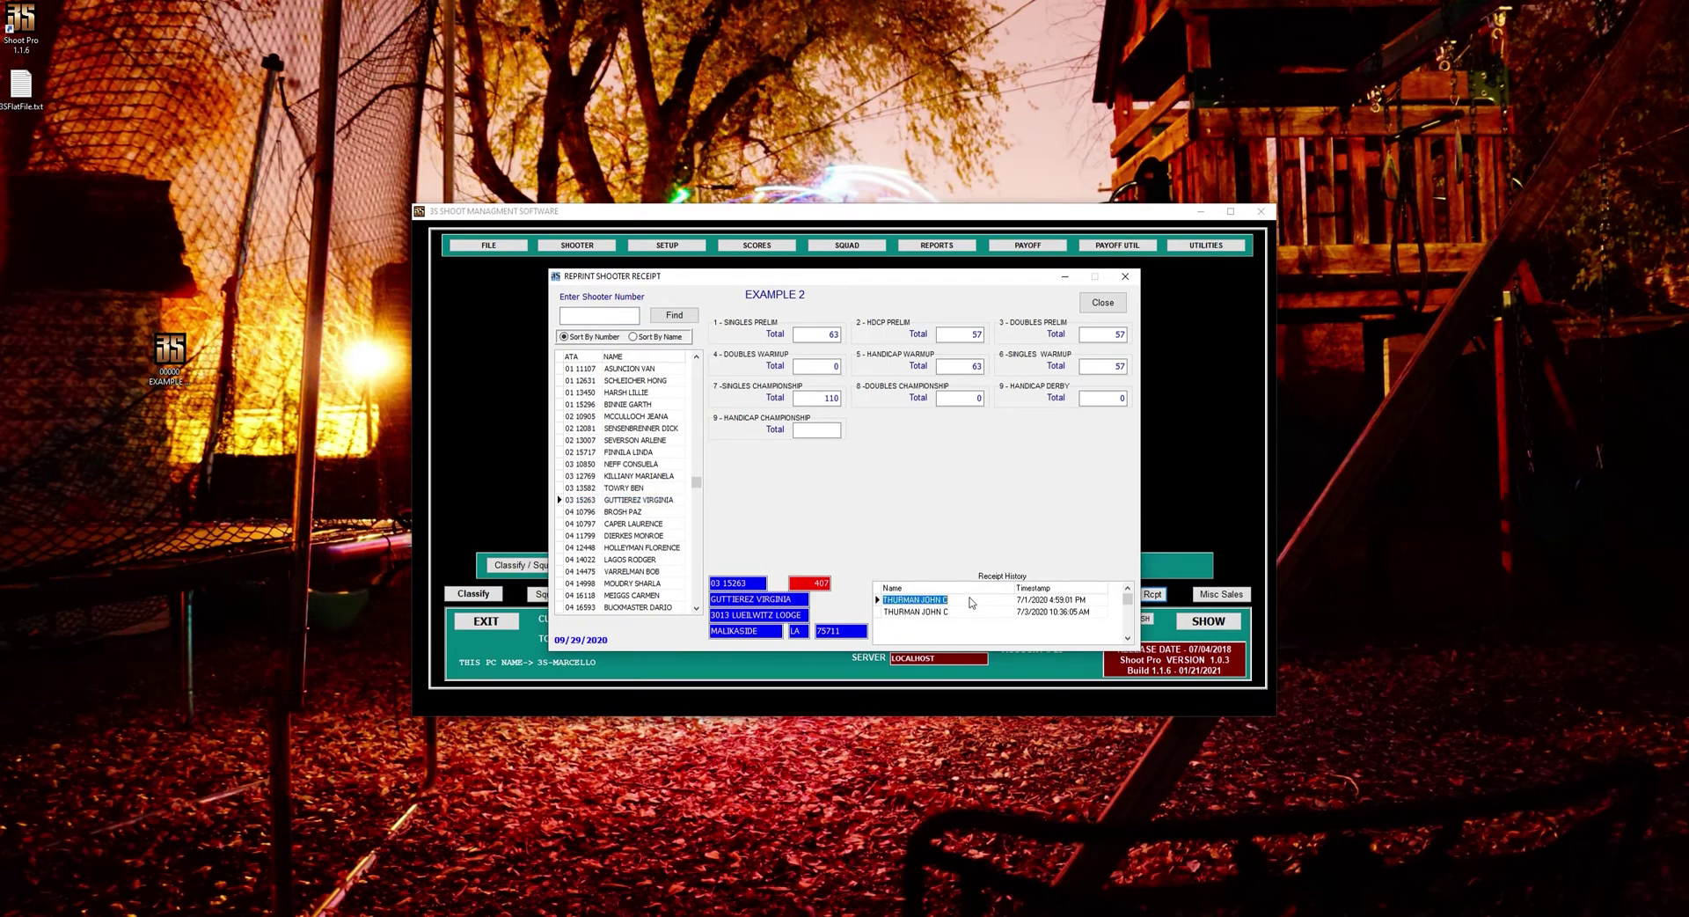
click(1049, 600)
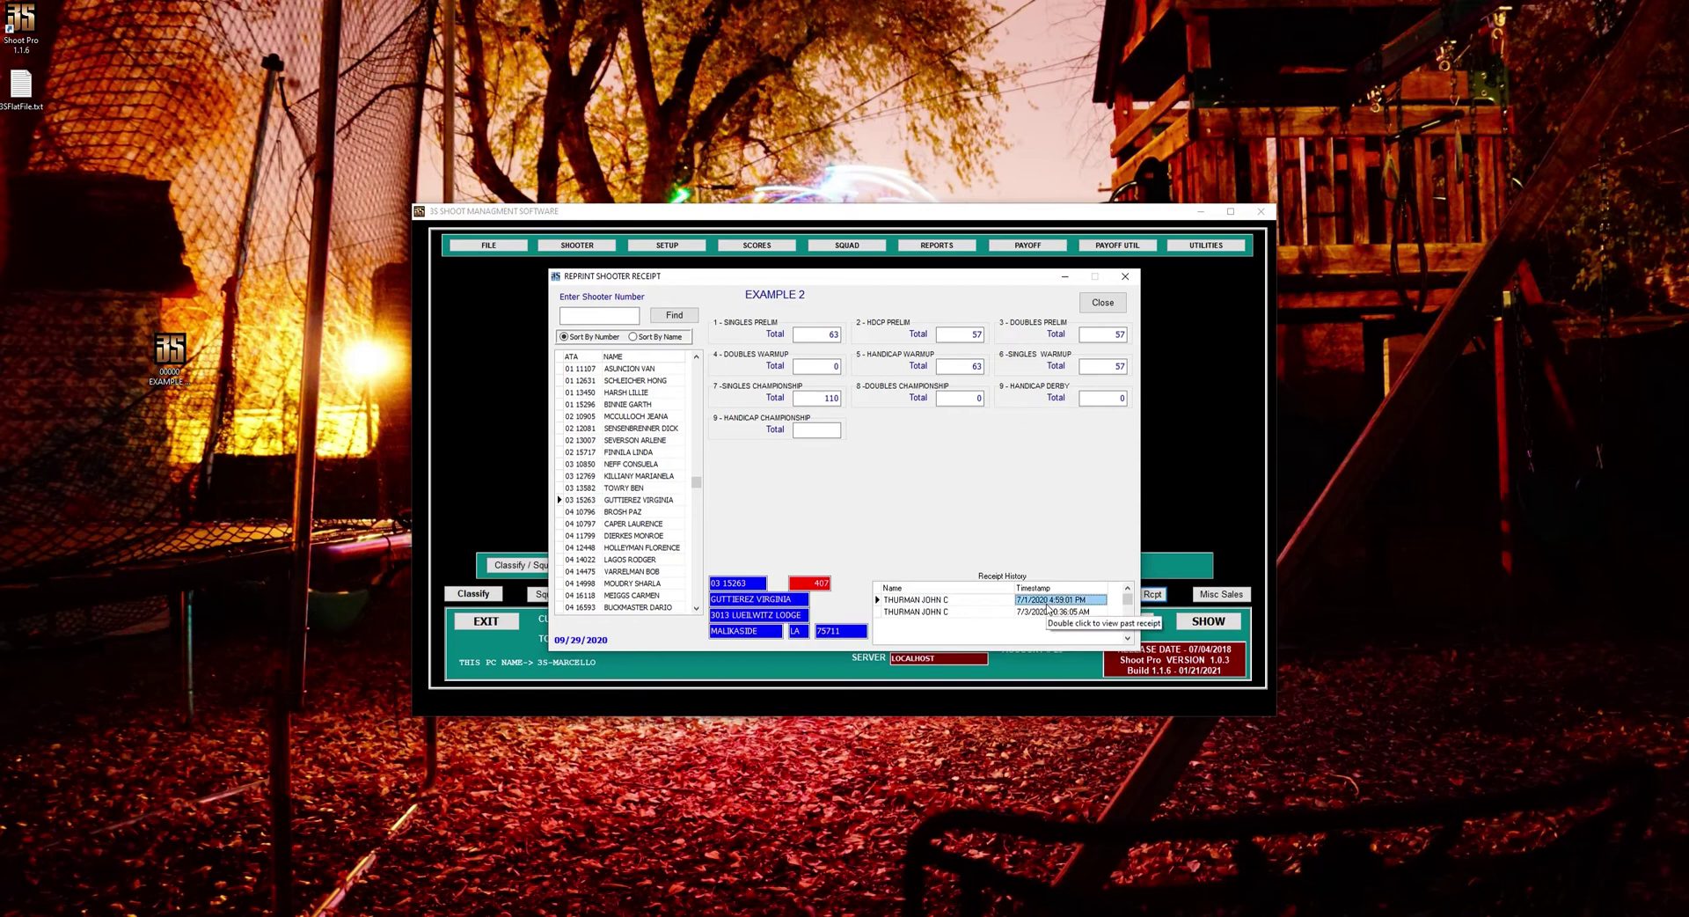
Step: View the full 7/1/2020 receipt PDF totaling $464.00, then close Foxit Reader
double_click(1049, 605)
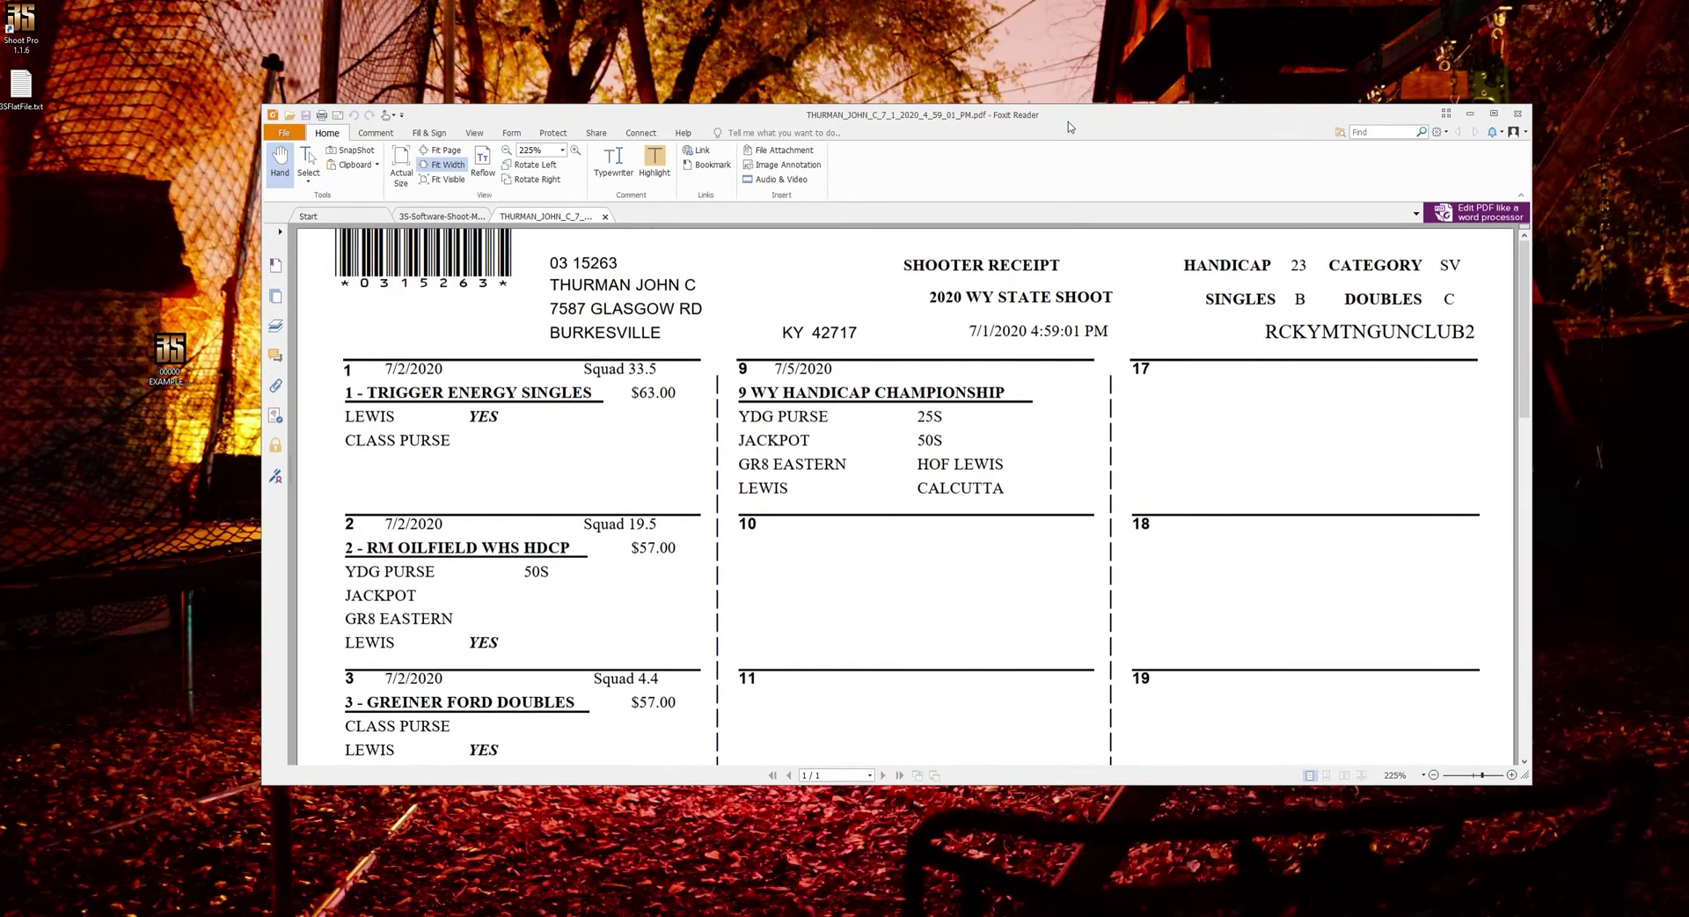
scroll(1077, 209, down, 5)
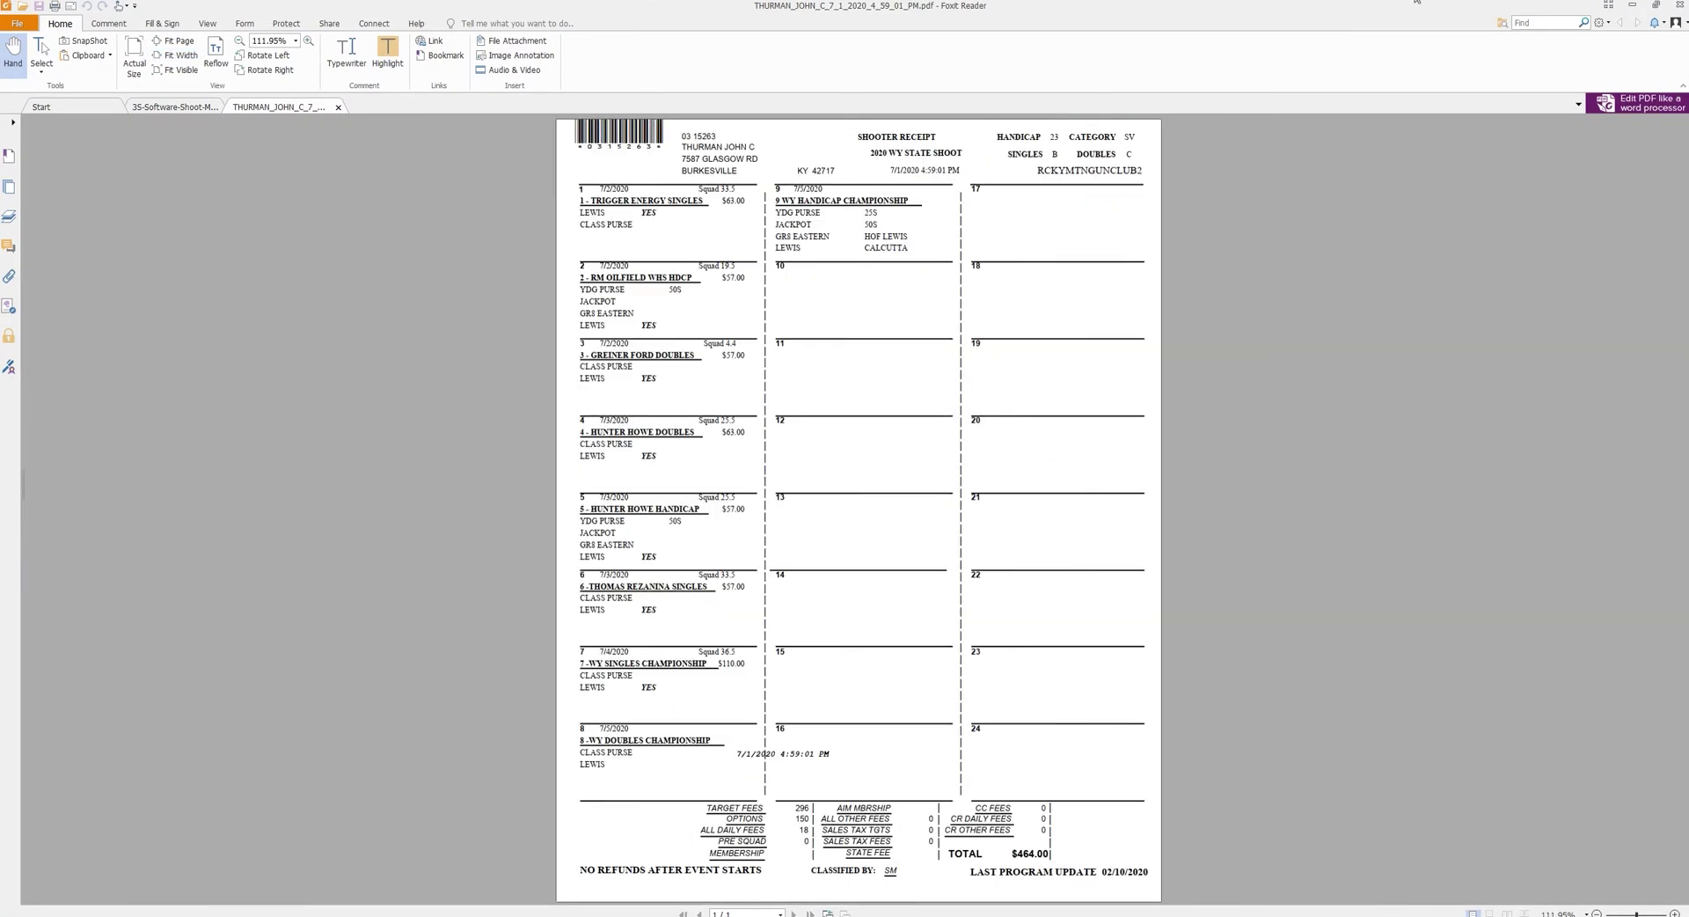
key(alt+F4)
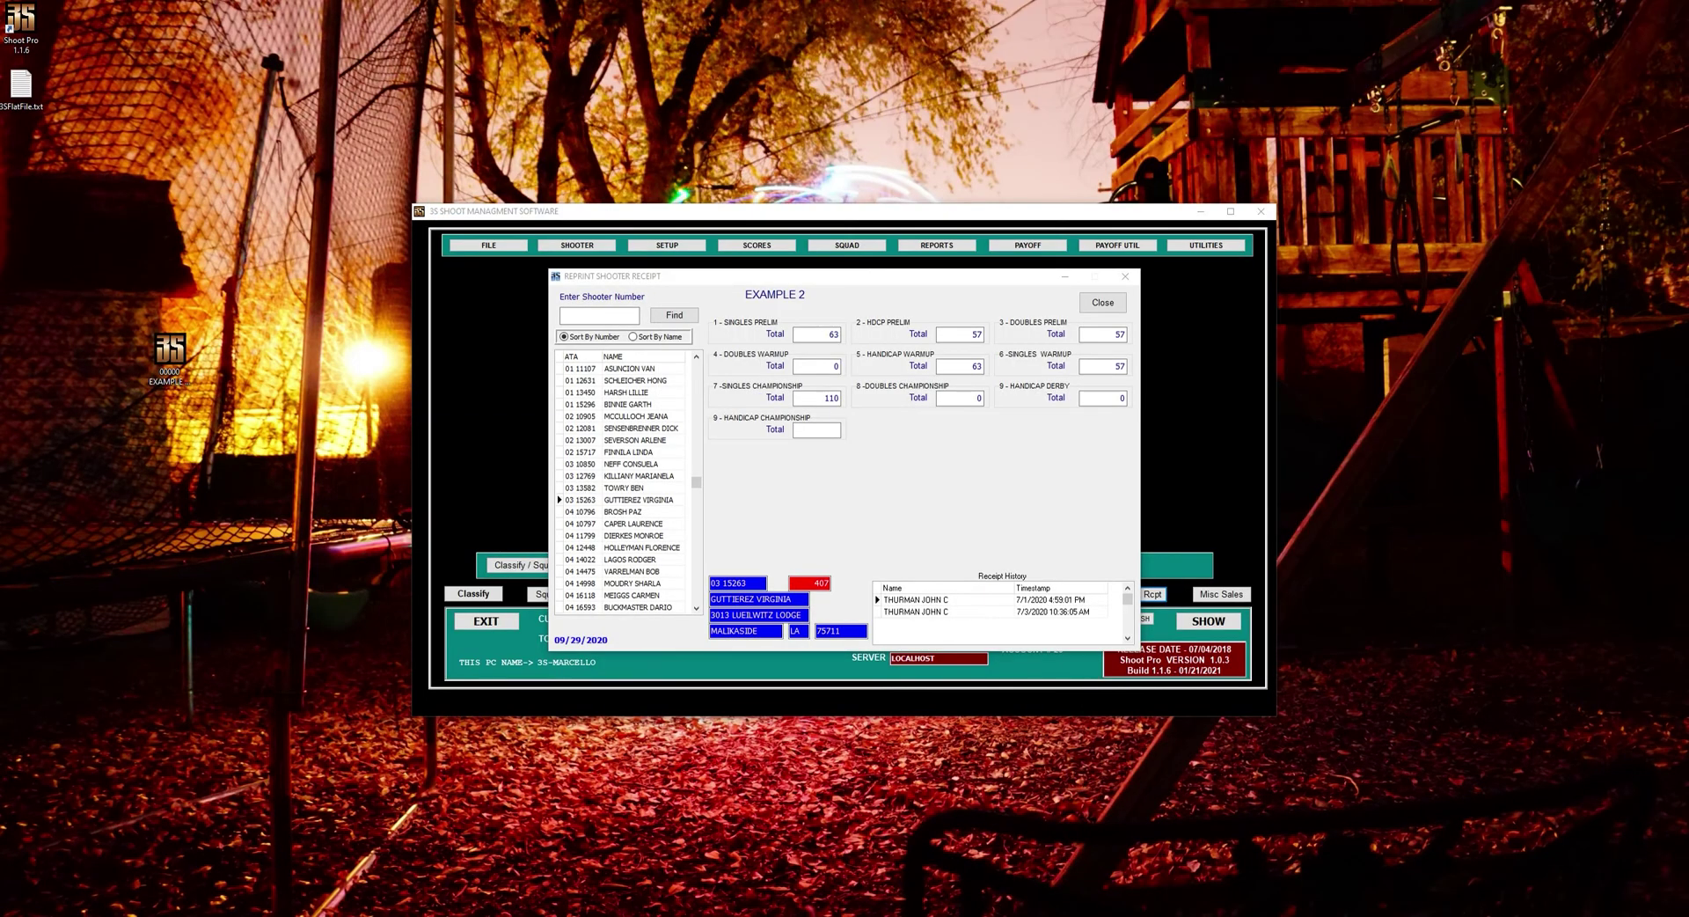
Step: Browse other shooters' details and receipts further down the shooter list
click(660, 511)
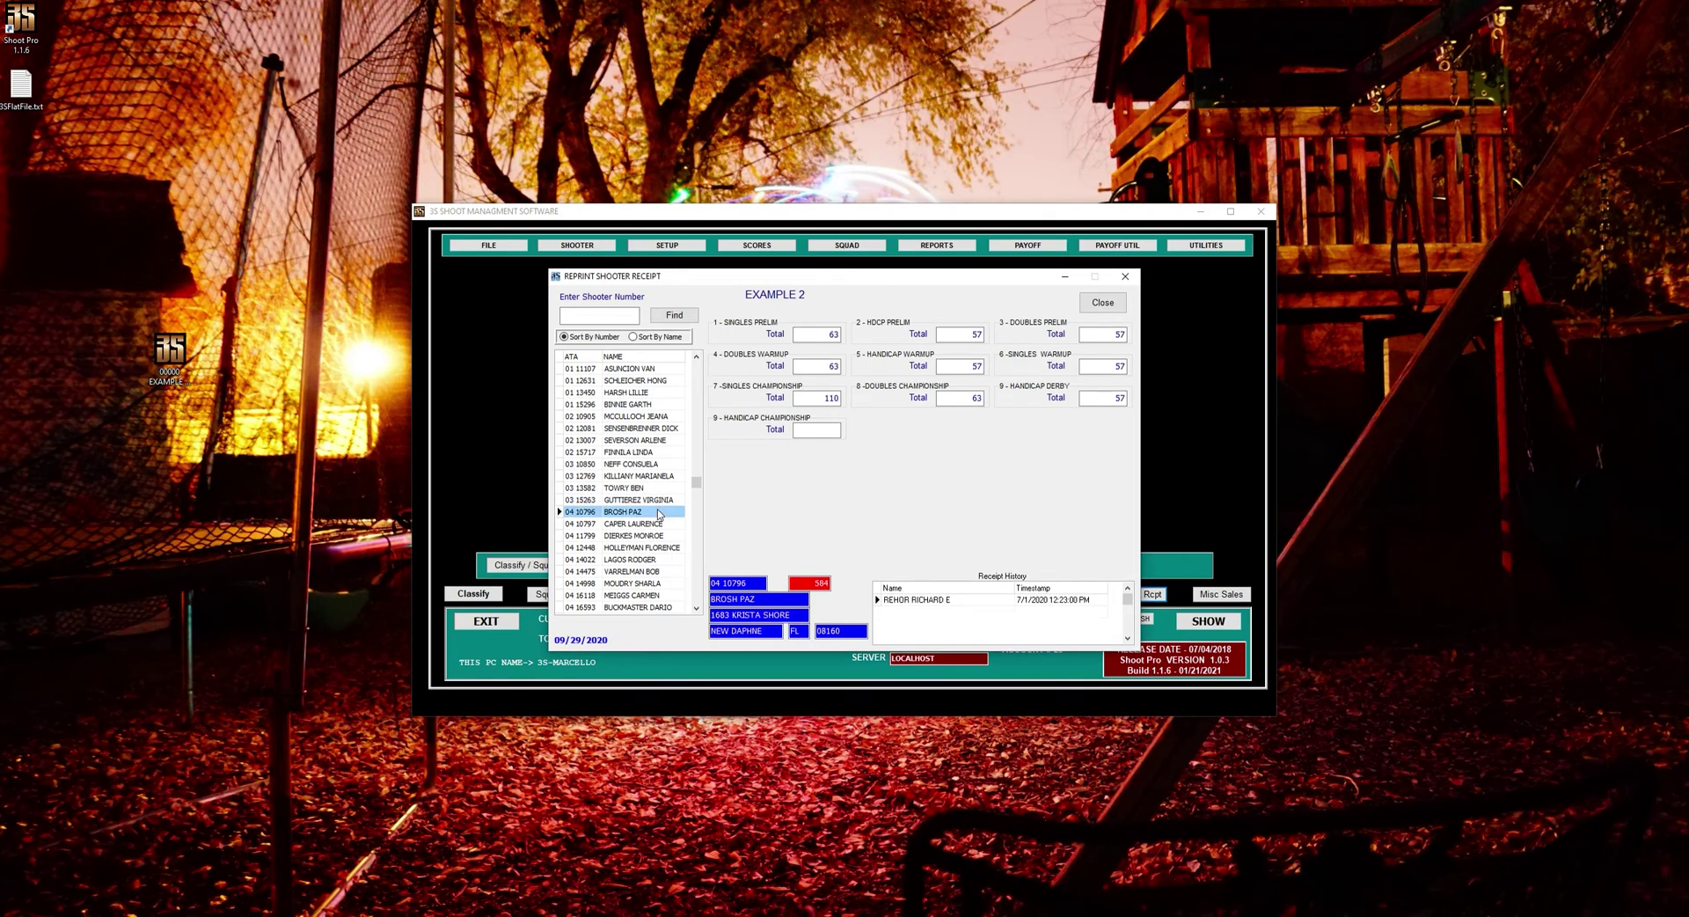
click(663, 535)
key(Down)
key(Down)
key(Down)
key(Down)
key(Down)
key(Down)
key(Down)
key(Down)
key(Down)
key(Down)
key(Down)
key(Down)
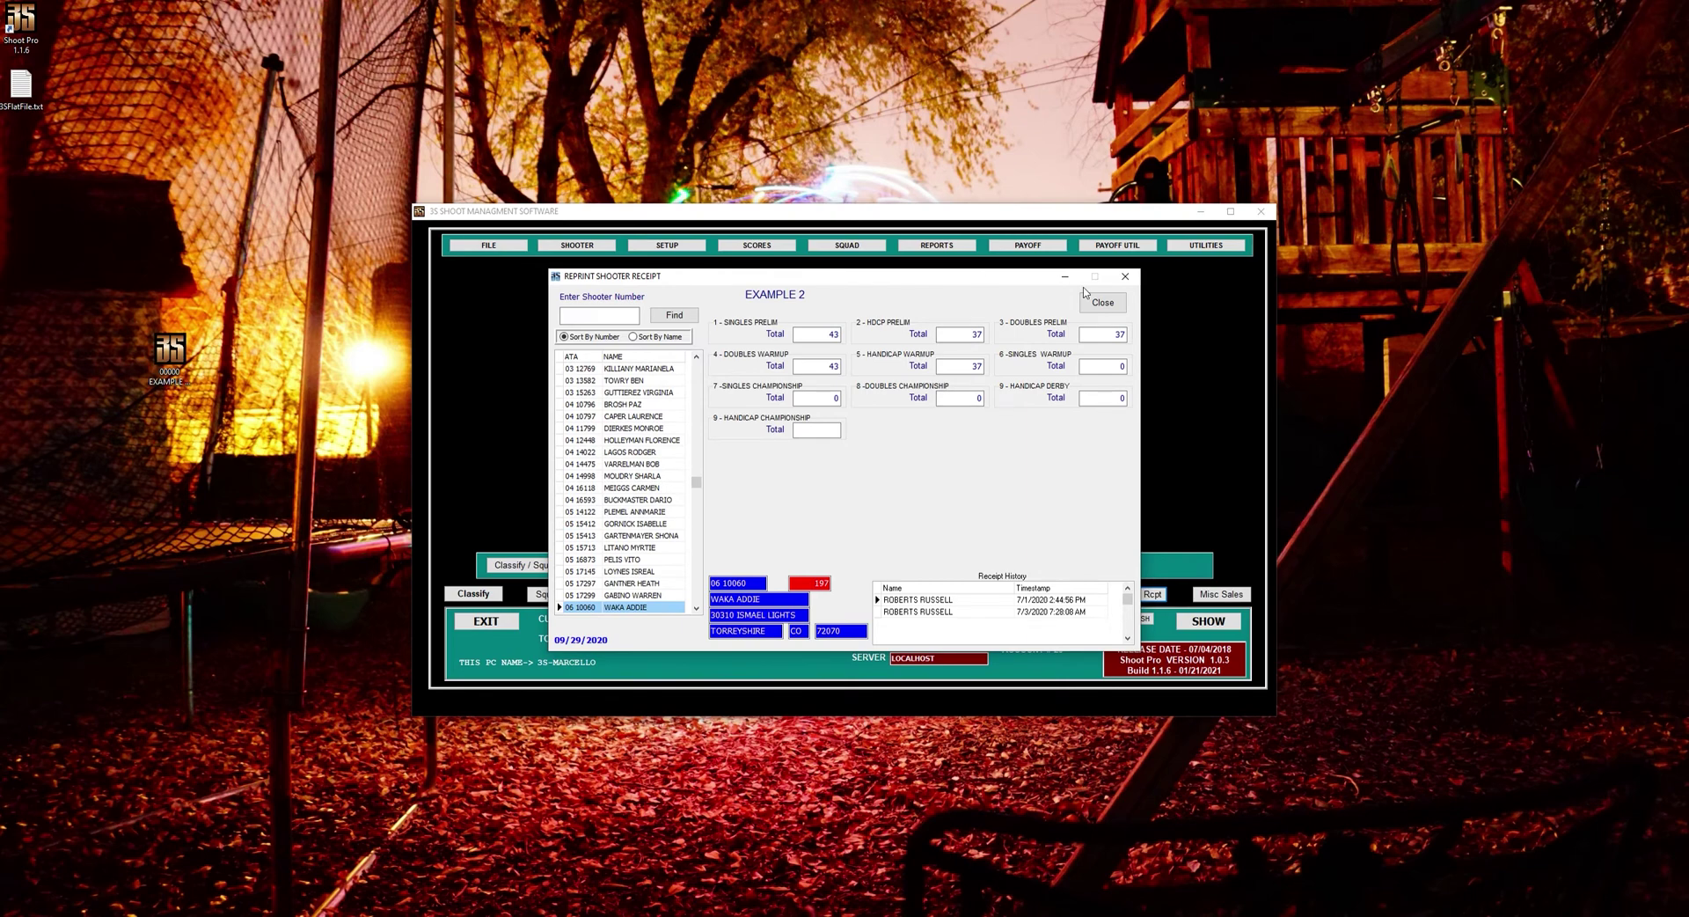
Step: Sort shooters by name, find BATTY, and preview then close their reprinted receipt
click(634, 337)
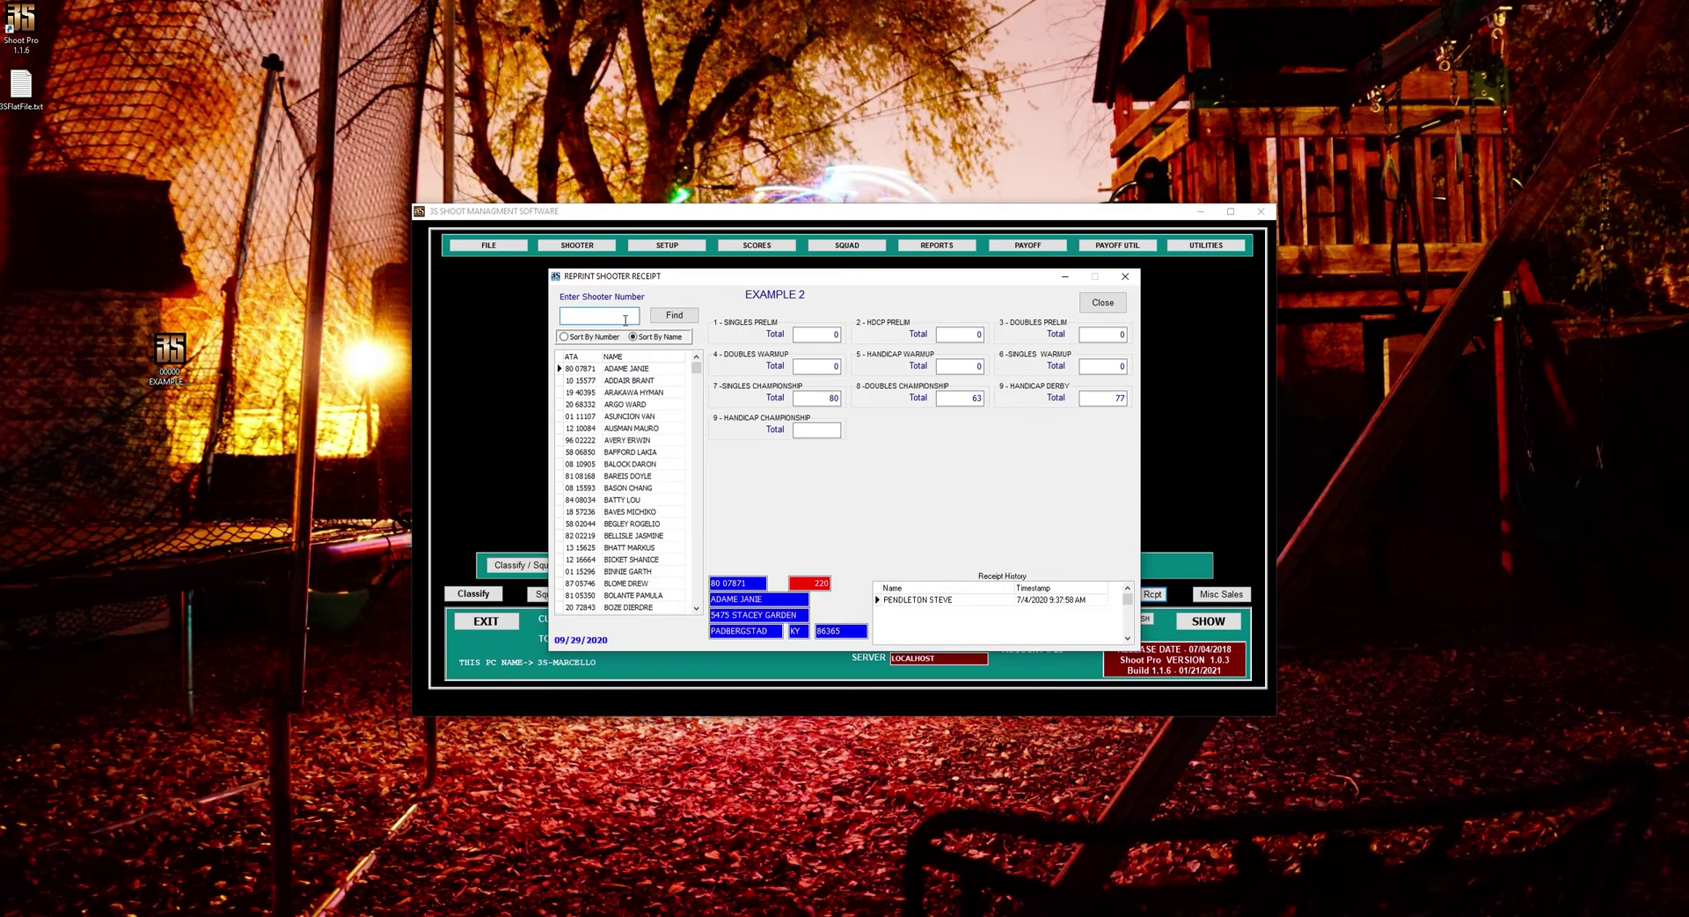
text(BATTY)
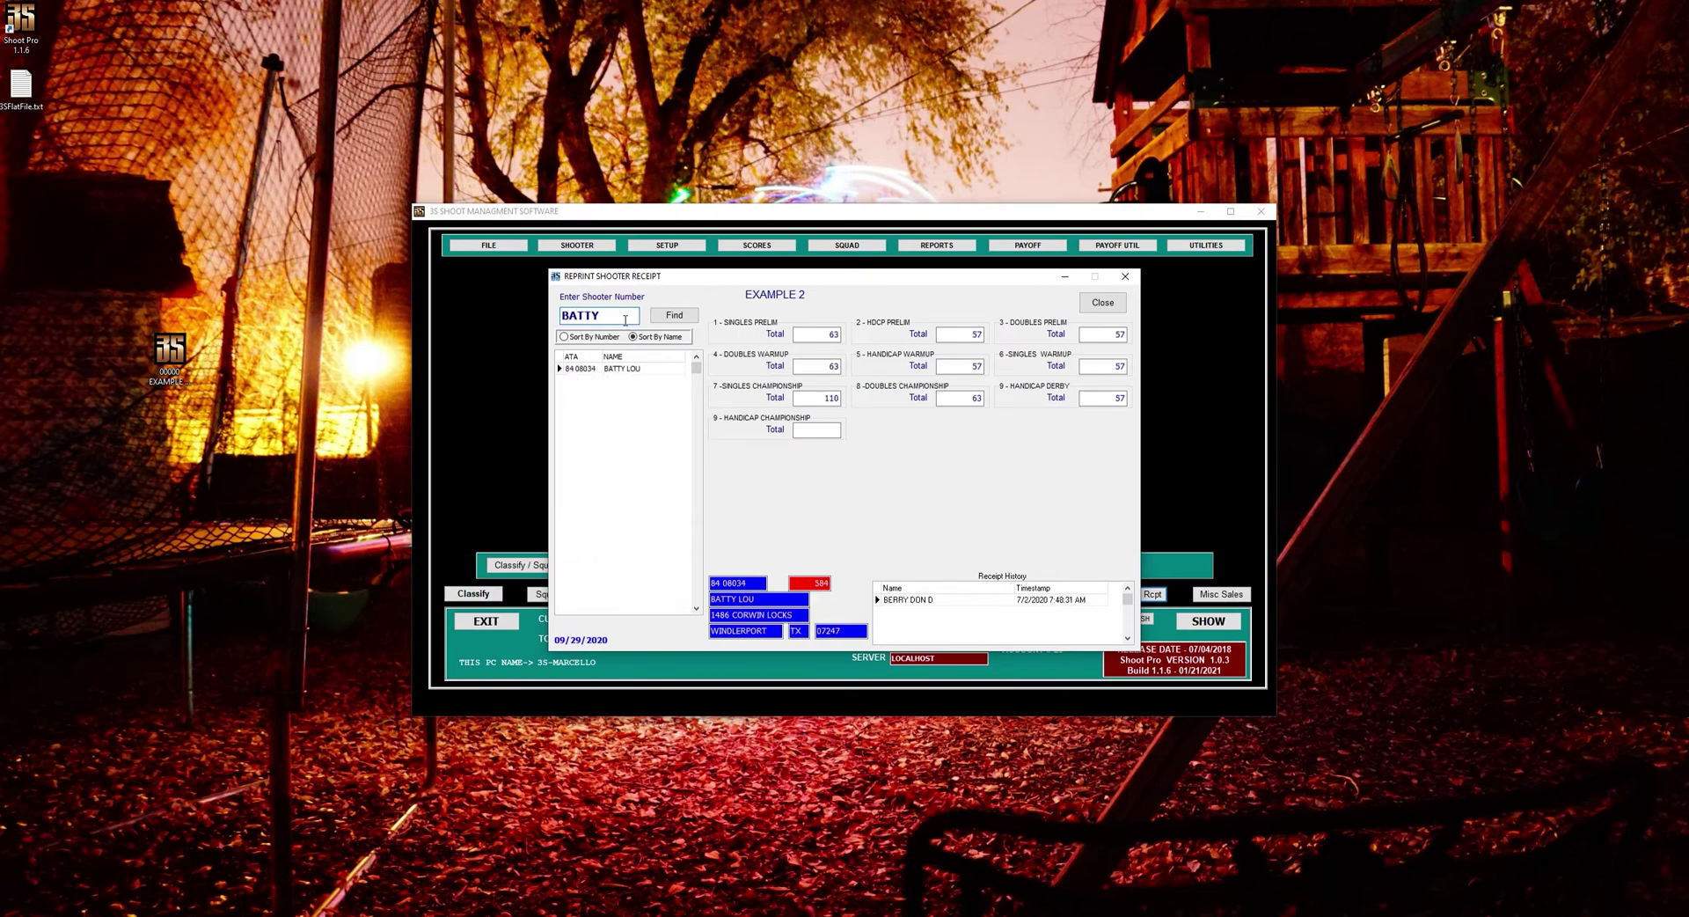
click(621, 368)
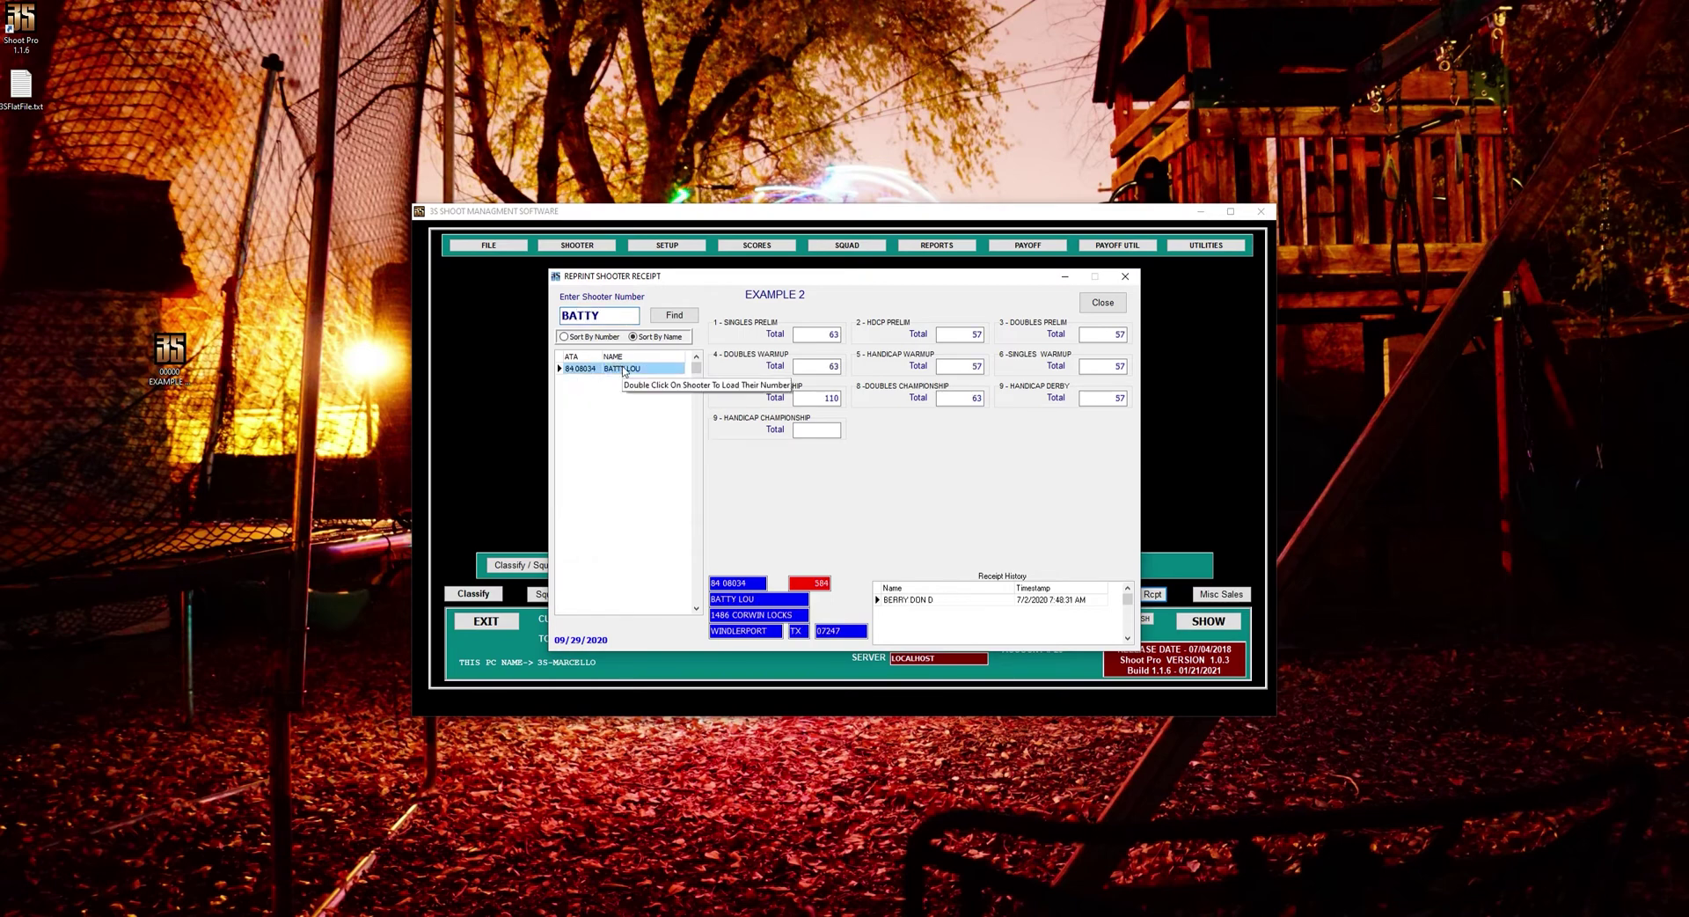
double_click(623, 369)
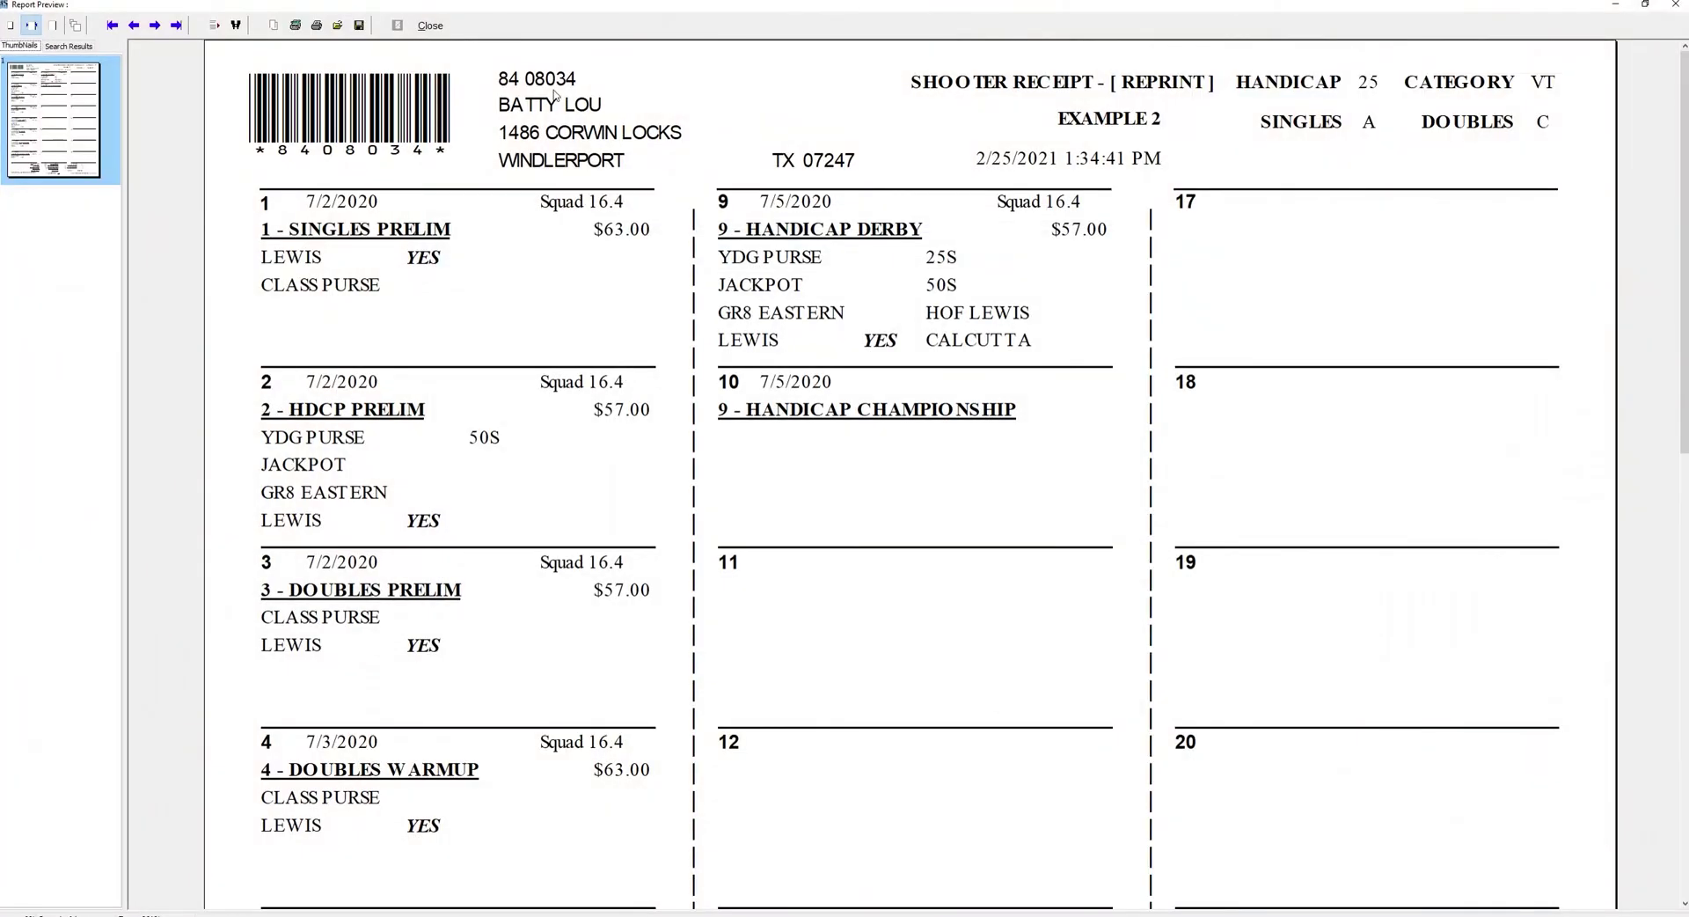
click(430, 25)
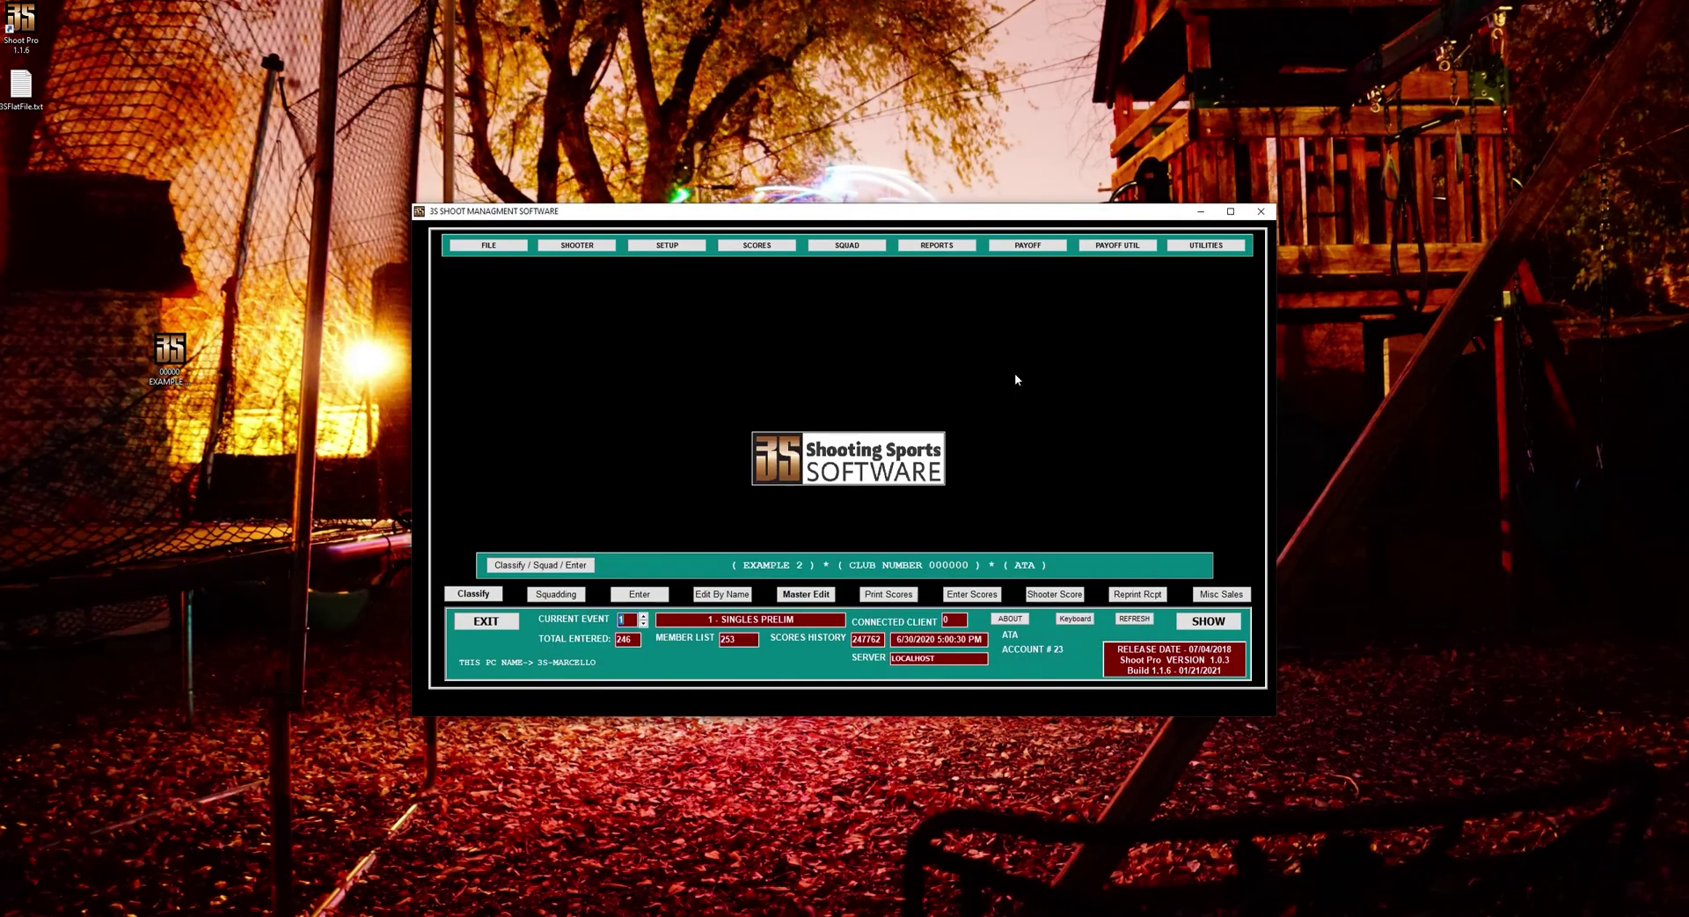
click(910, 592)
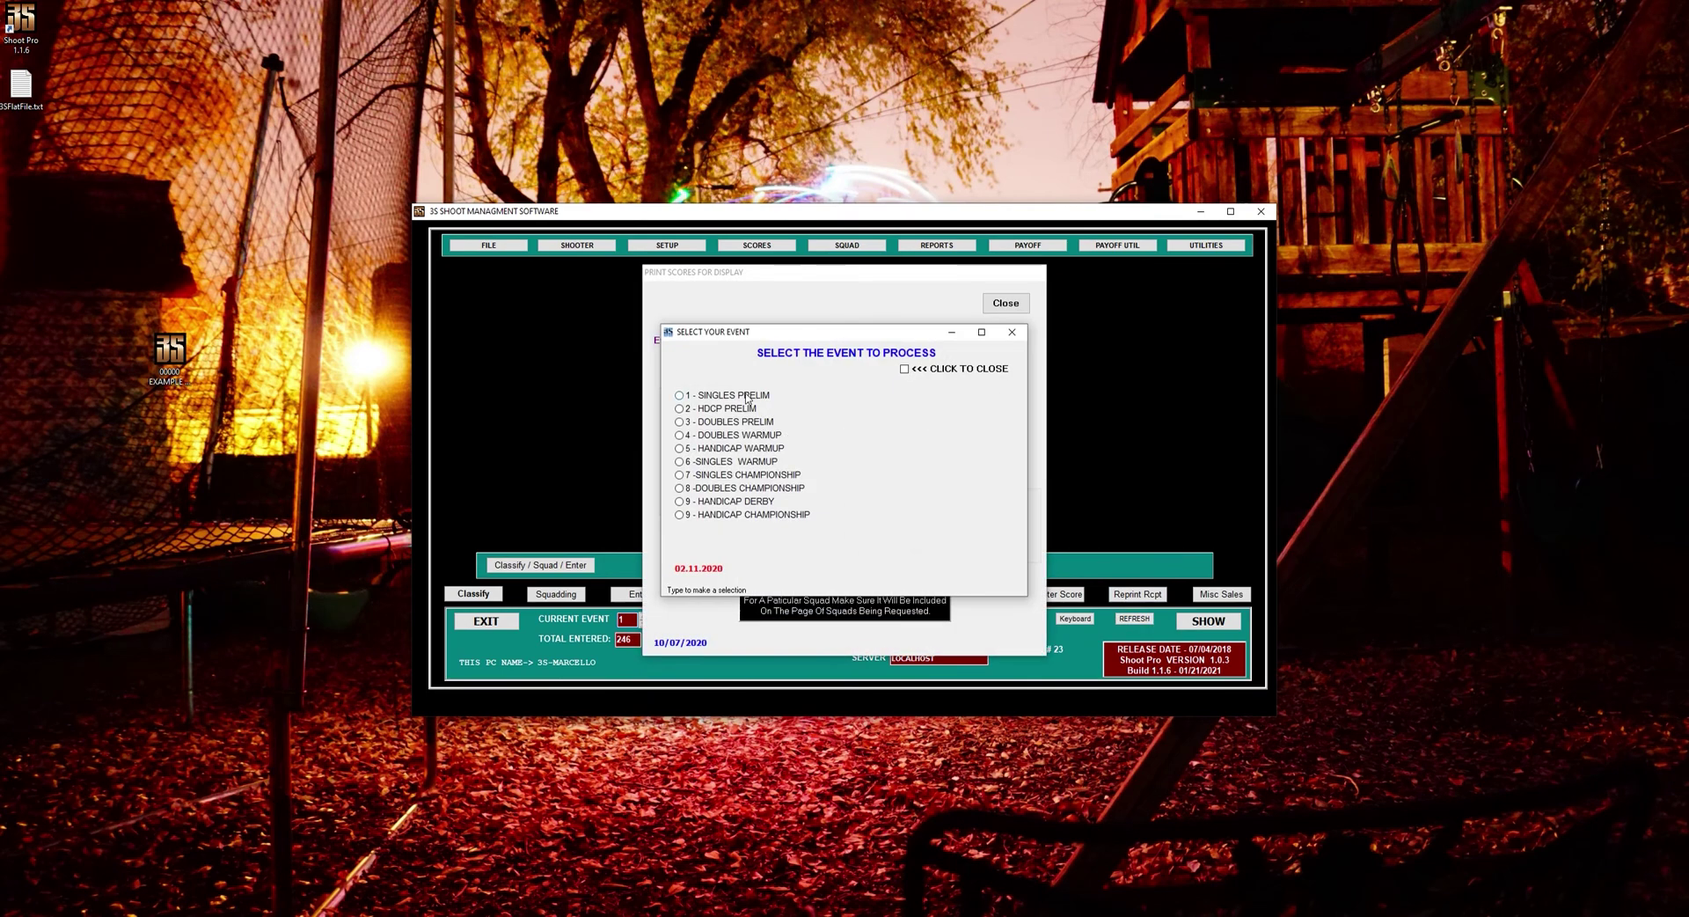
click(749, 396)
click(853, 361)
drag(854, 361, 843, 357)
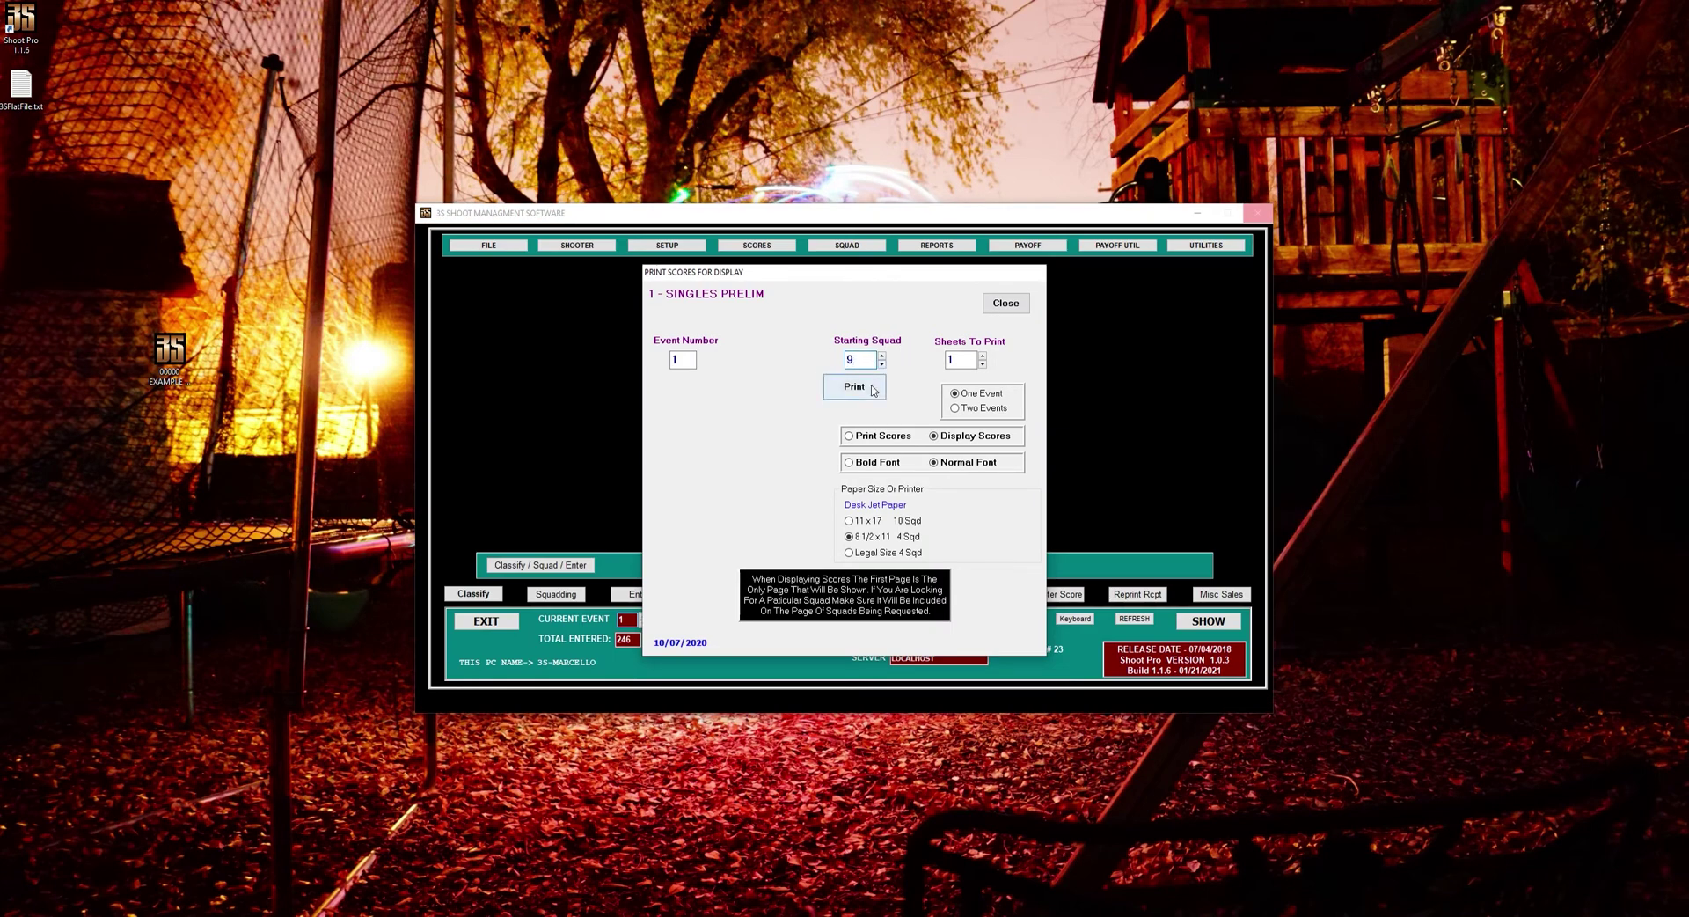
click(872, 385)
click(430, 26)
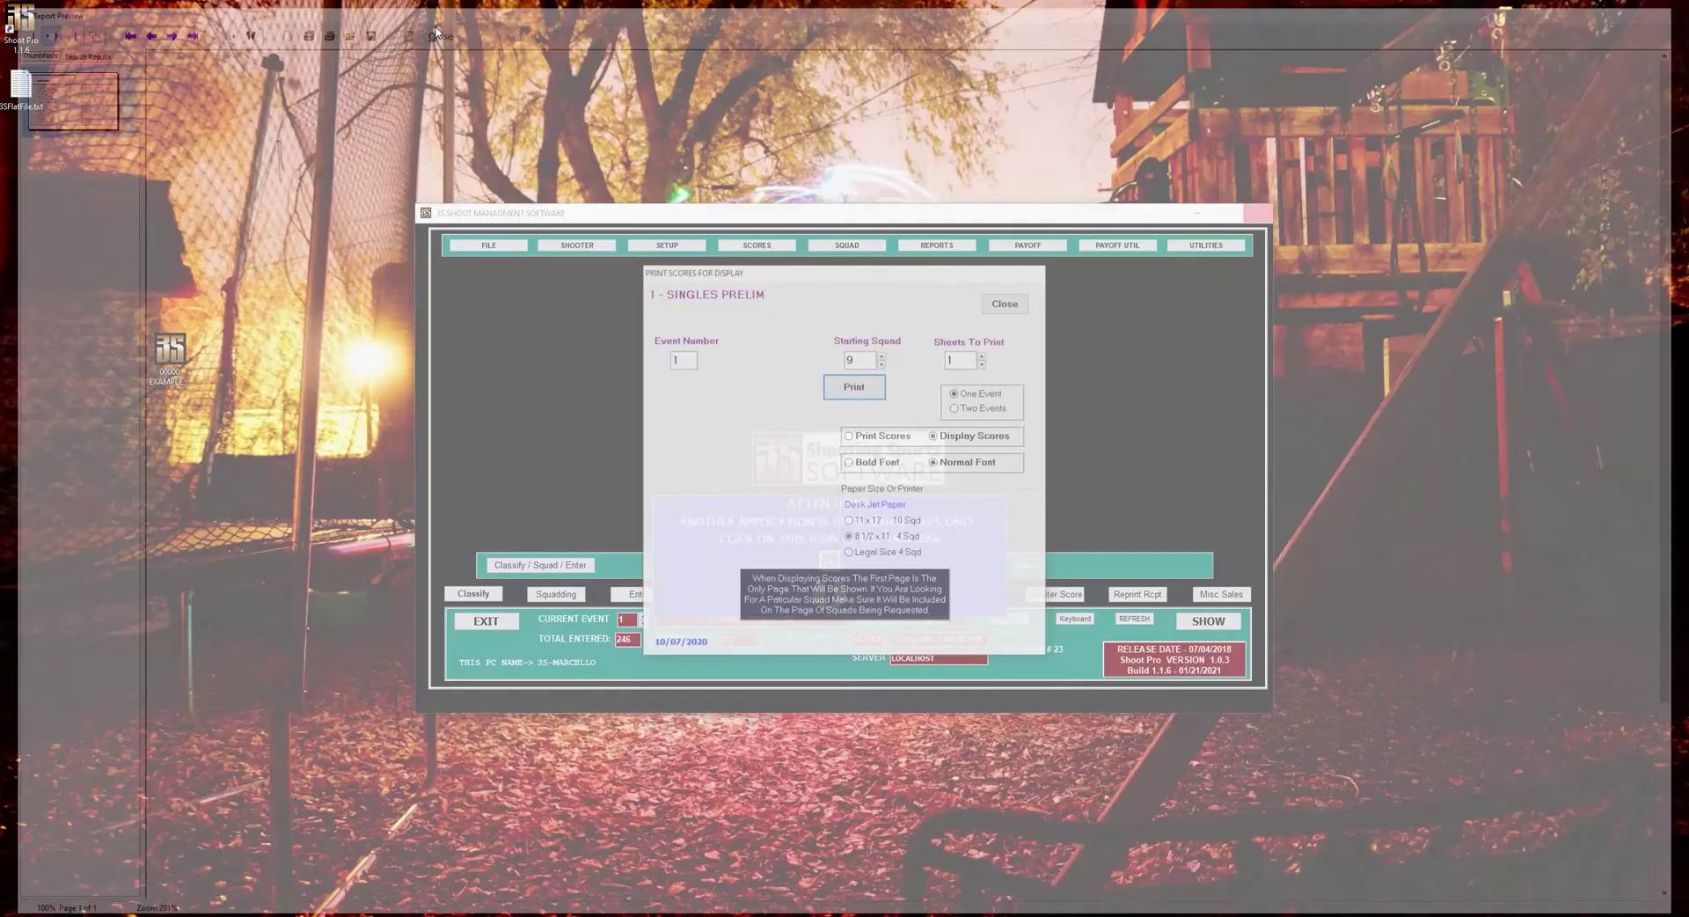
click(889, 594)
click(747, 397)
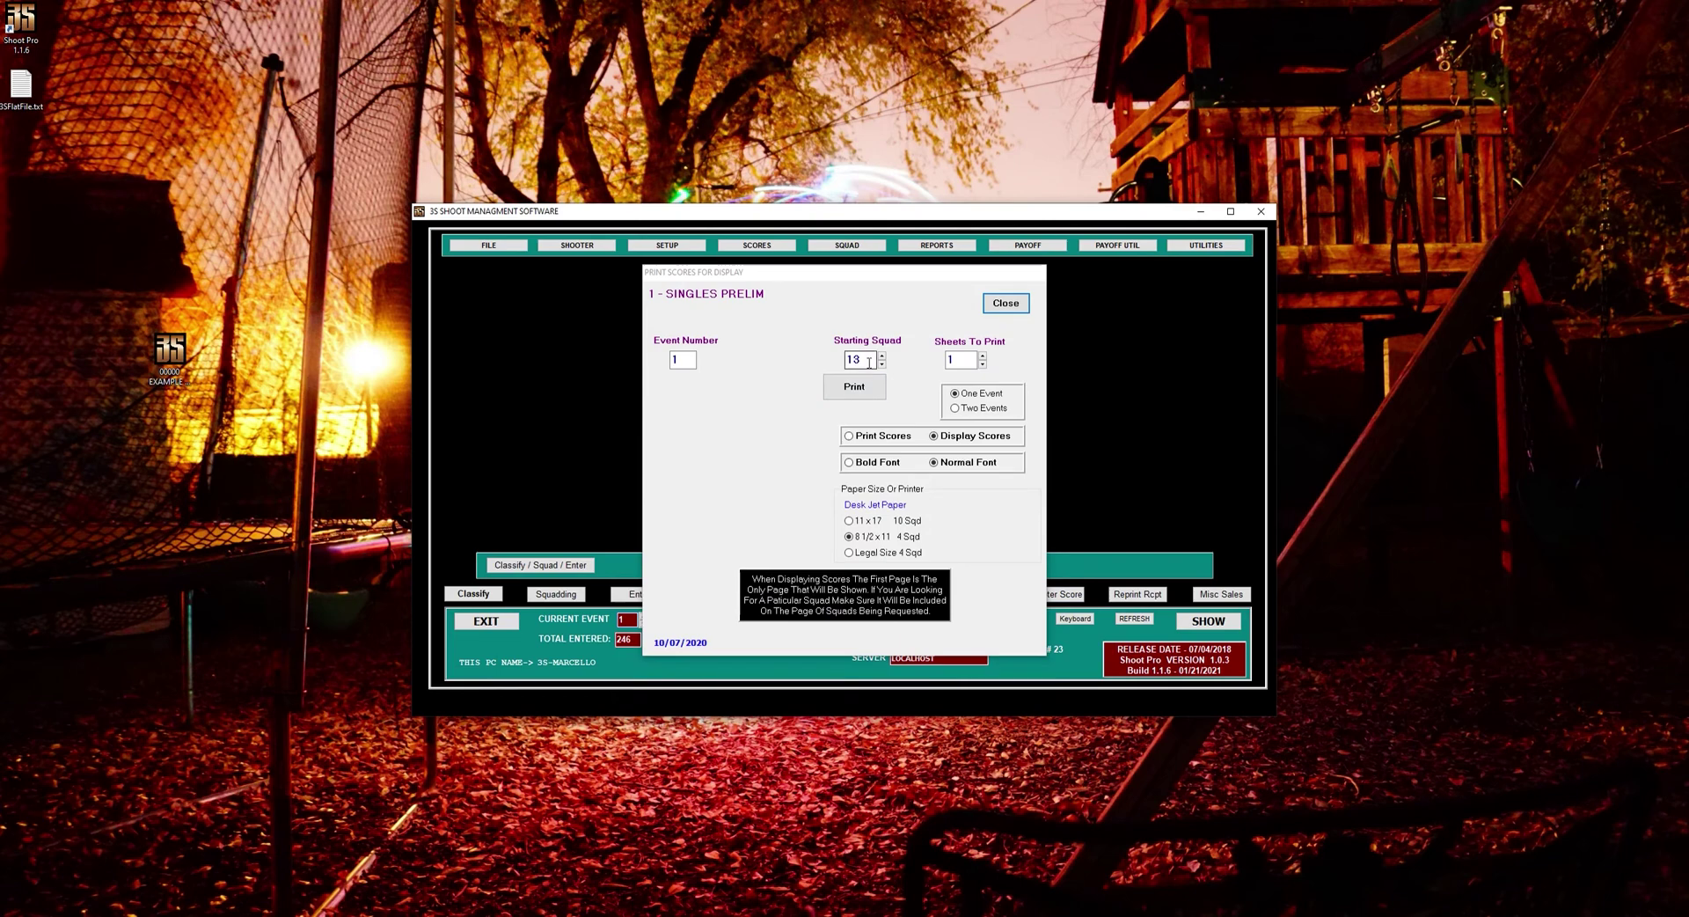
double_click(870, 362)
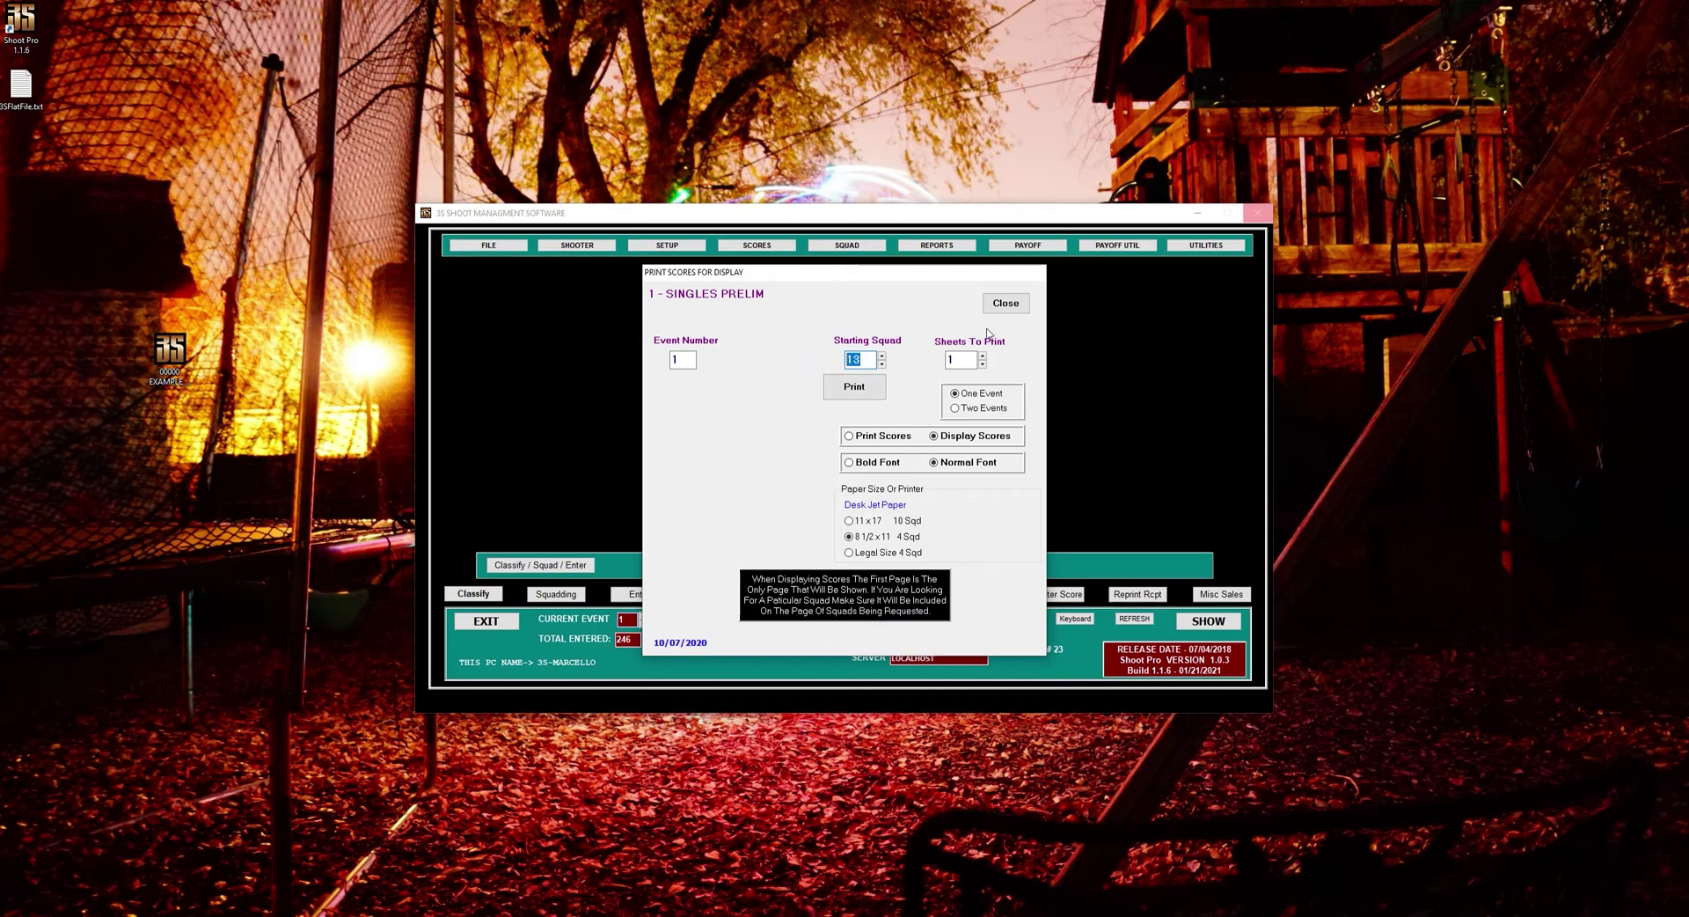
click(1008, 307)
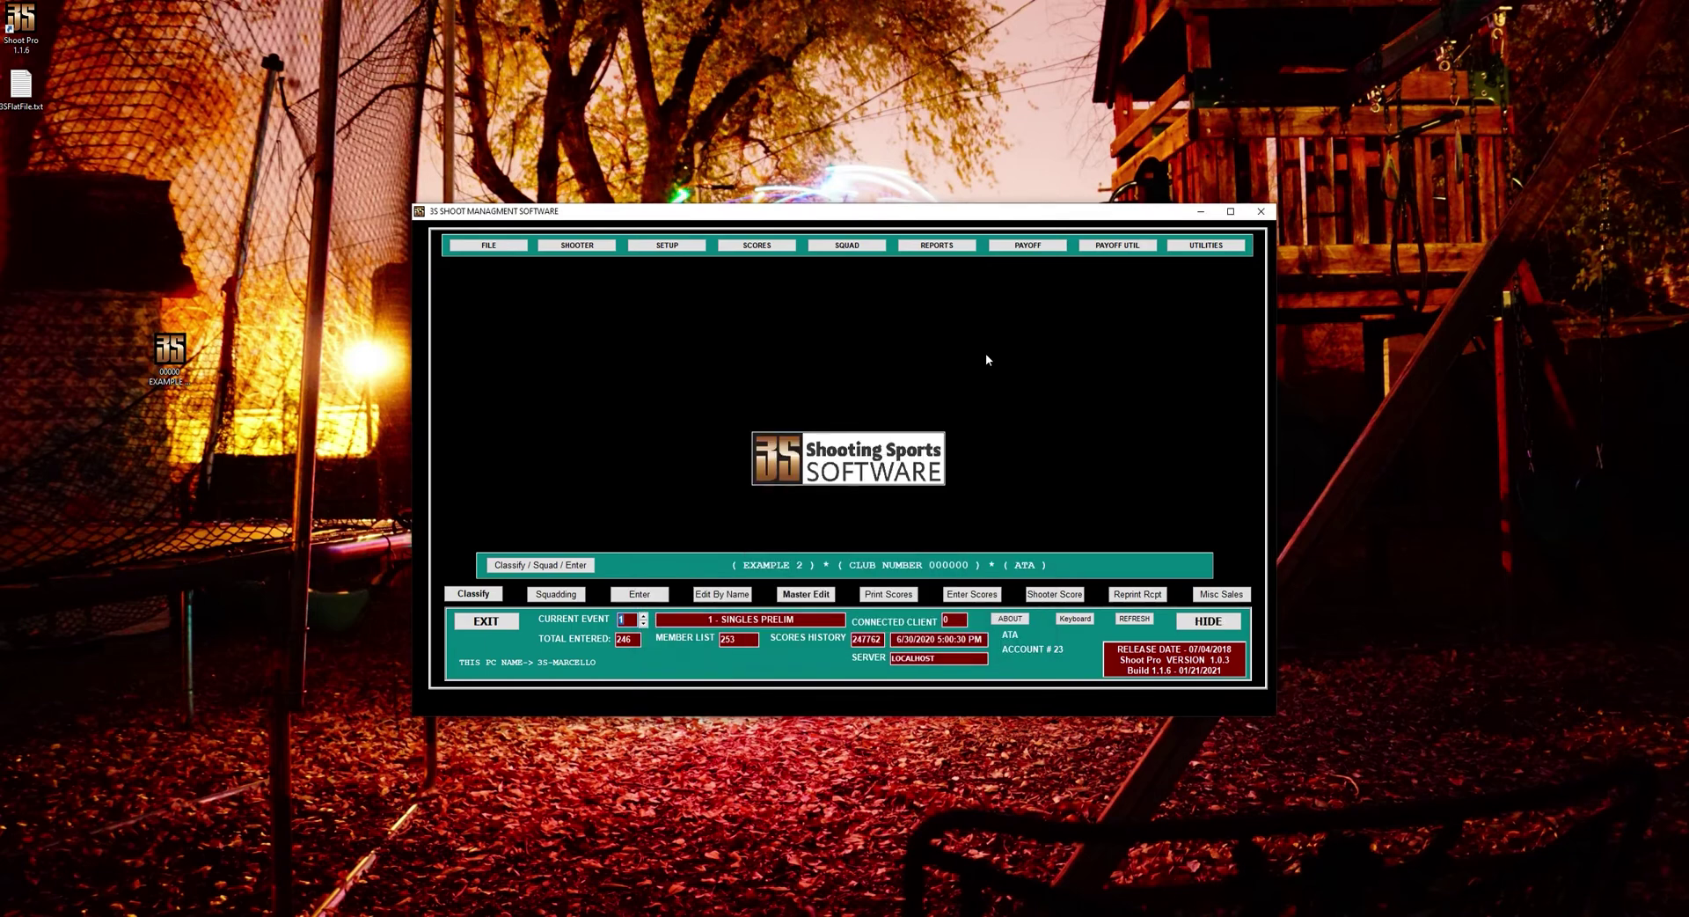
Step: Open the Breakage Hunter from the tournament finance event summary and pick the event
click(948, 247)
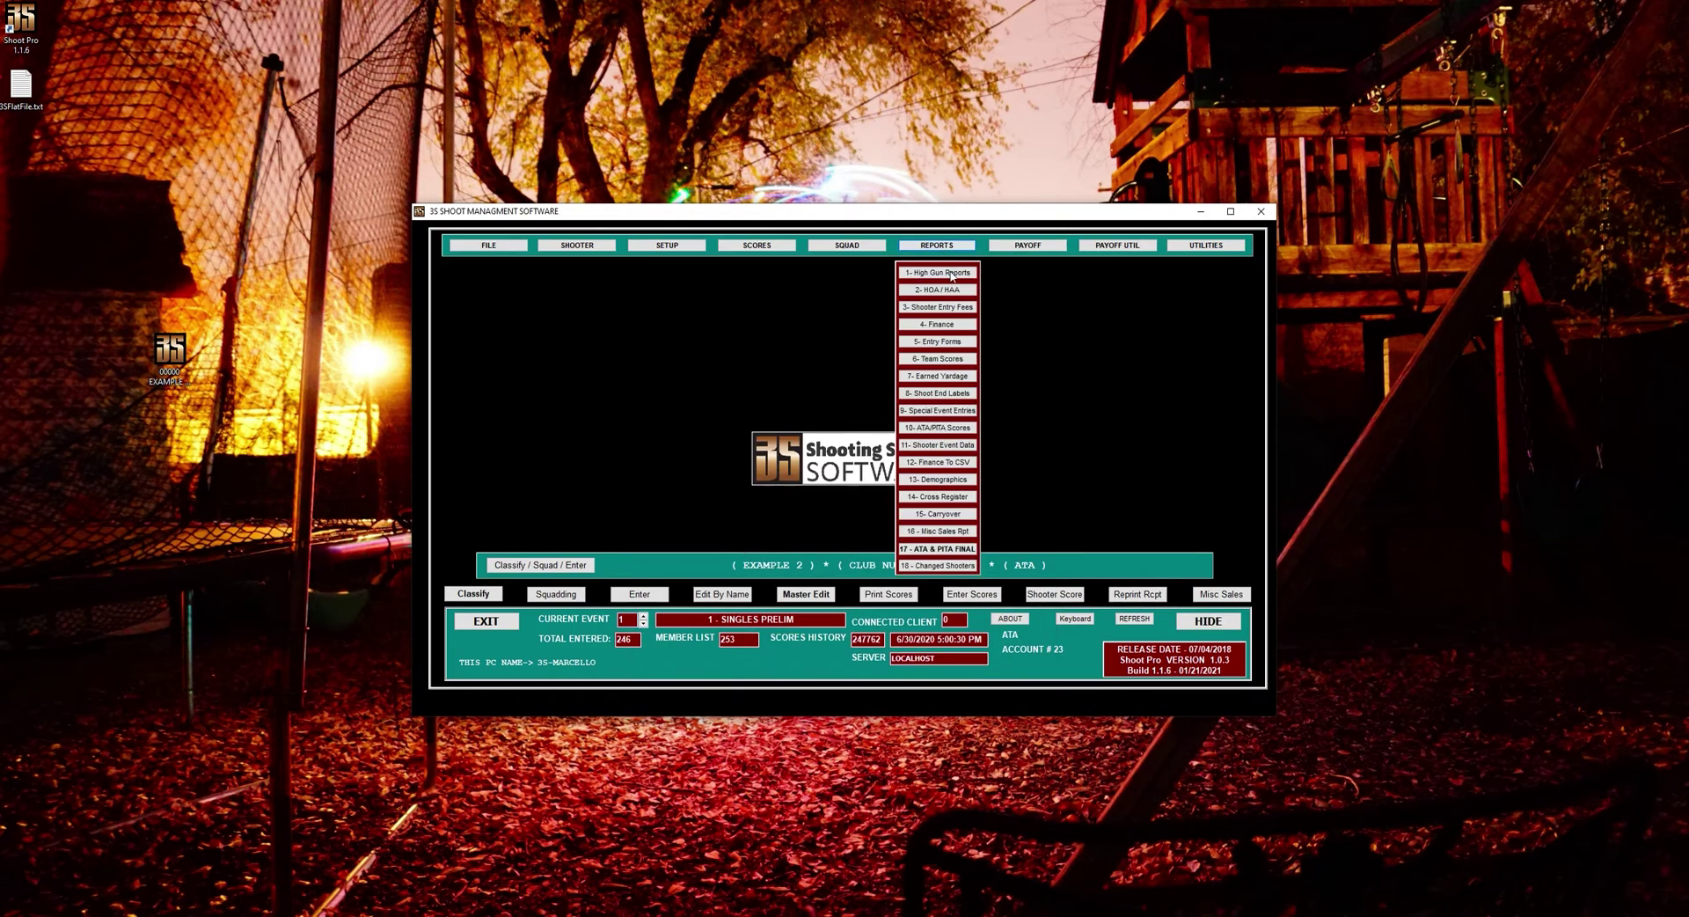
click(943, 328)
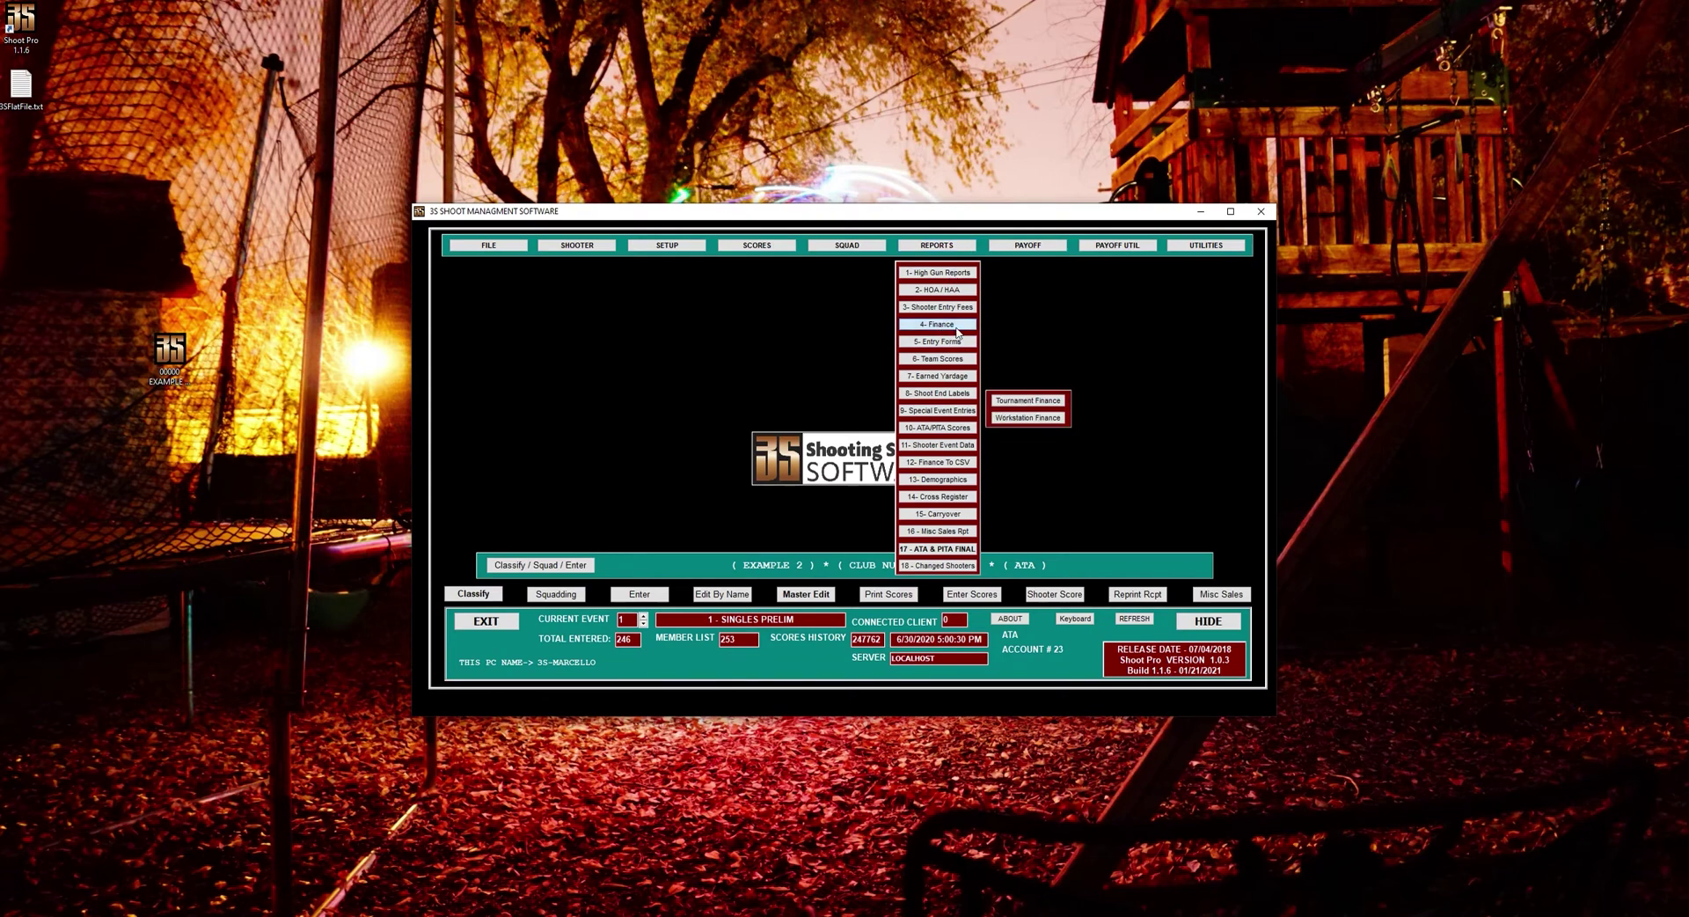
click(1012, 401)
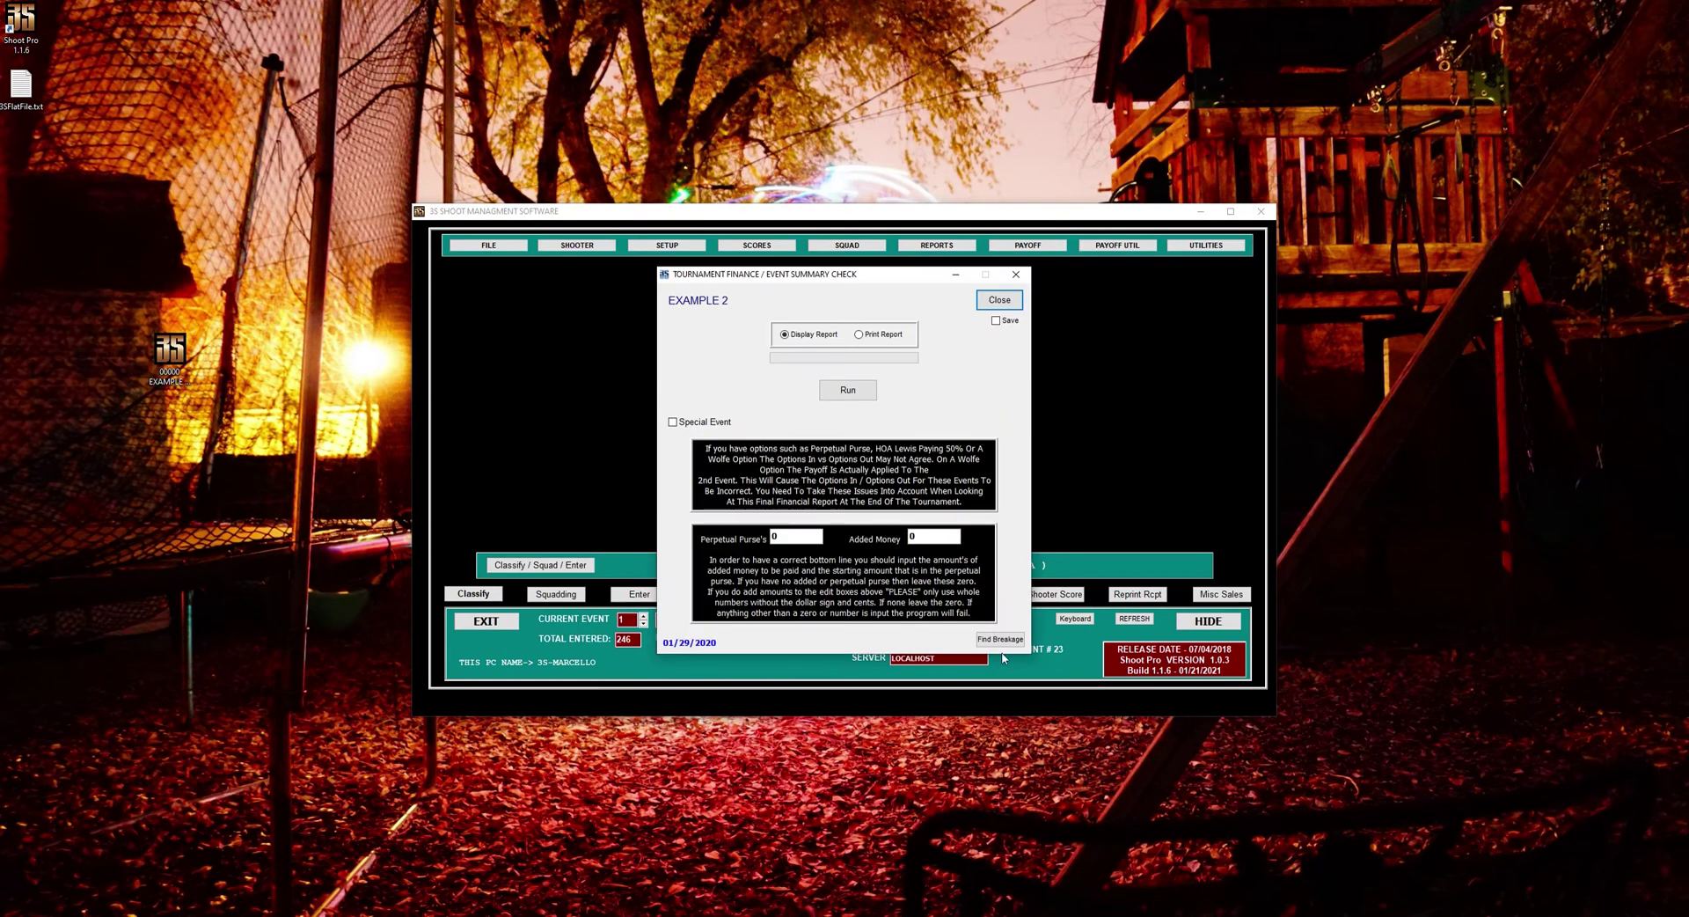
click(1000, 300)
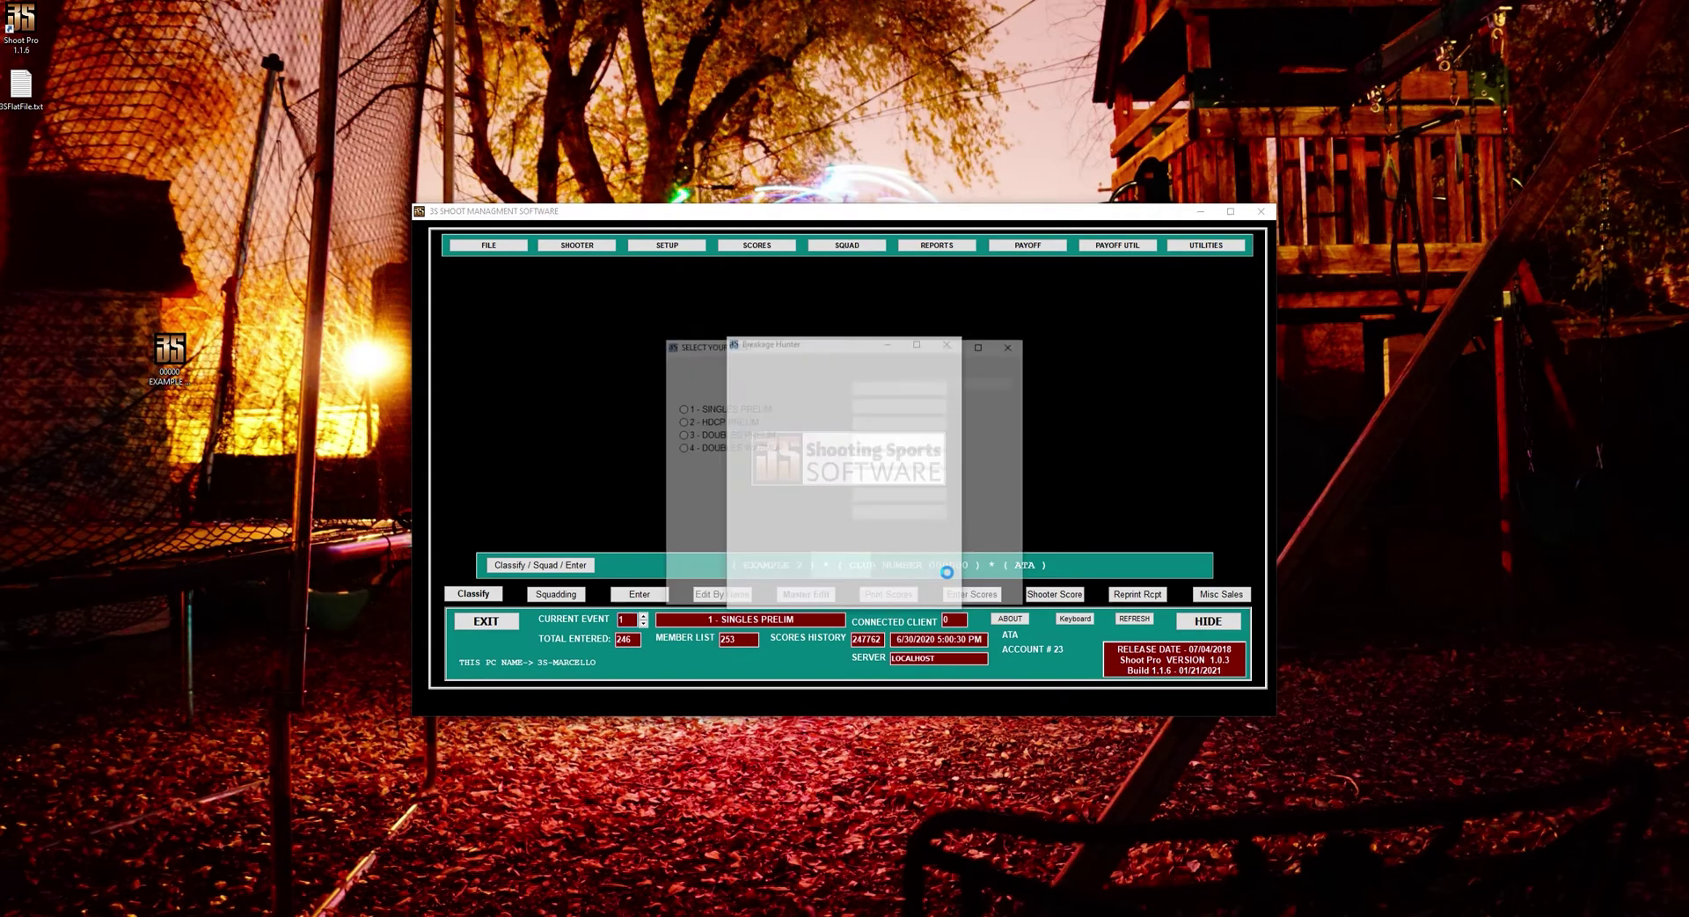
click(736, 426)
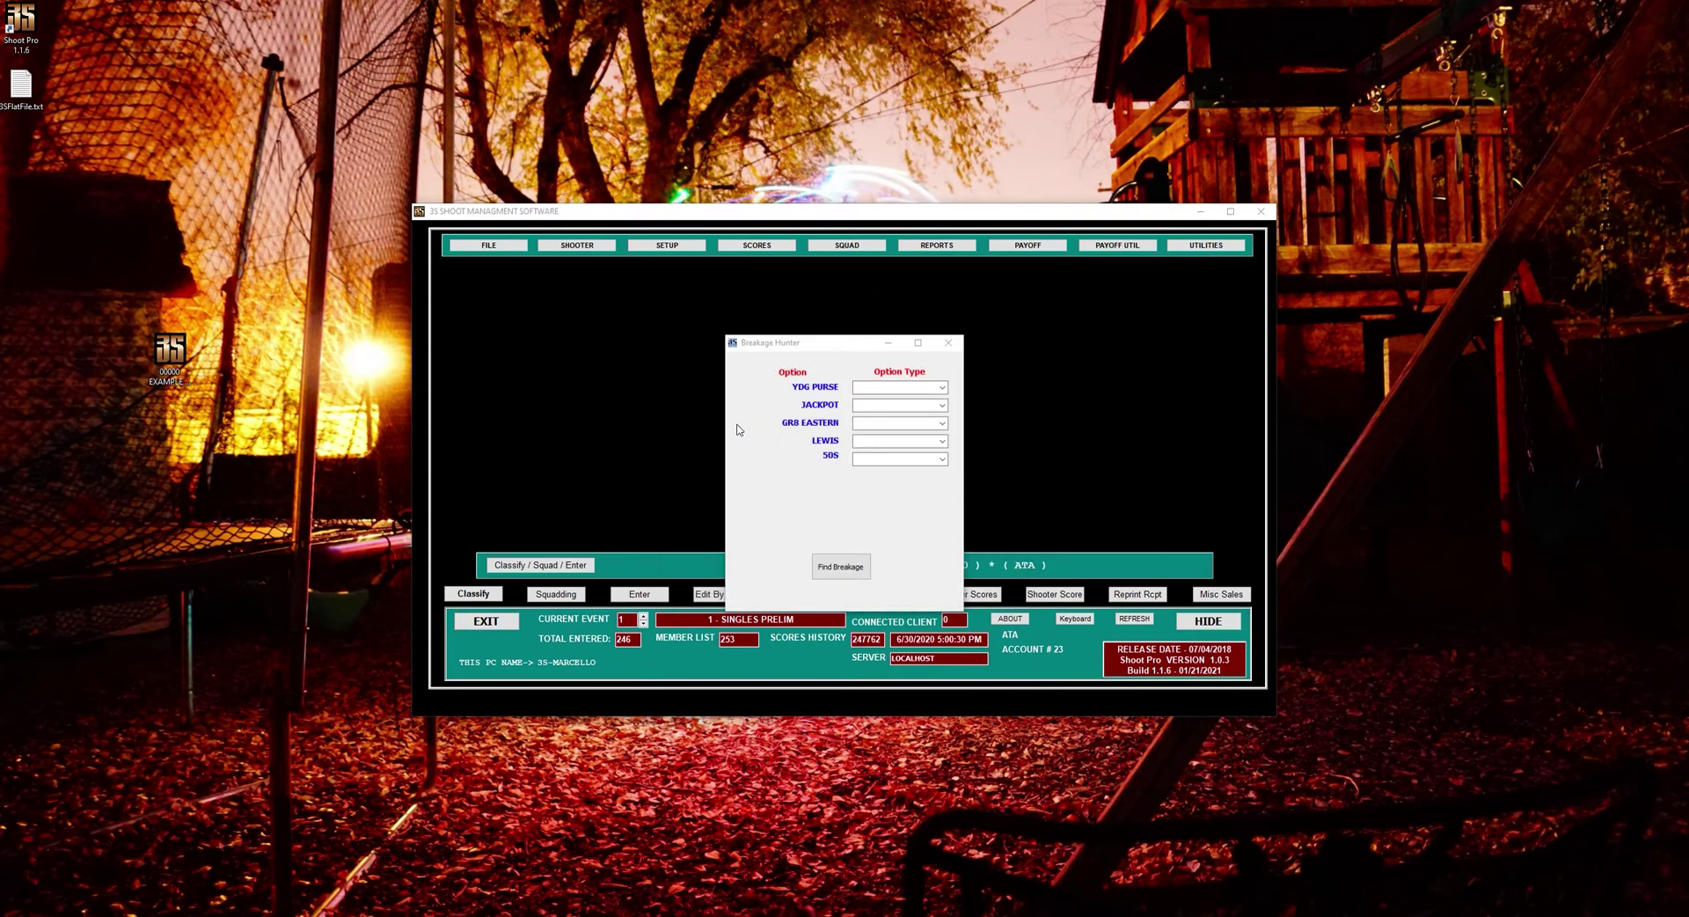
Step: Set YDG PURSE's option type to Ydg Pur and JACKPOT's to Purse
click(941, 388)
scroll(906, 436, down, 5)
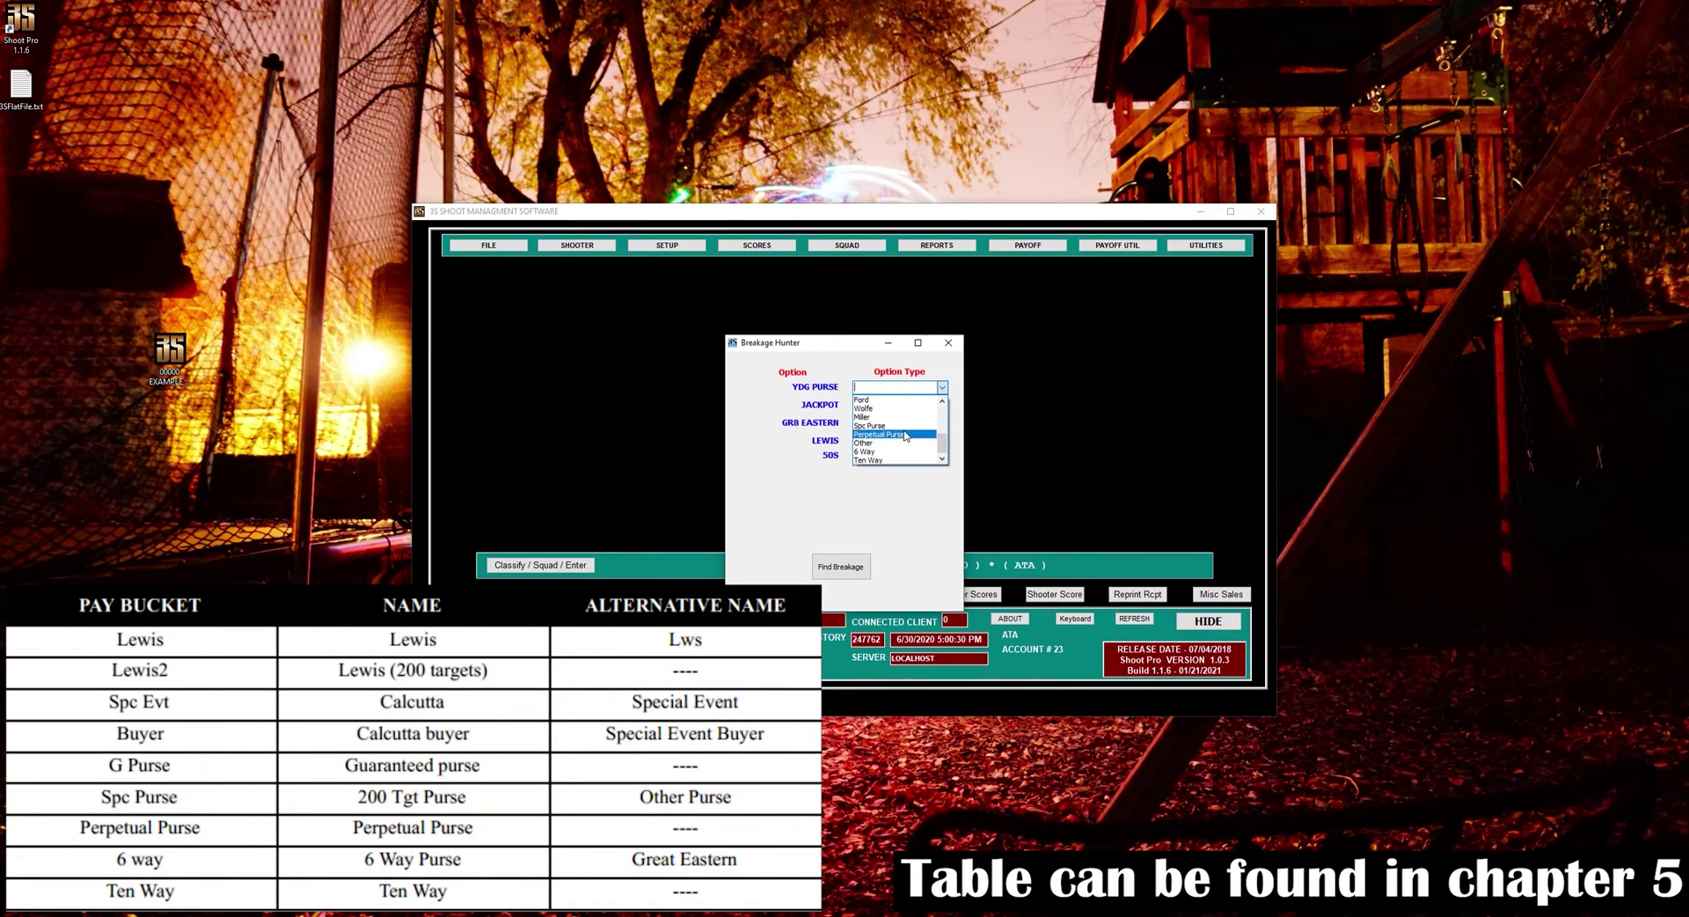
scroll(910, 444, up, 4)
scroll(915, 449, up, 1)
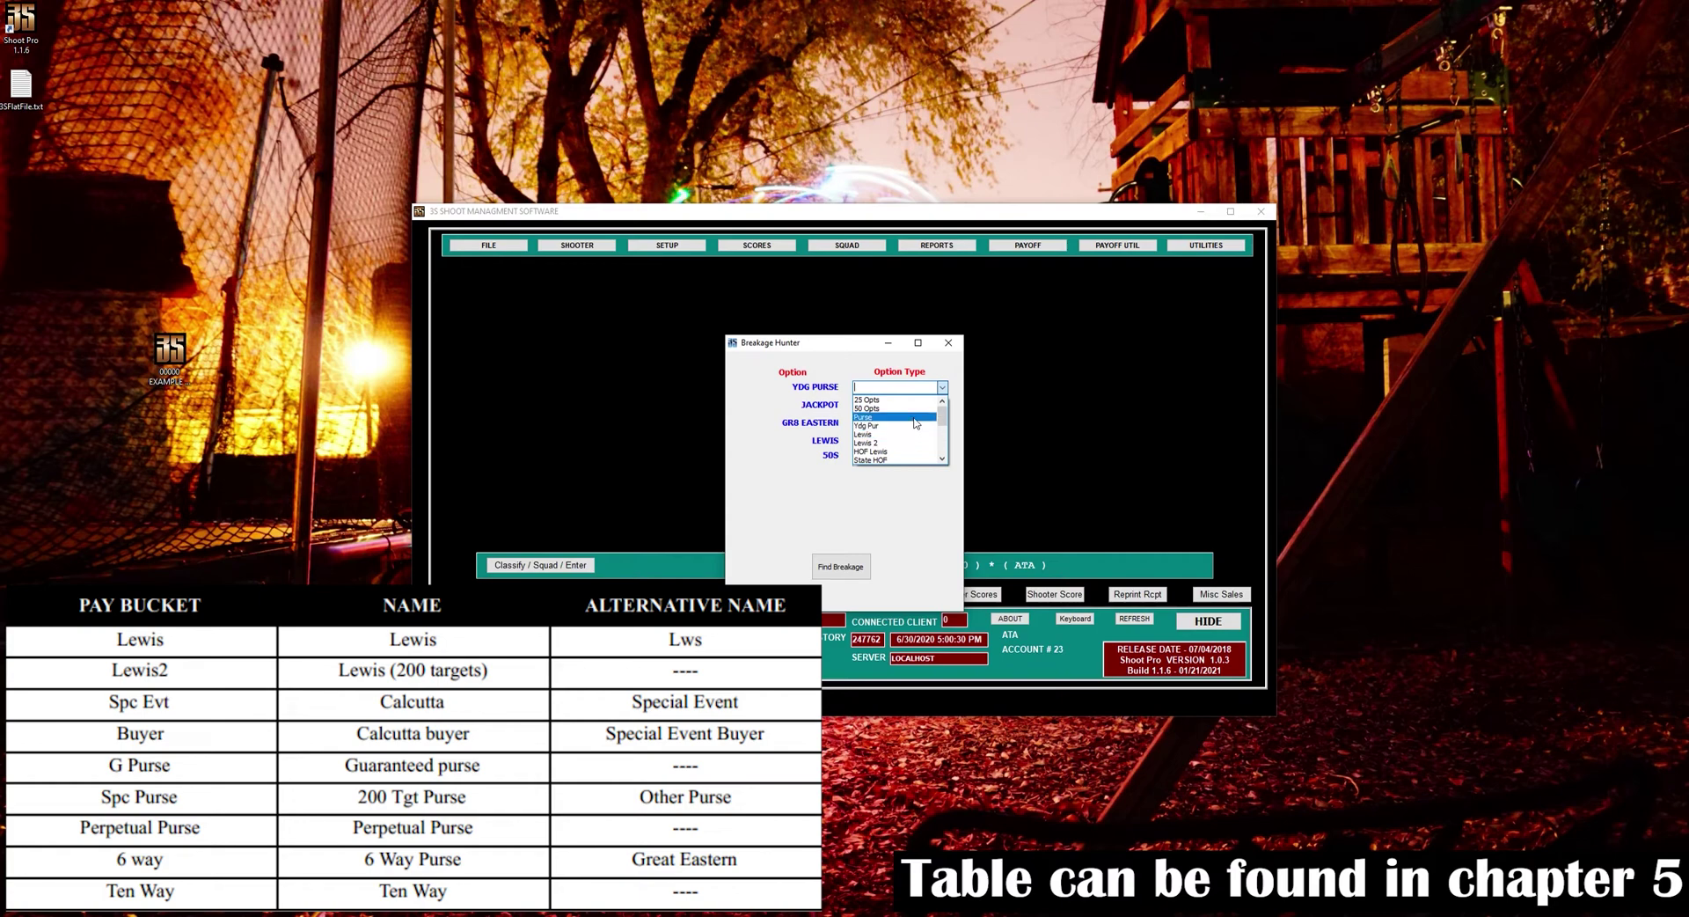
click(915, 425)
click(943, 406)
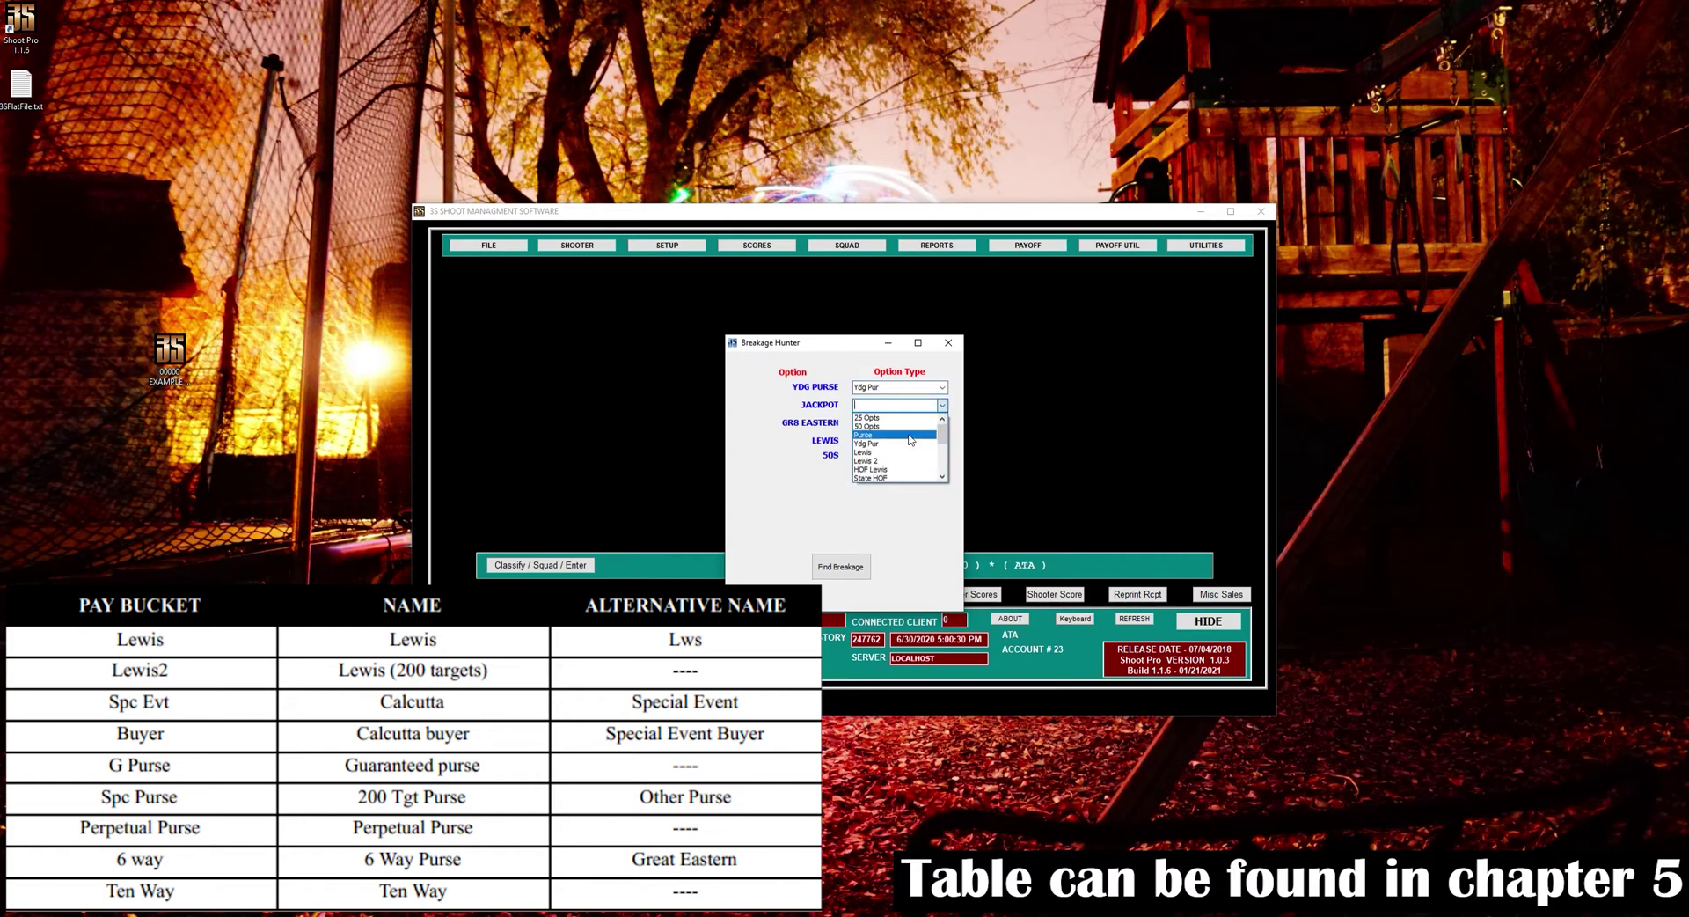
scroll(901, 453, down, 1)
scroll(900, 444, up, 1)
click(896, 435)
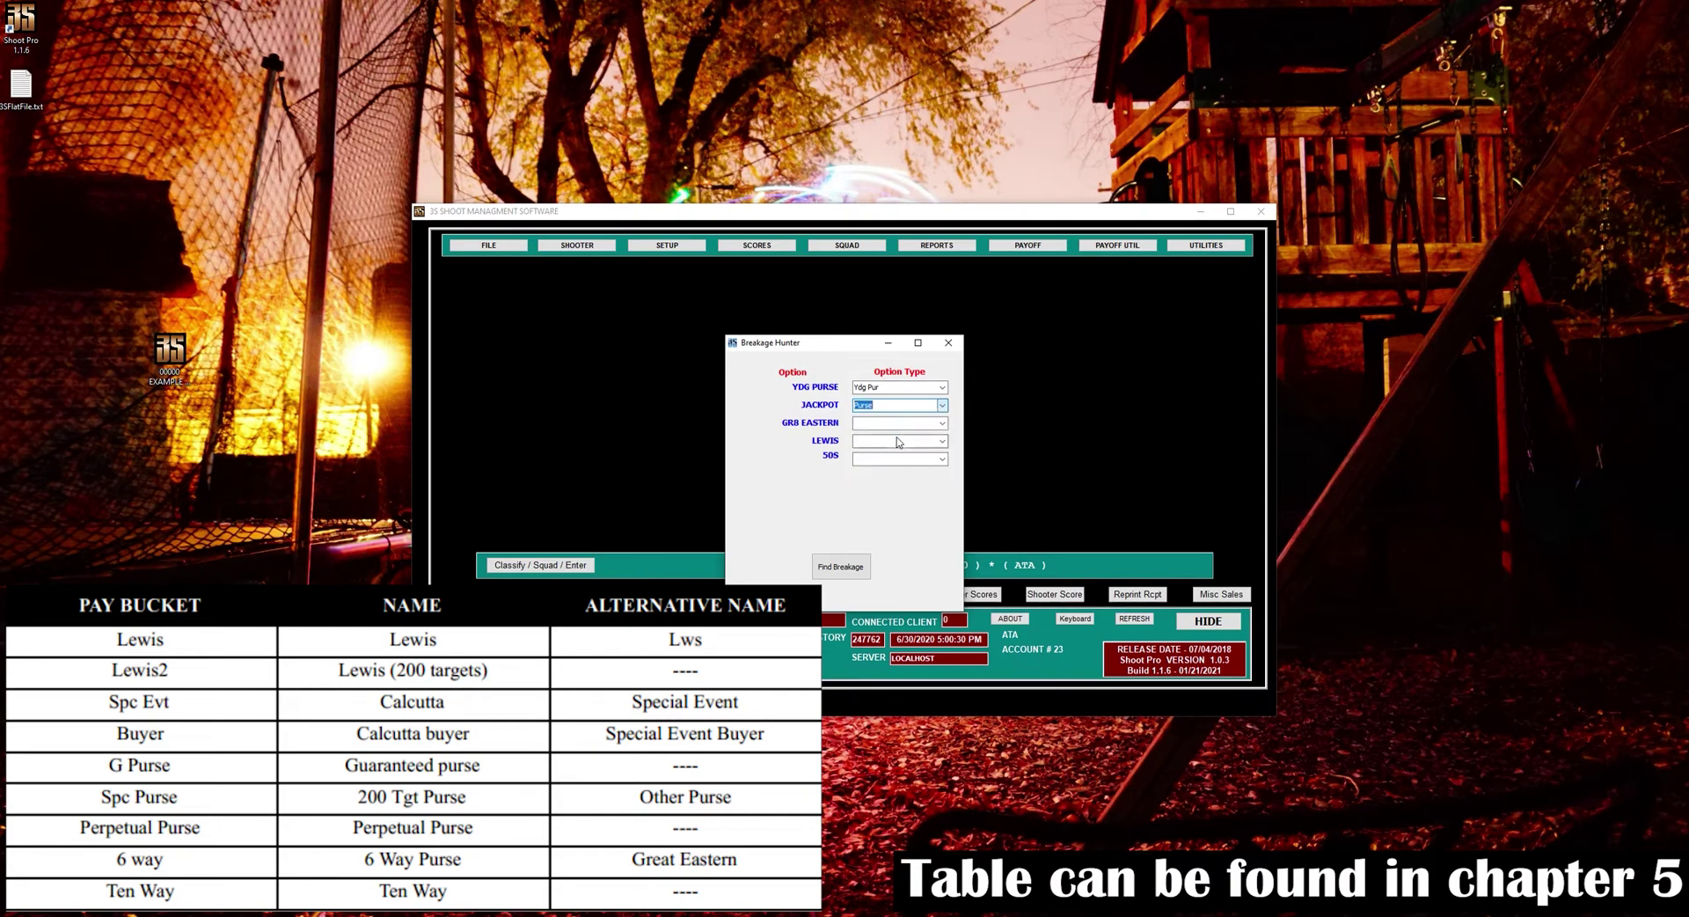
Step: Set GR8 EASTERN to 6 Way, LEWIS to Lewis, 50S to 50 Opts, then find breakage
click(943, 426)
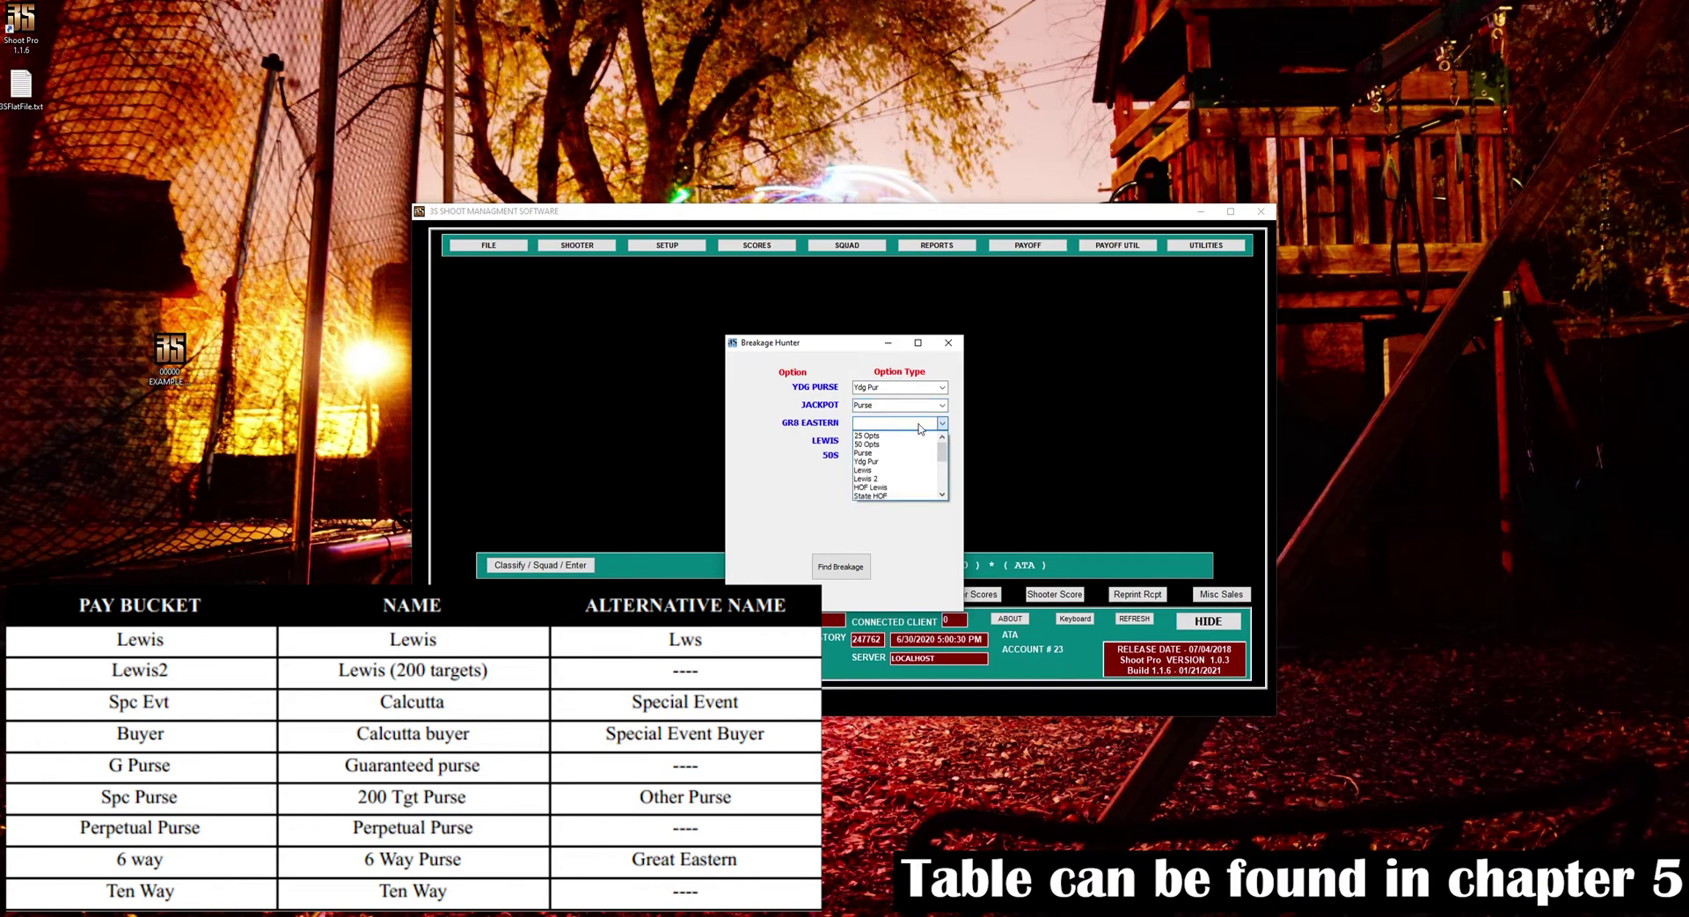
scroll(894, 450, down, 5)
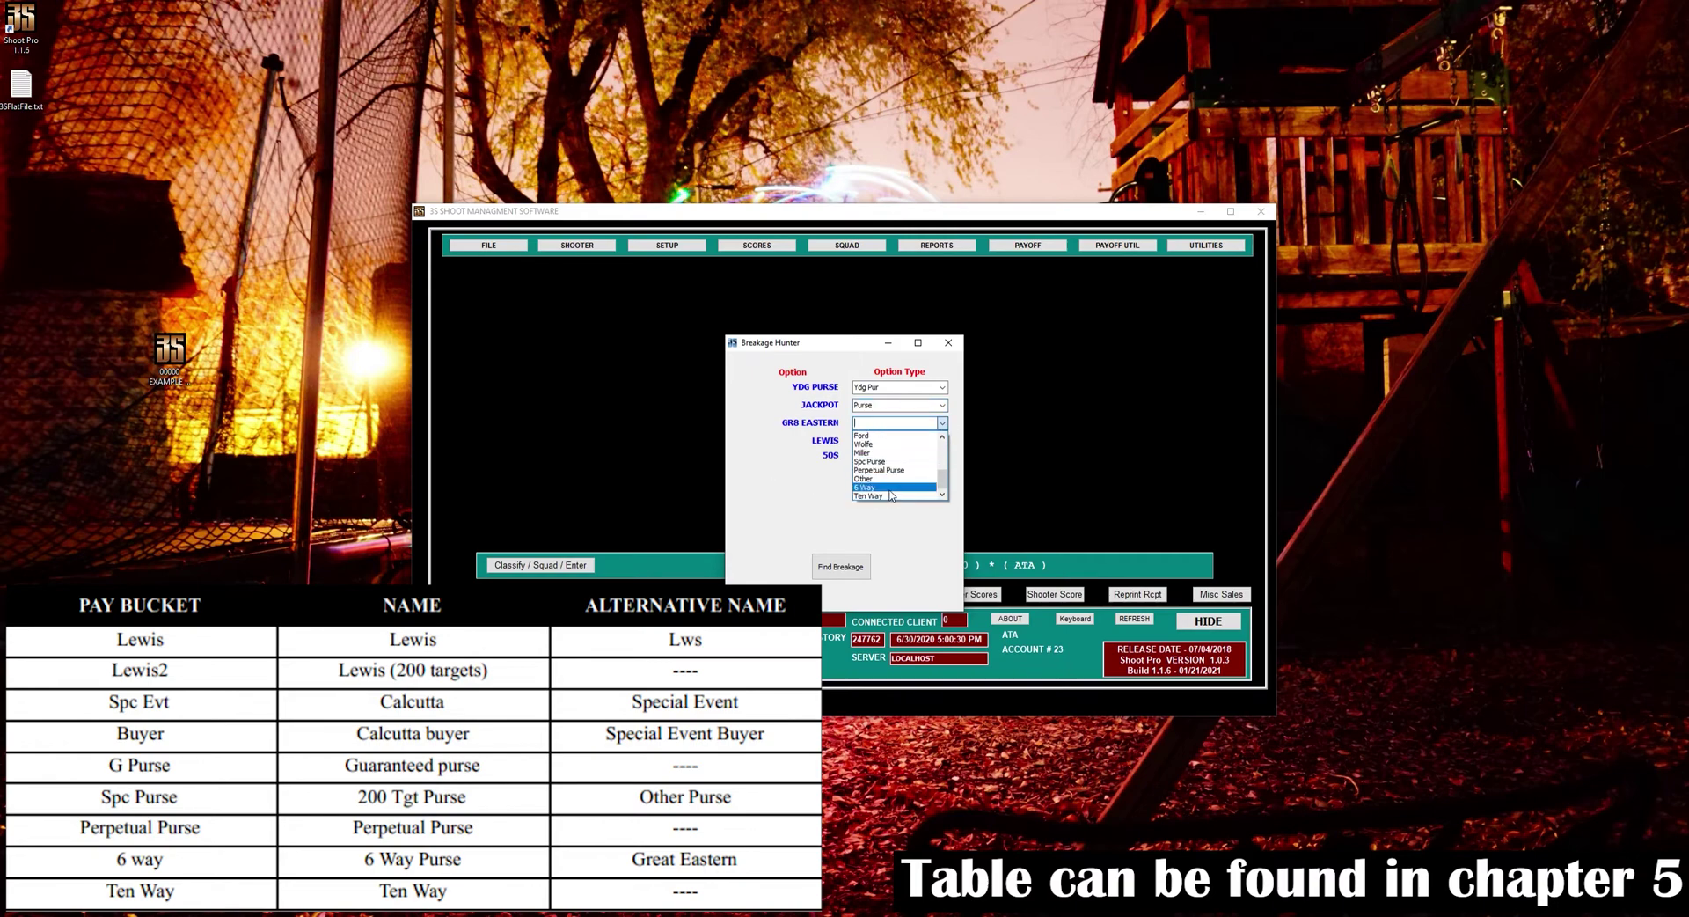
click(890, 487)
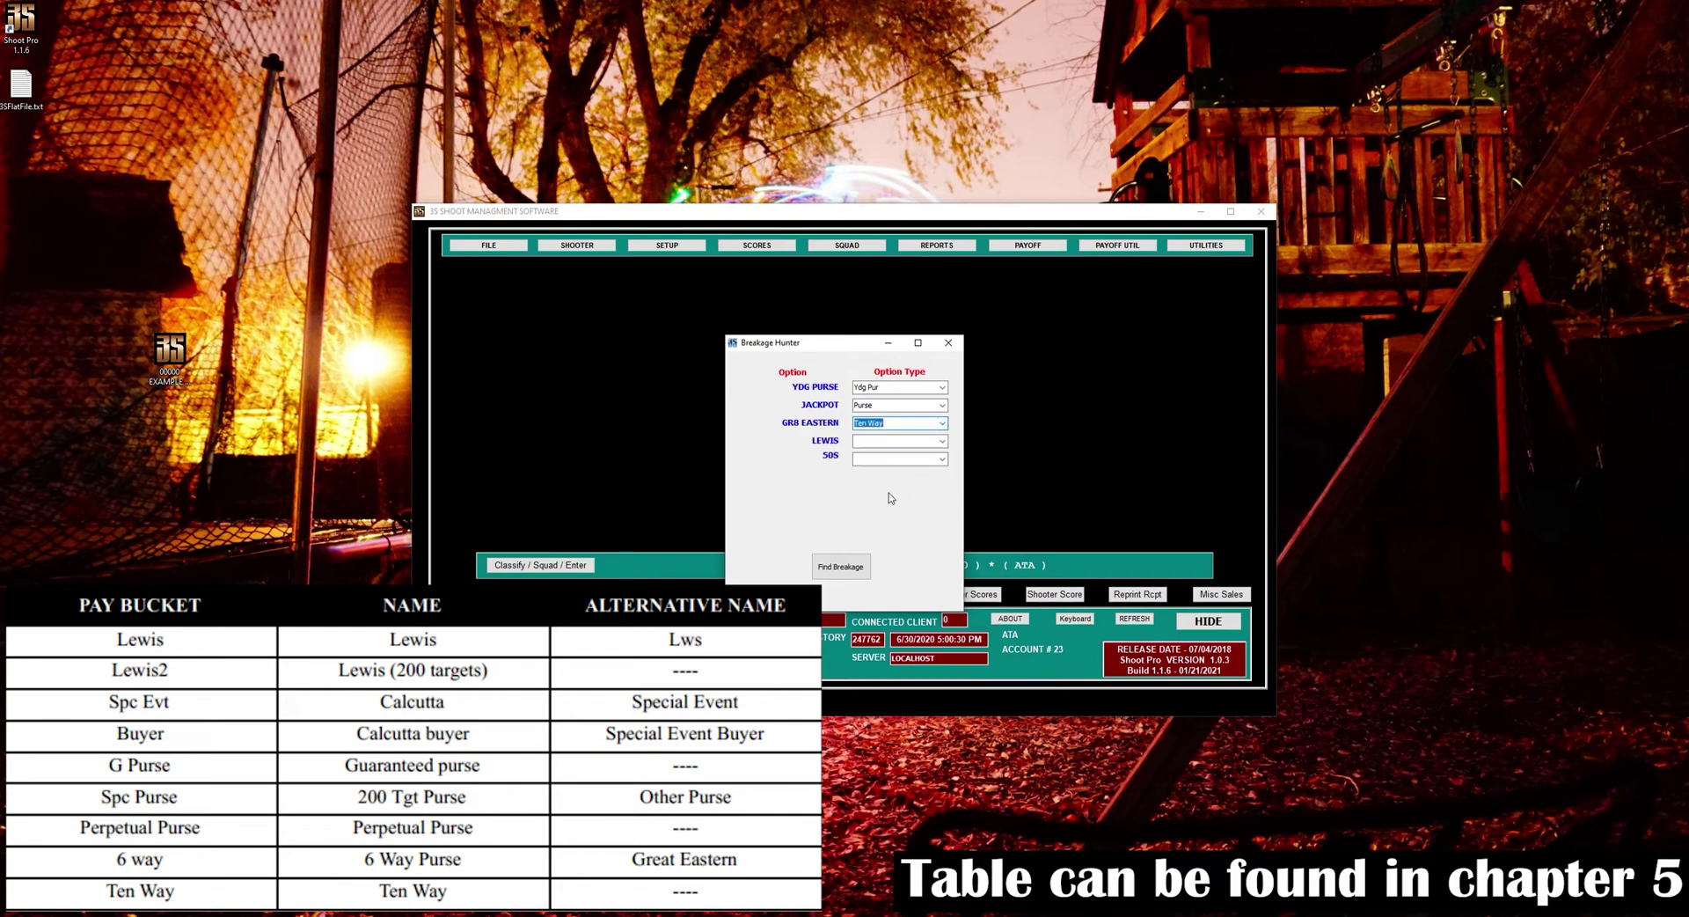
click(941, 441)
click(916, 457)
click(939, 462)
click(889, 484)
click(869, 565)
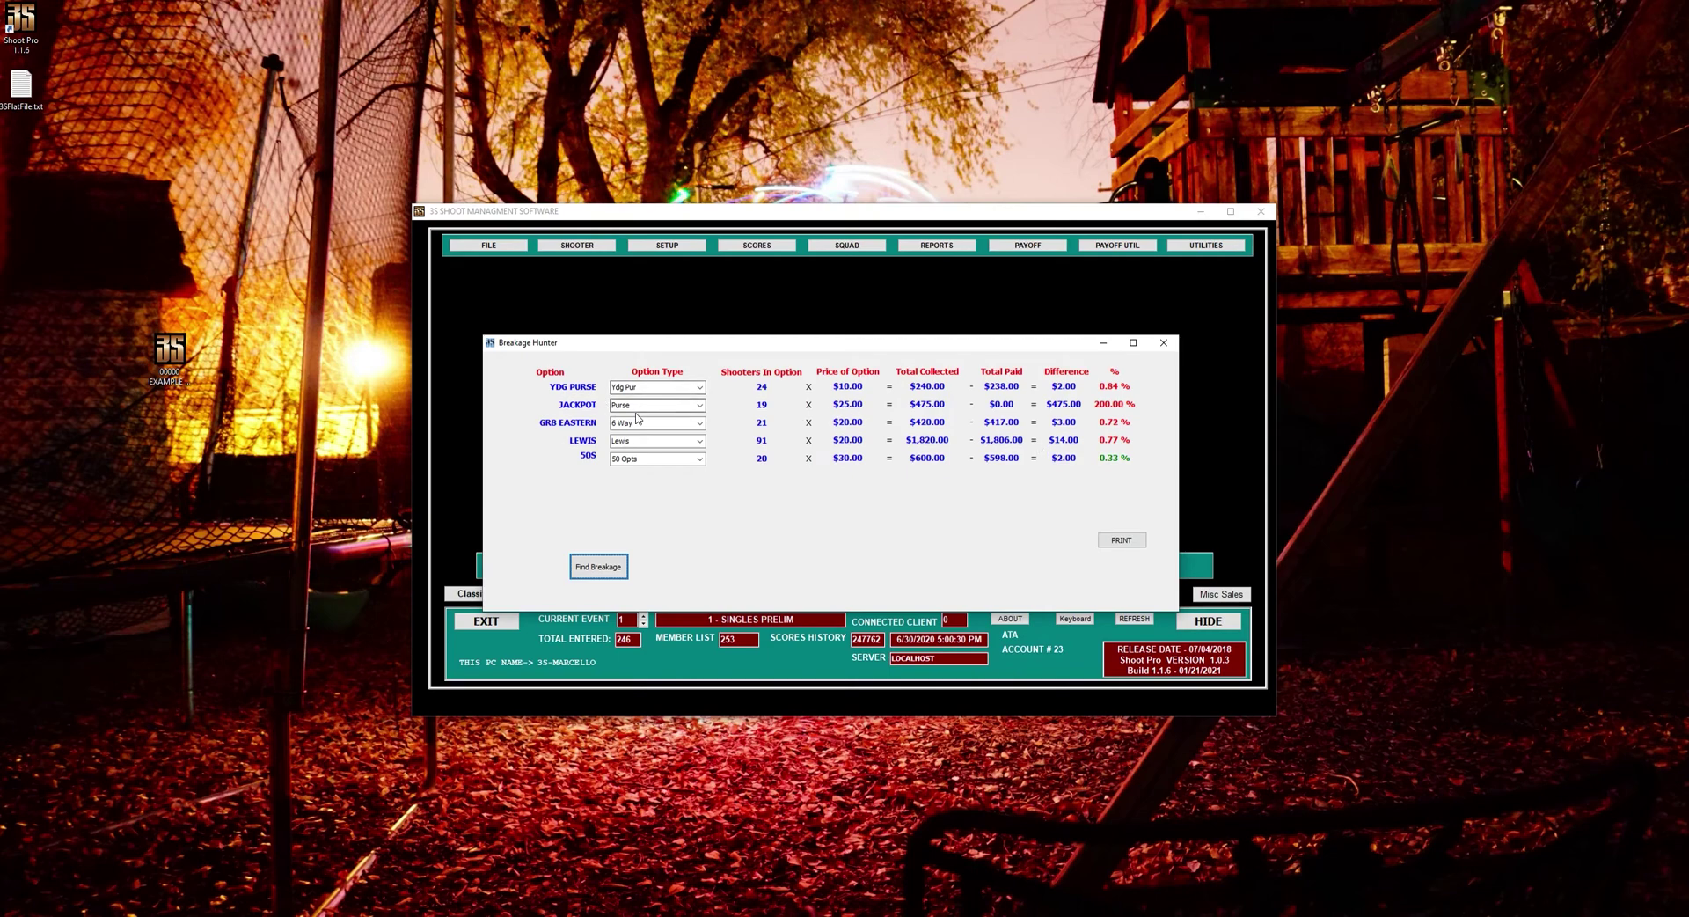
Step: Change JACKPOT's option type from Purse to Spc Purse and recalculate, giving $6.00 (1.27%)
click(686, 406)
click(699, 406)
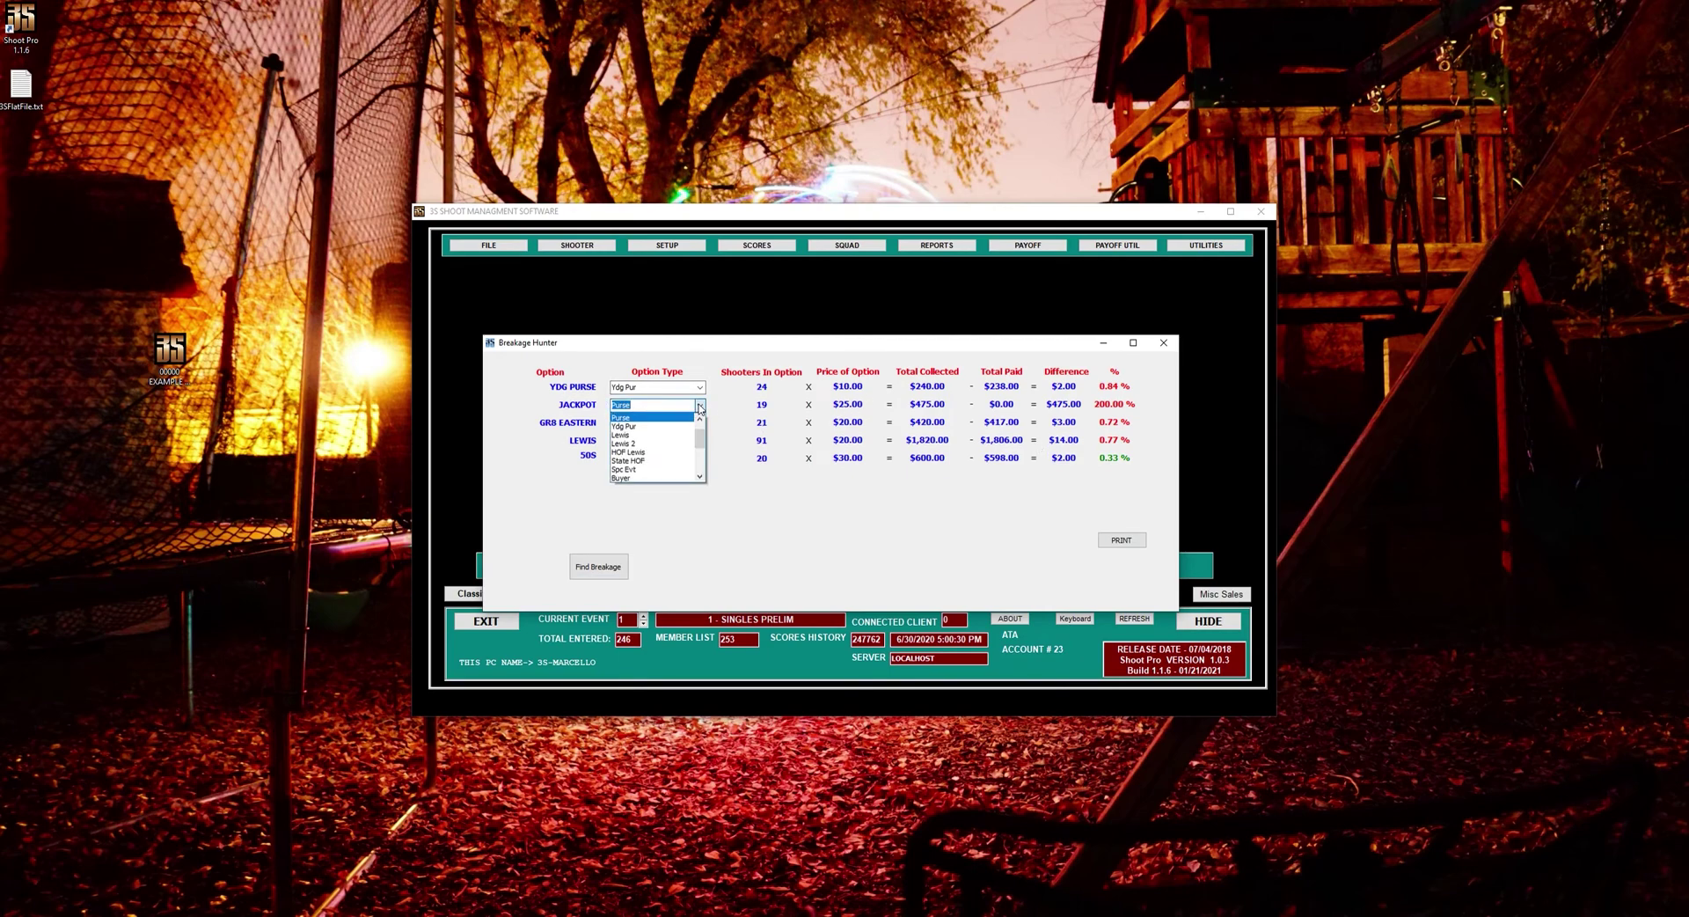
scroll(674, 441, down, 4)
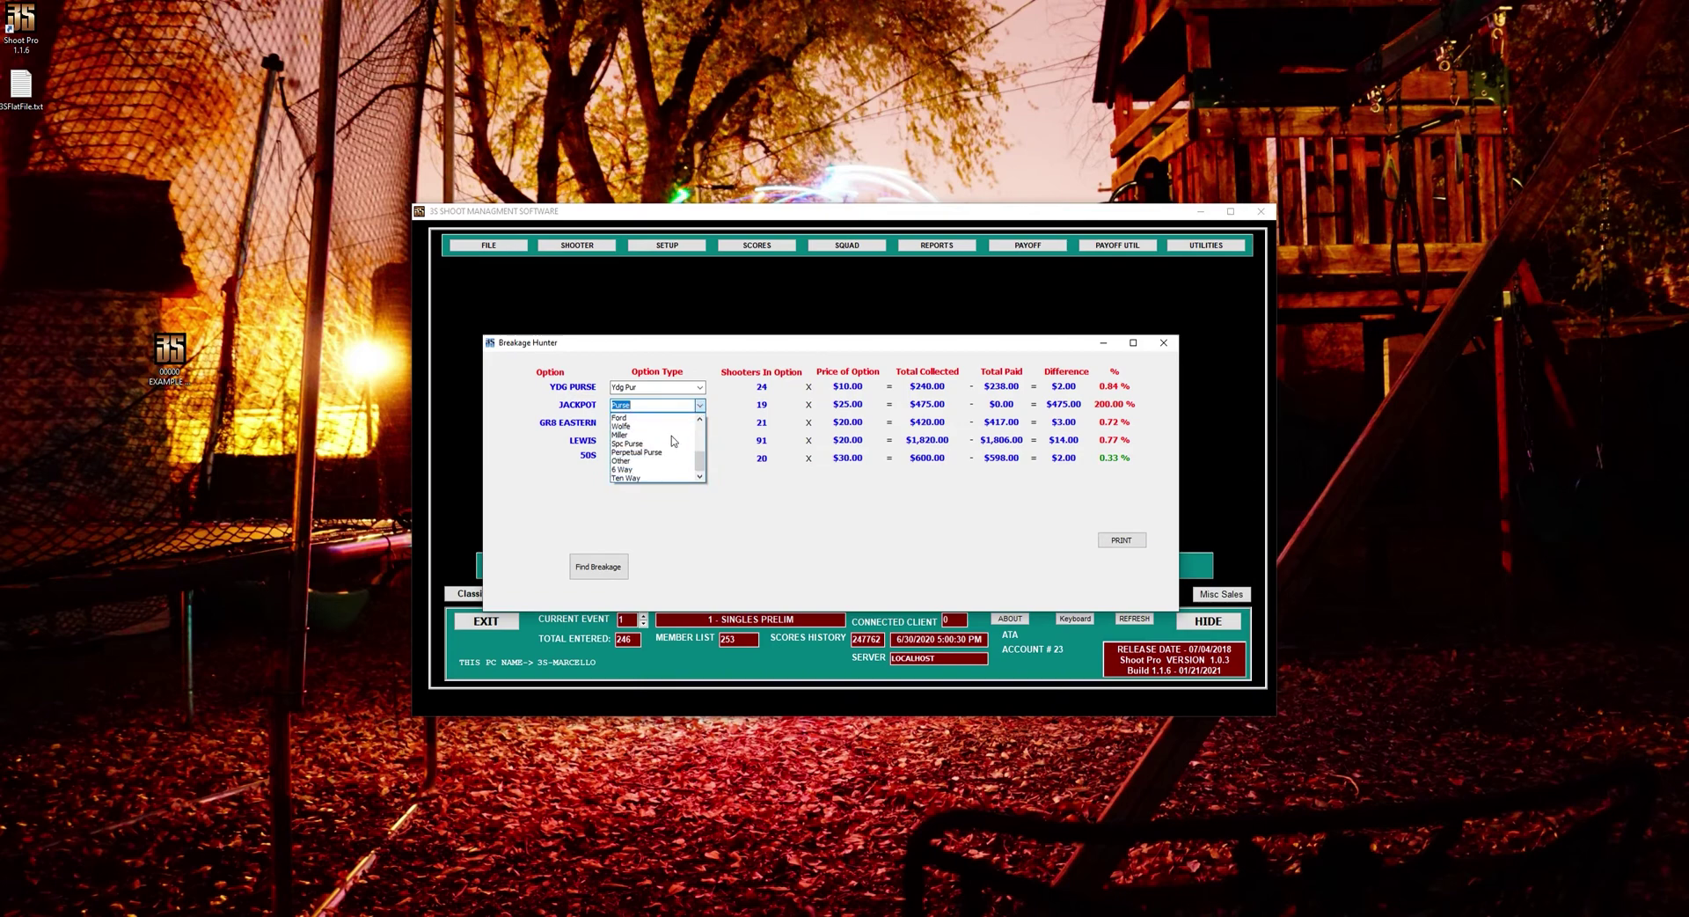
click(674, 443)
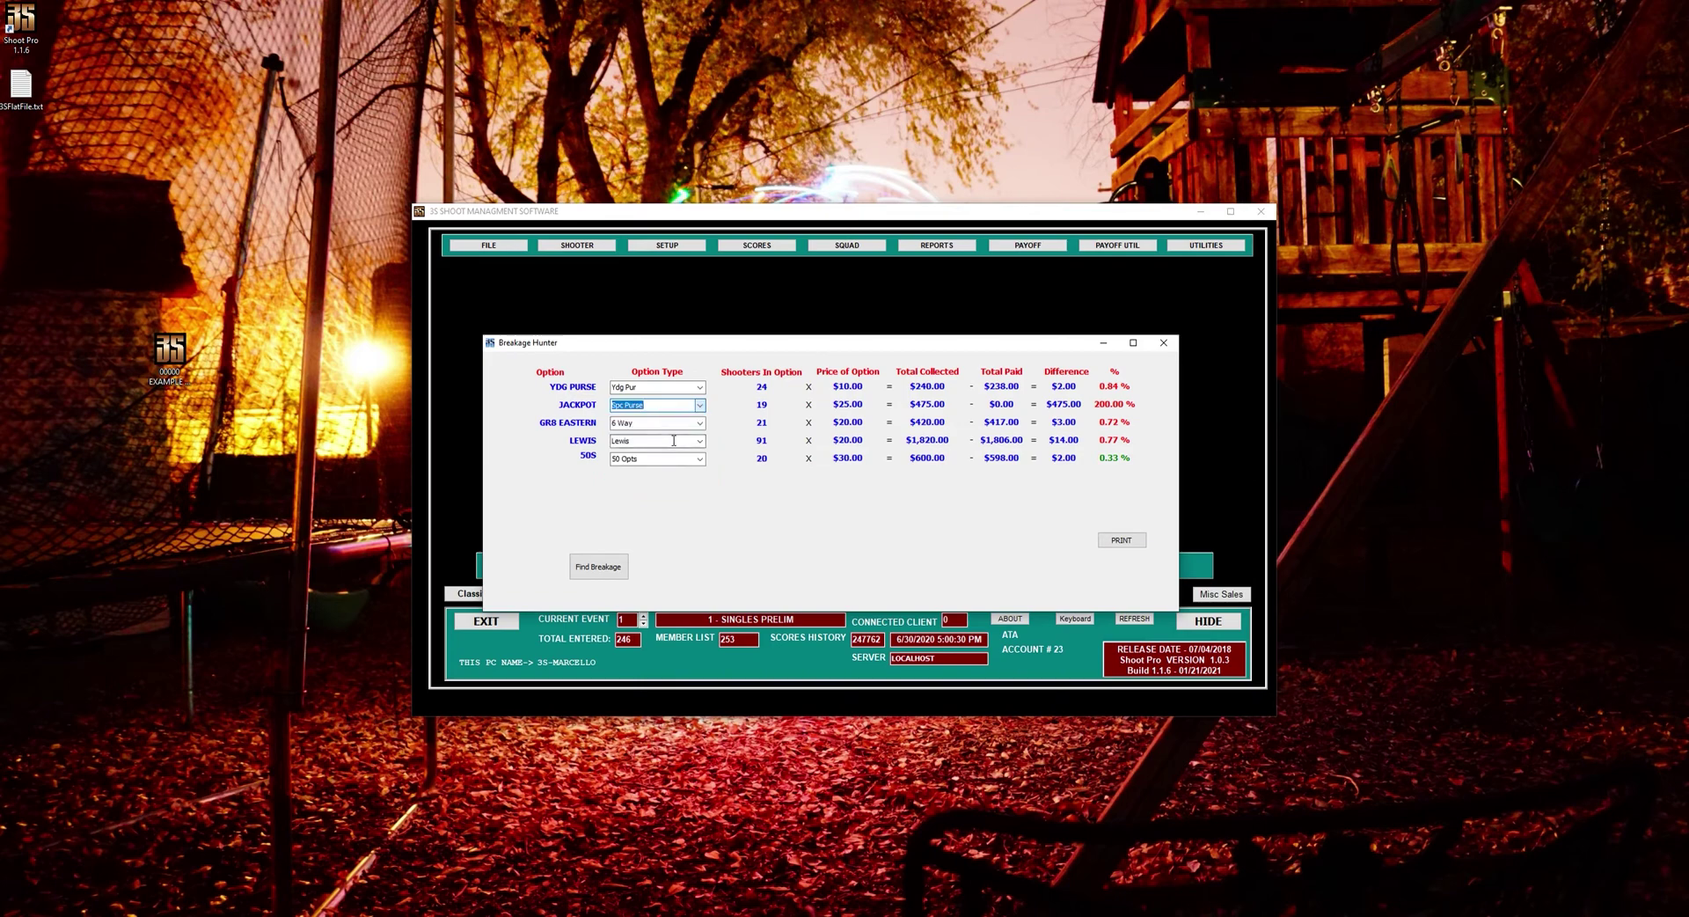
click(607, 568)
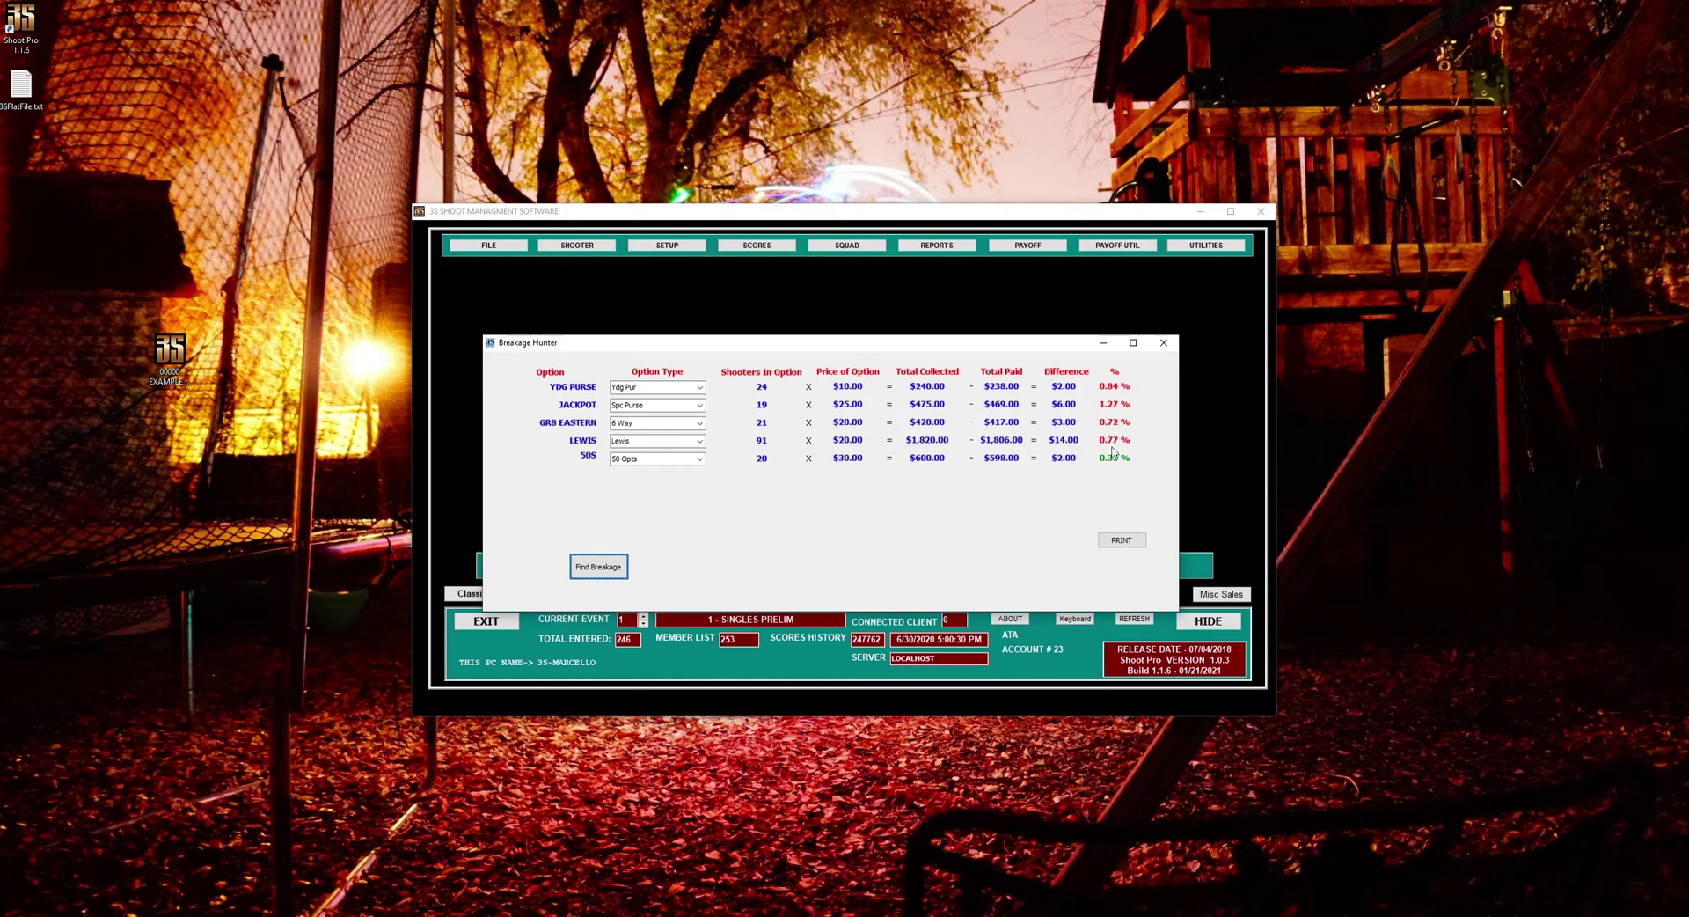
Step: Preview the 2 - HDCP PRELIM Breakage Discovery report ($27.00, 0.76% difference), then close it
click(1123, 540)
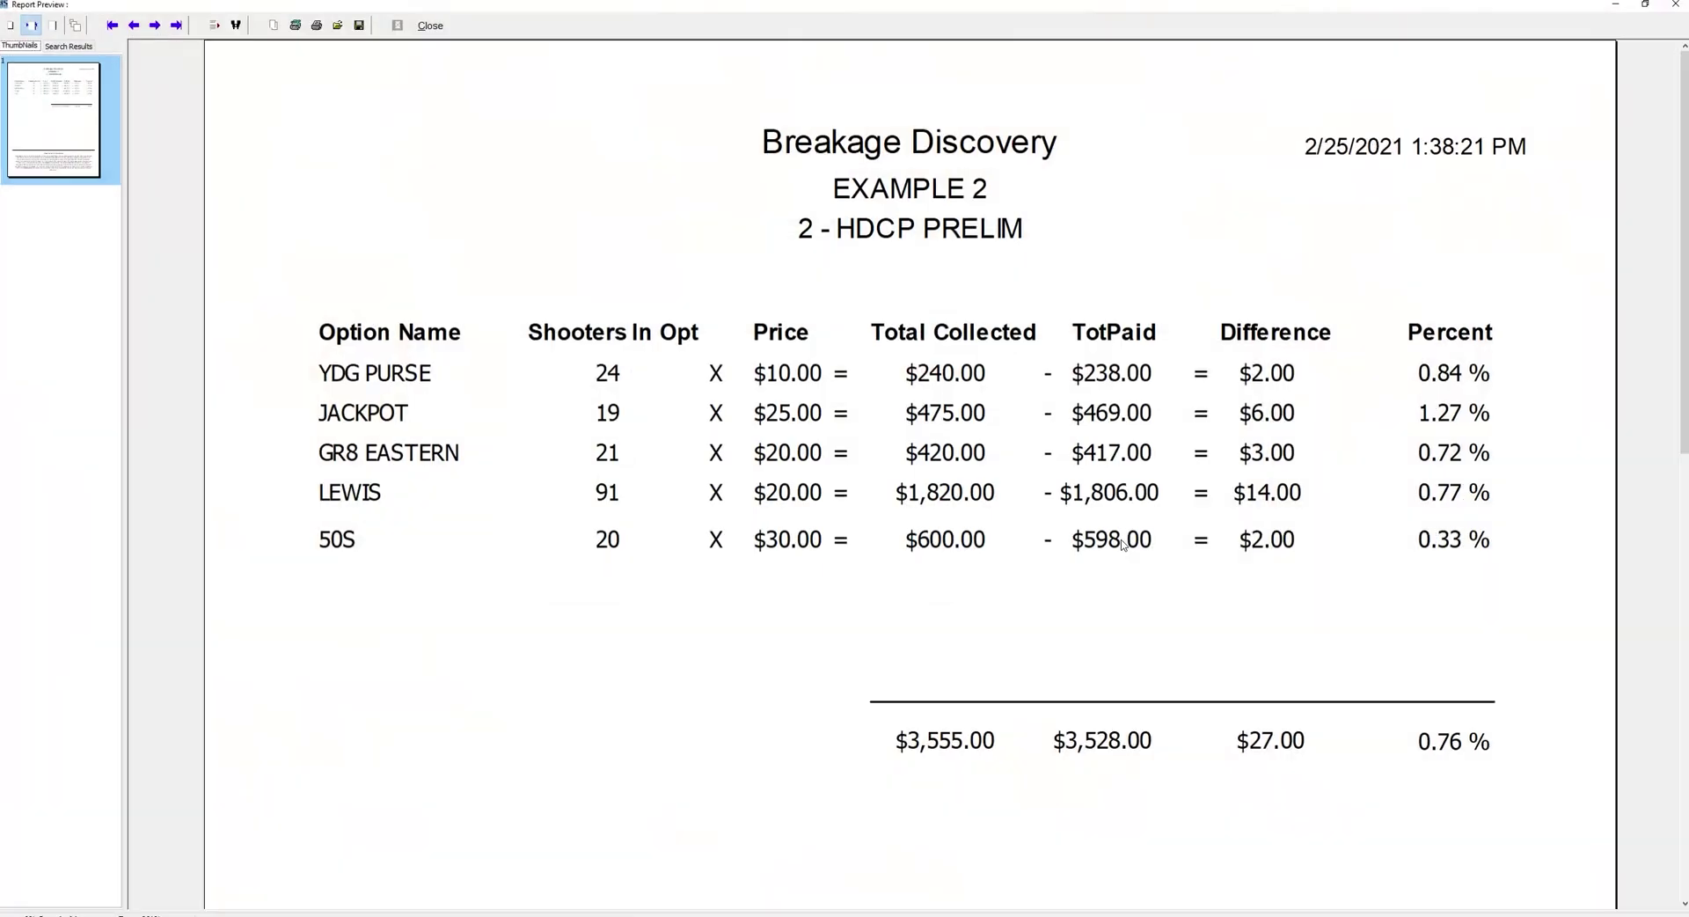
scroll(1299, 558, down, 1)
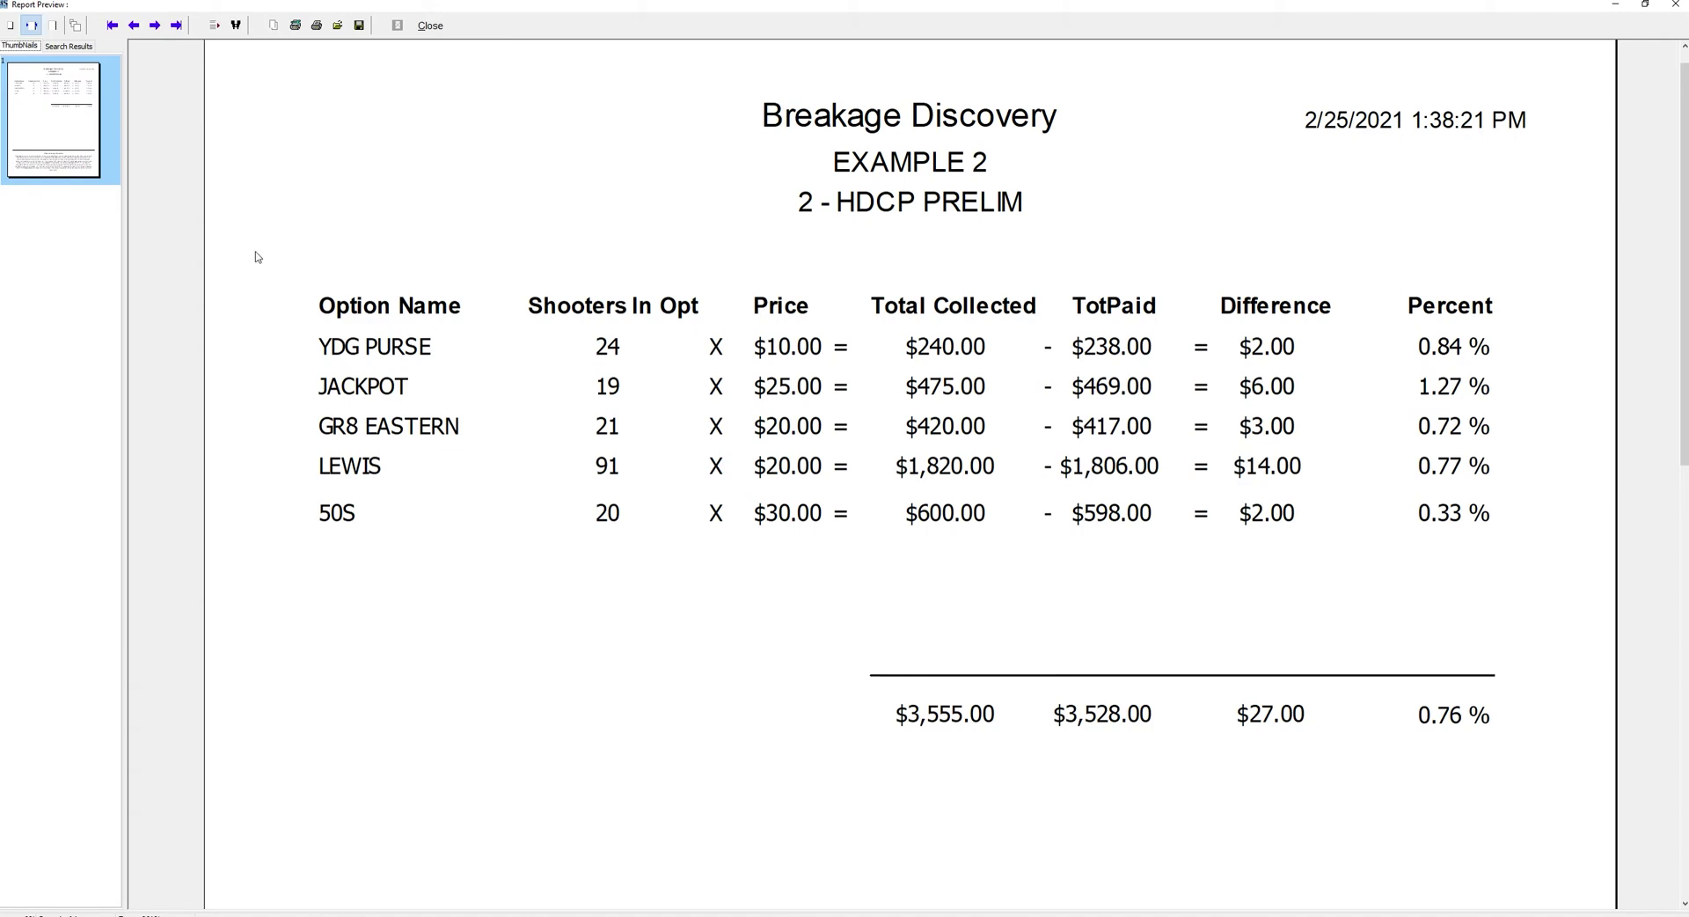
click(430, 26)
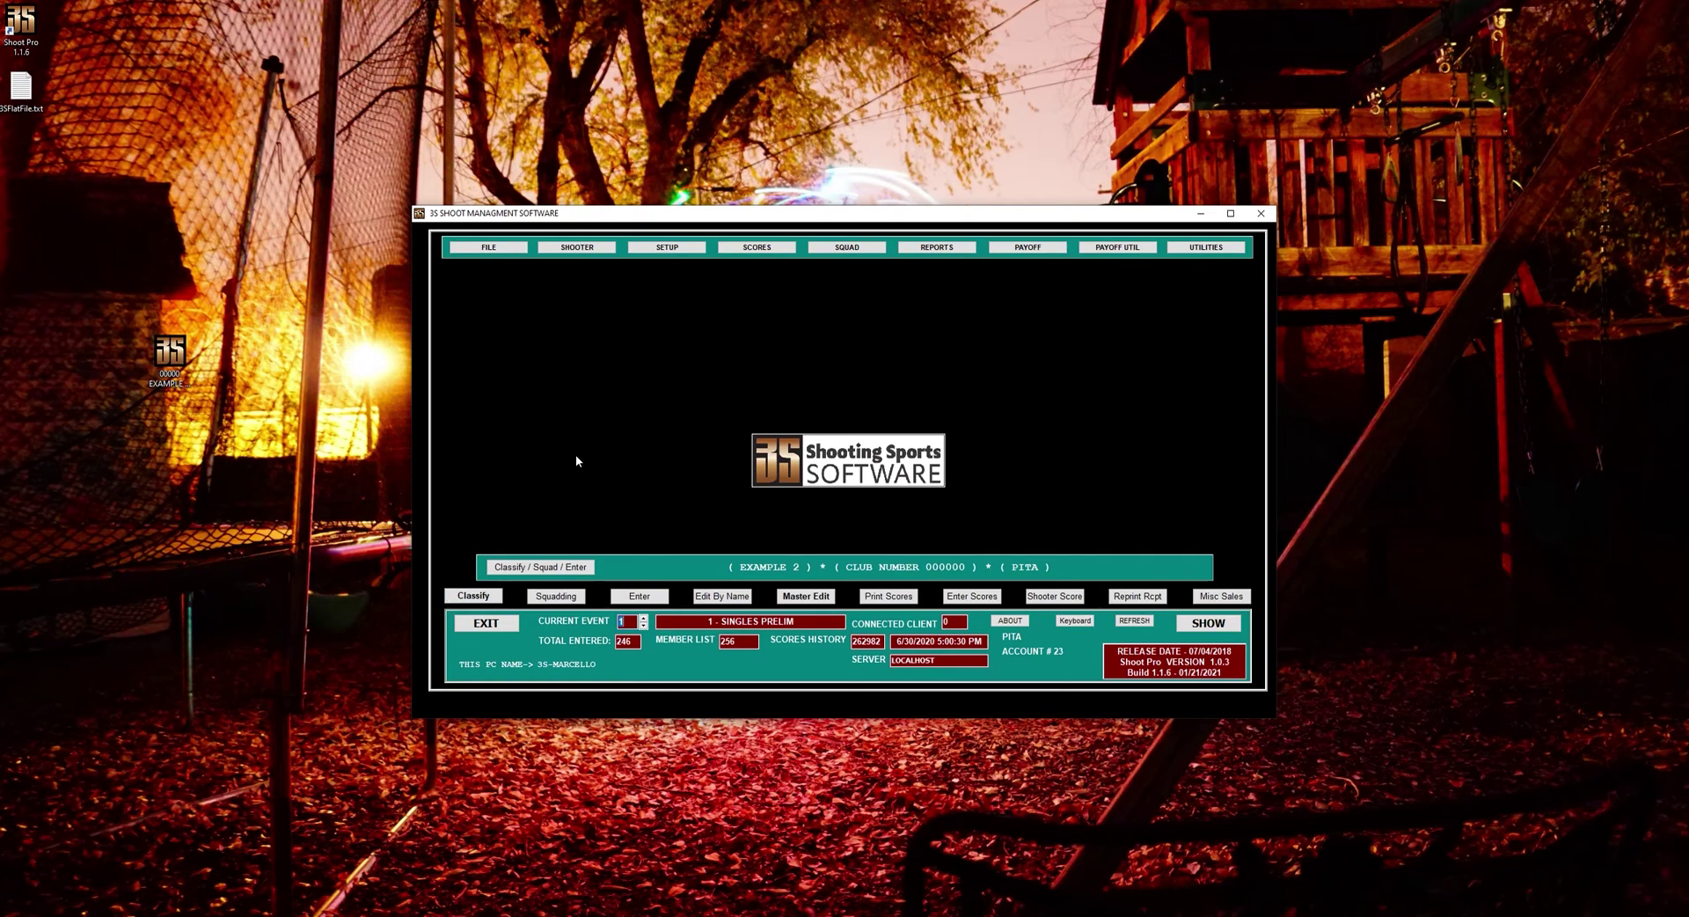
Step: Open shooter classification and review the shooter list, noting the expired PITA dues warning
click(474, 596)
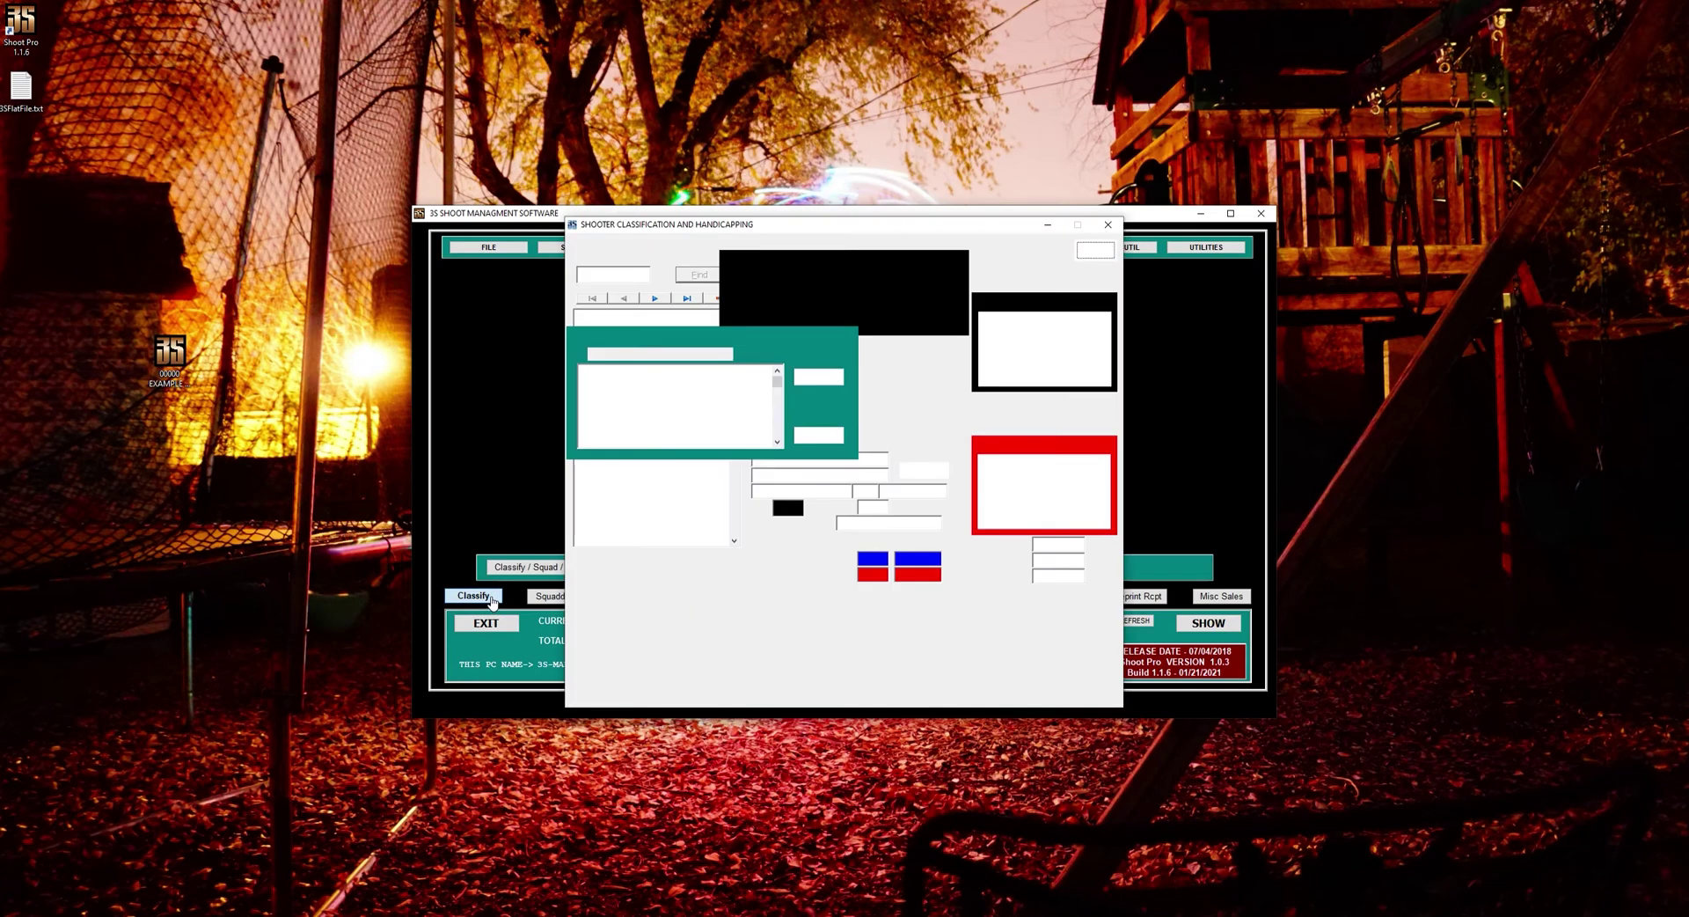
click(818, 376)
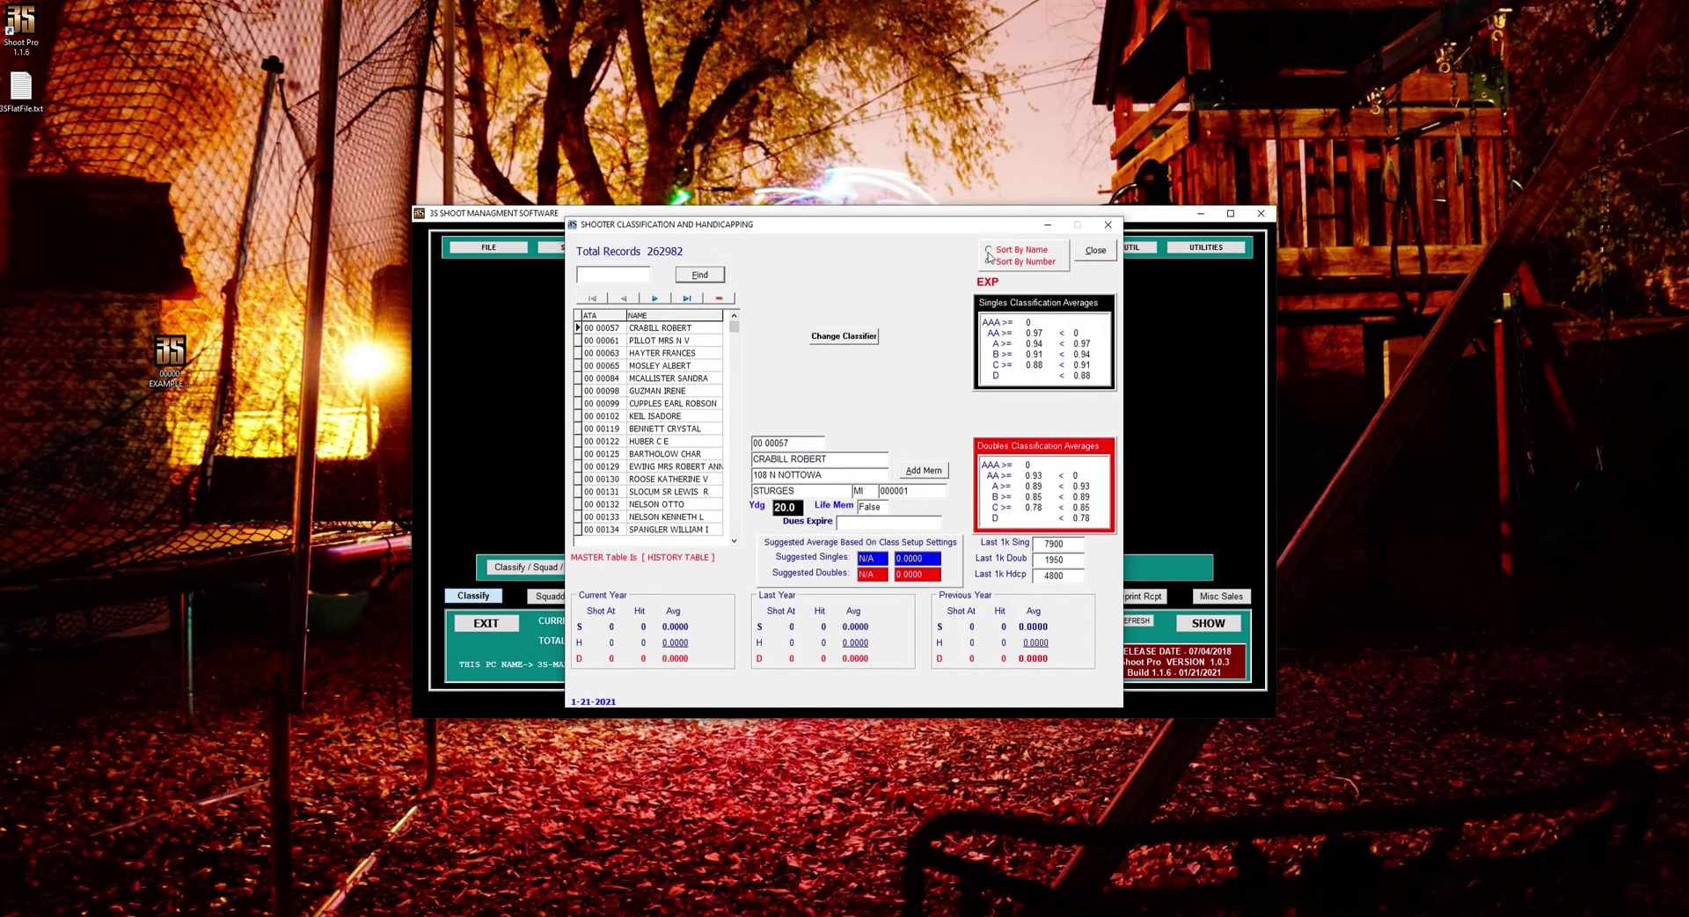
drag(822, 342, 966, 349)
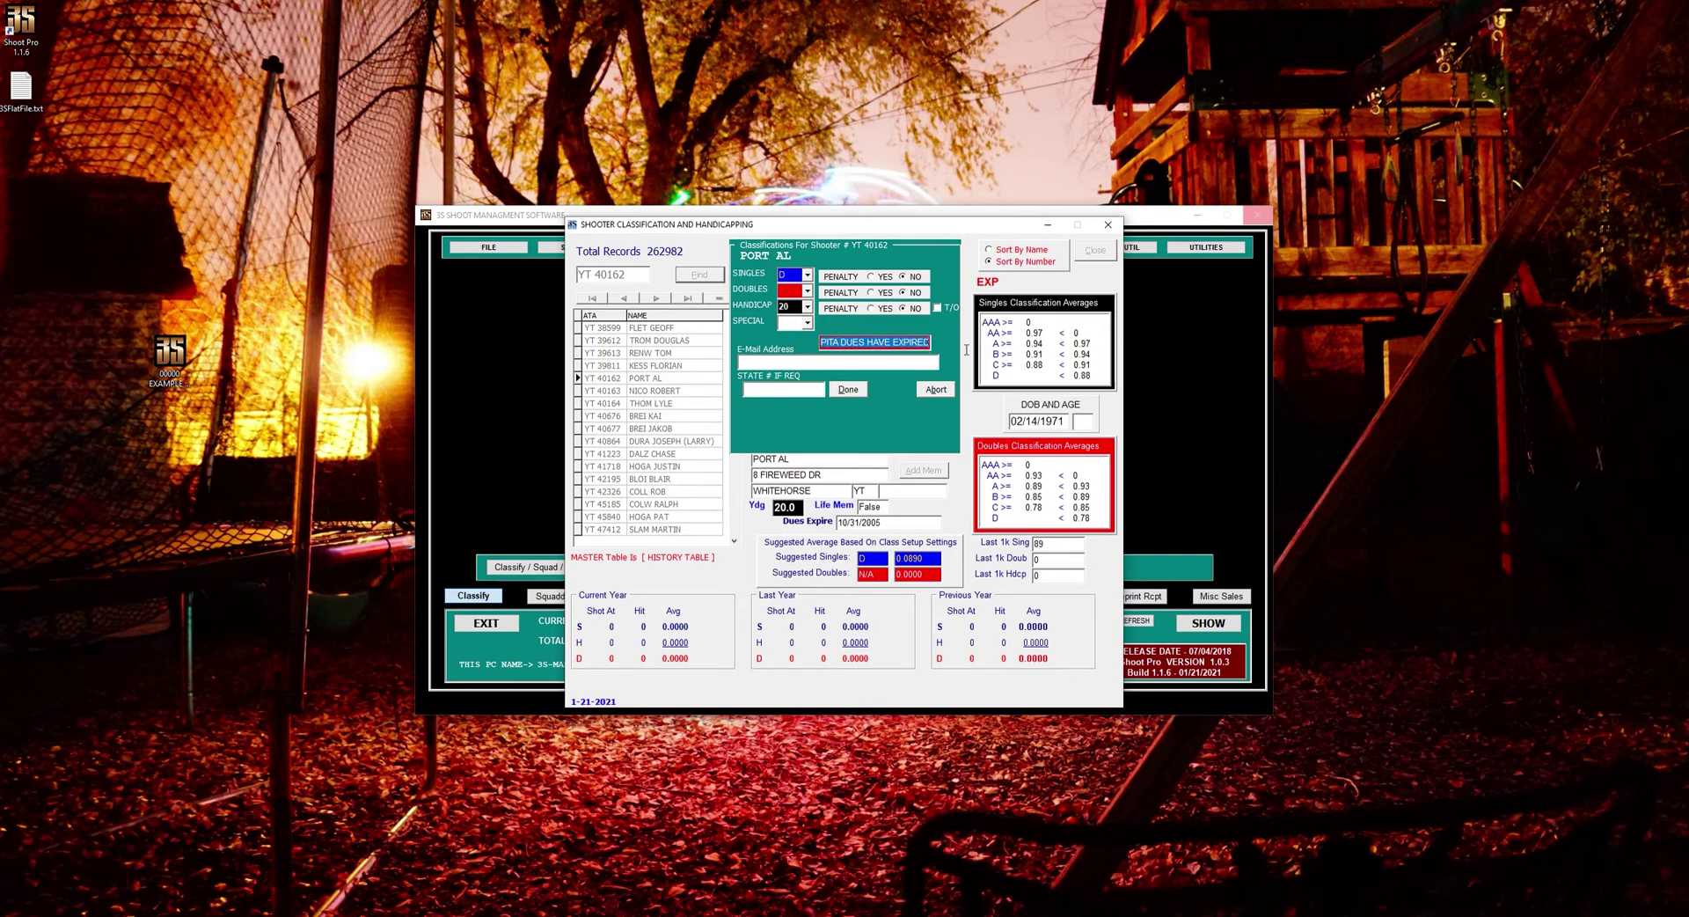
click(859, 361)
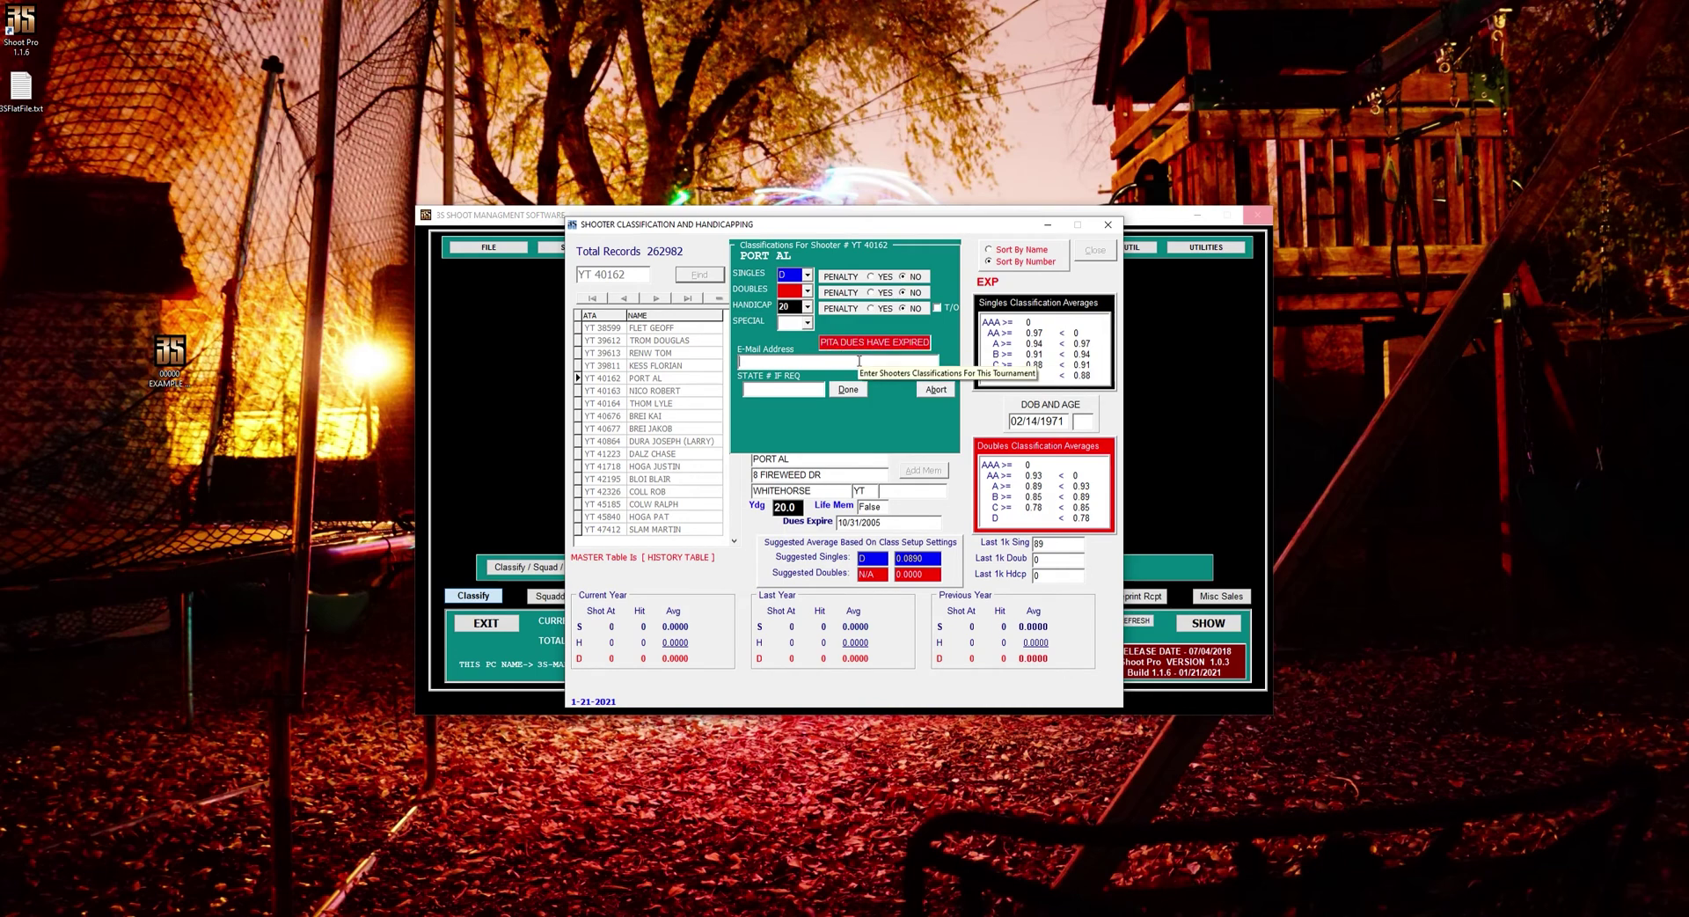
click(932, 388)
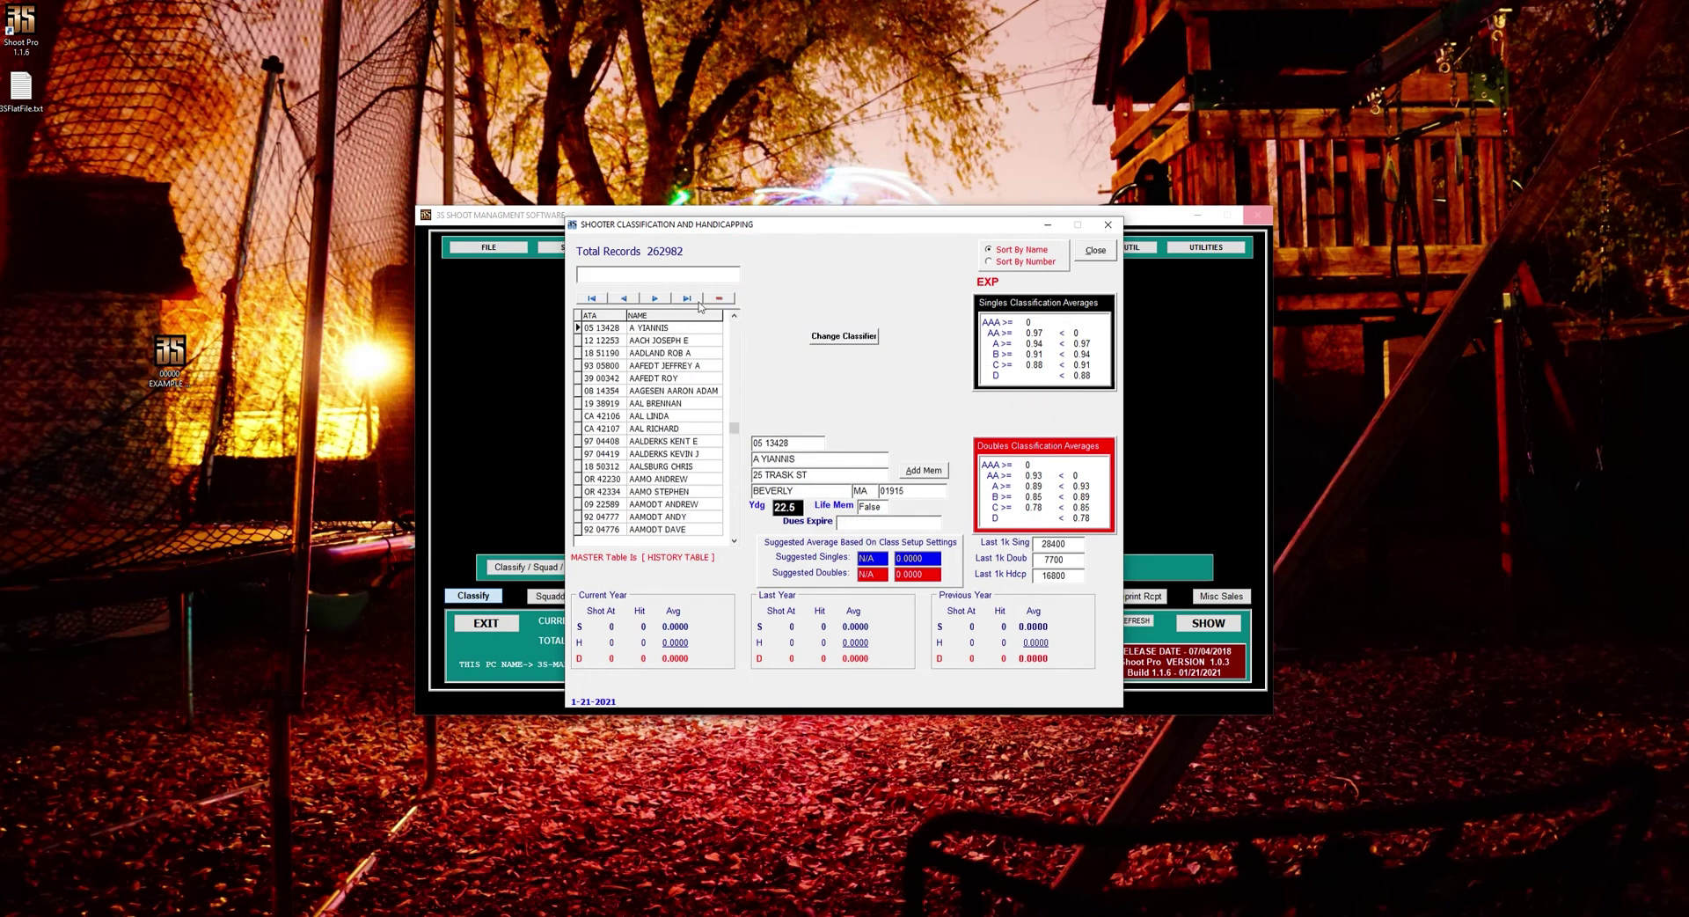
Step: Find the shooter by surname, accept their classification and complete their tournament entry
text(KLUNDT)
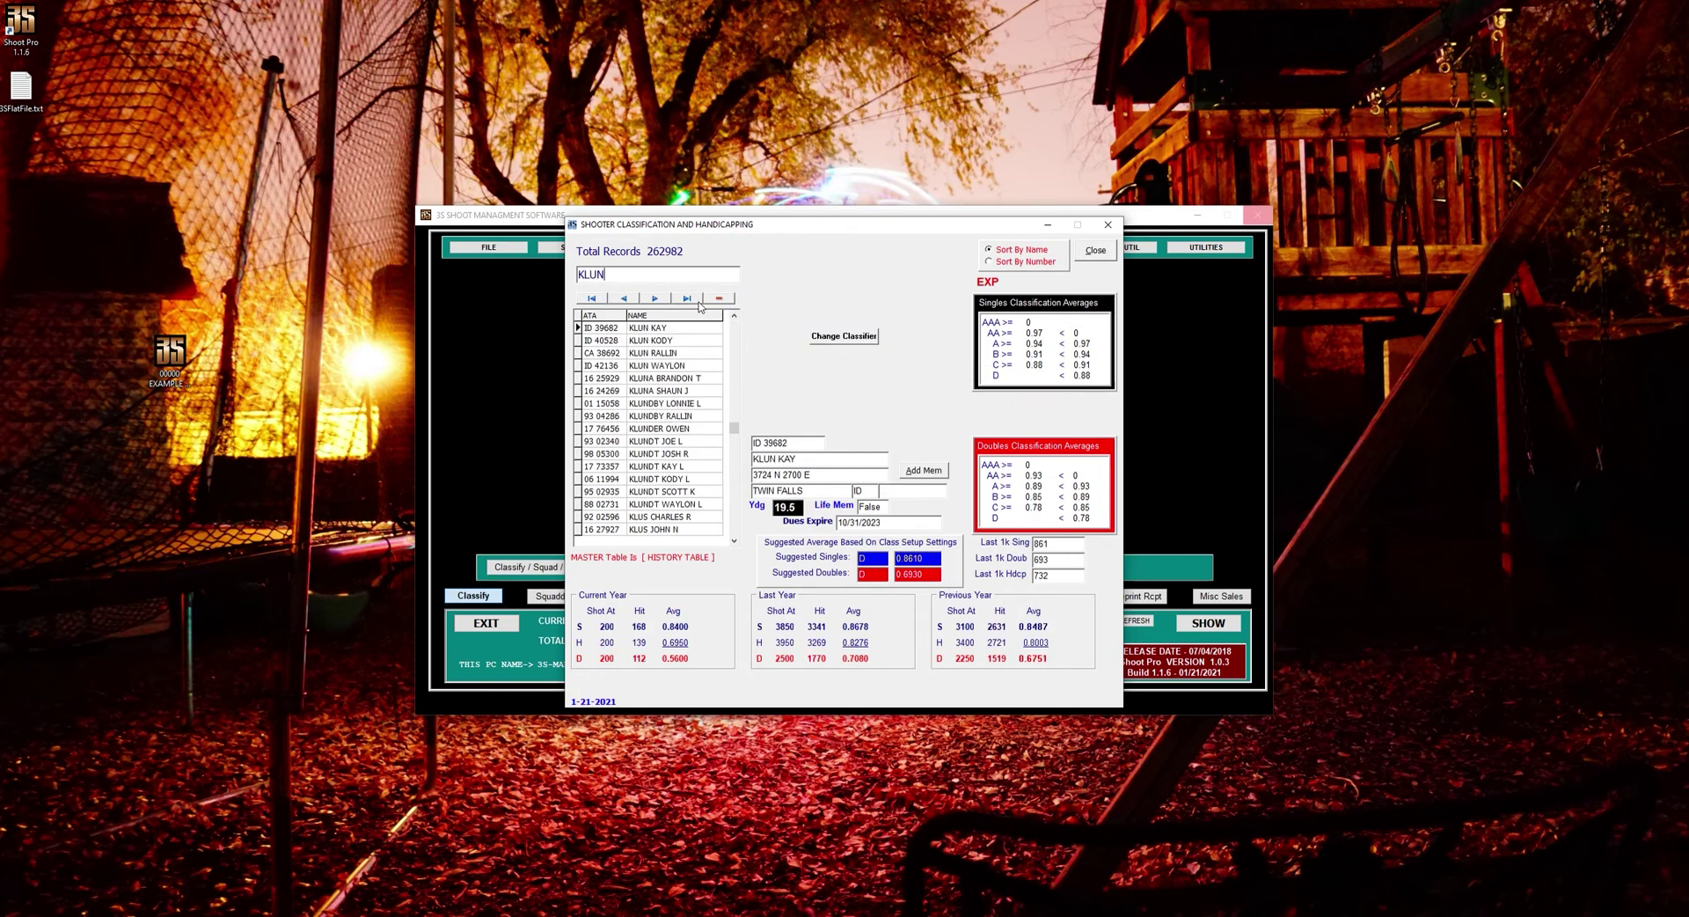
double_click(698, 354)
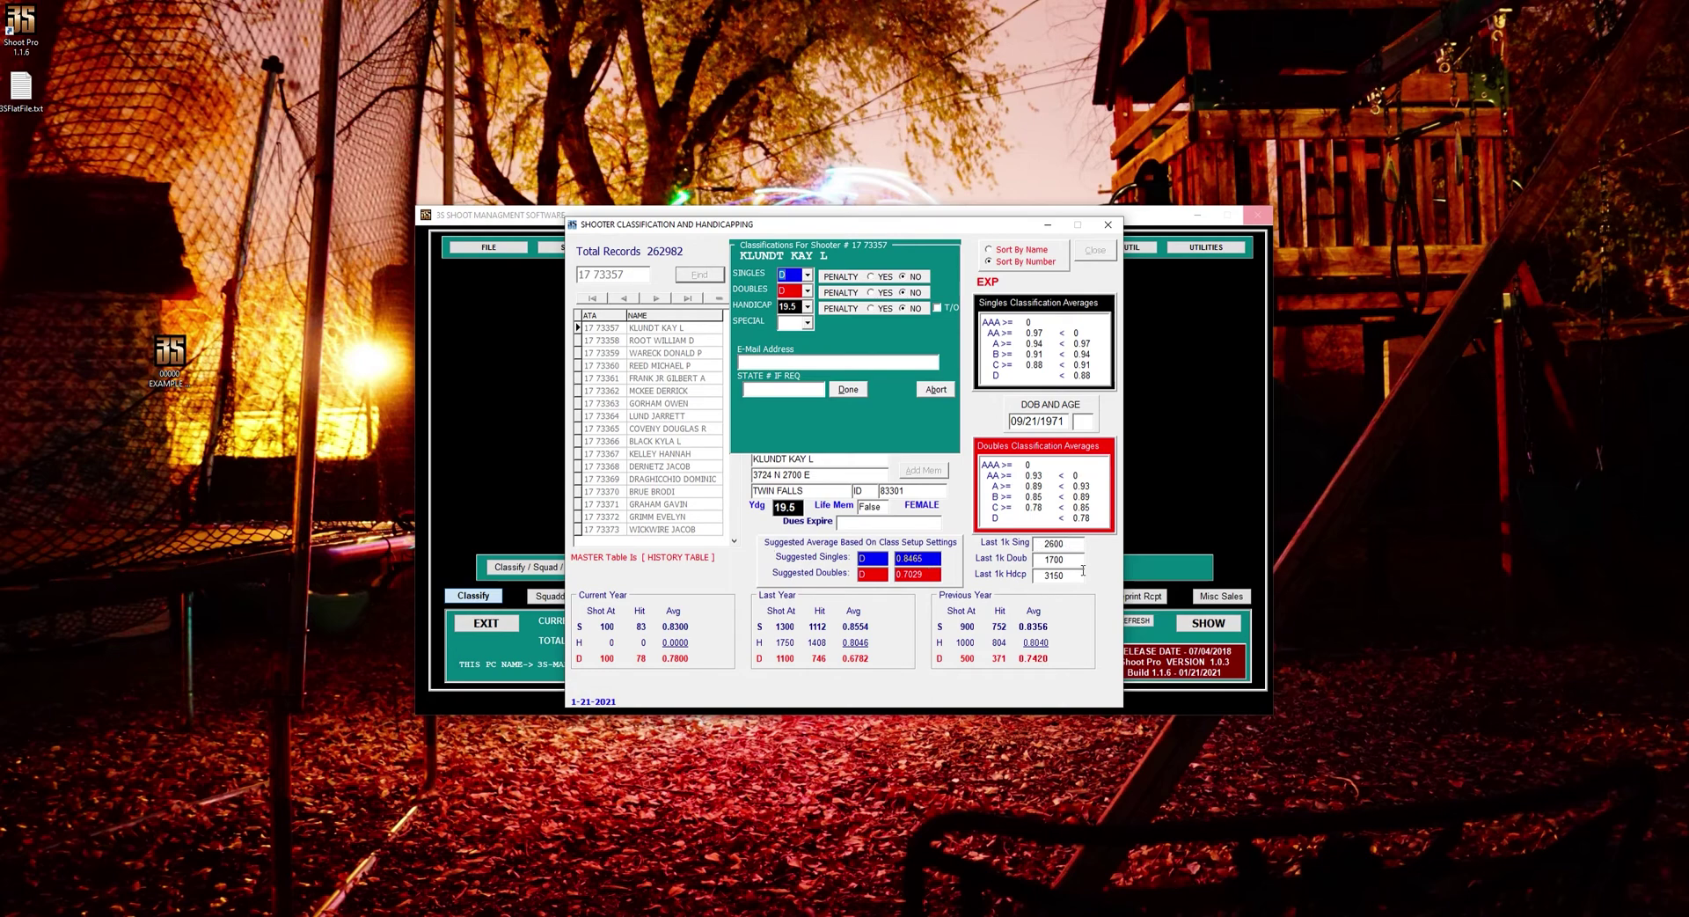
key(Return)
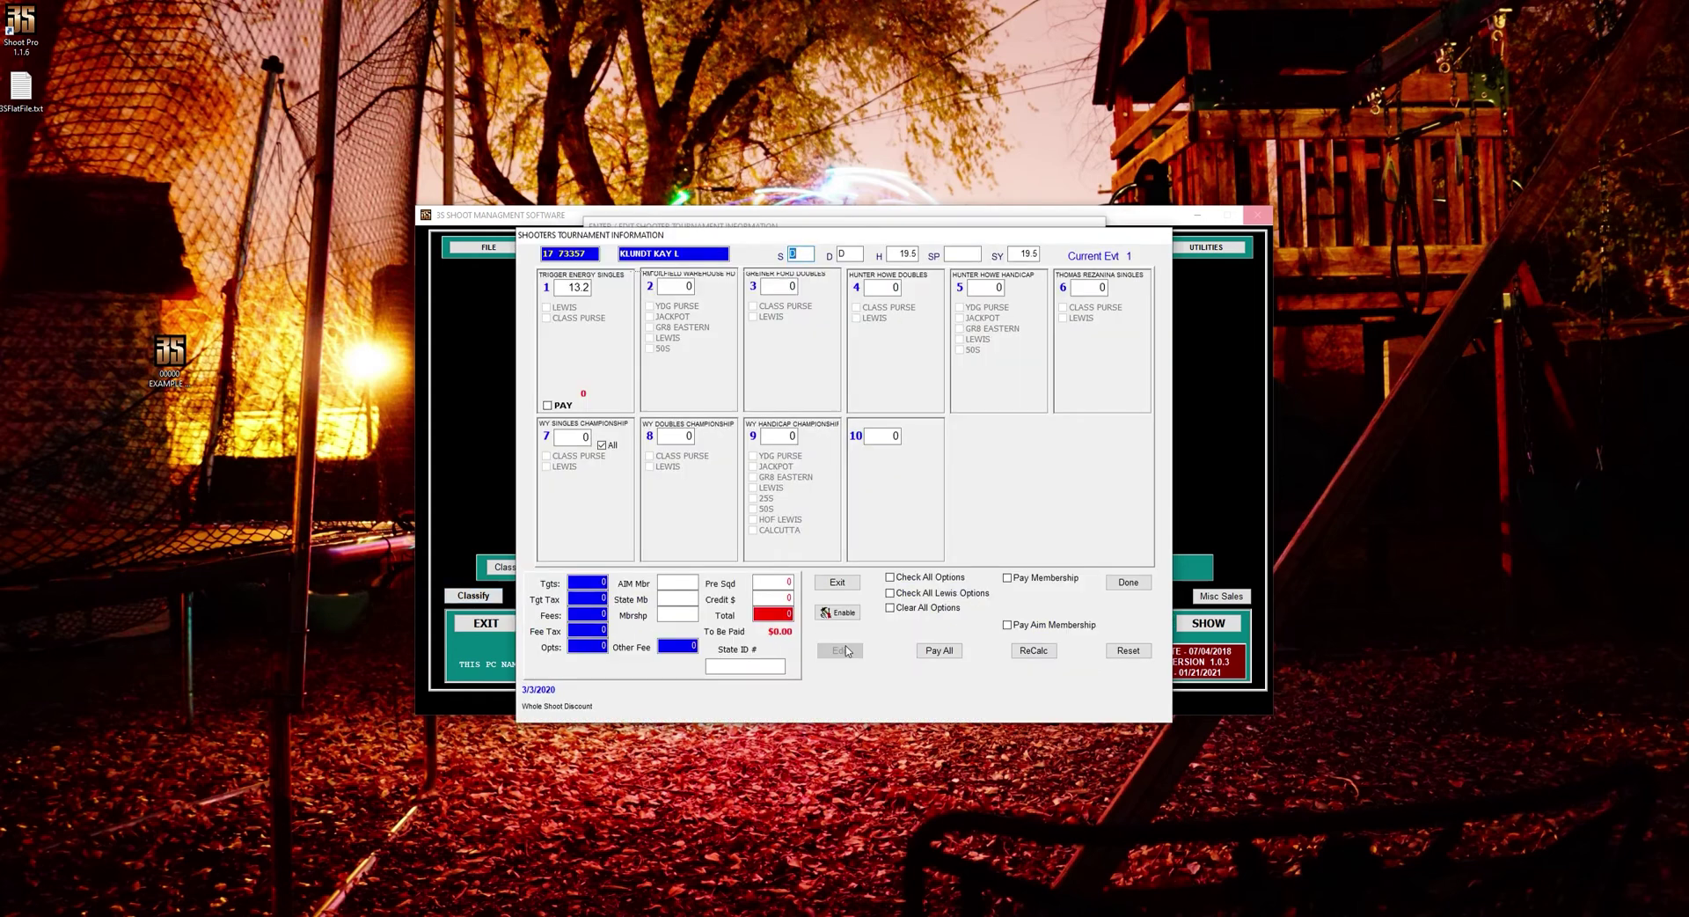
click(838, 649)
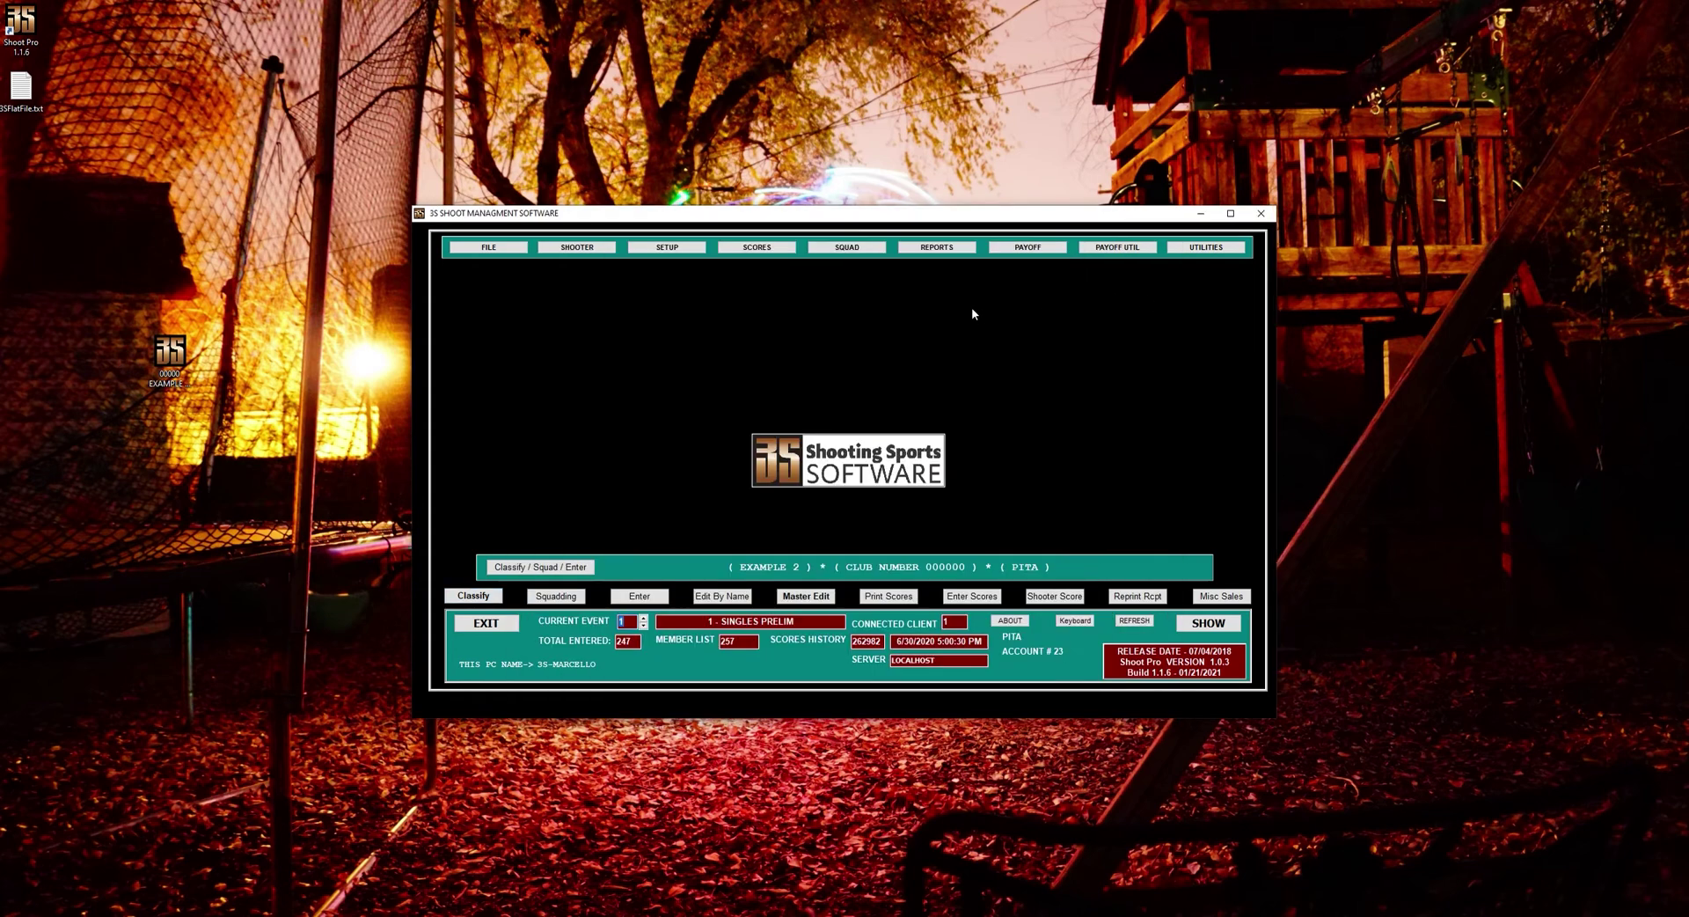
Step: Replace the Admin Password in the 1- Tournament setup with a new password
click(679, 250)
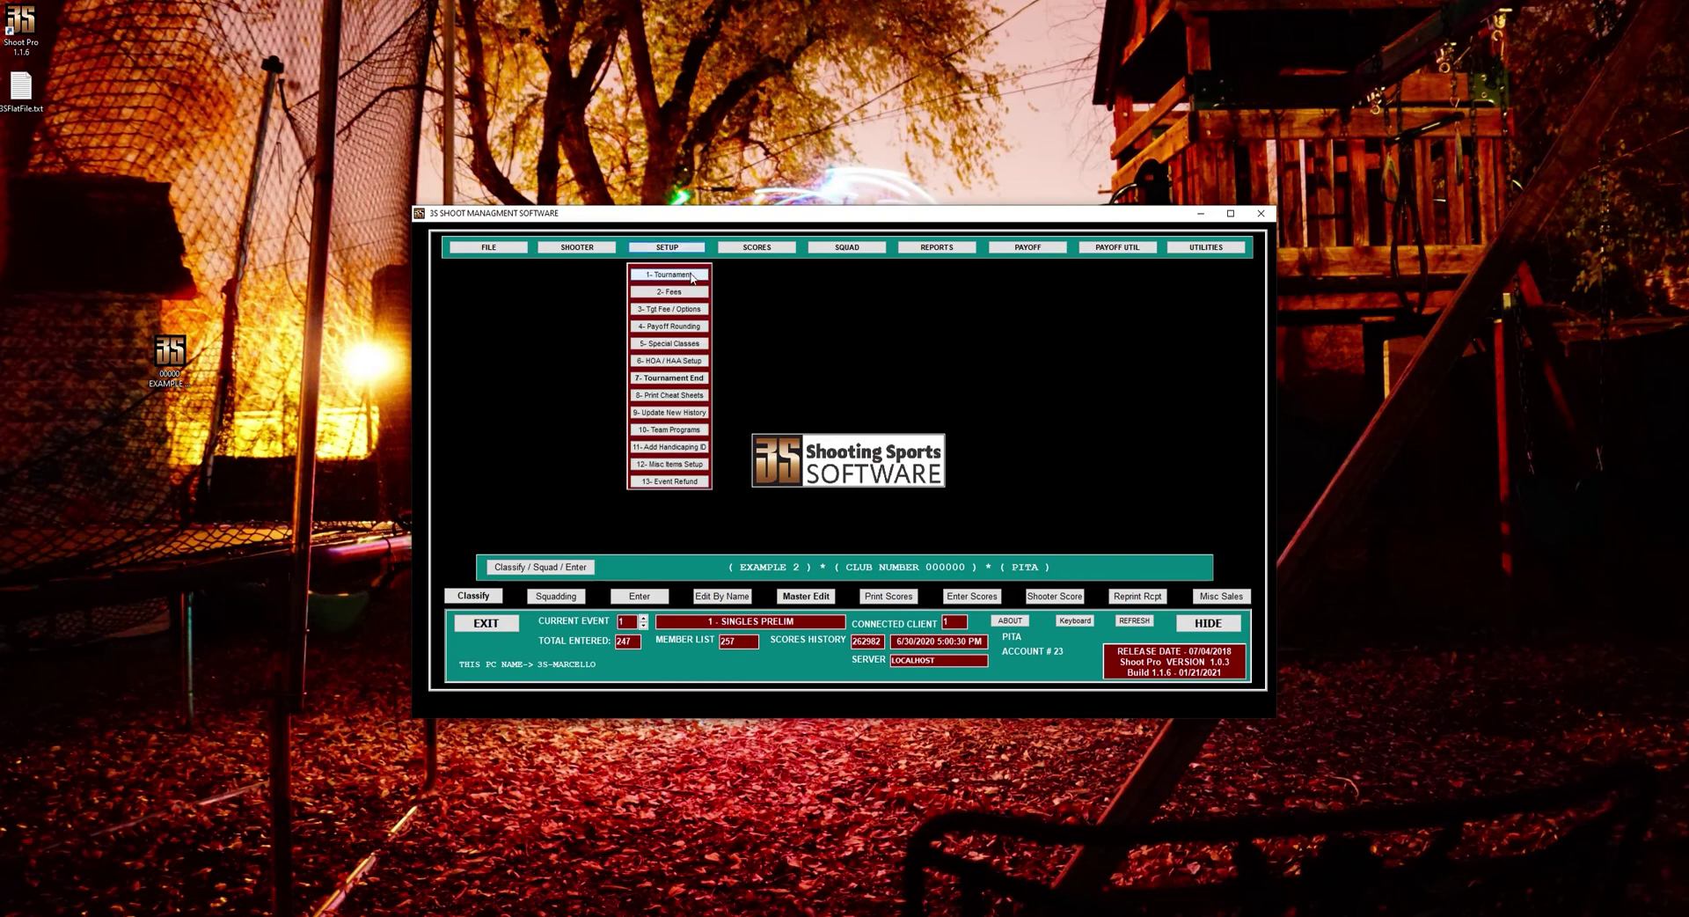
click(691, 276)
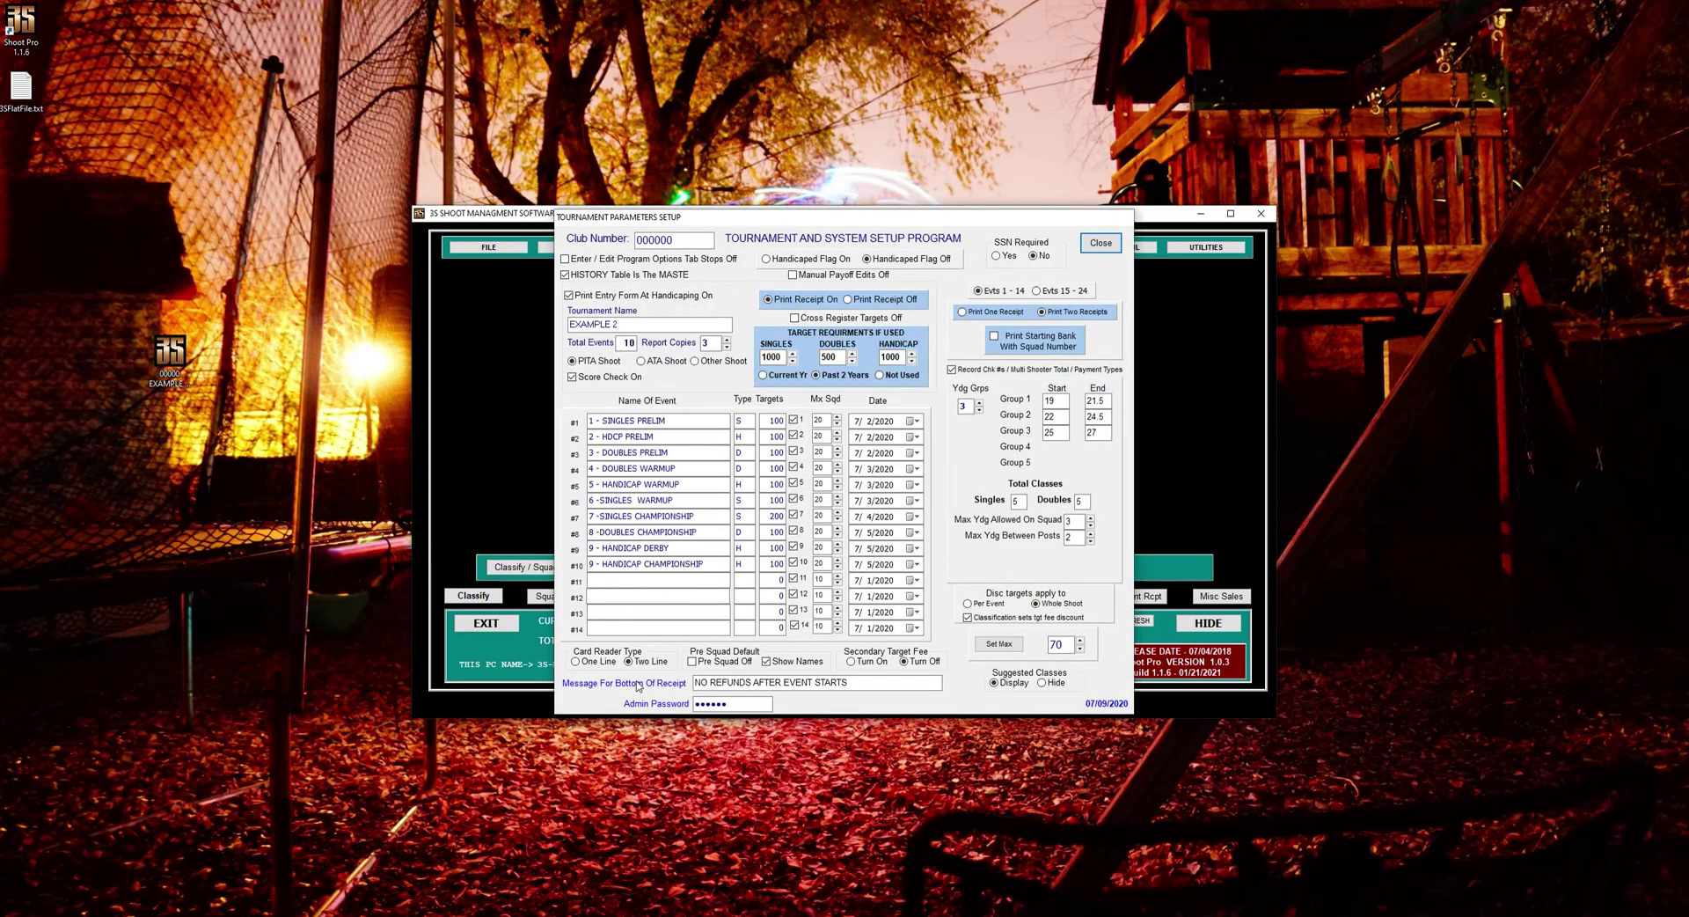
click(700, 702)
text(****)
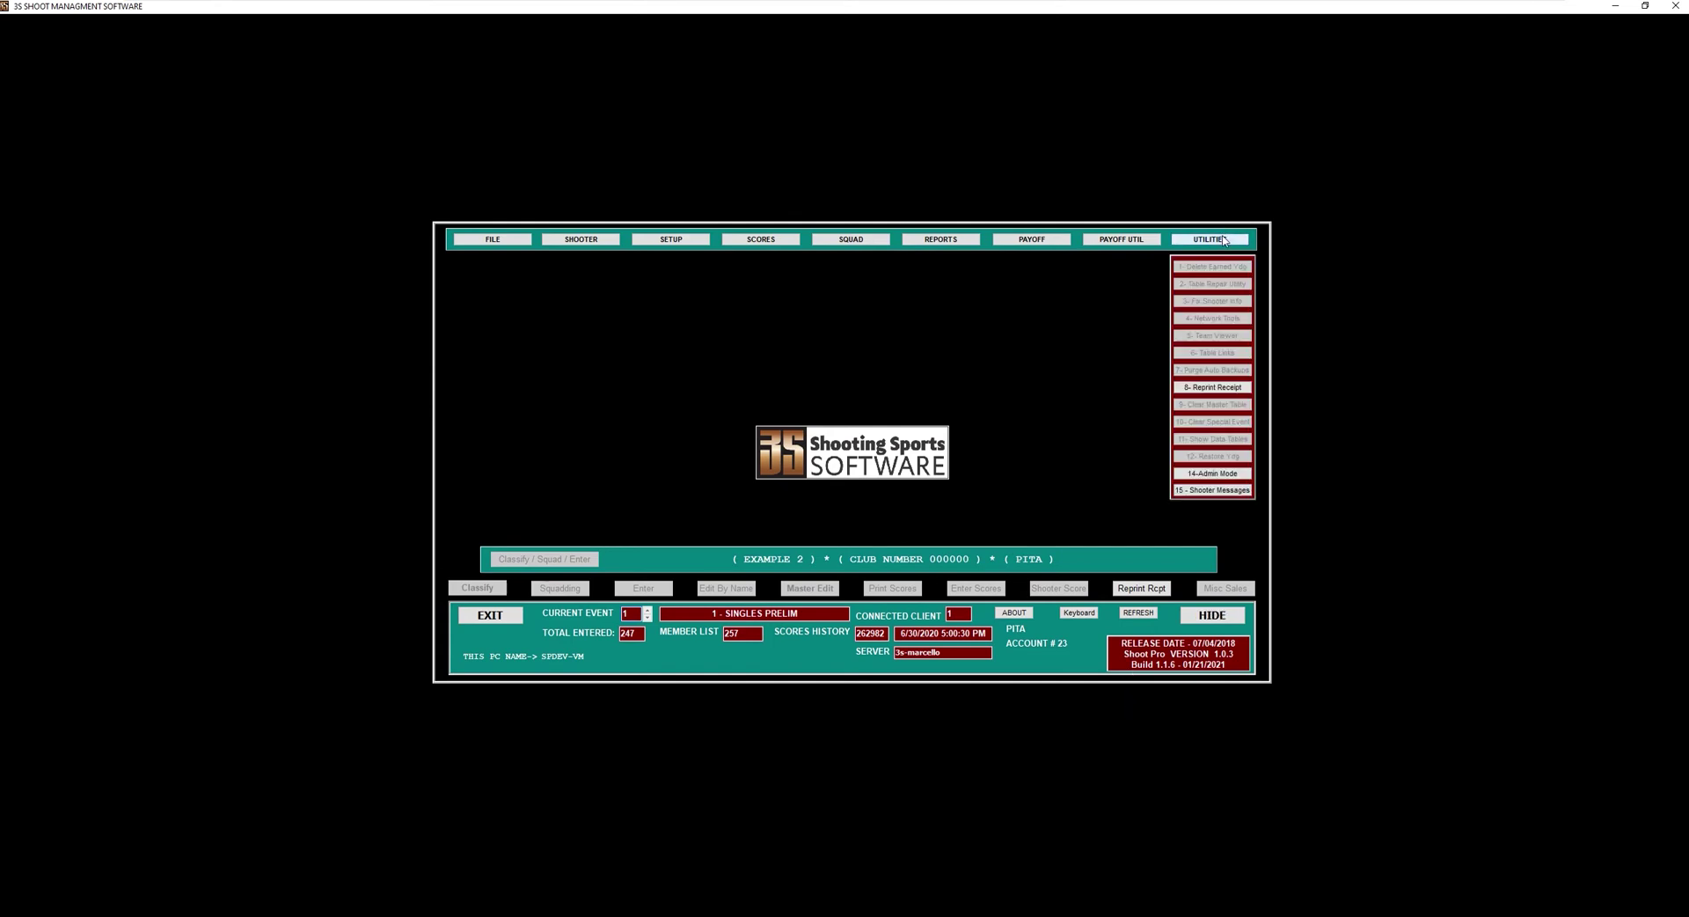
Step: Enter the admin password in 14-Admin Mode to unlock unrestricted administrator access
click(1230, 478)
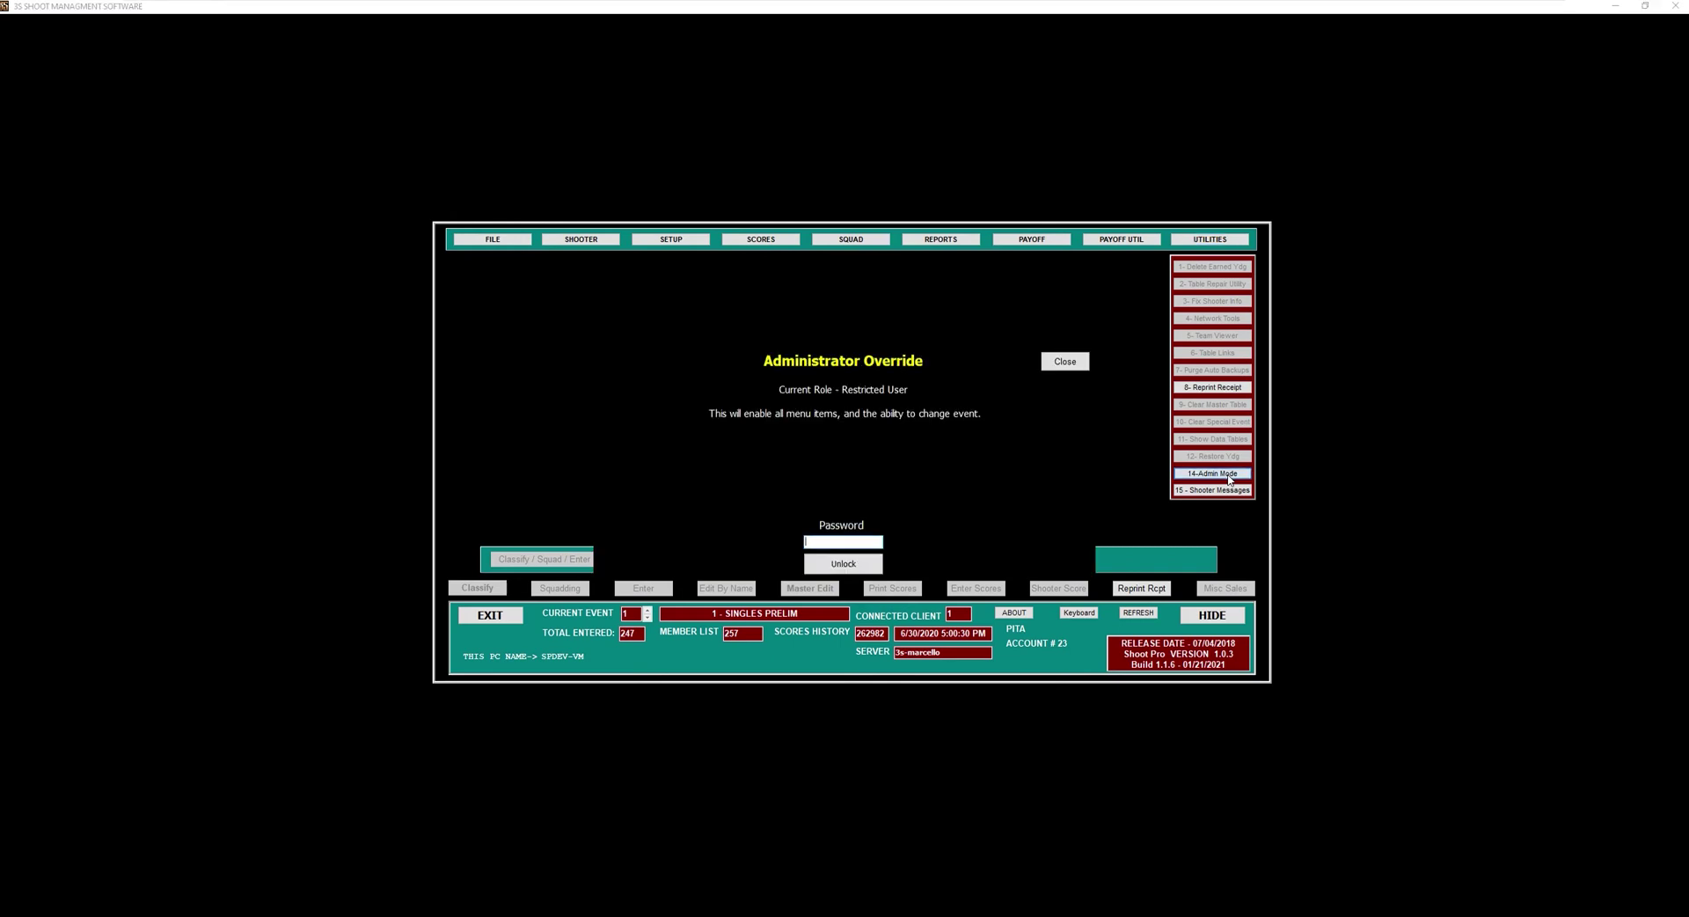
text(****)
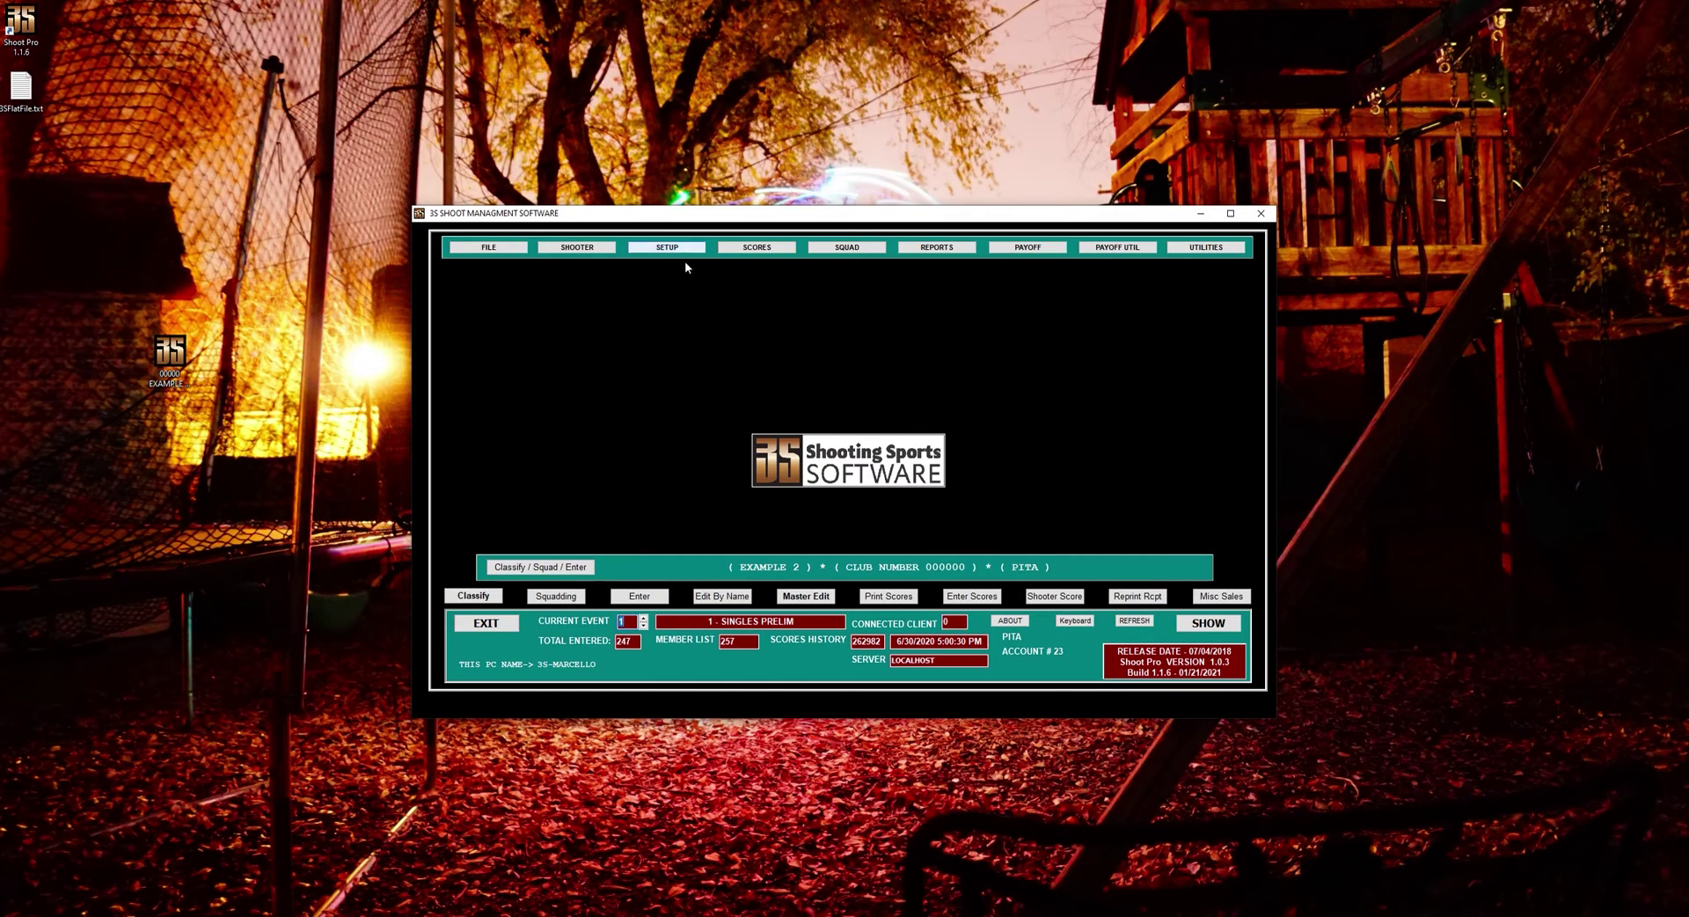
Step: Open Event Refund for event 9 and set the club to keep $2.50 per target fee
click(686, 264)
click(685, 483)
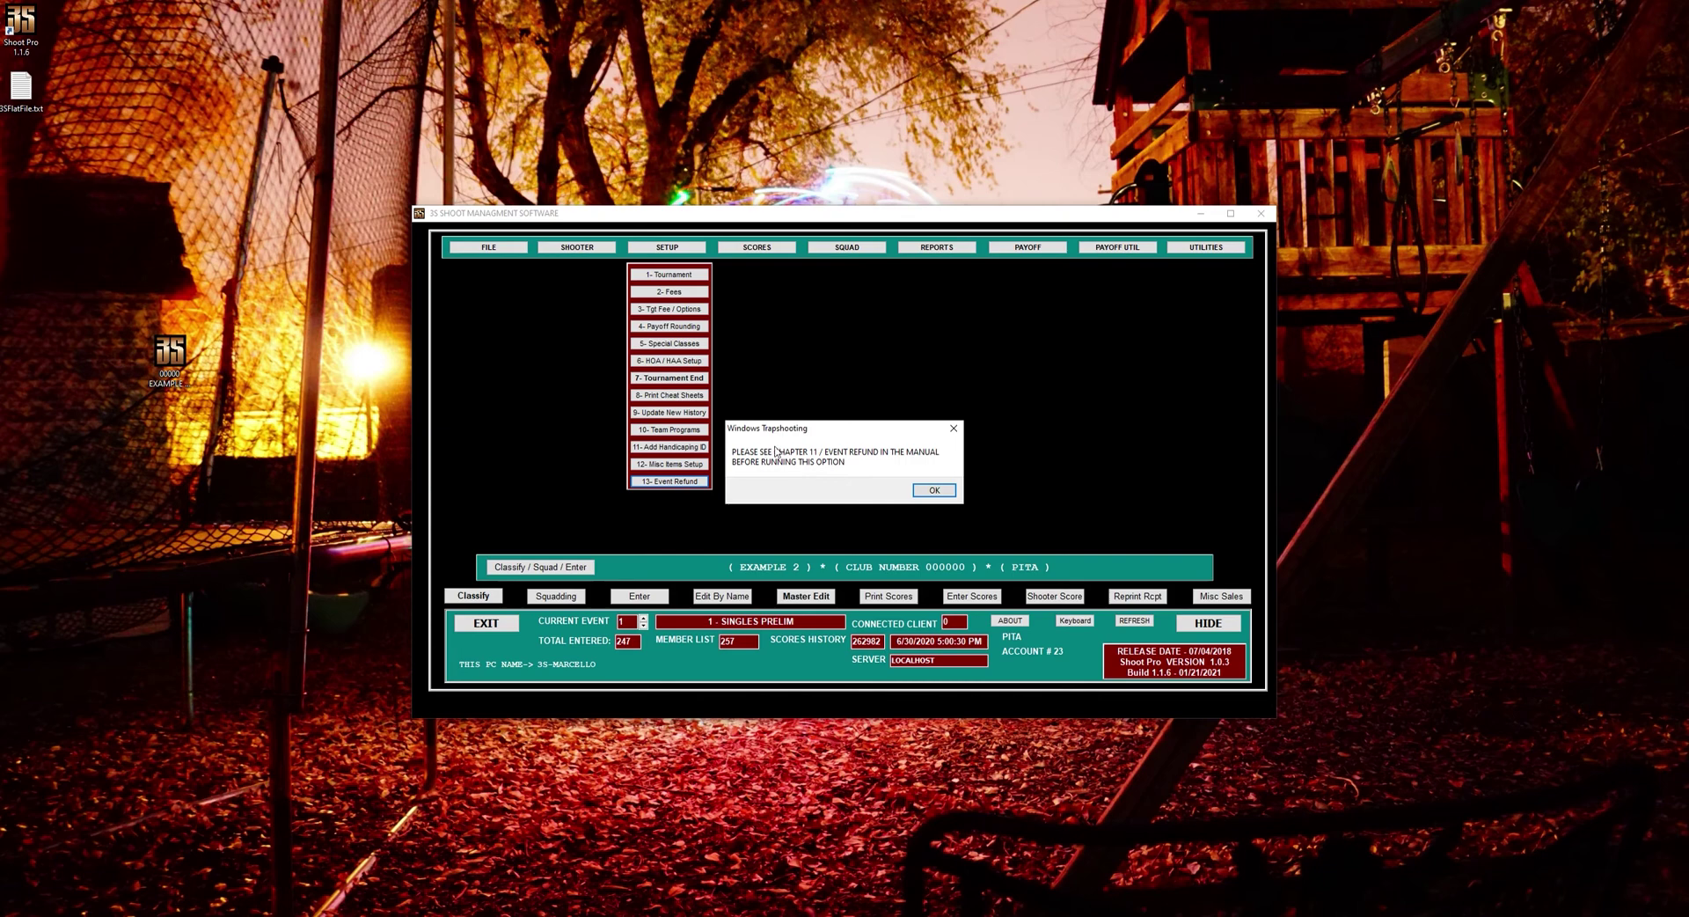
click(935, 491)
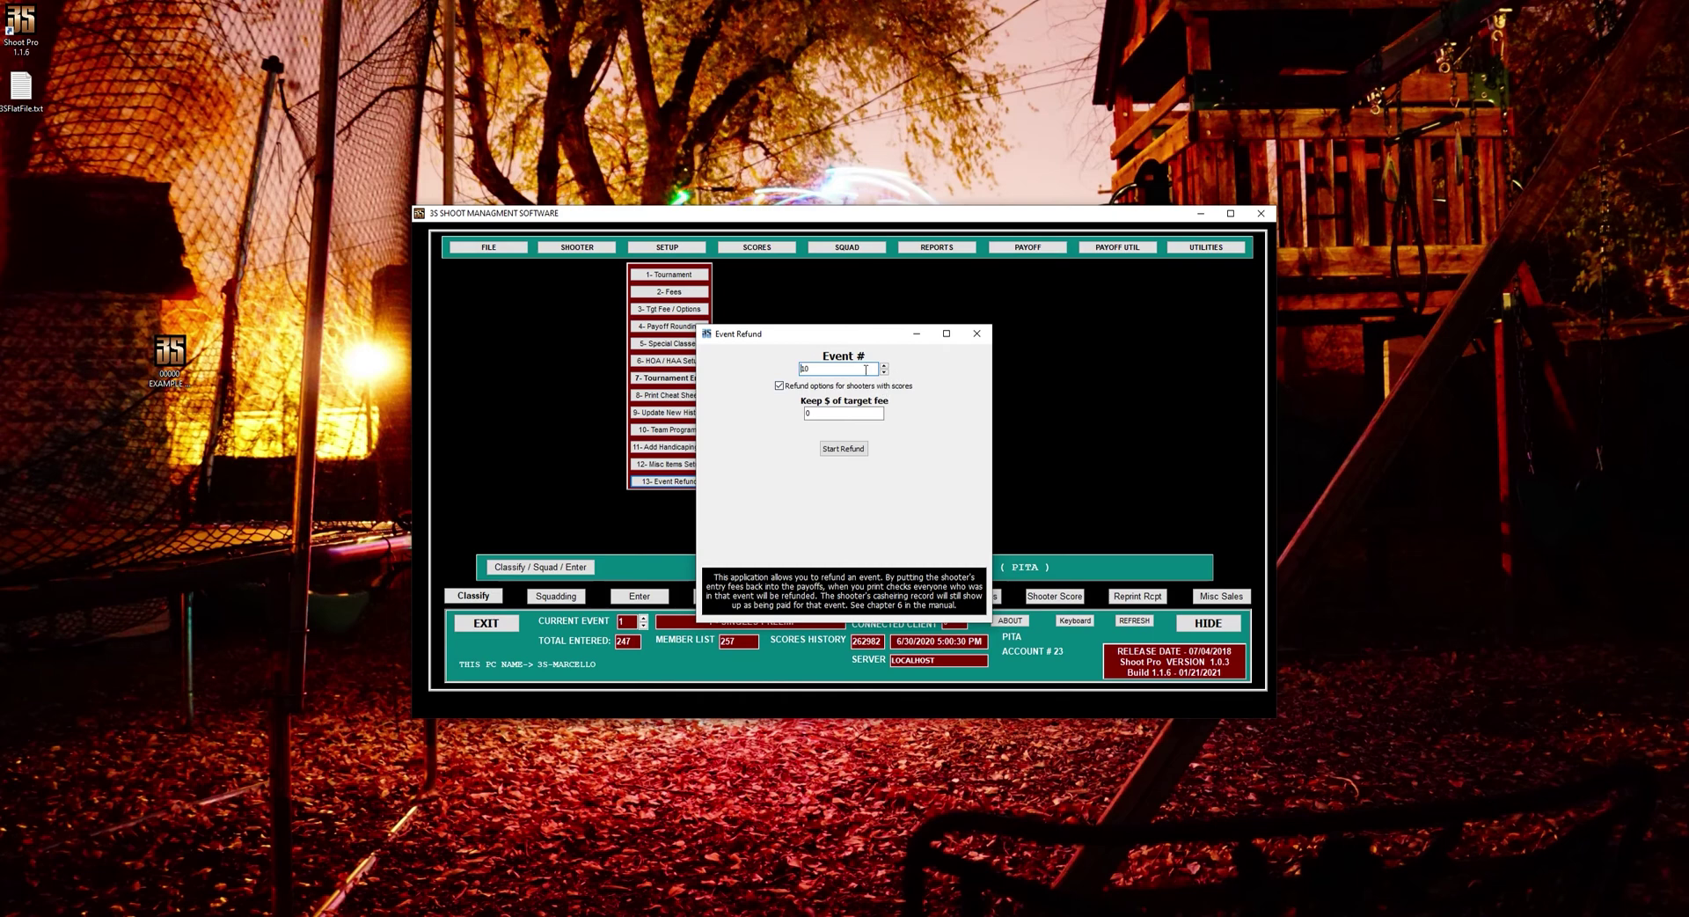
scroll(866, 370, down, 1)
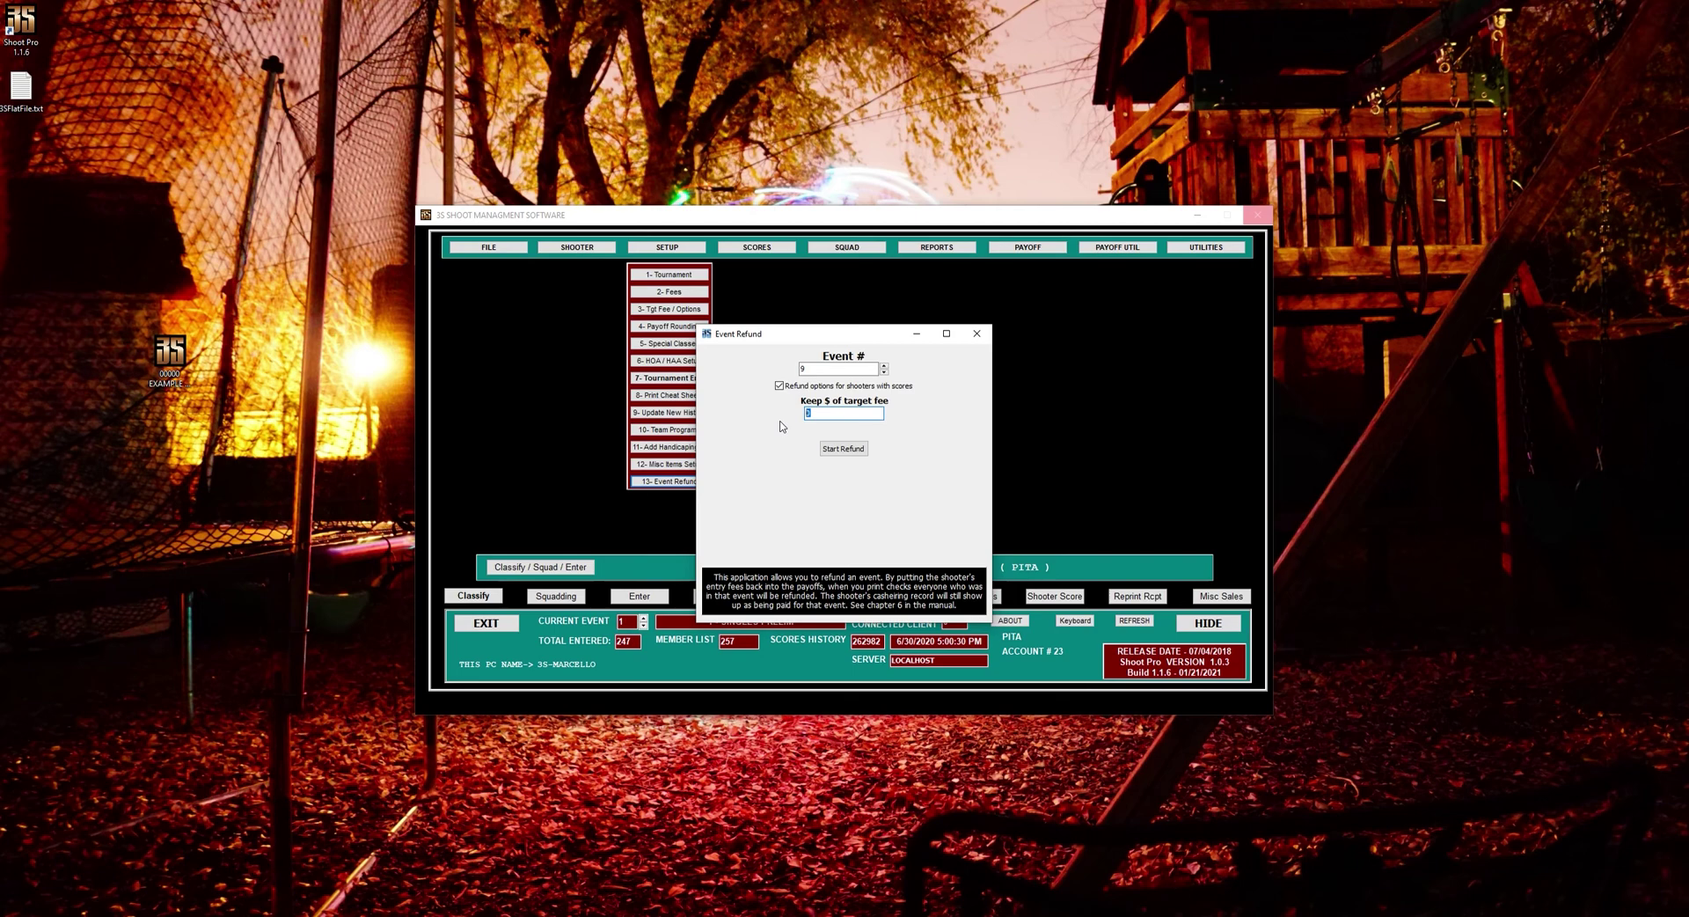
text(50)
Step: Start the refund, confirm with 'Yes, I Am', and refund the event
click(843, 449)
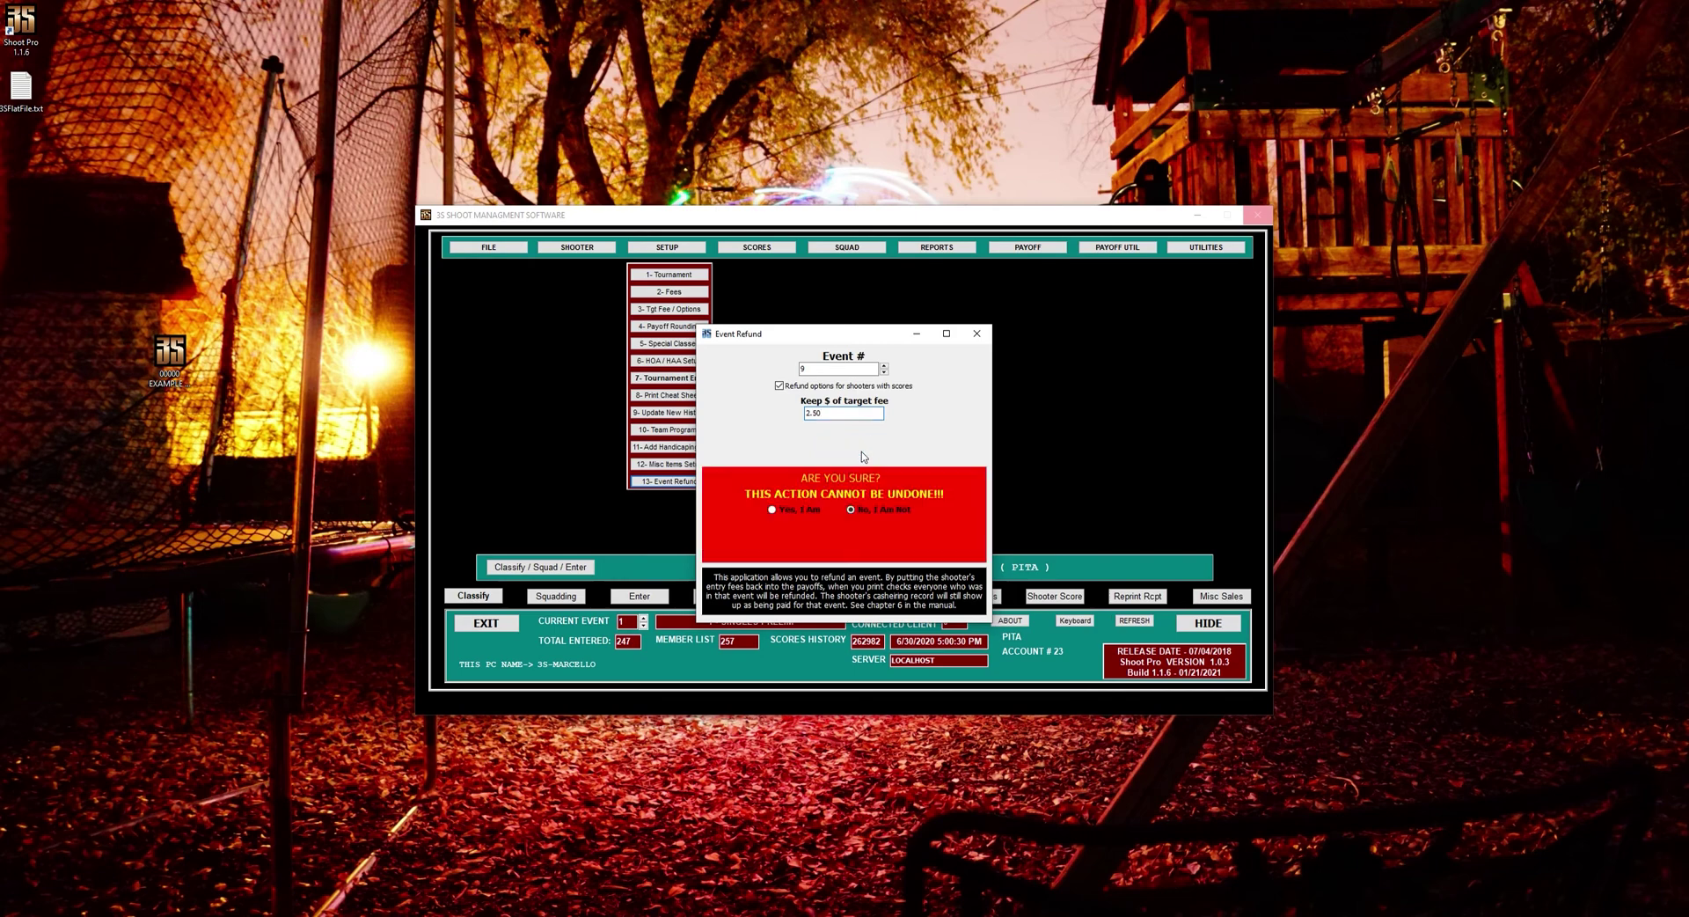
click(804, 511)
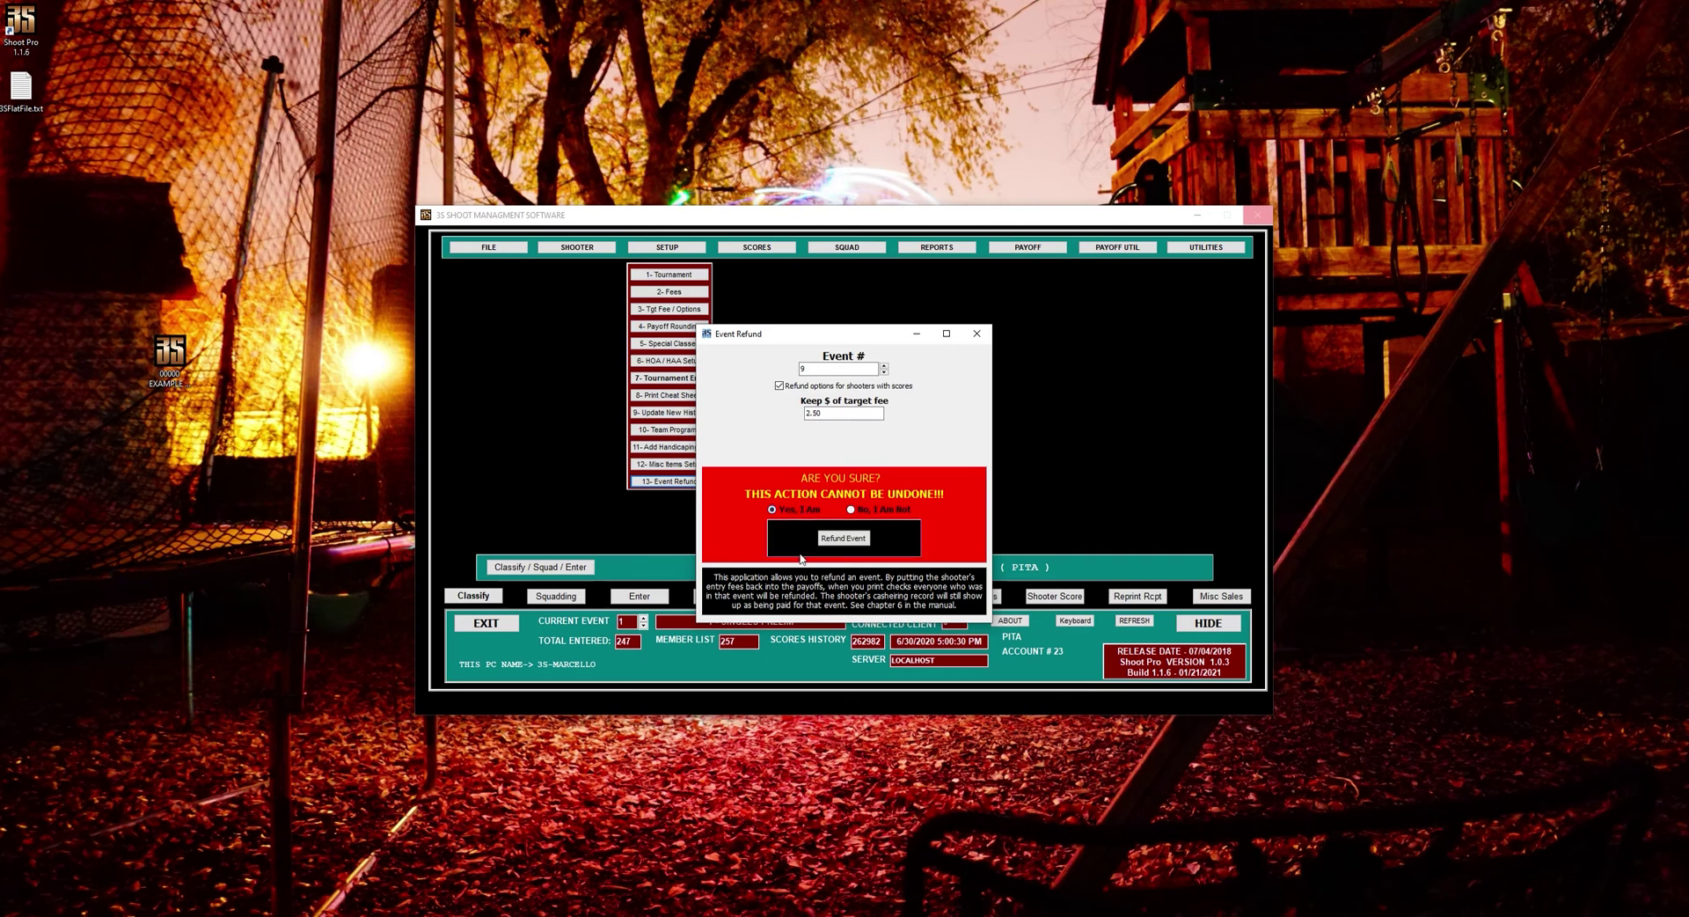
click(845, 540)
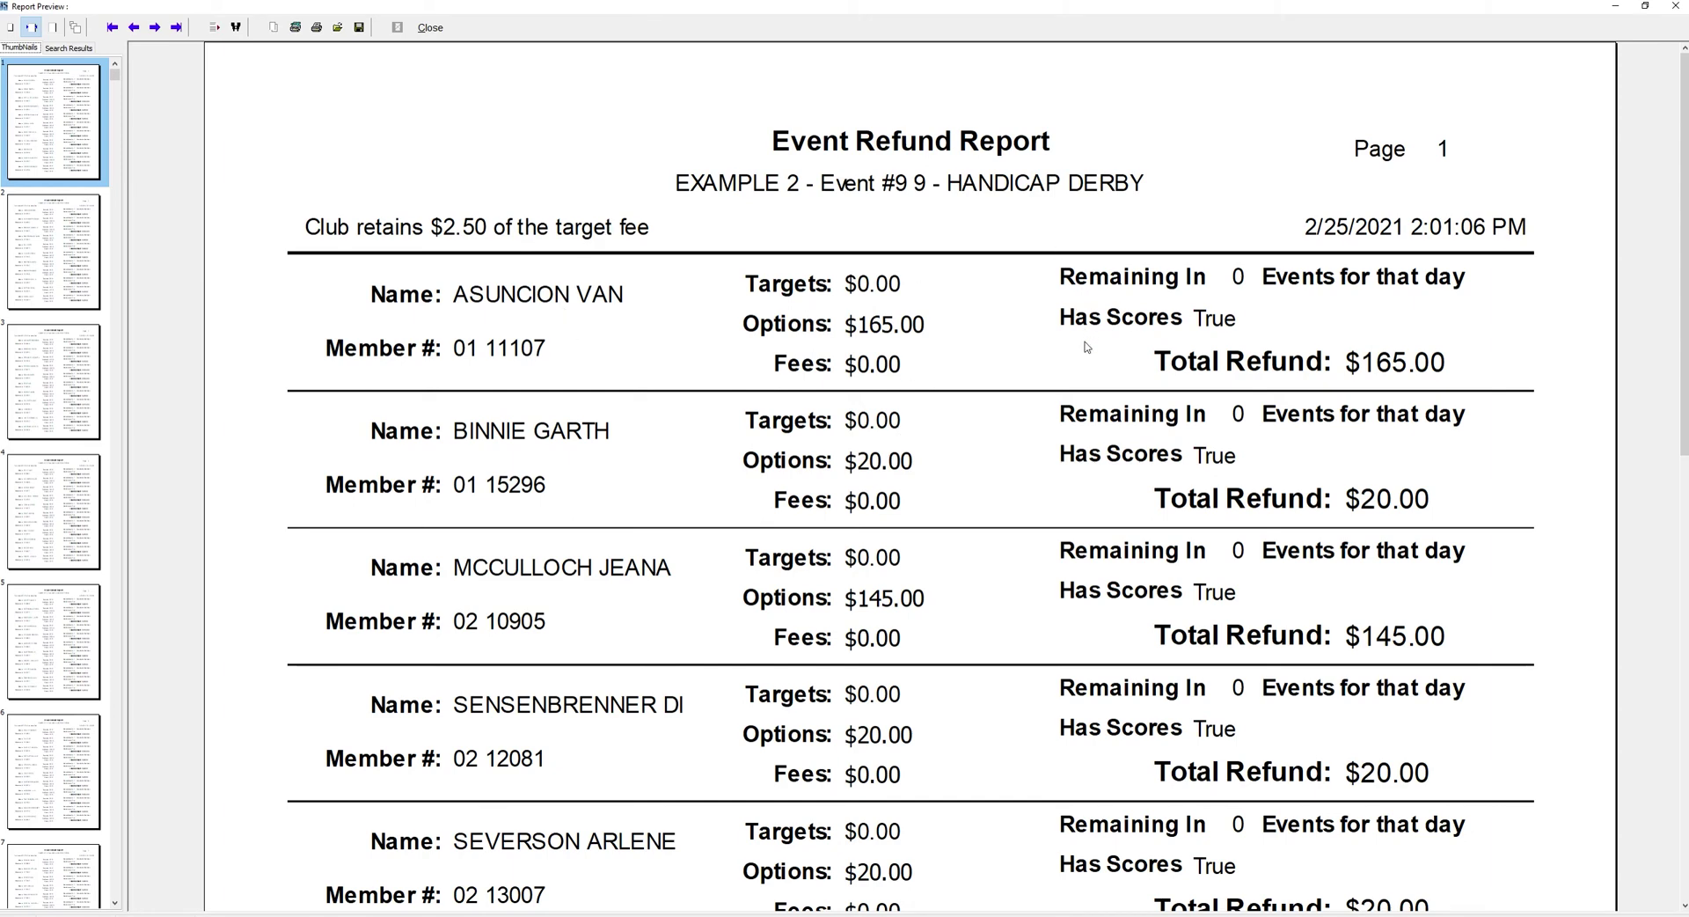
Step: Scroll through every page of the Event Refund Report preview, then close it
scroll(891, 292, down, 3)
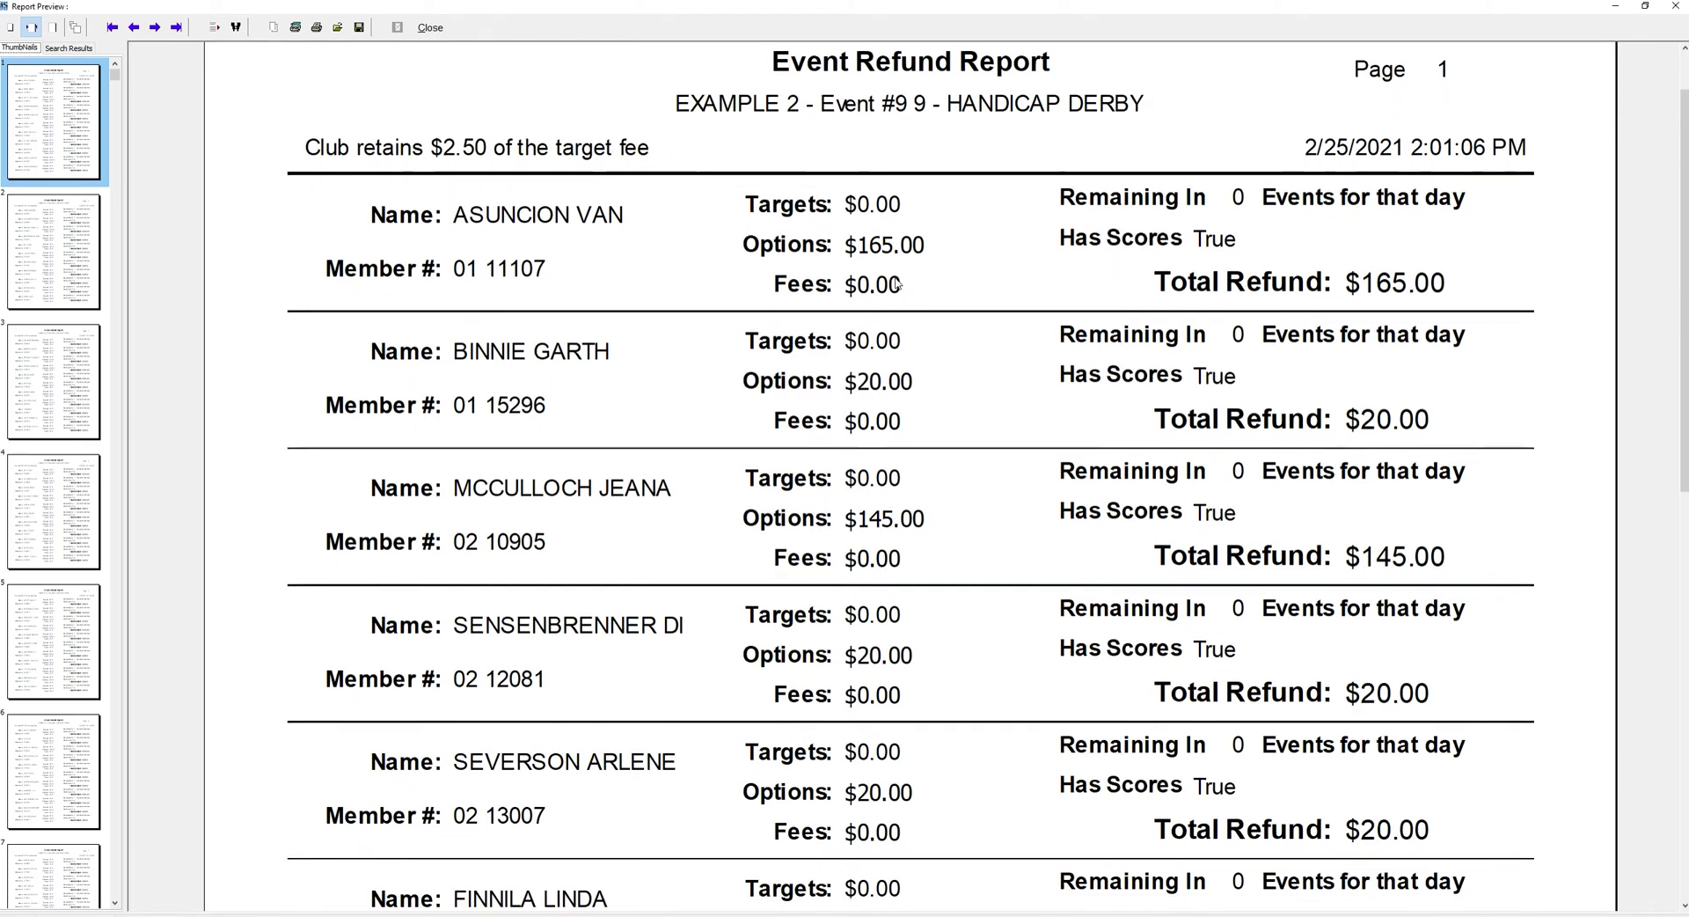
scroll(895, 283, down, 10)
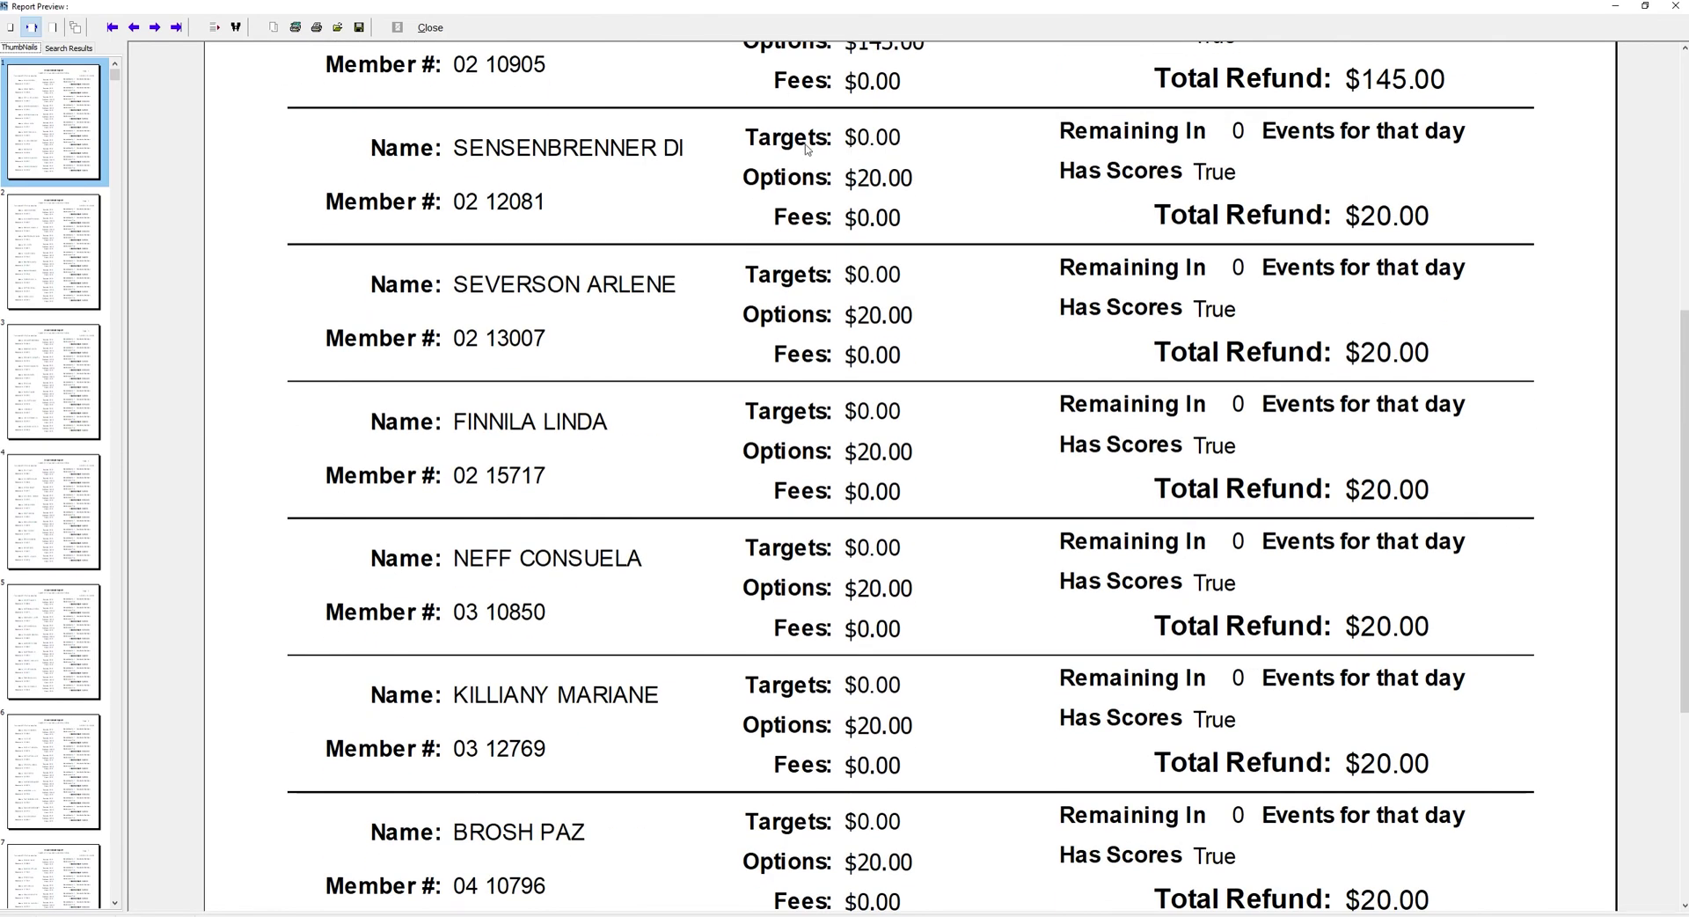
scroll(976, 194, down, 1)
scroll(994, 222, down, 20)
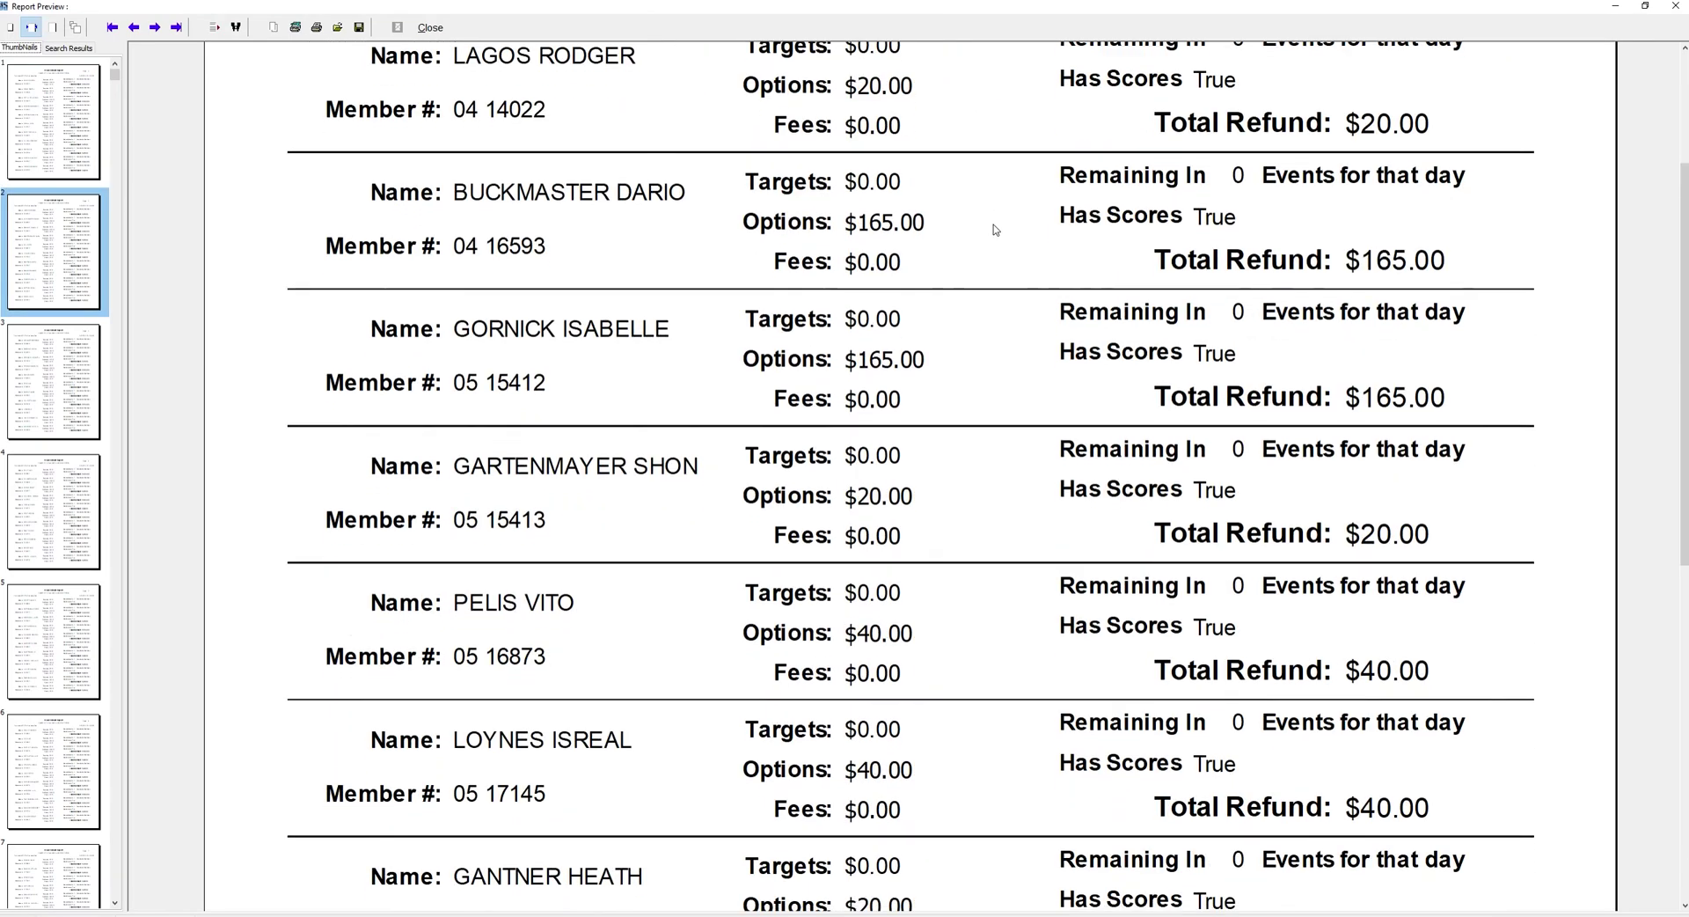
scroll(994, 230, down, 6)
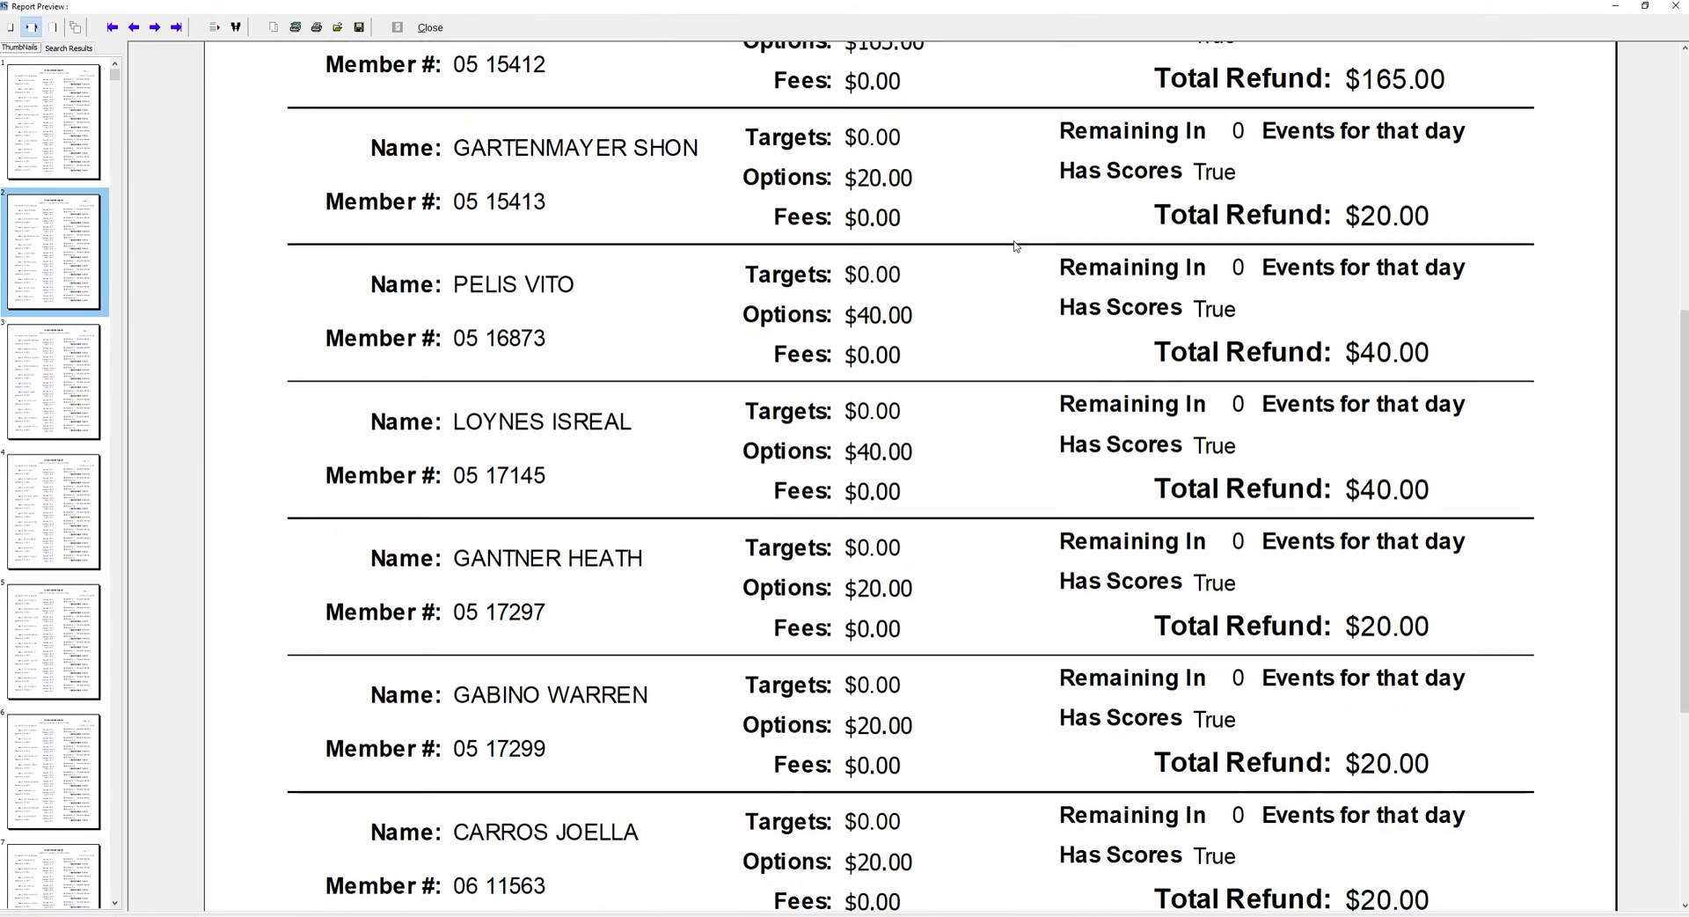
scroll(1011, 268, down, 15)
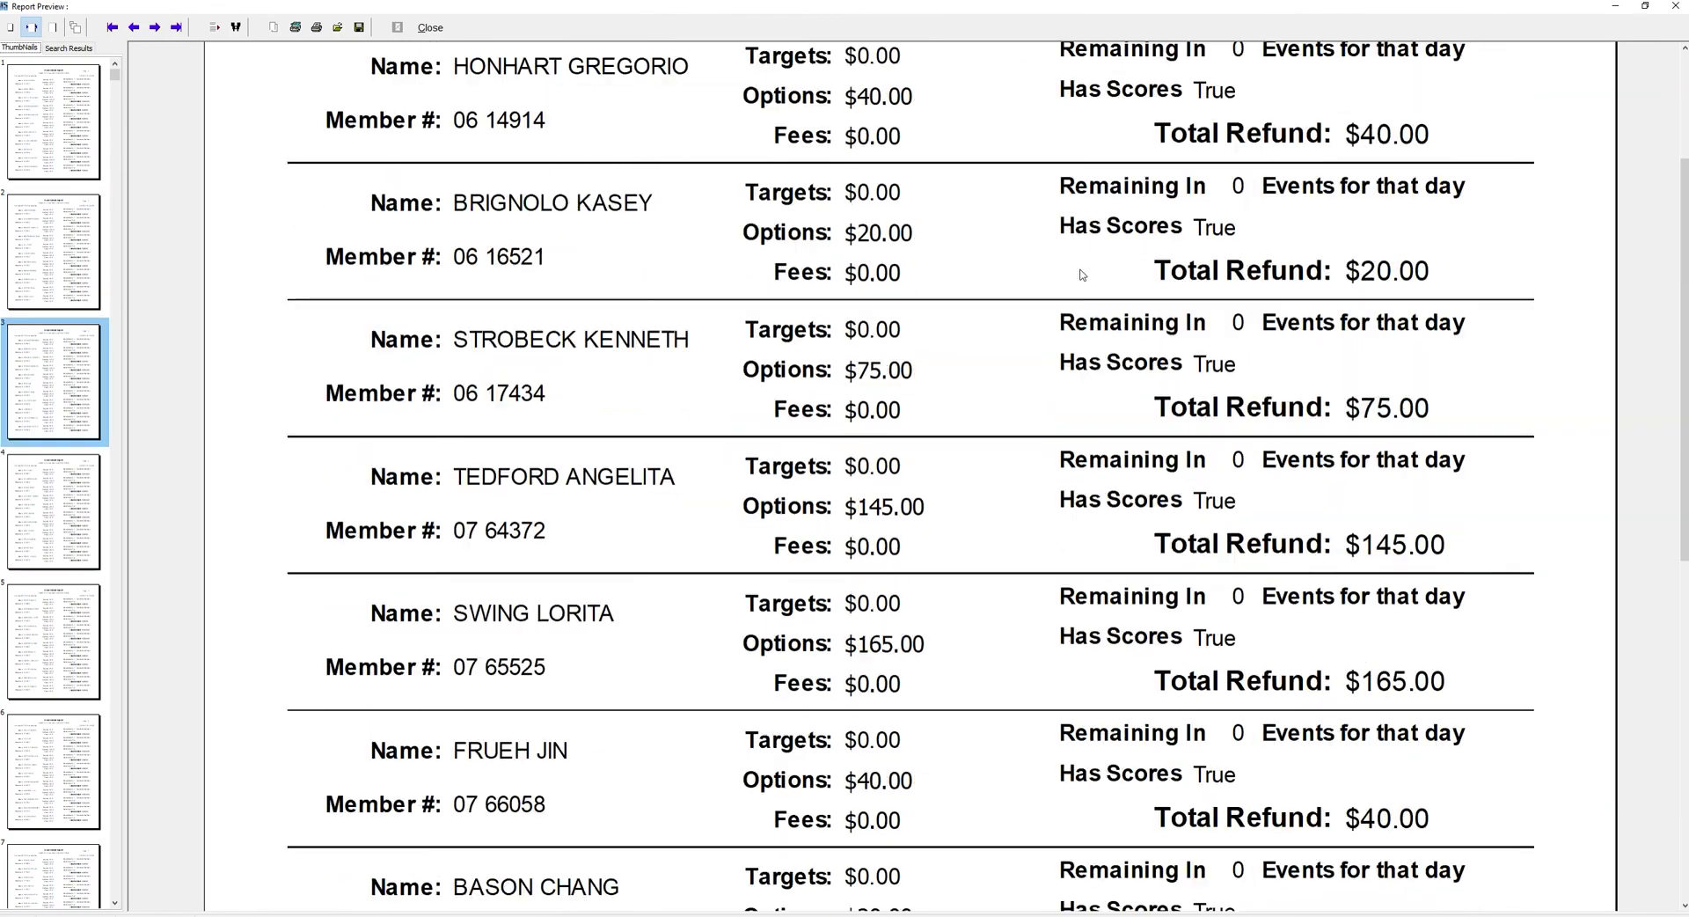
scroll(1082, 274, down, 15)
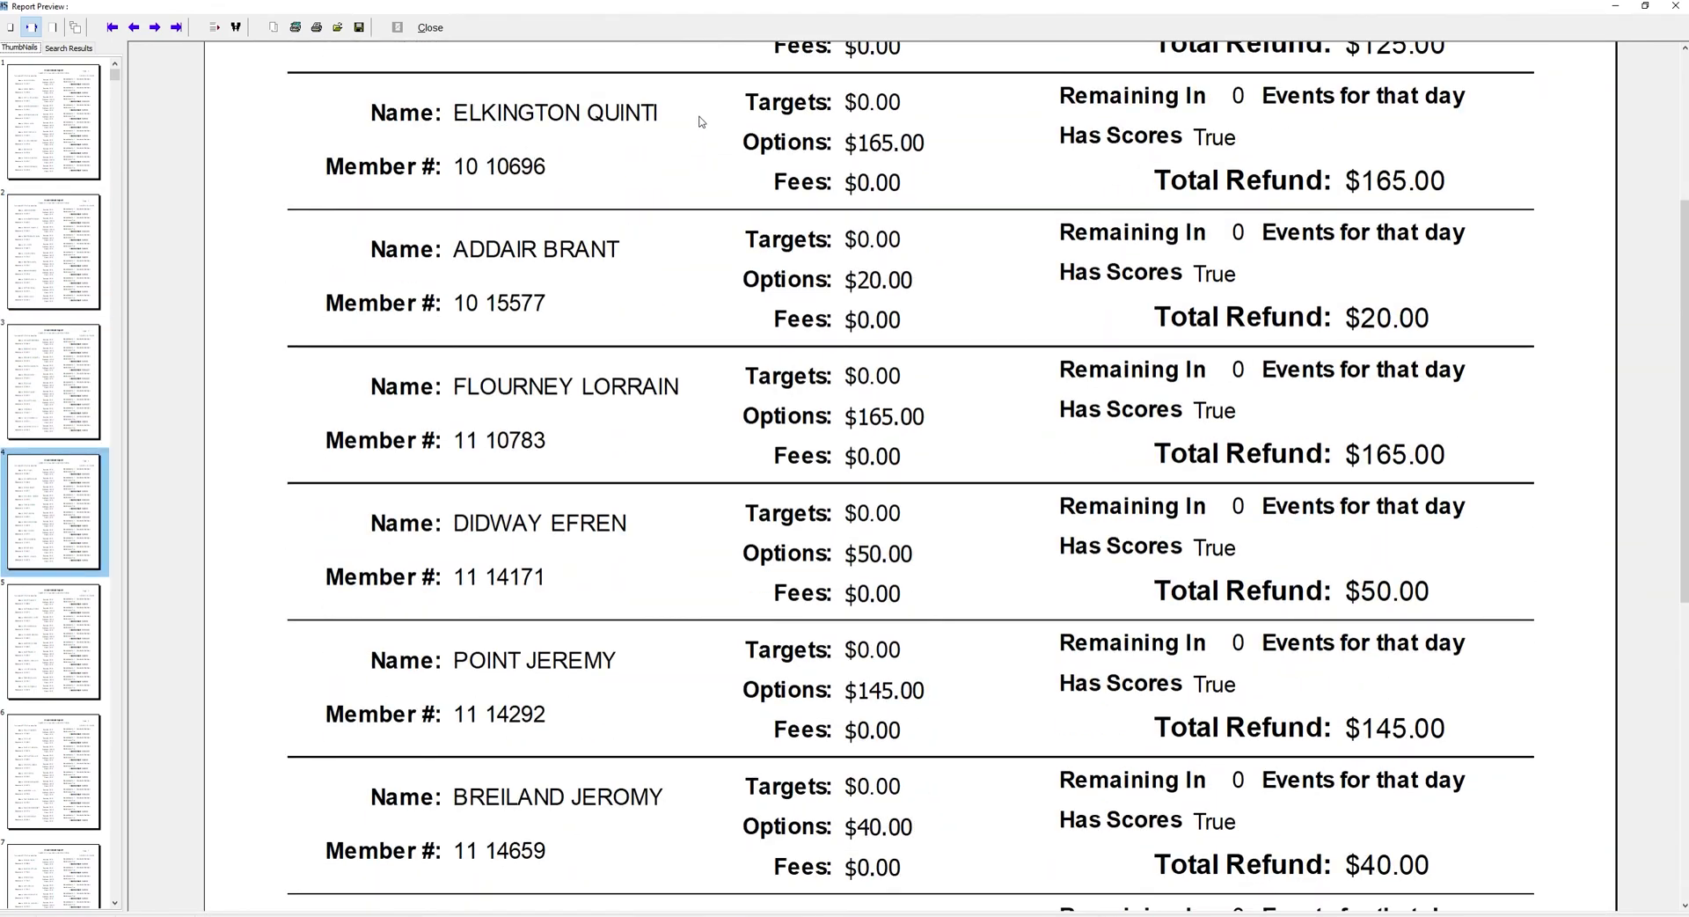
click(431, 28)
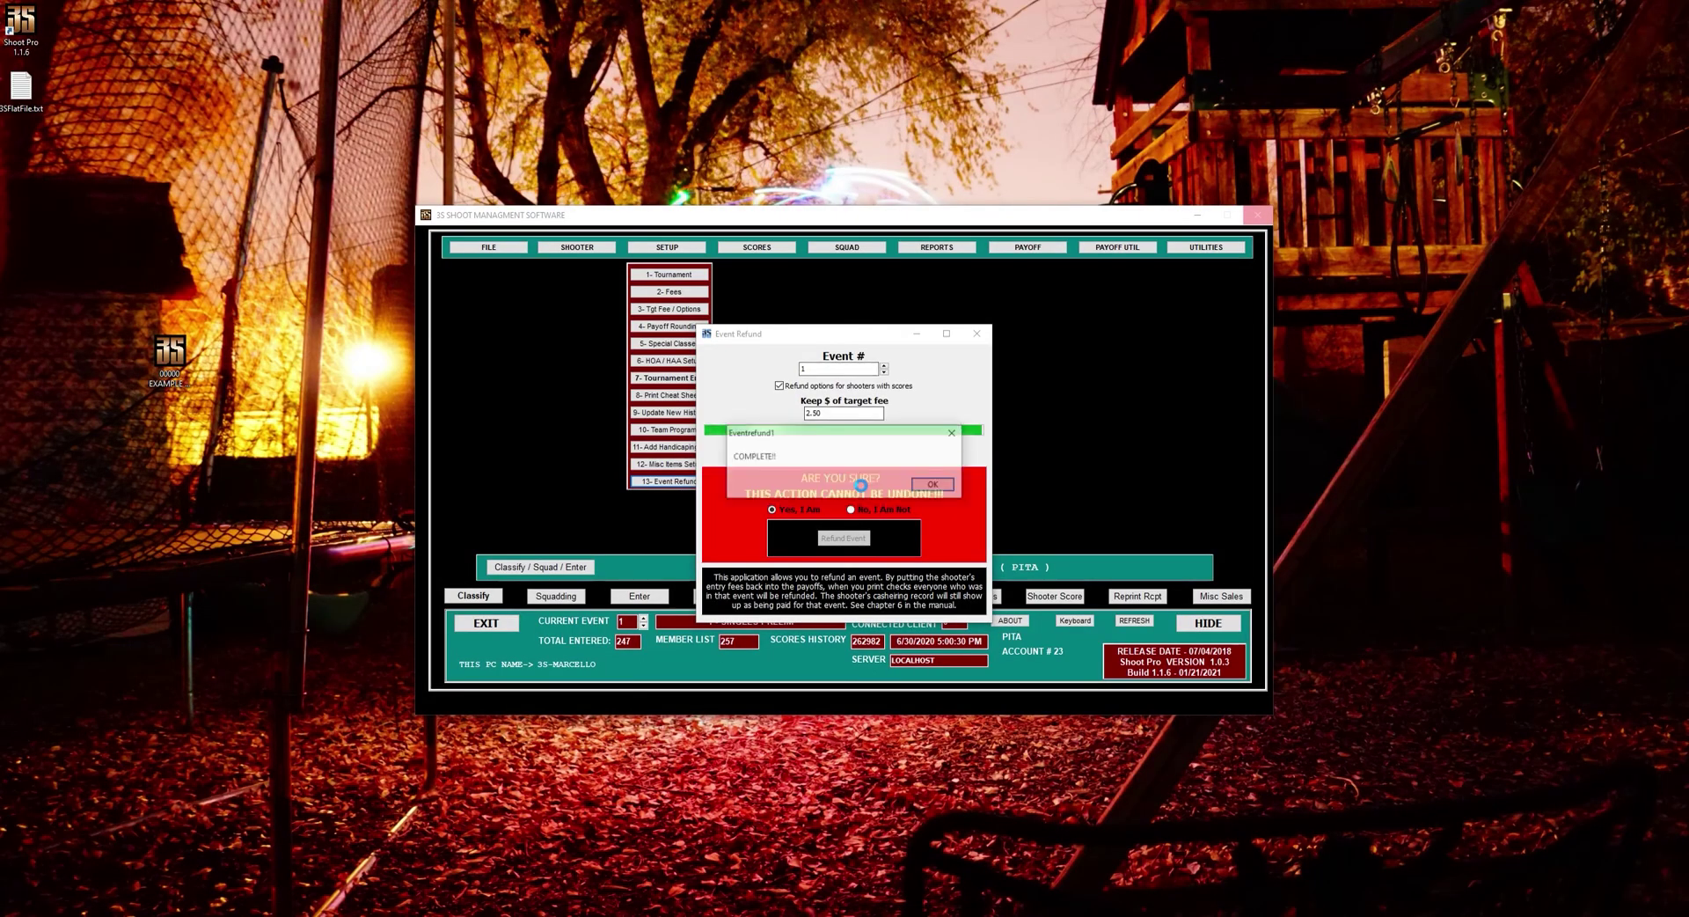
Step: Acknowledge the completed refund and display the Tournament Financial Report, showing event 9 as CX
click(933, 484)
click(910, 249)
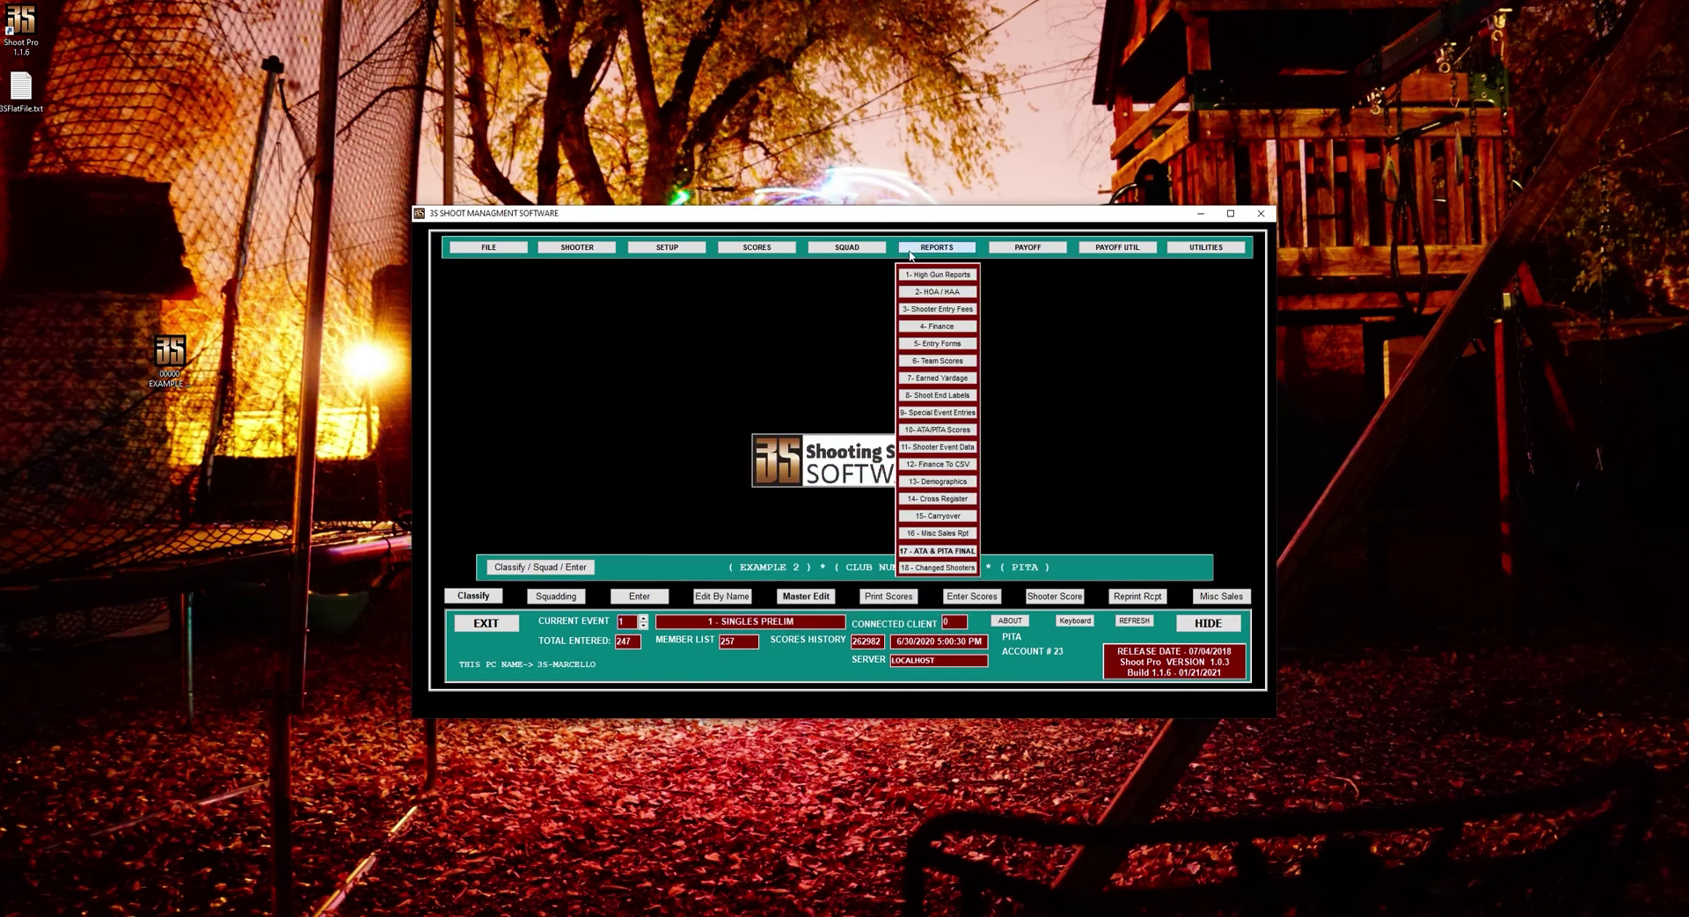
mouse_move(938, 326)
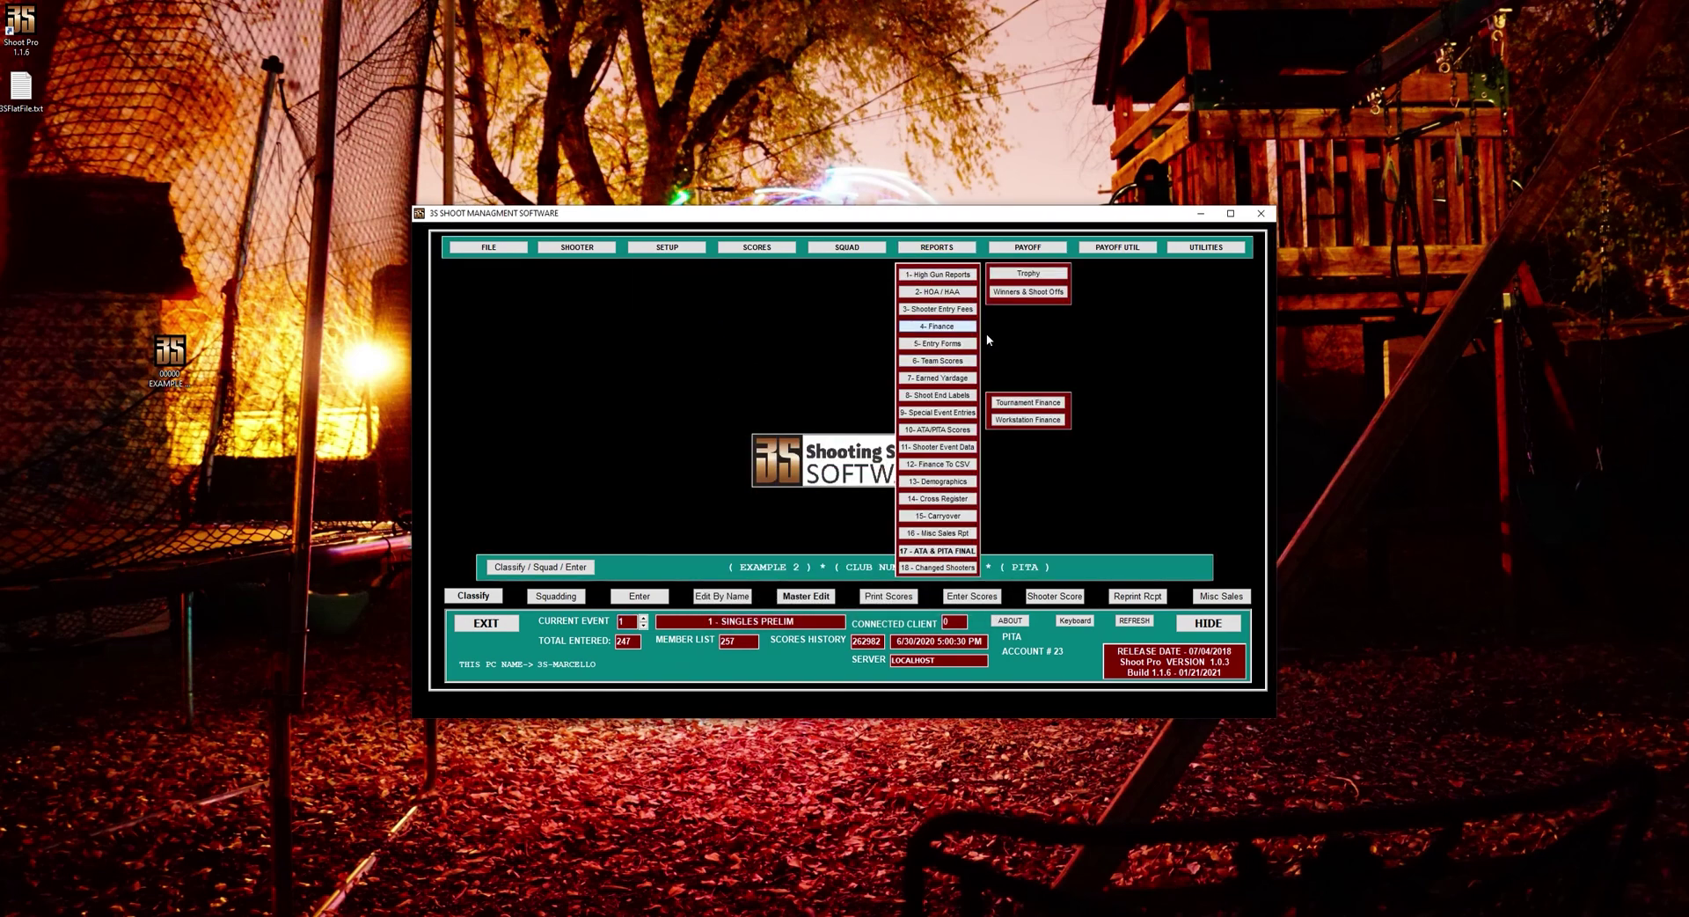
click(1027, 402)
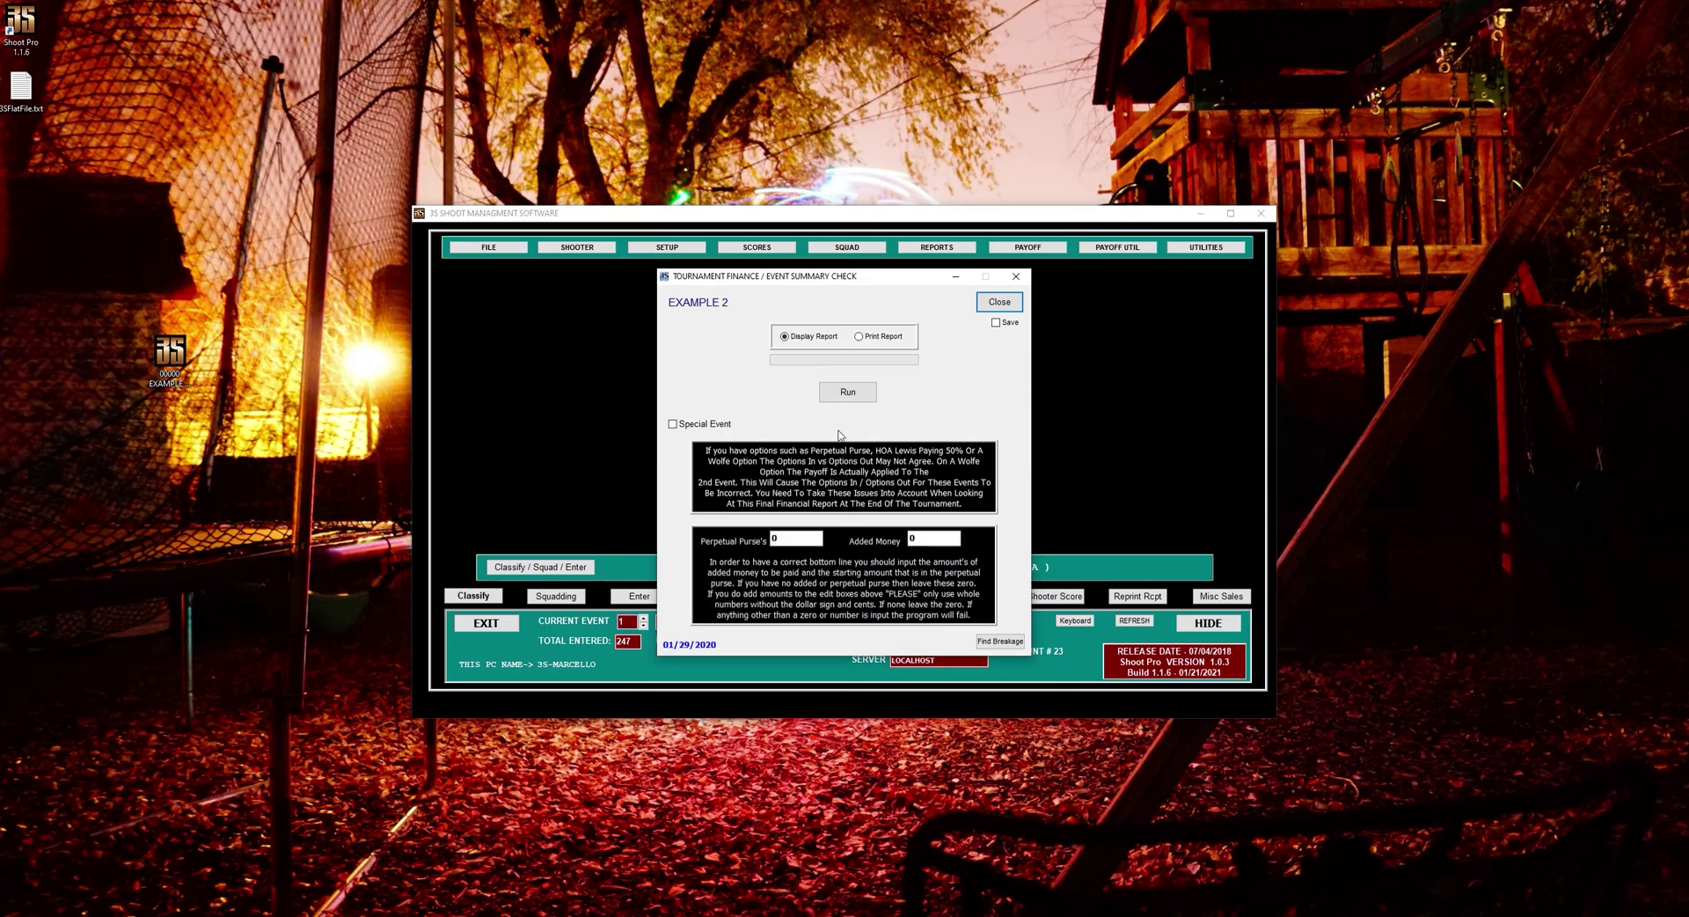
click(848, 393)
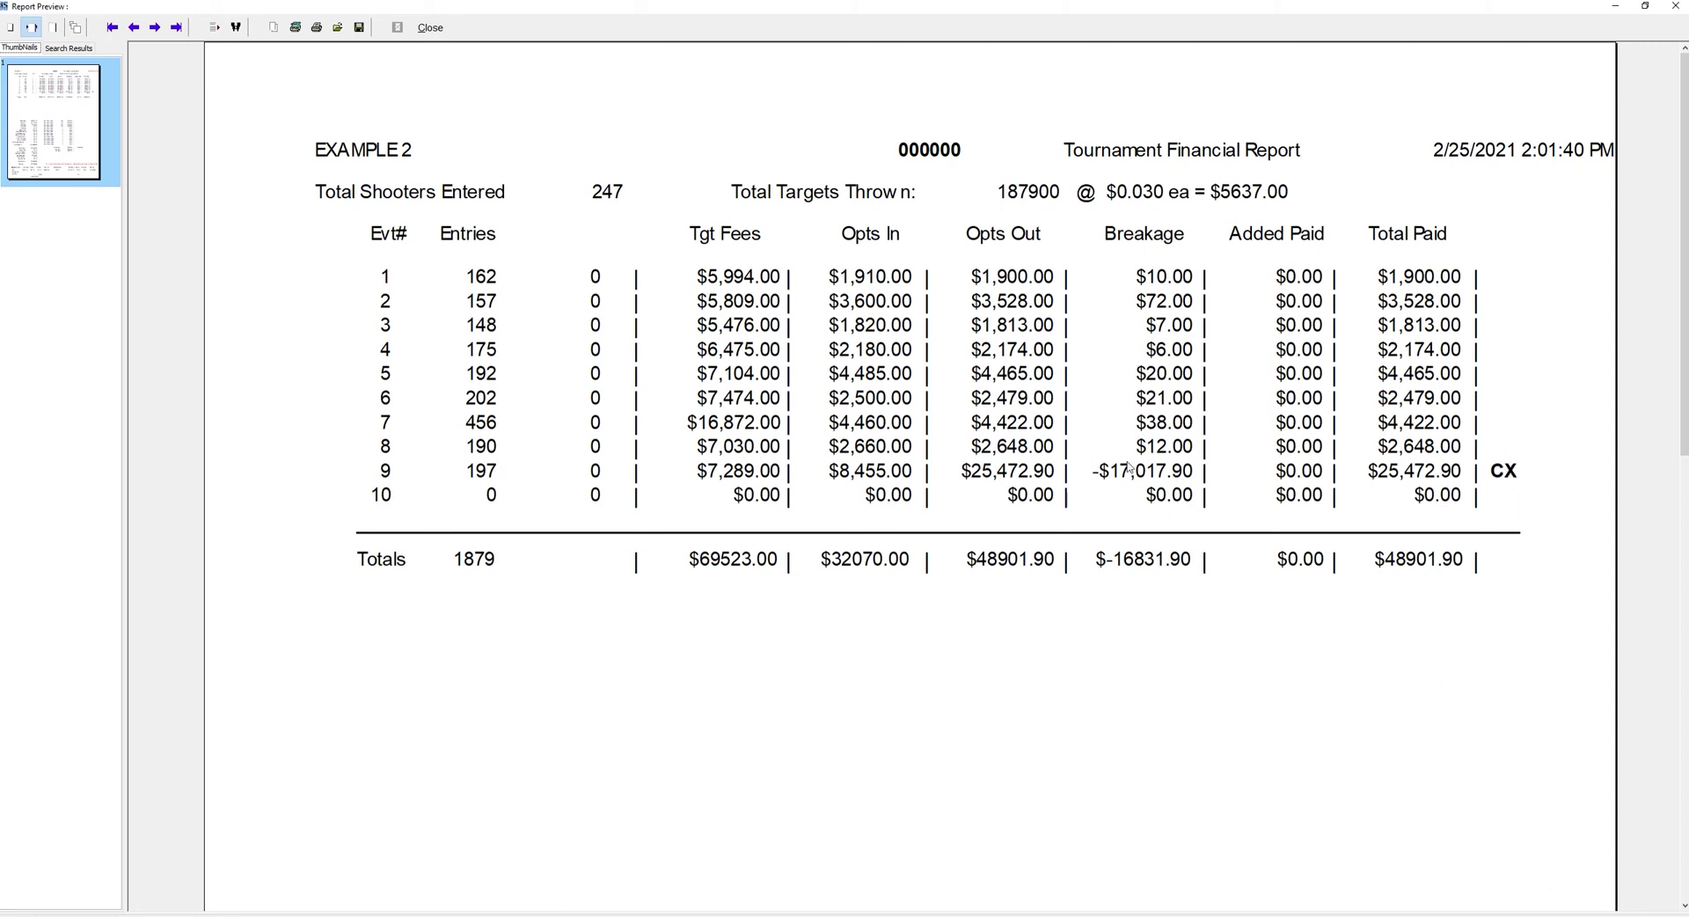
key(alt+Tab)
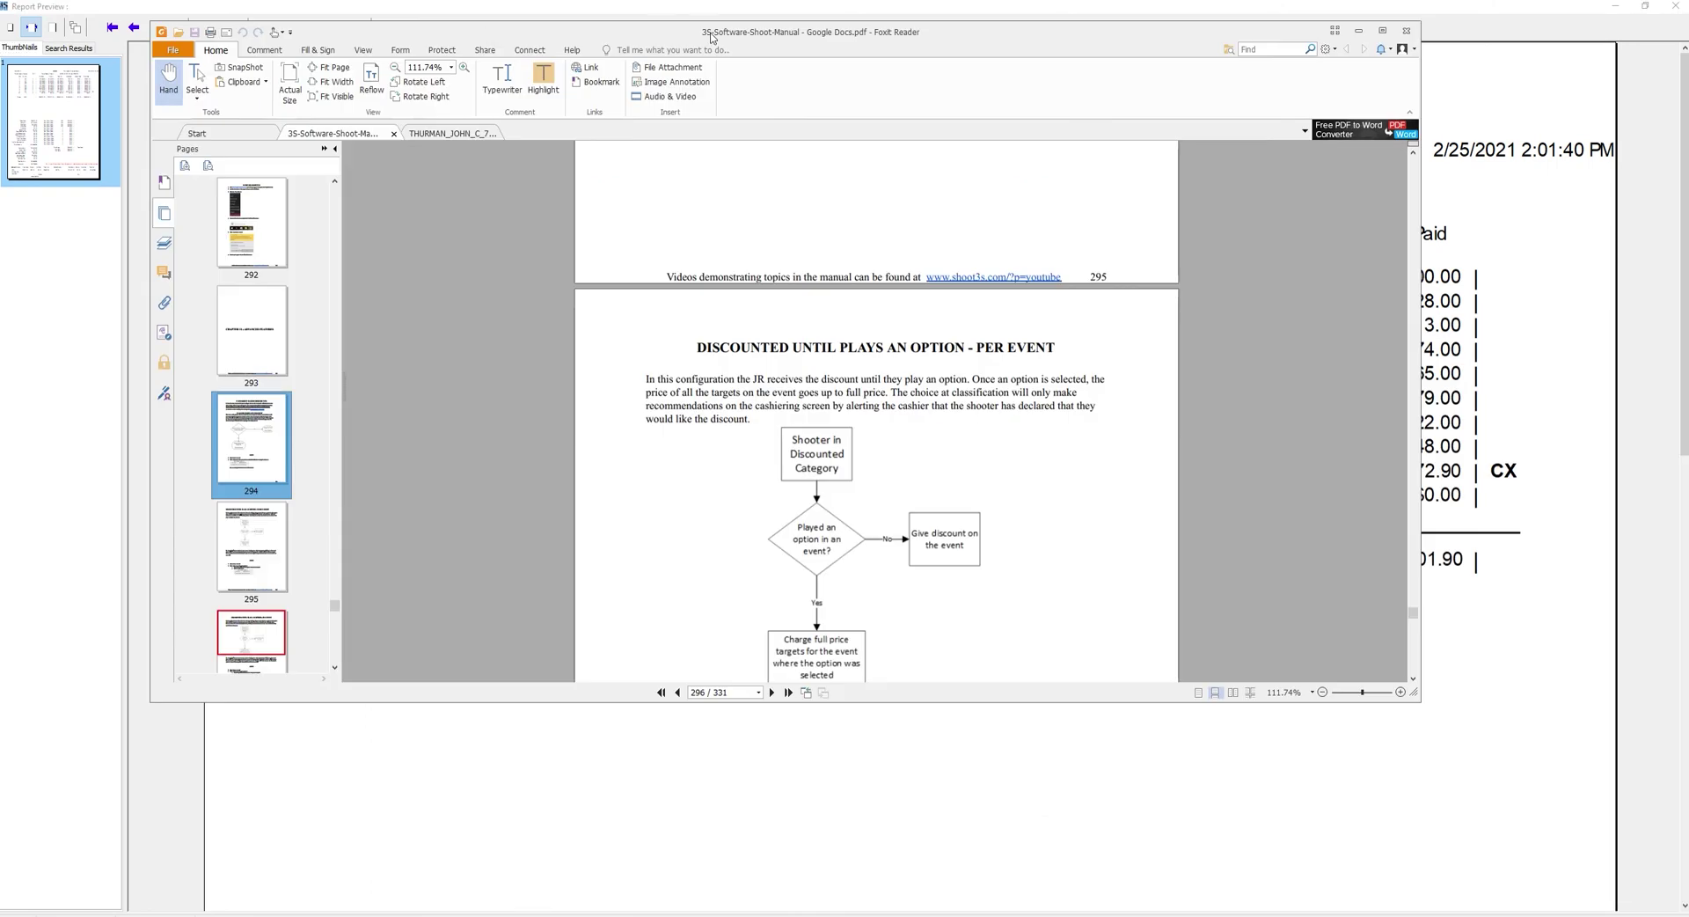
Step: Maximize the Foxit manual and go to event refund page 300, then page 302
double_click(711, 31)
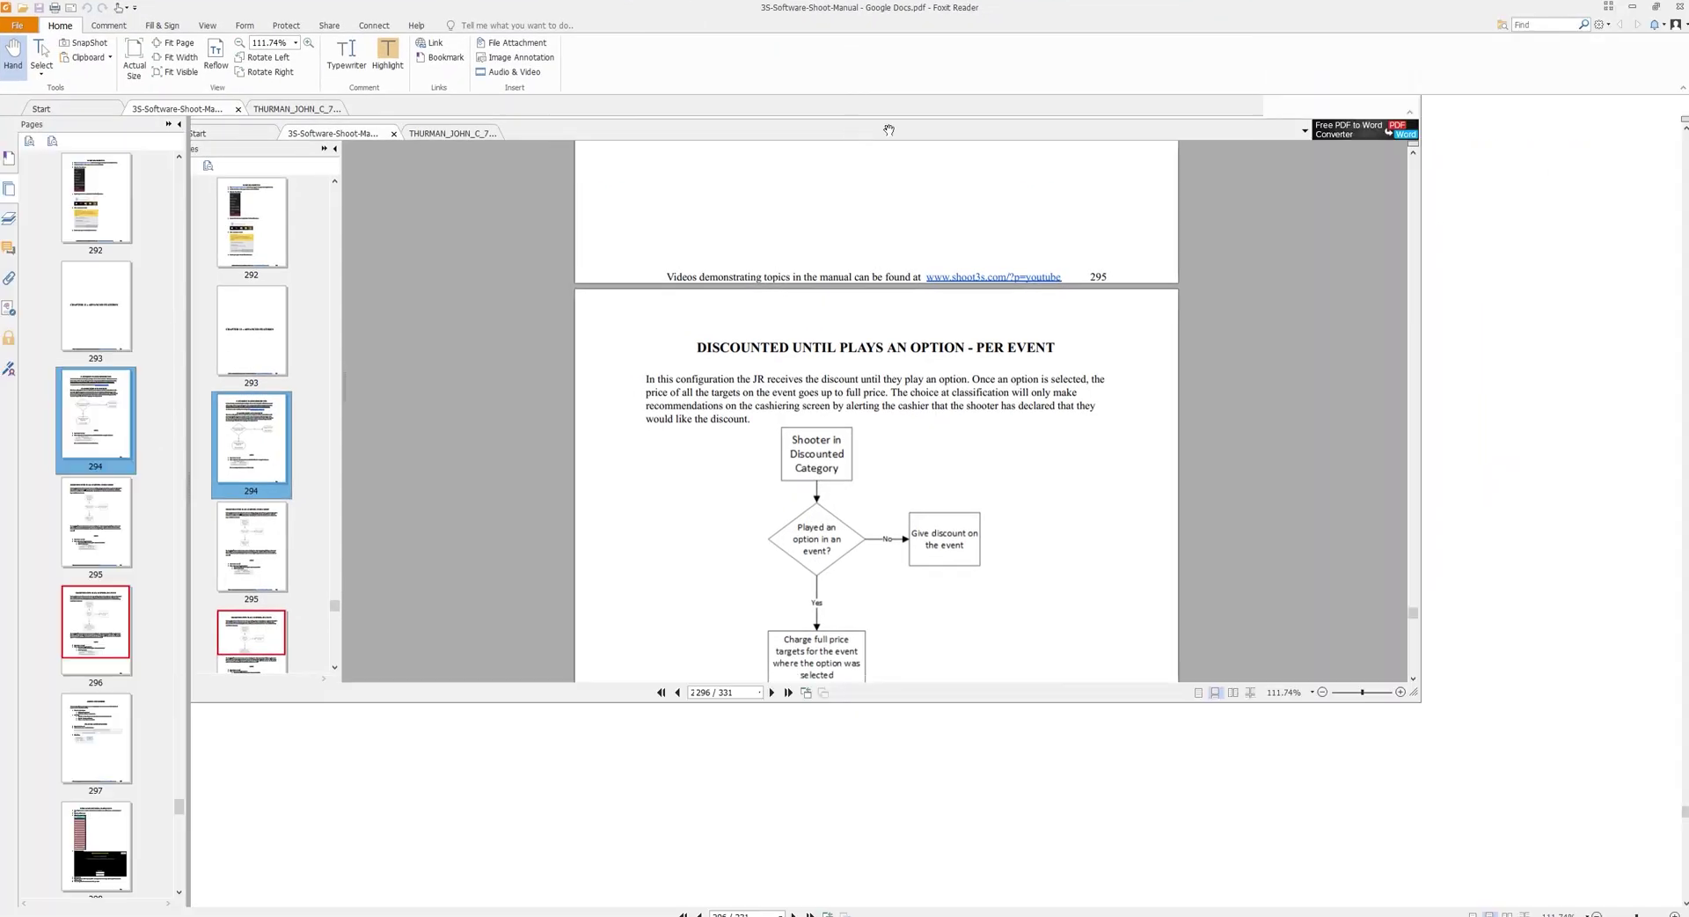
scroll(119, 528, down, 3)
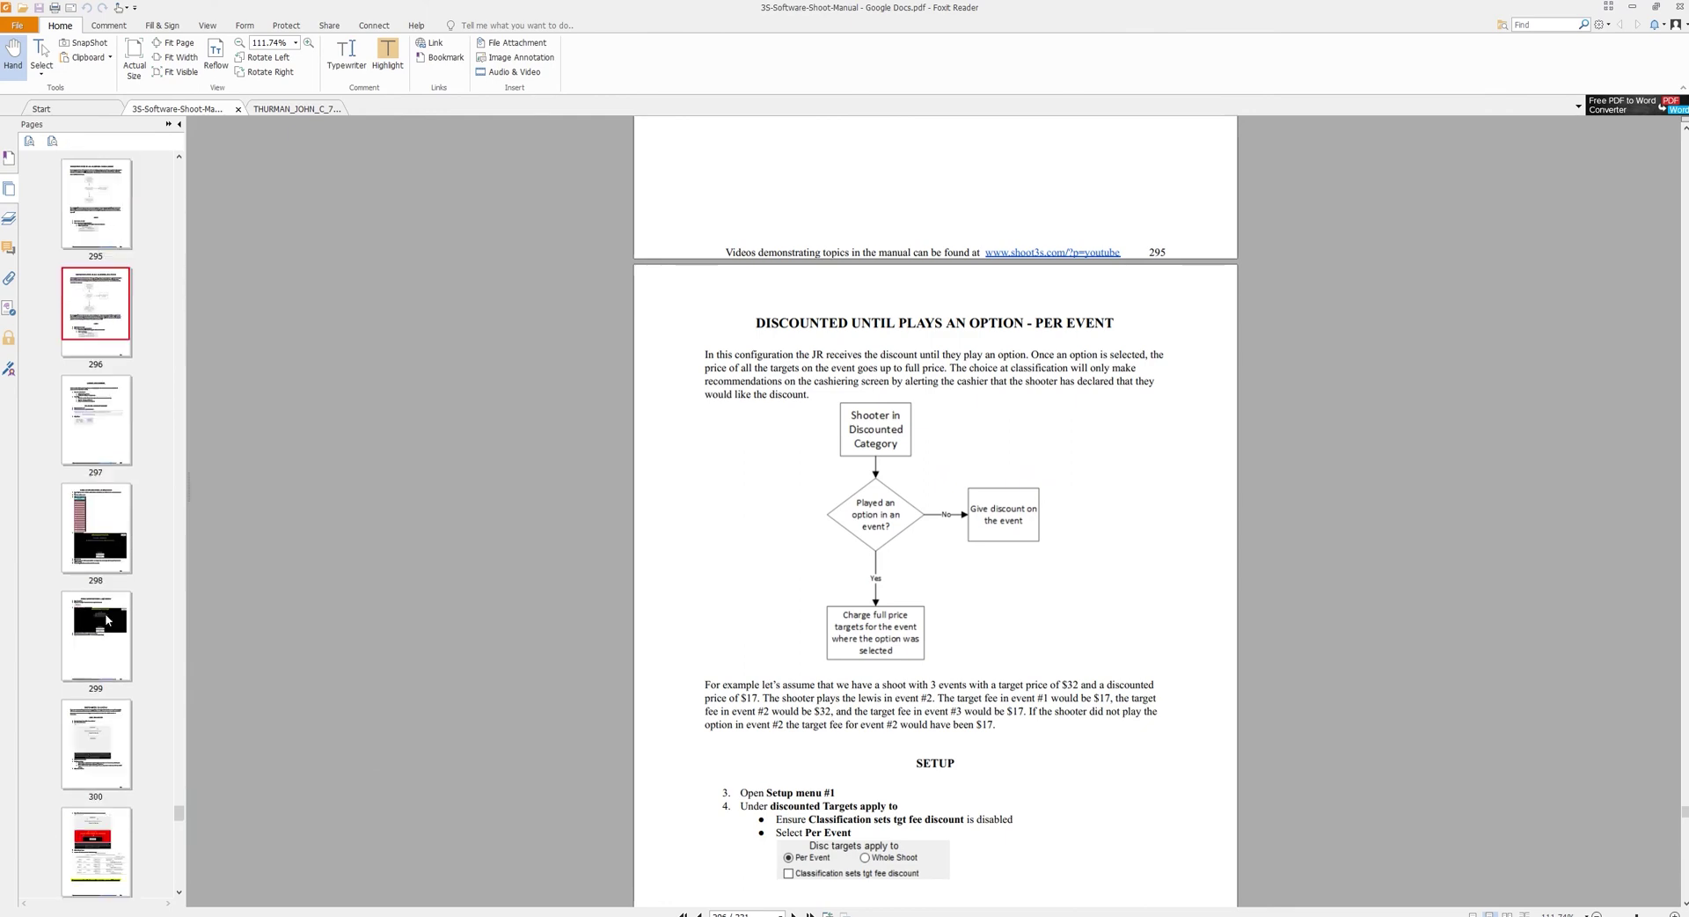
click(91, 725)
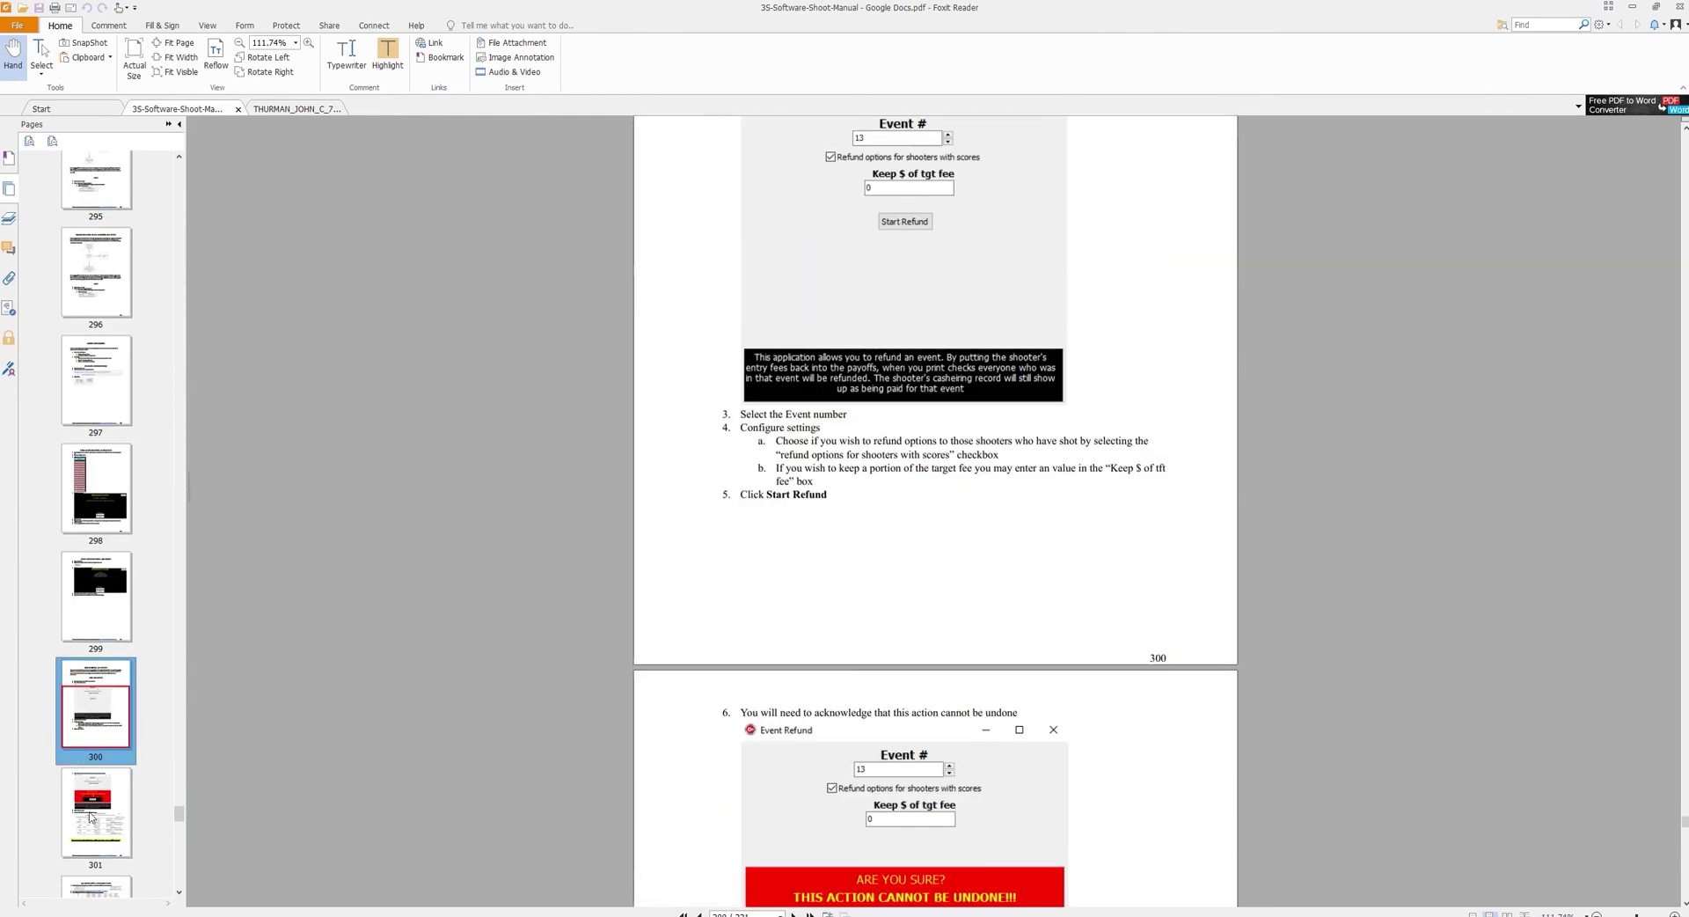
click(106, 764)
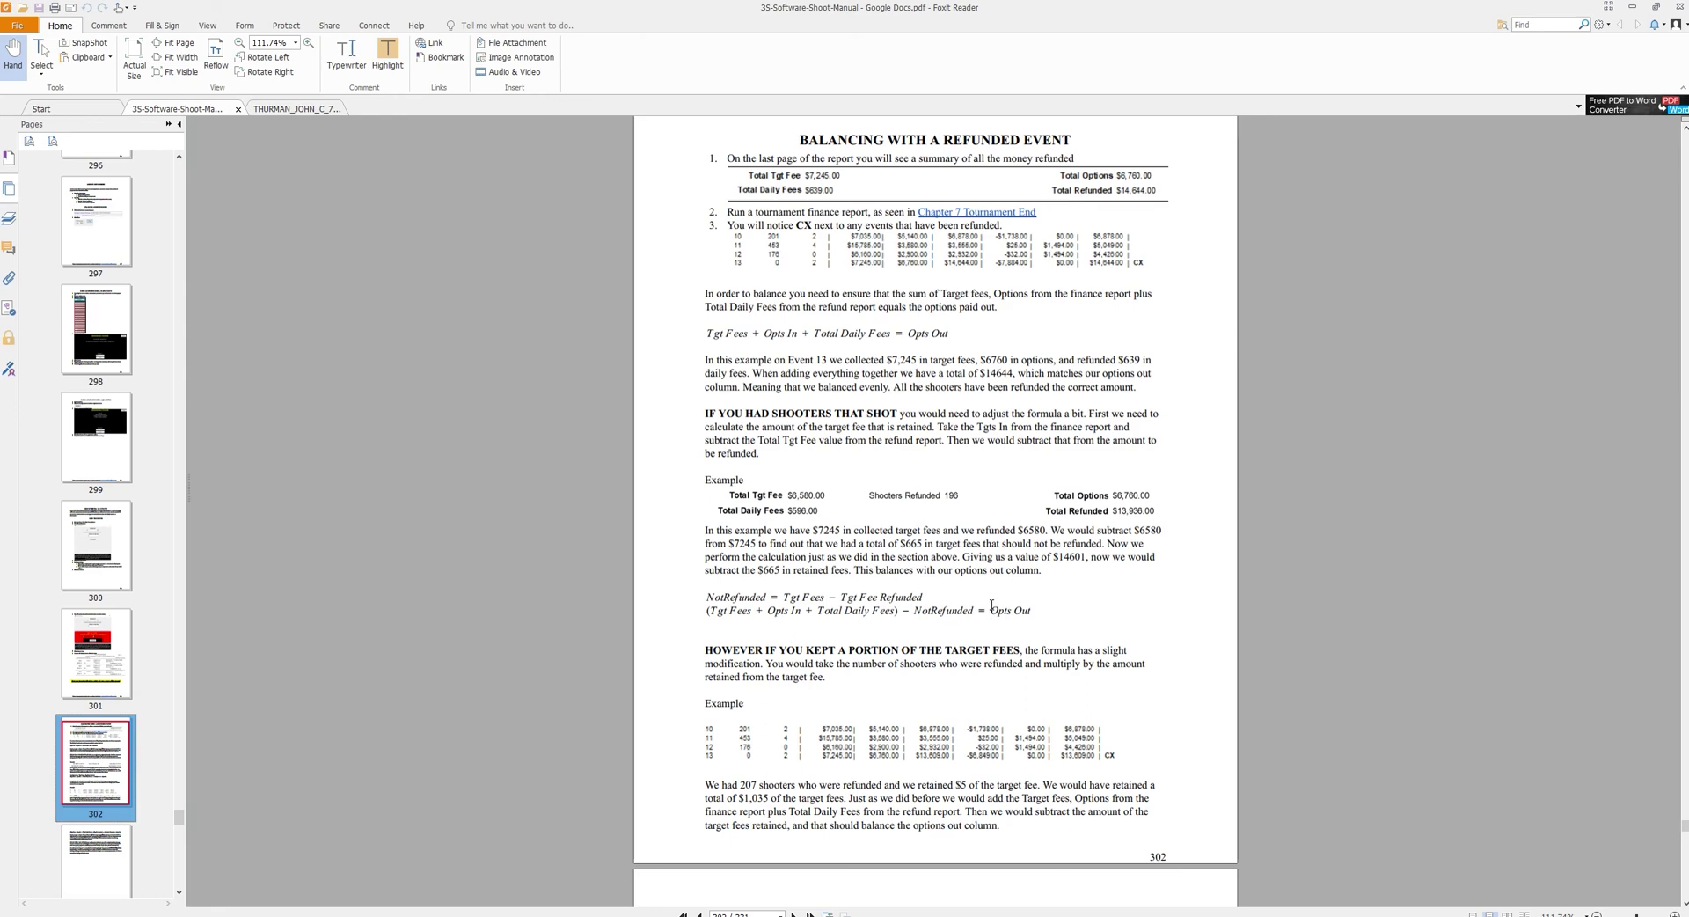
Step: Scroll through the Balancing With A Refunded Event section on page 302
scroll(991, 606, down, 5)
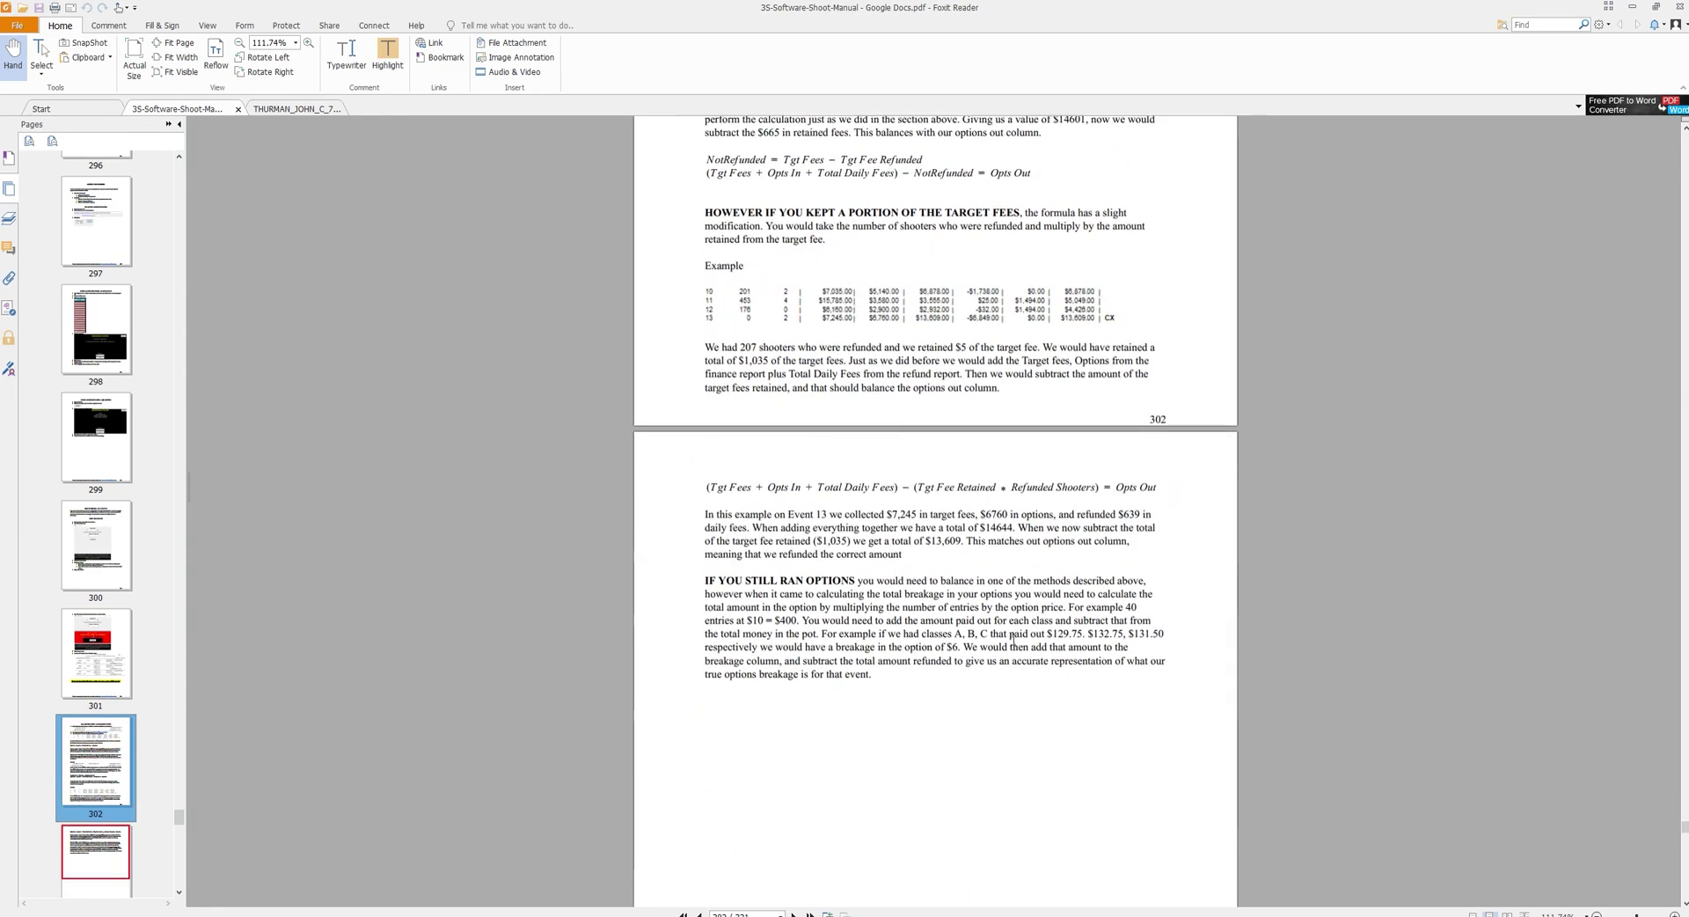
right_click(1057, 537)
key(Escape)
scroll(923, 465, down, 5)
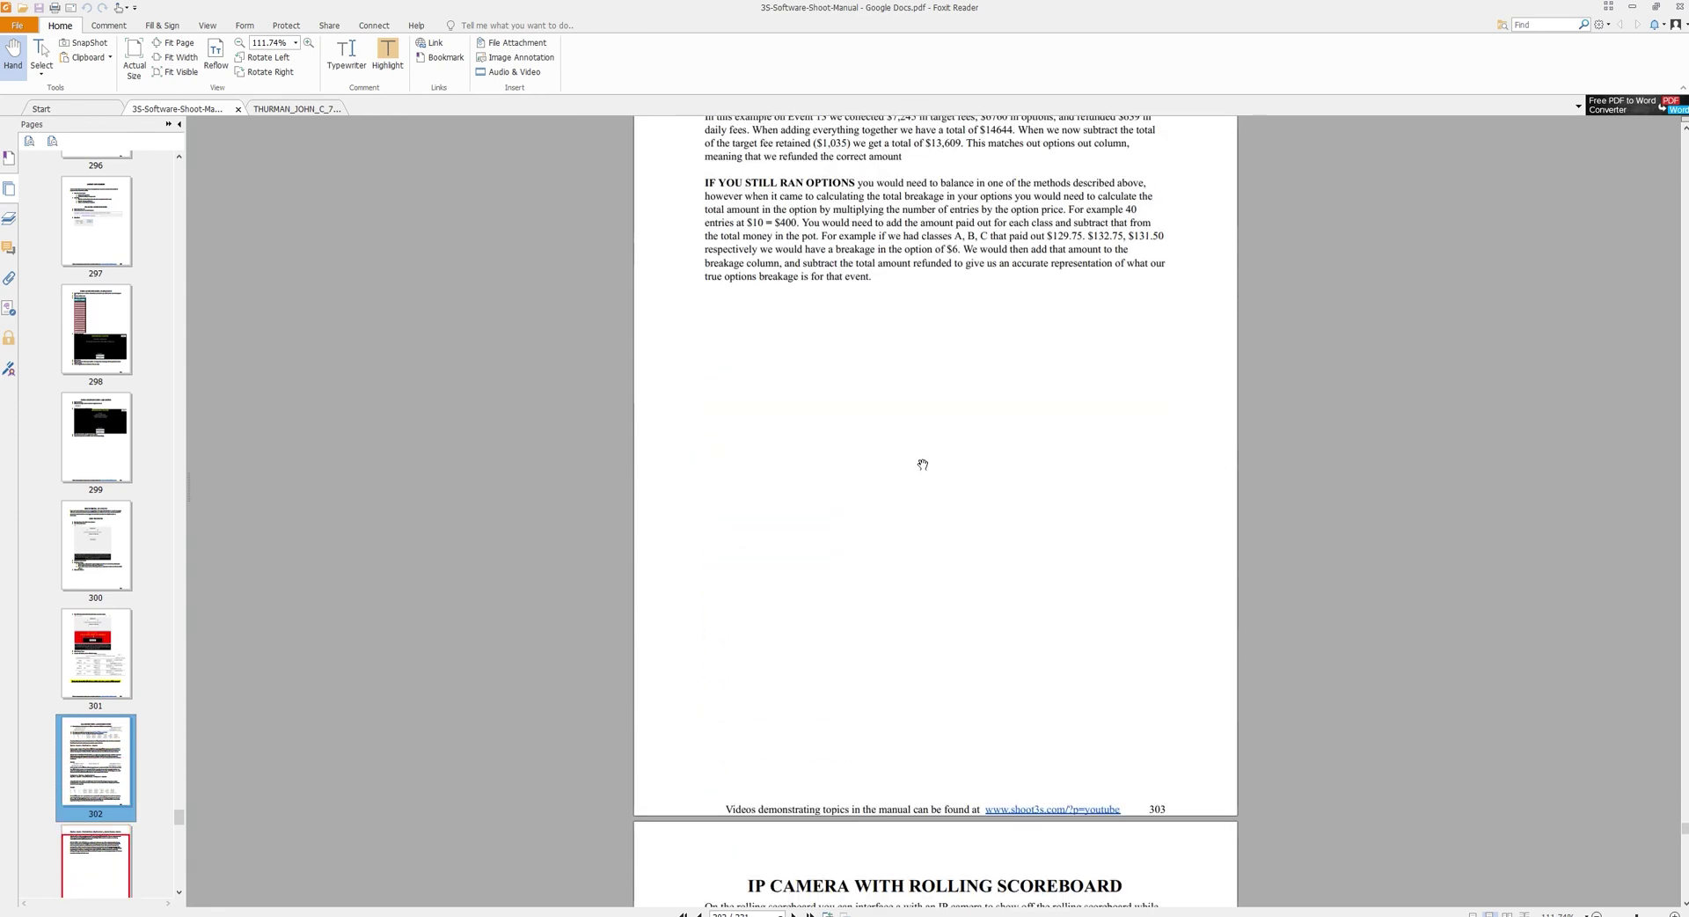
scroll(923, 466, down, 3)
scroll(959, 484, up, 7)
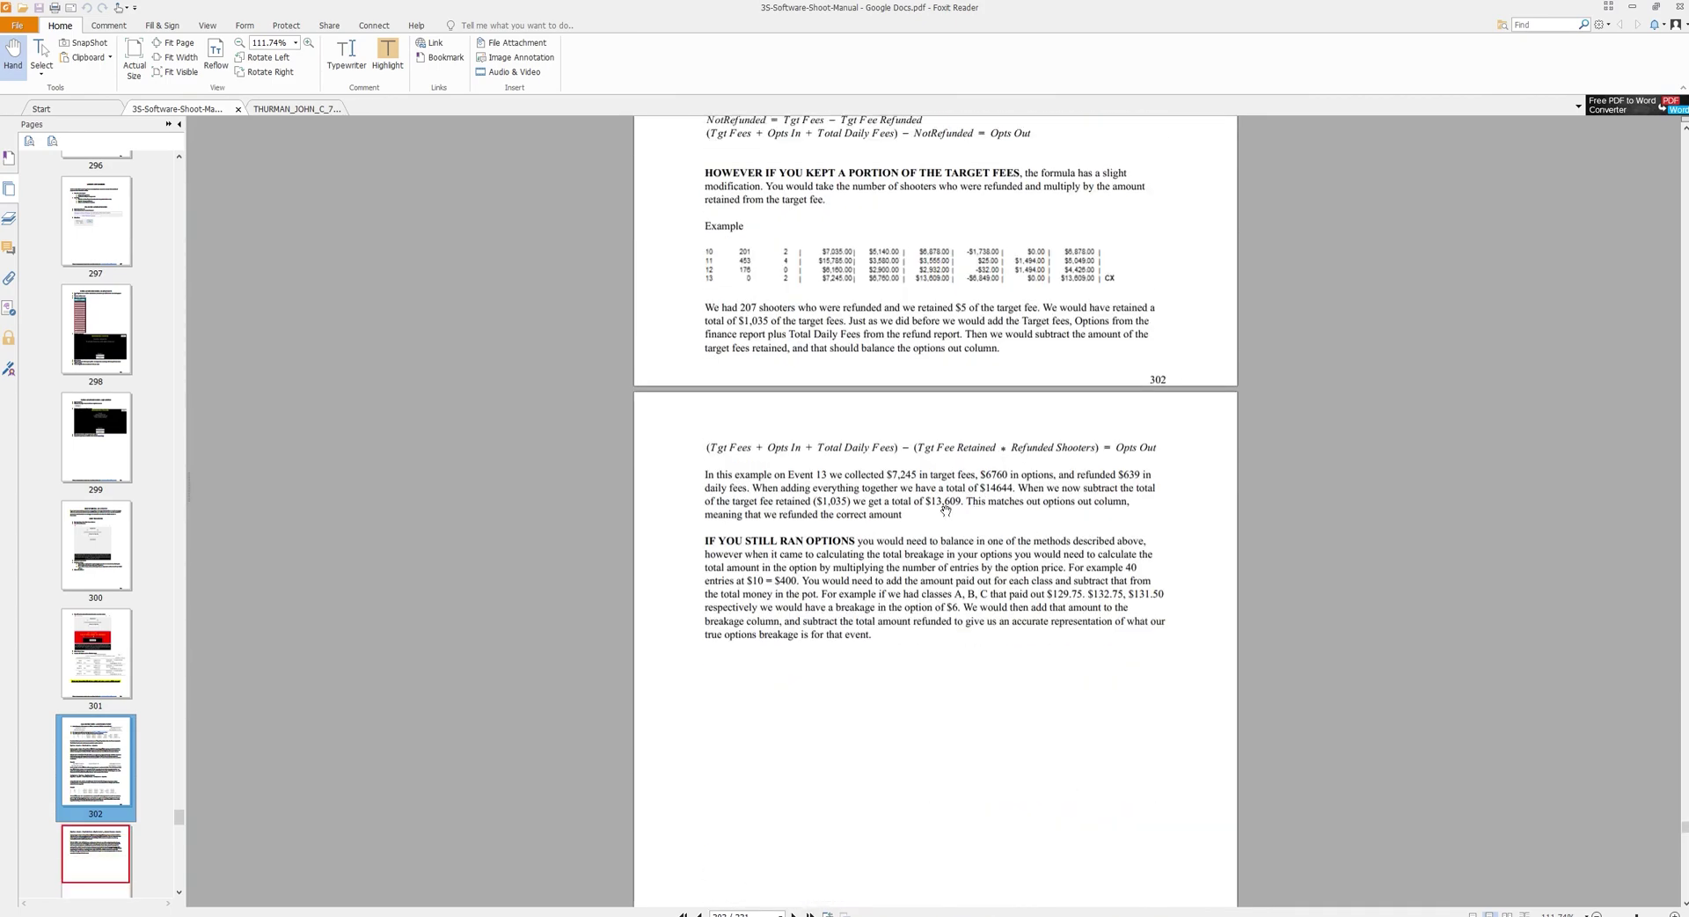
scroll(945, 510, up, 12)
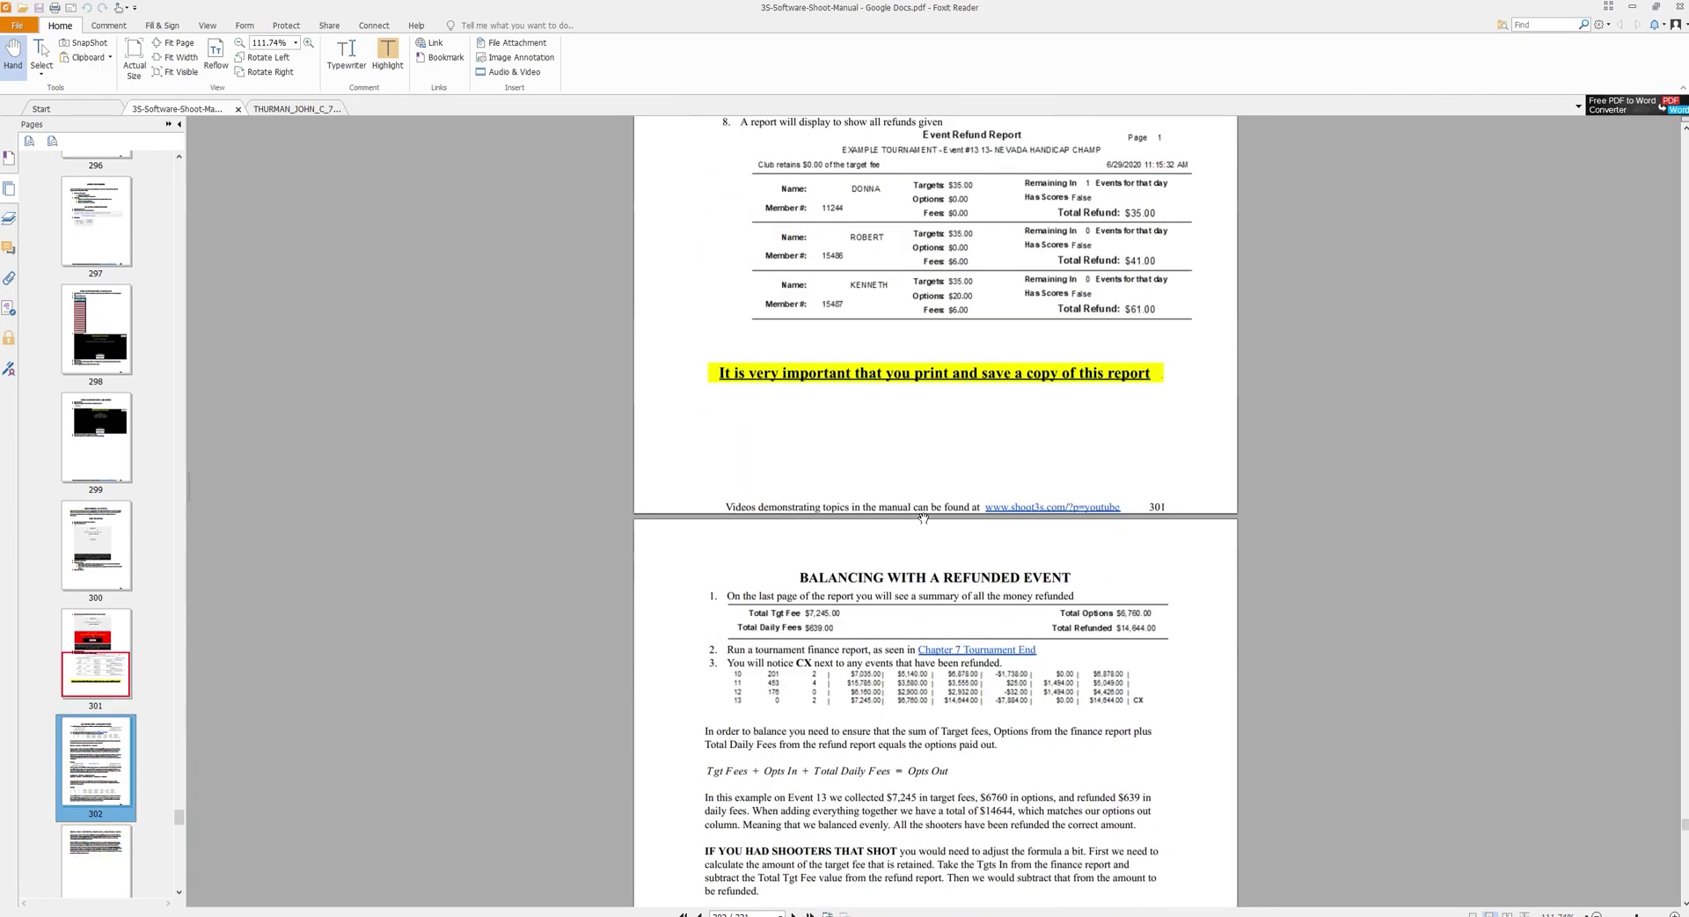
scroll(923, 517, up, 3)
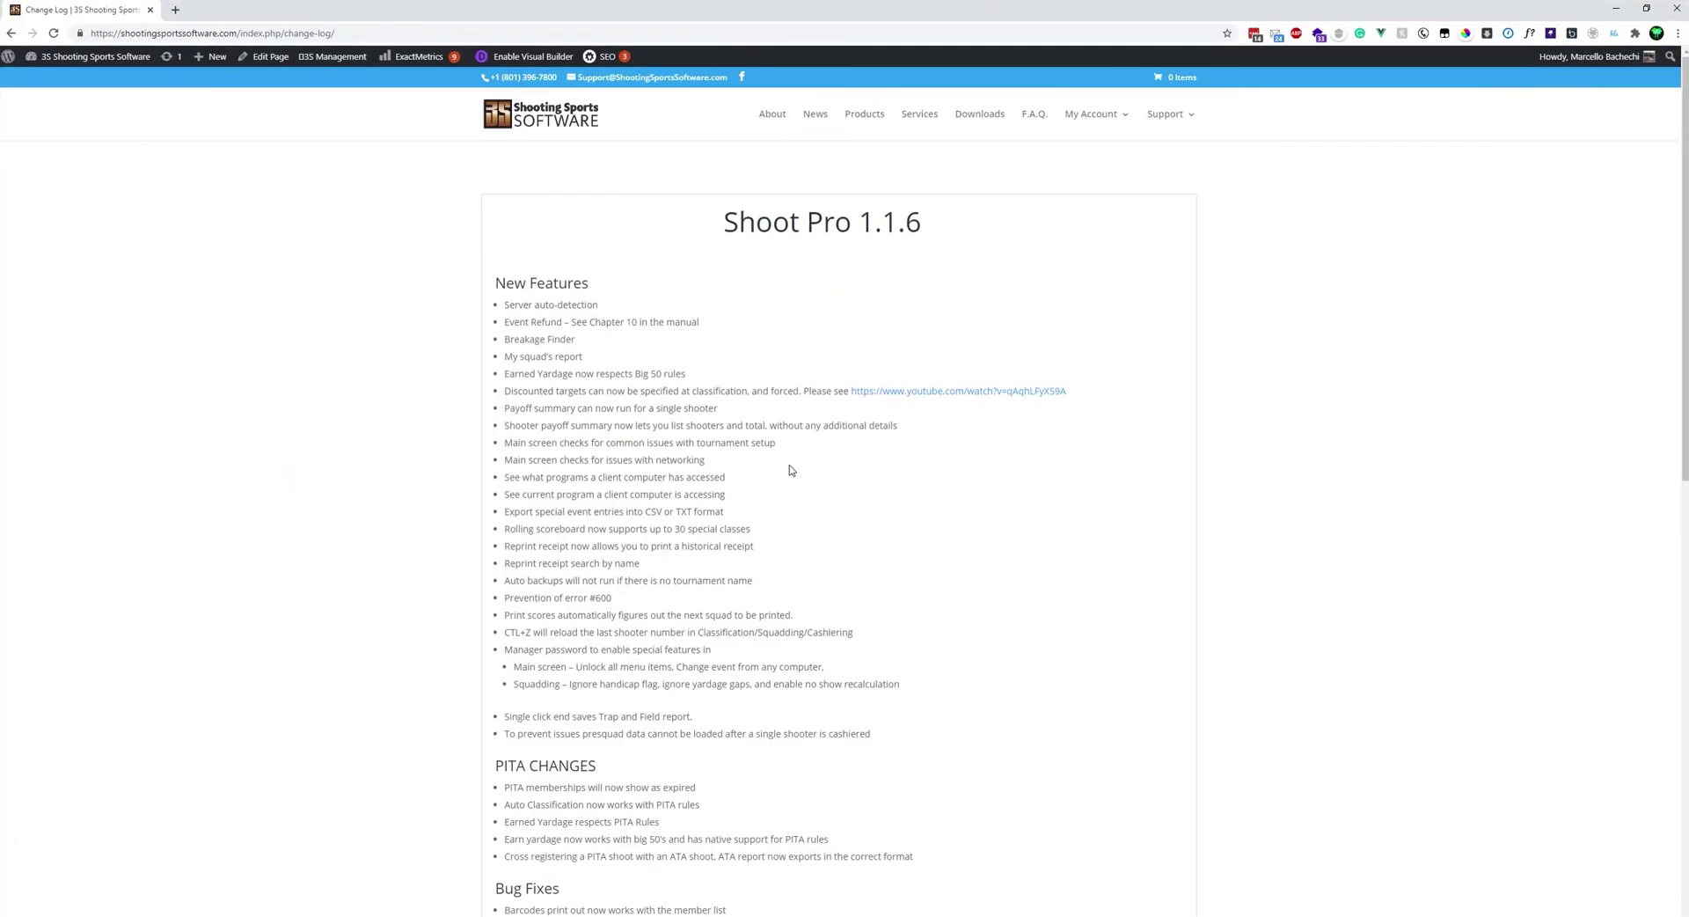
scroll(790, 471, down, 1)
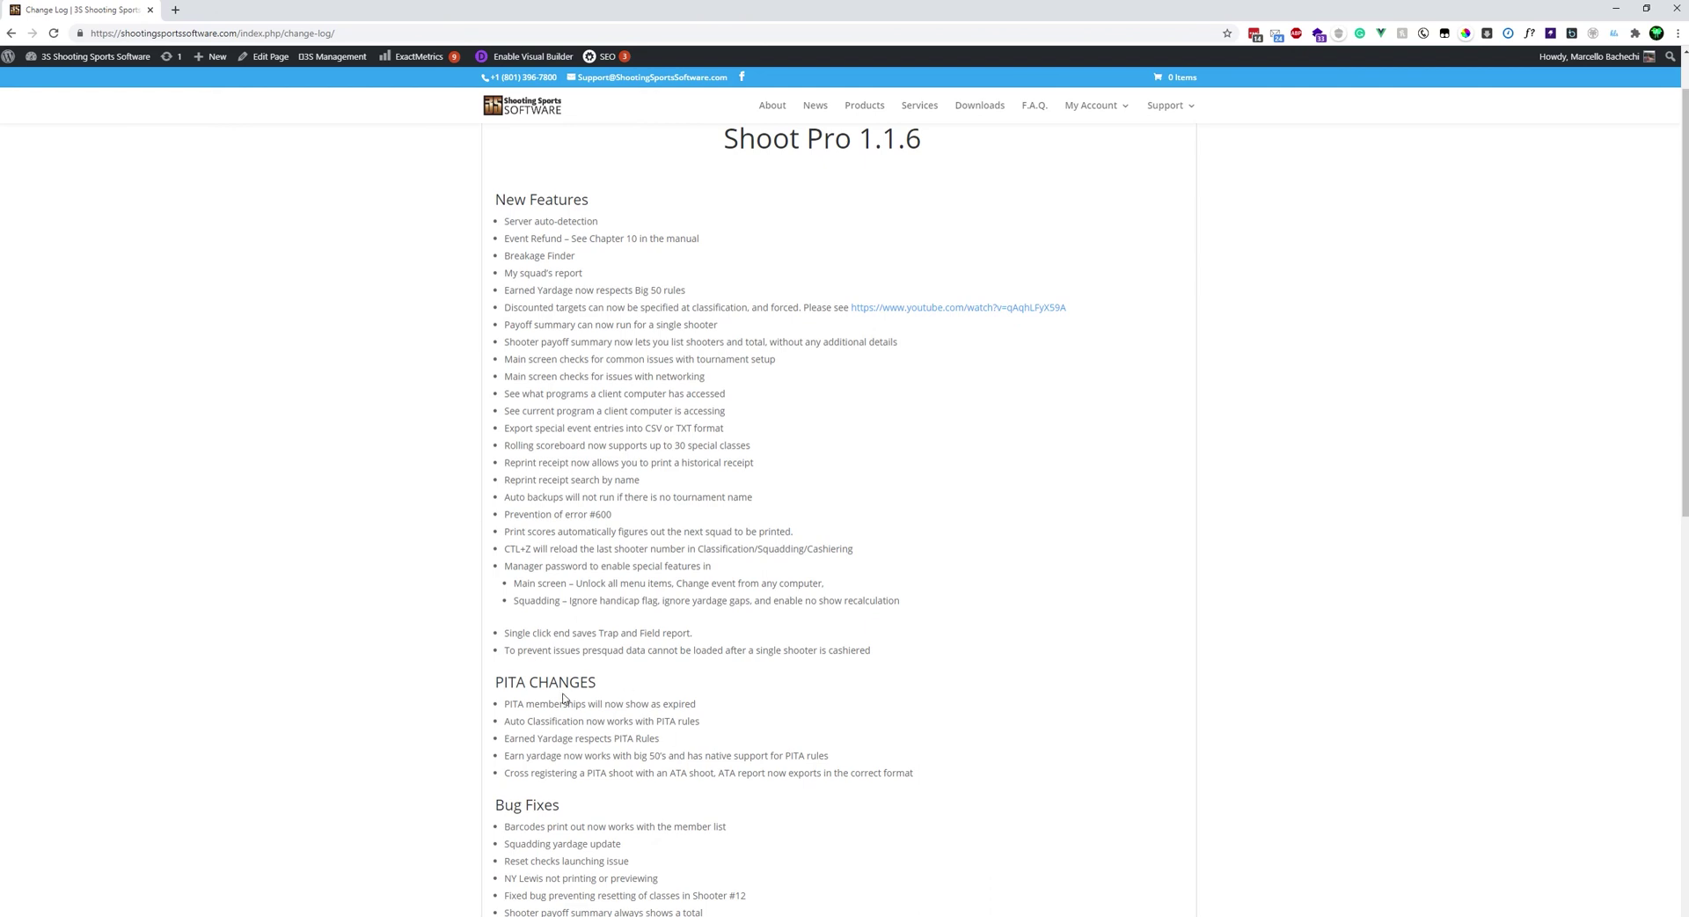
scroll(567, 695, down, 2)
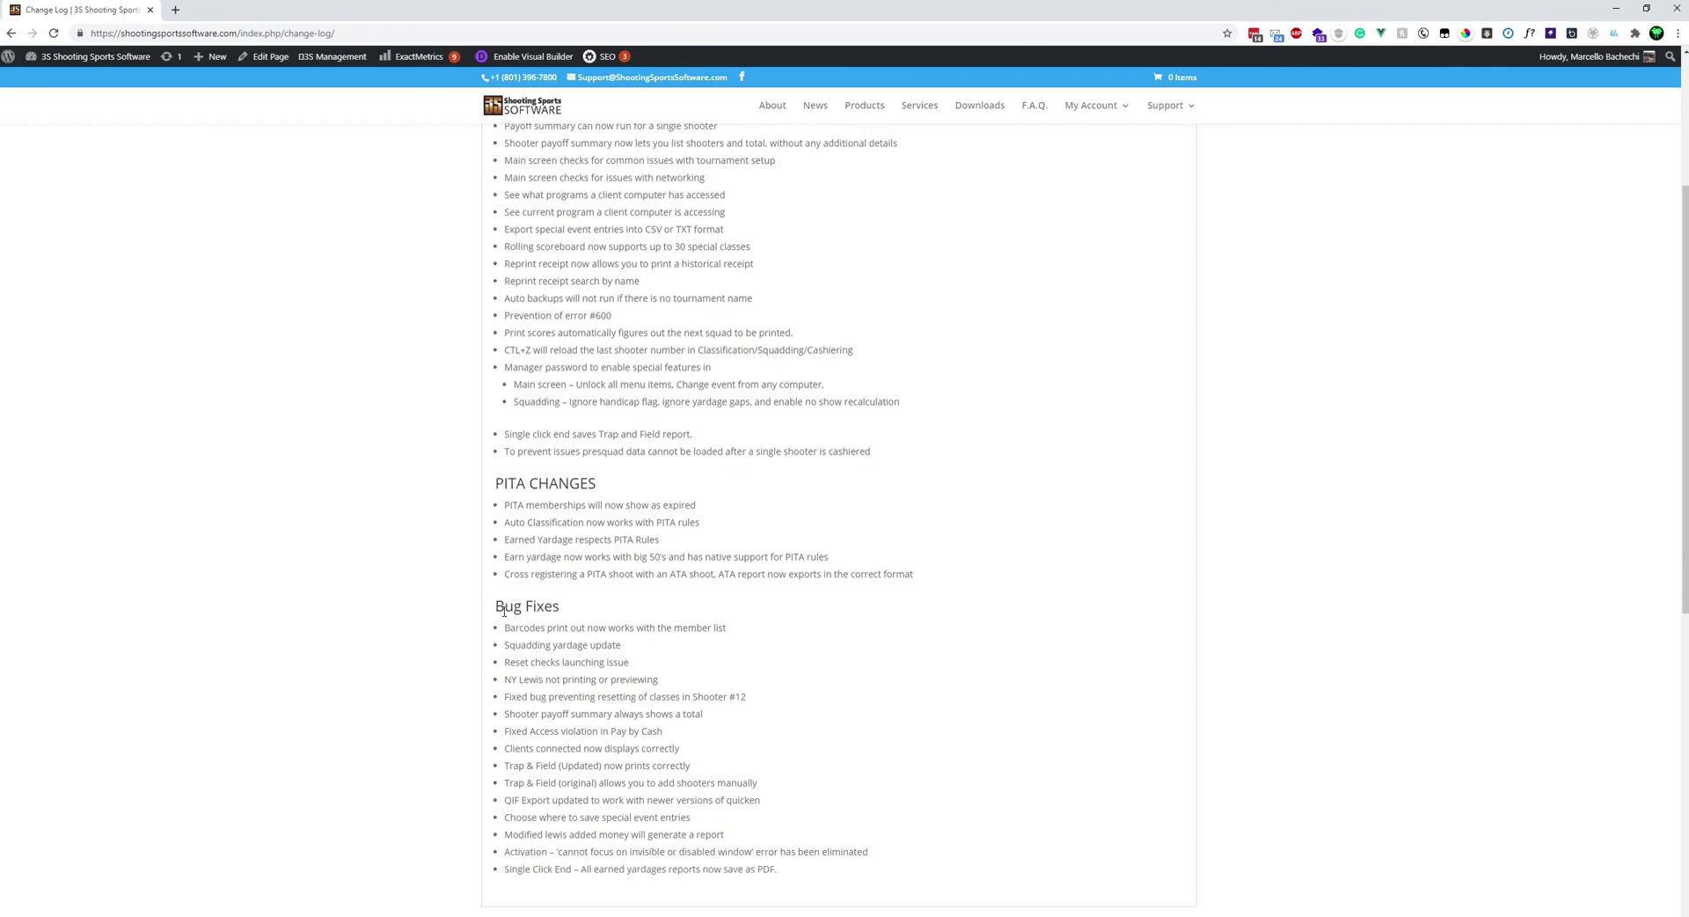
scroll(504, 612, up, 3)
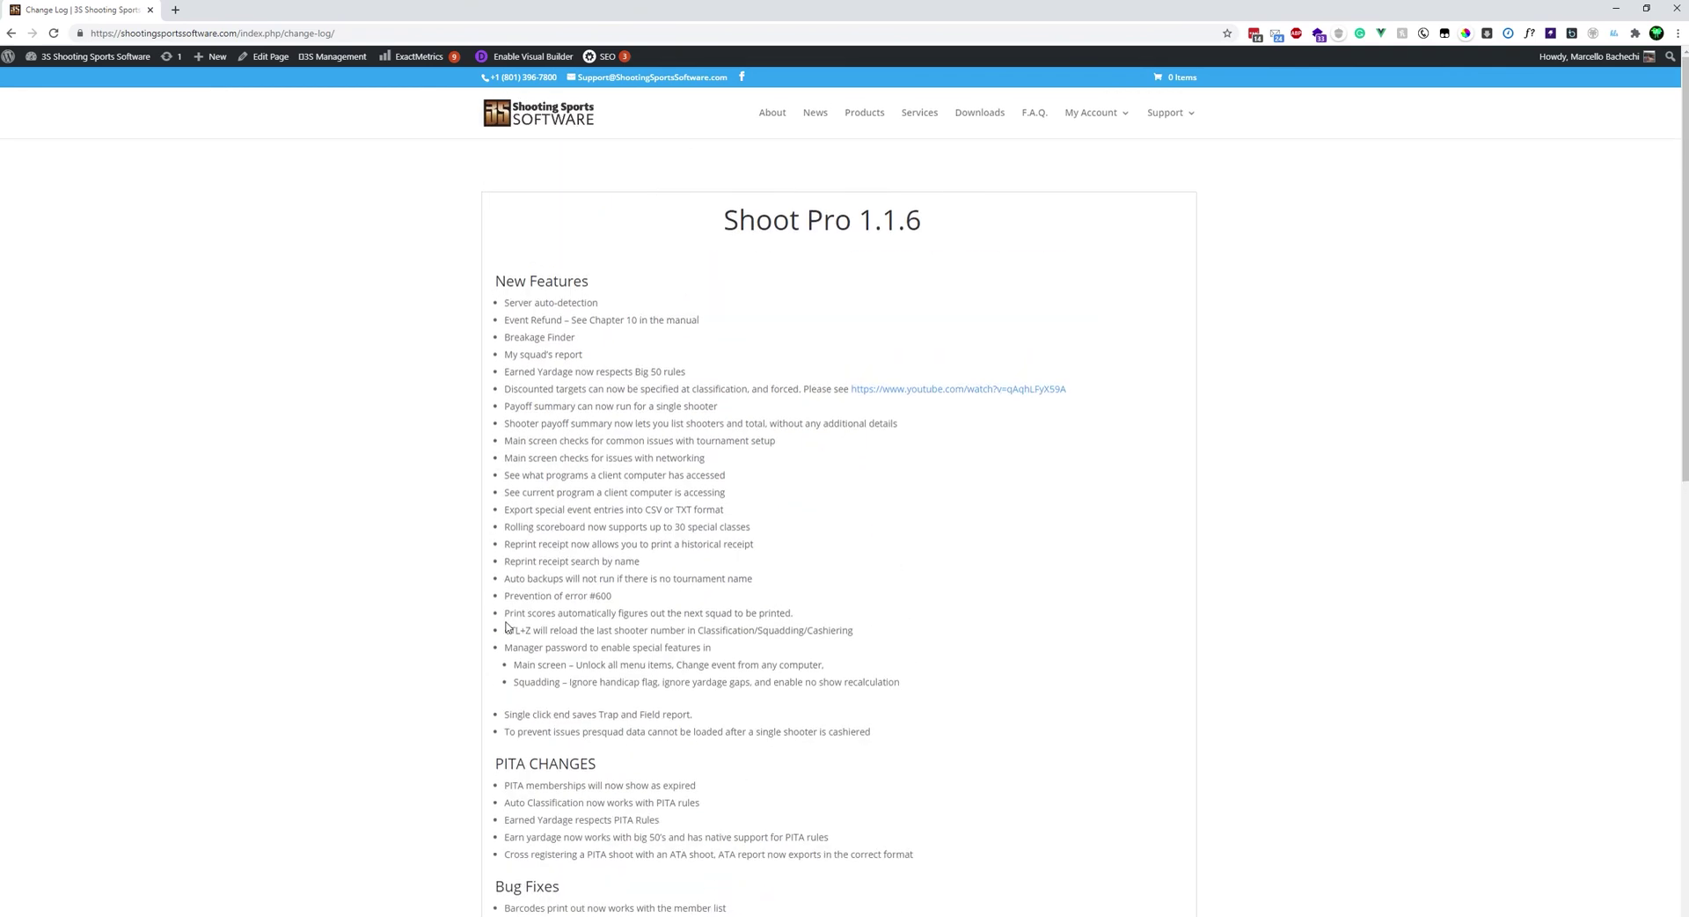